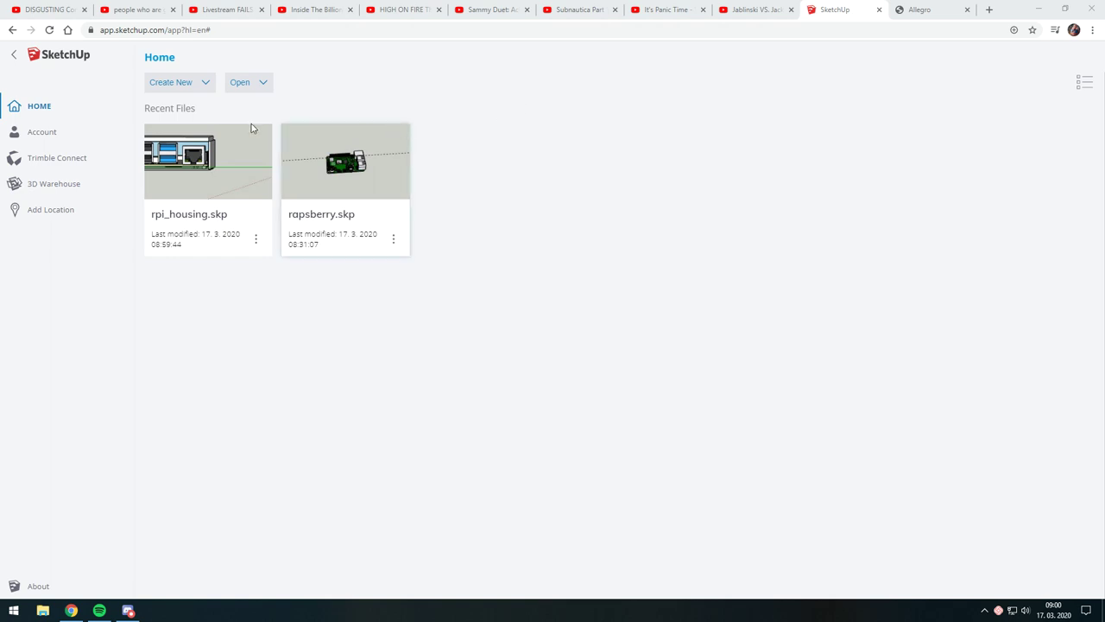
# Step: Create a new untitled model from the Simple Template - Millimeters
pyautogui.click(198, 86)
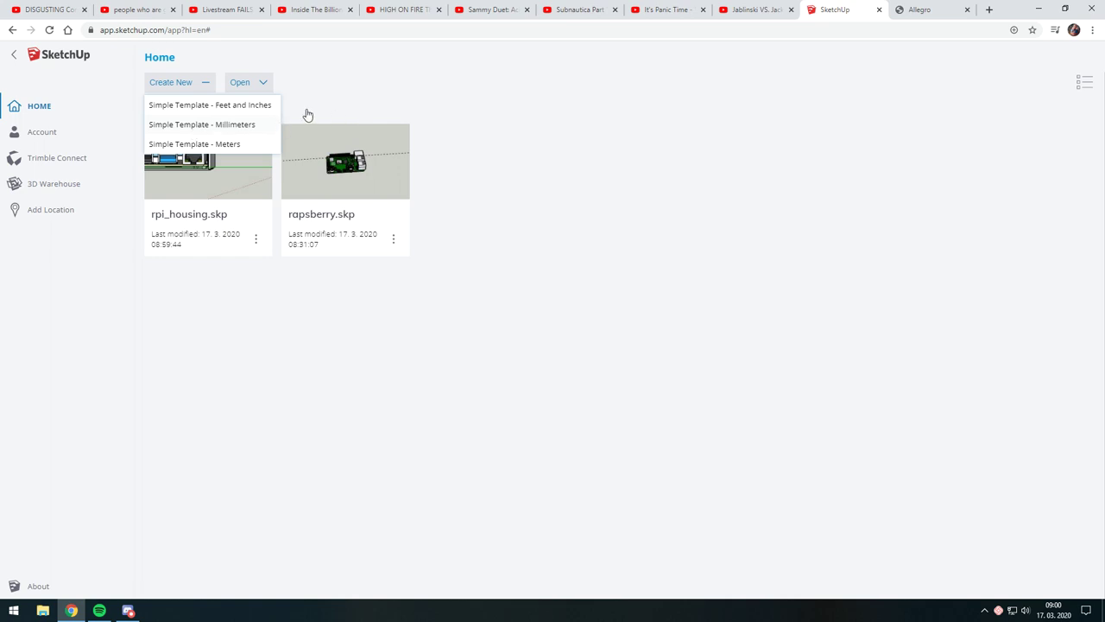
pyautogui.click(269, 123)
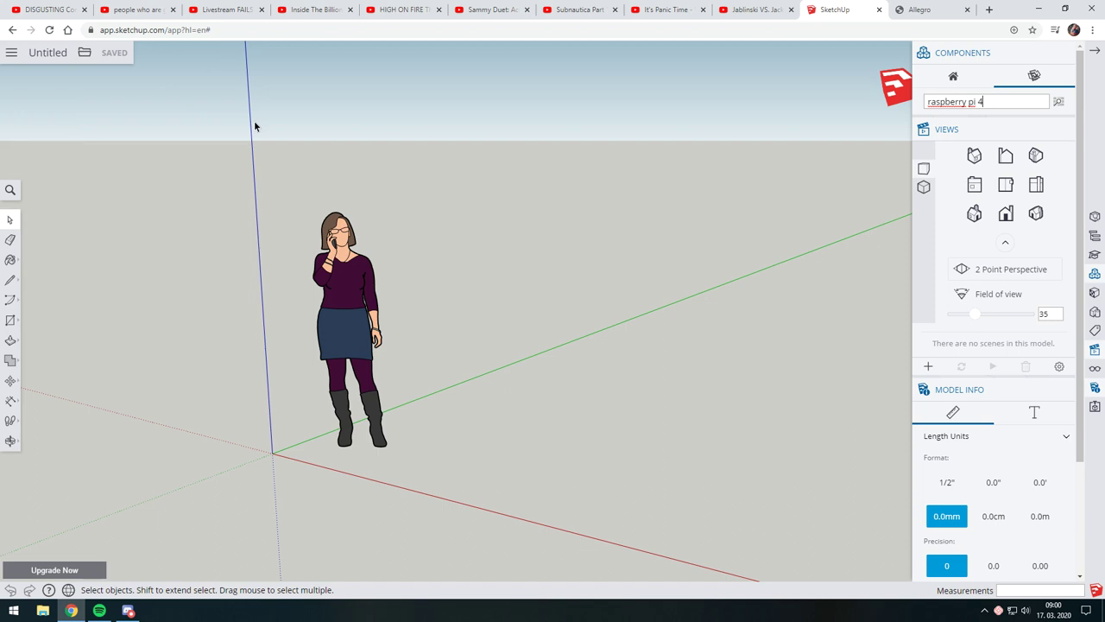
# Step: Delete the woman scale figure and clear the old Components search text
pyautogui.click(344, 277)
pyautogui.press('Delete')
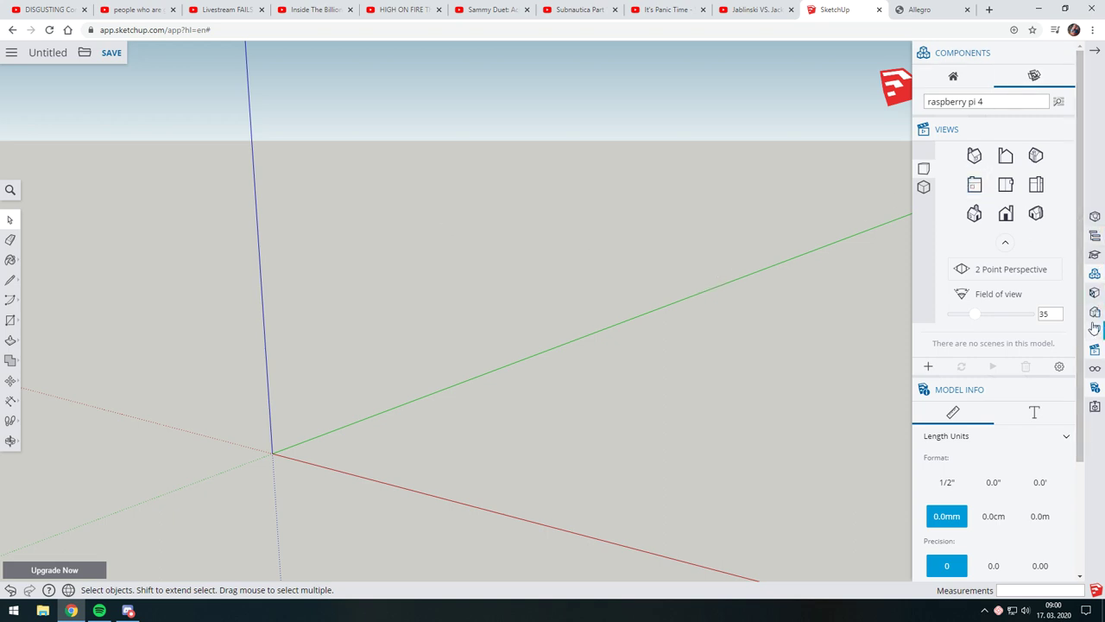
pyautogui.click(1095, 273)
pyautogui.press('BackSpace')
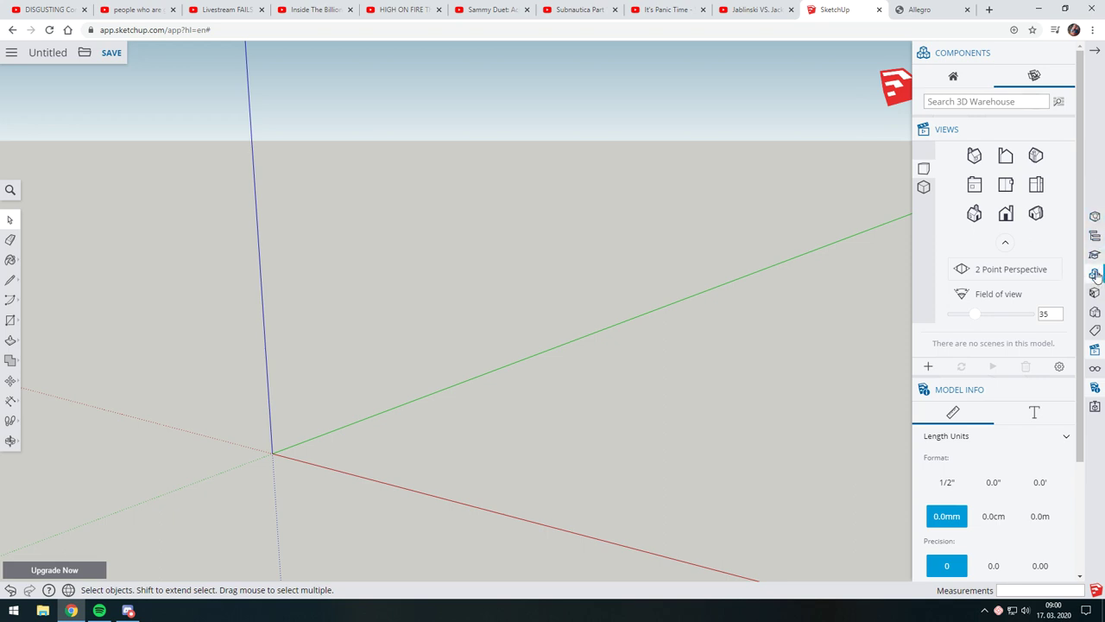
# Step: In Model Info, set length precision to 0.0 mm and snap interval to 0.1 mm
pyautogui.click(1095, 351)
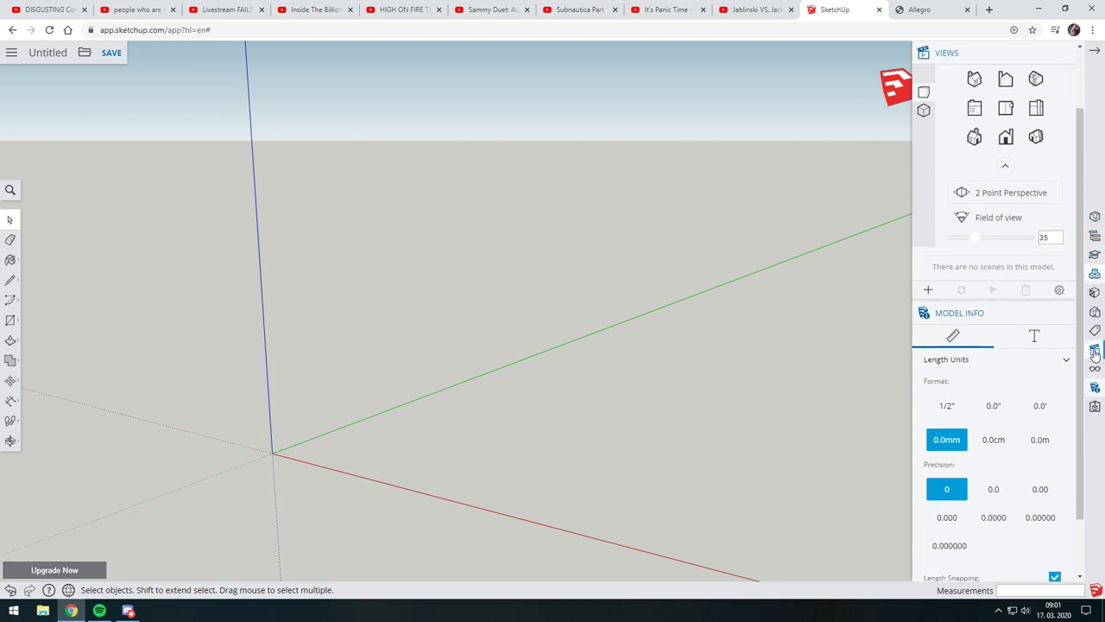
pyautogui.click(1095, 389)
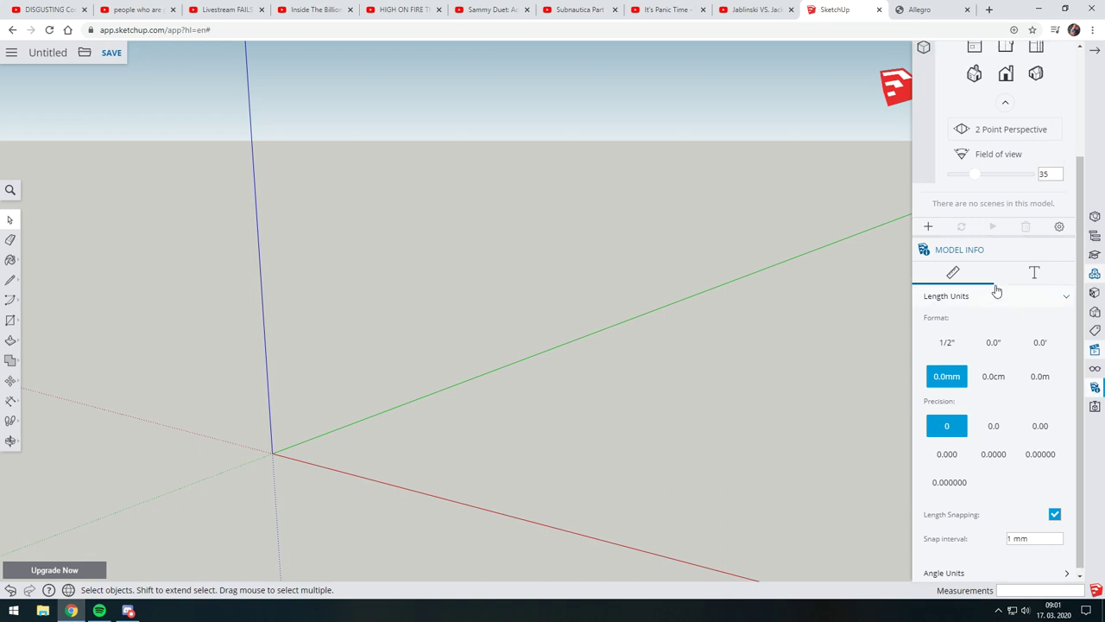
pyautogui.scroll(2, 998, 291)
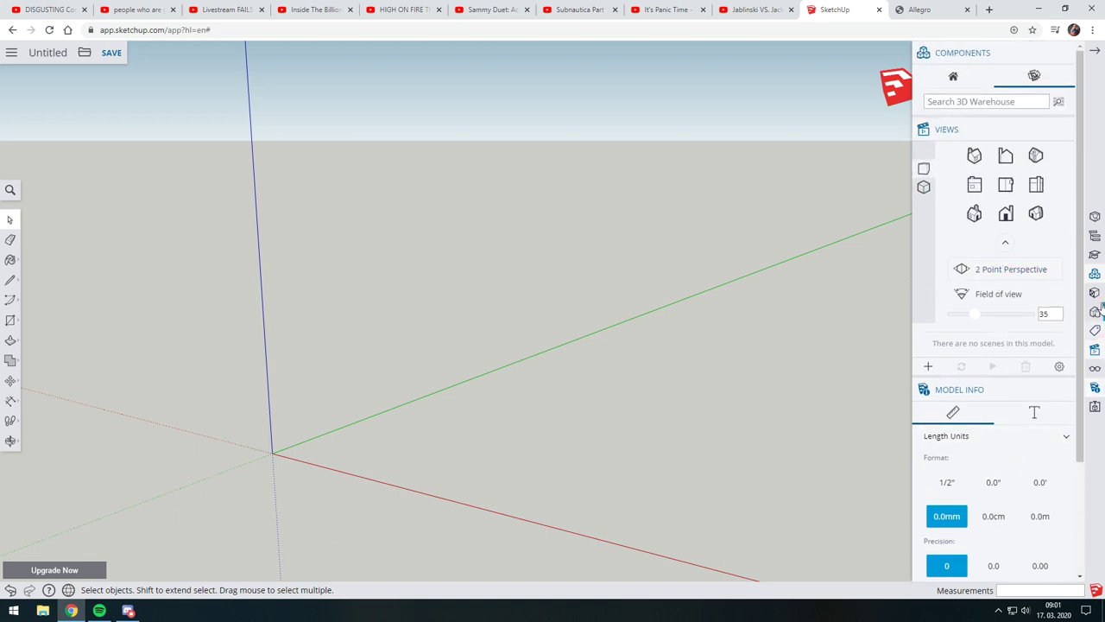
pyautogui.click(1095, 388)
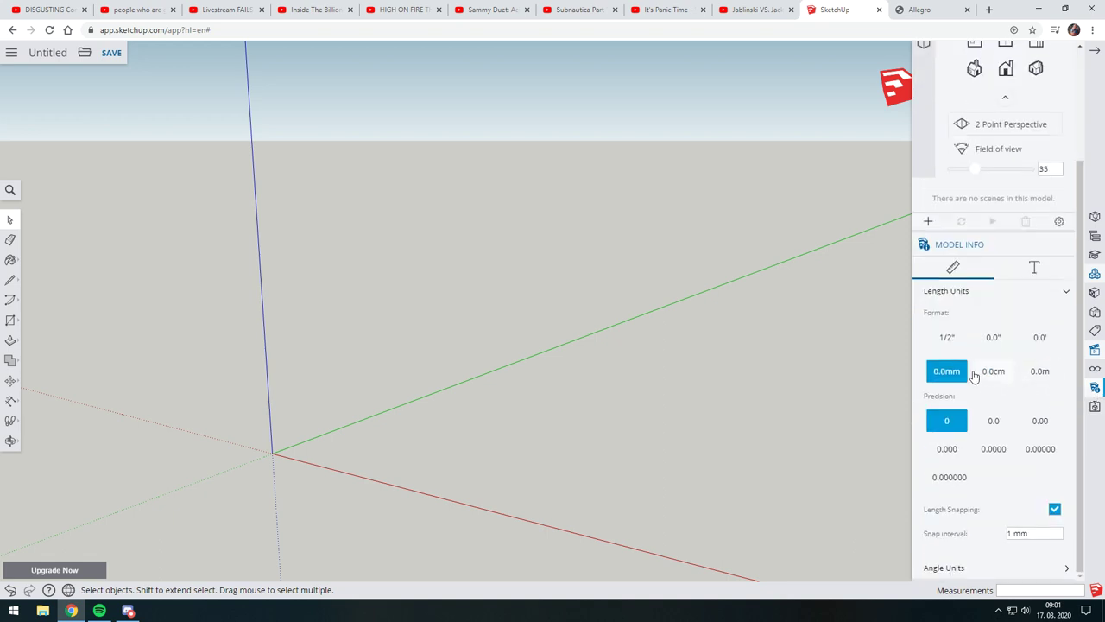
pyautogui.click(994, 427)
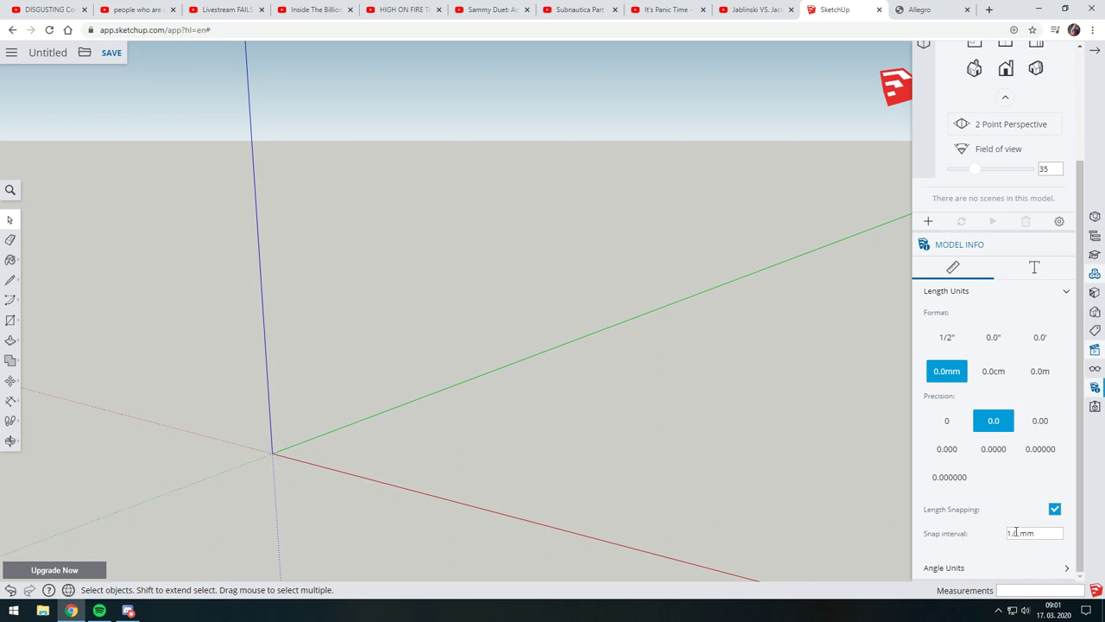
pyautogui.moveTo(1019, 533); pyautogui.dragTo(999, 533)
pyautogui.write('0.')
pyautogui.press('Return')
pyautogui.scroll(2, 1044, 345)
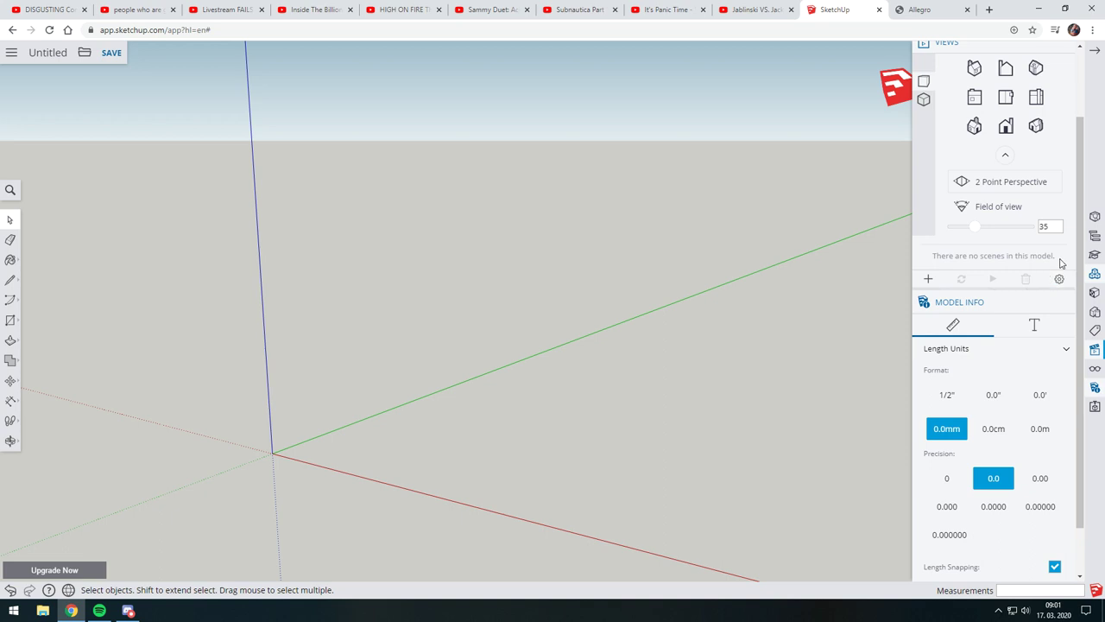
pyautogui.click(1061, 301)
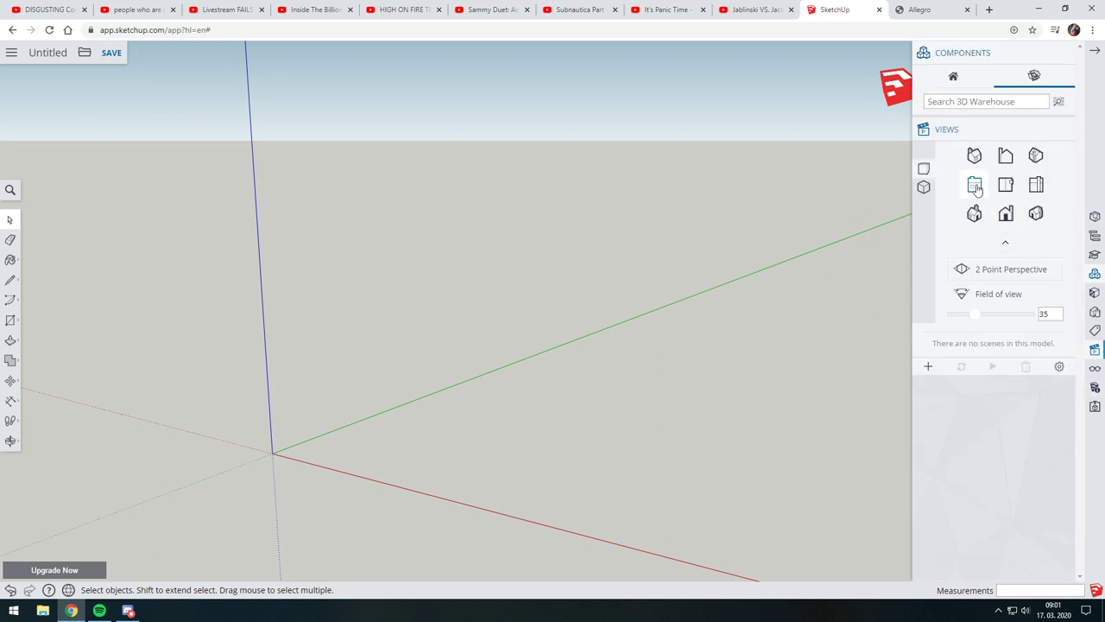
# Step: Disable 2 Point Perspective, cycle the standard views, and finish on the eye-level Front view
pyautogui.click(976, 185)
pyautogui.click(1004, 187)
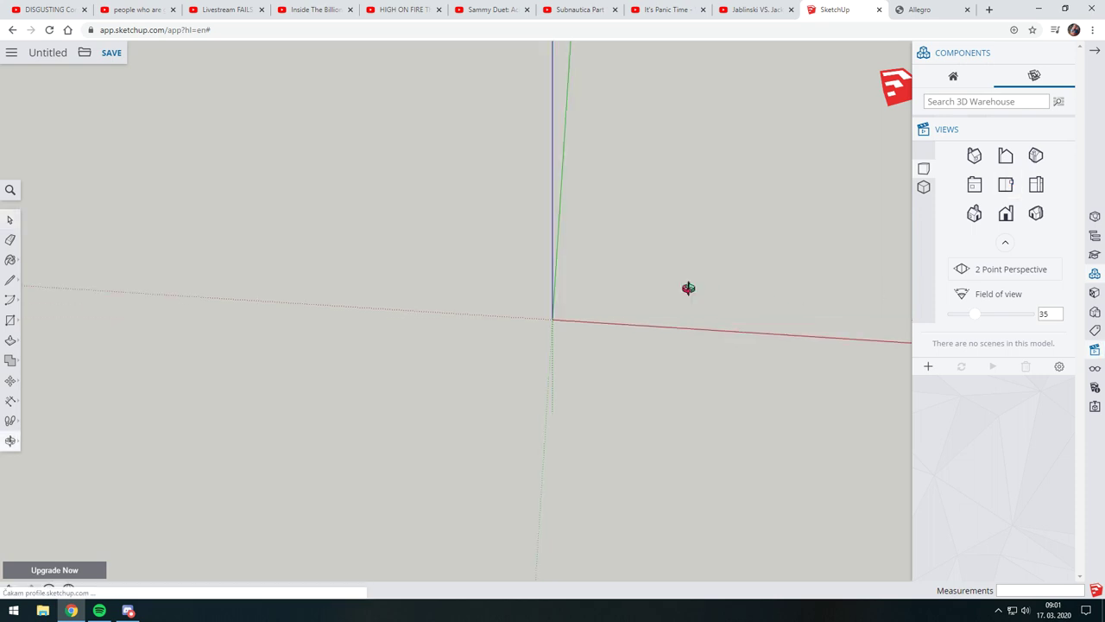
pyautogui.moveTo(820, 326)
pyautogui.mouseDown(button='middle')
pyautogui.moveTo(694, 346)
pyautogui.moveTo(866, 210)
pyautogui.mouseUp(button='middle')
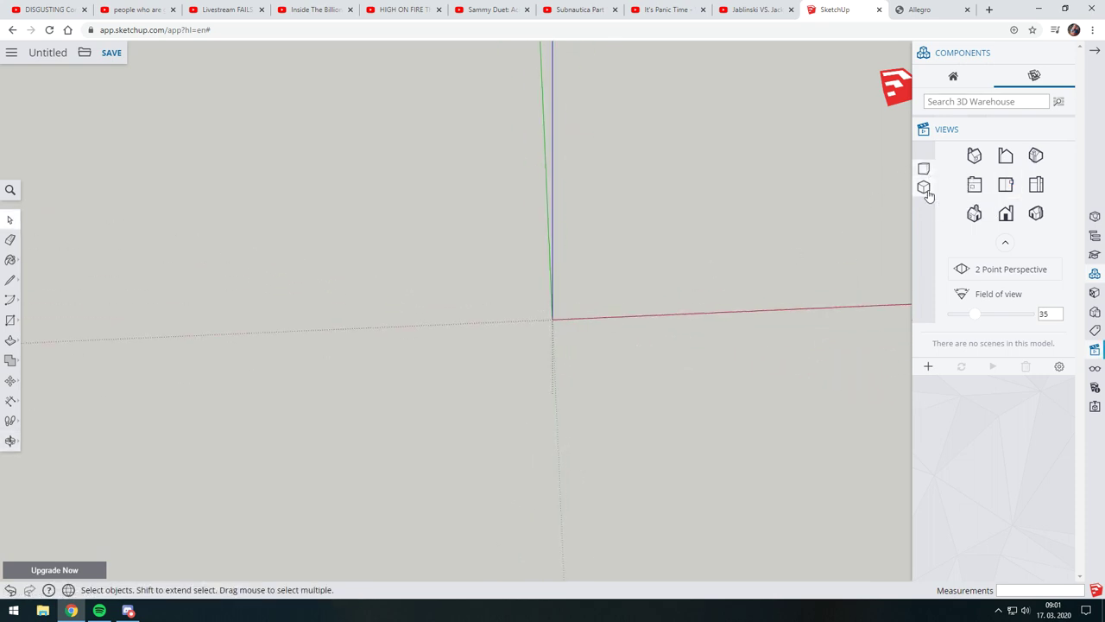
pyautogui.click(925, 188)
pyautogui.click(965, 195)
pyautogui.moveTo(863, 251)
pyautogui.mouseDown(button='middle')
pyautogui.moveTo(666, 350)
pyautogui.moveTo(647, 229)
pyautogui.moveTo(530, 407)
pyautogui.moveTo(719, 274)
pyautogui.moveTo(864, 259)
pyautogui.mouseUp(button='middle')
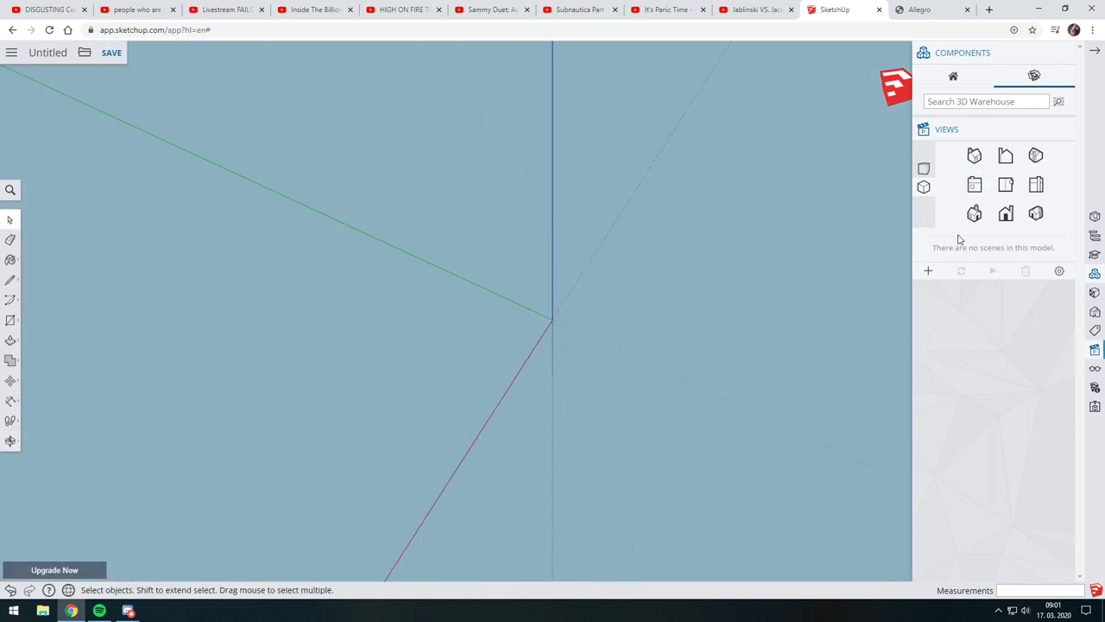
pyautogui.click(1006, 214)
pyautogui.click(1035, 190)
pyautogui.click(1036, 186)
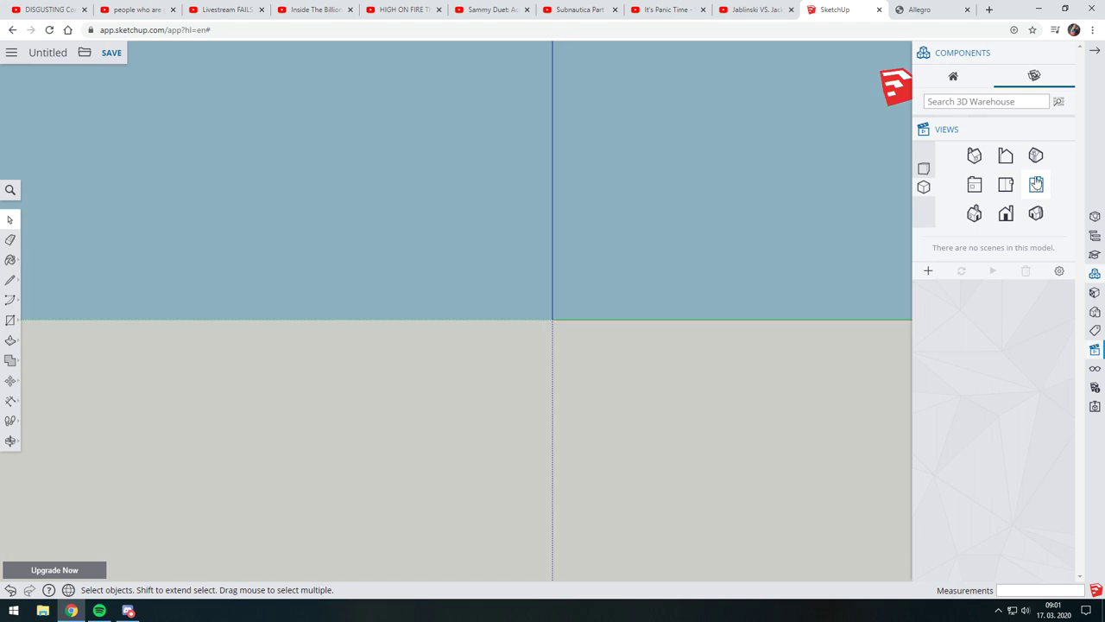
pyautogui.click(1035, 155)
pyautogui.click(974, 155)
pyautogui.click(975, 185)
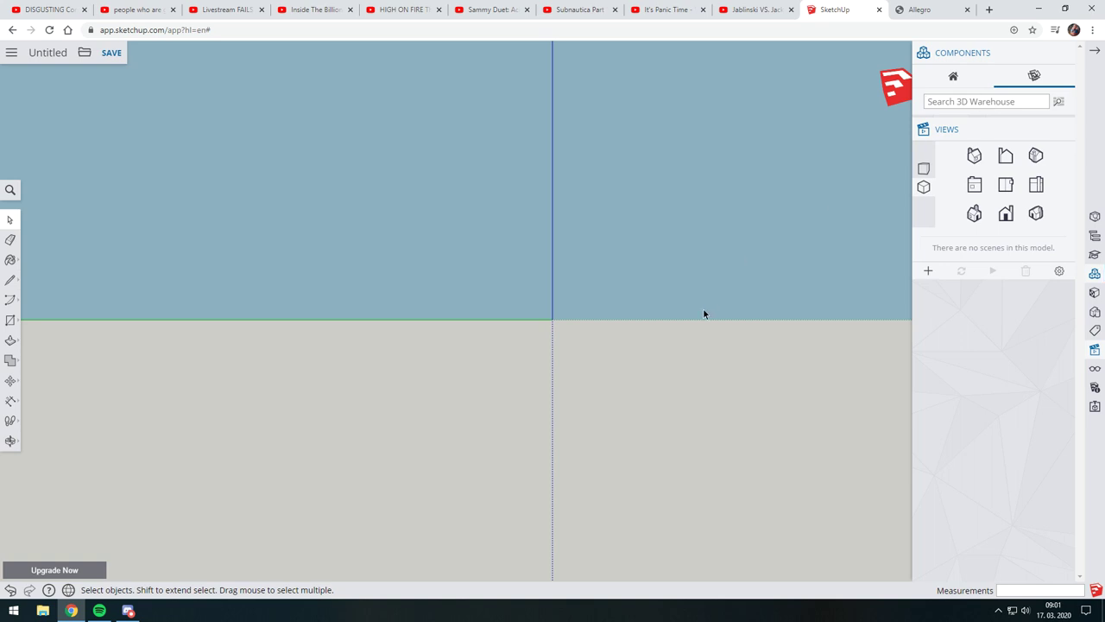
# Step: Search 3D Warehouse for 'raspberry pi 4' and download the Raspberry Pi 4 B model
pyautogui.write('raspberry pi')
pyautogui.write('4')
pyautogui.press('Return')
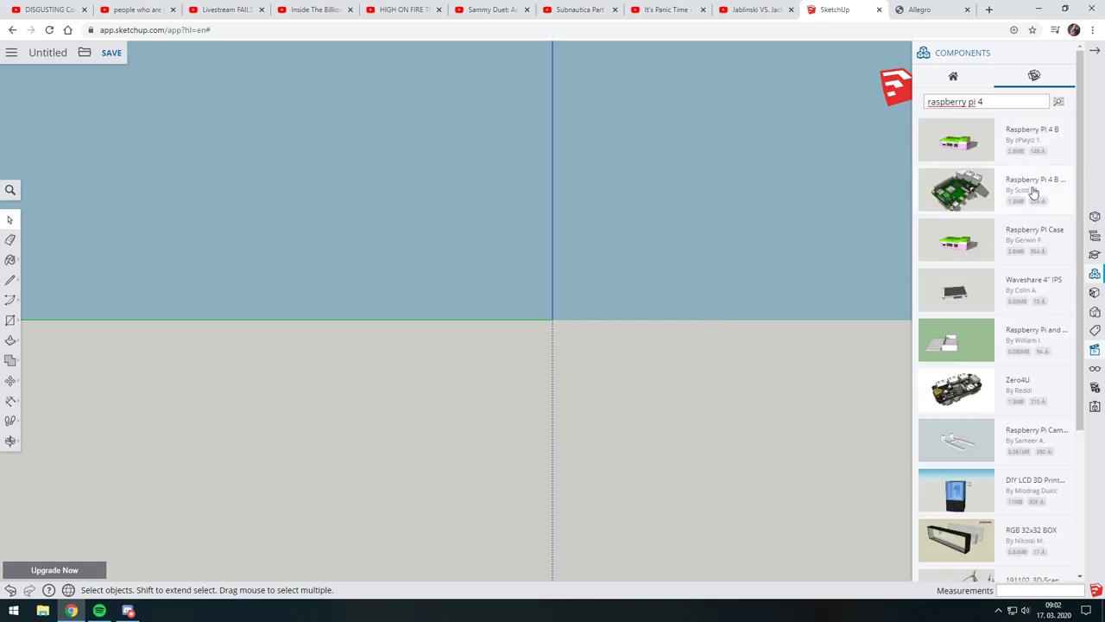
pyautogui.click(1033, 190)
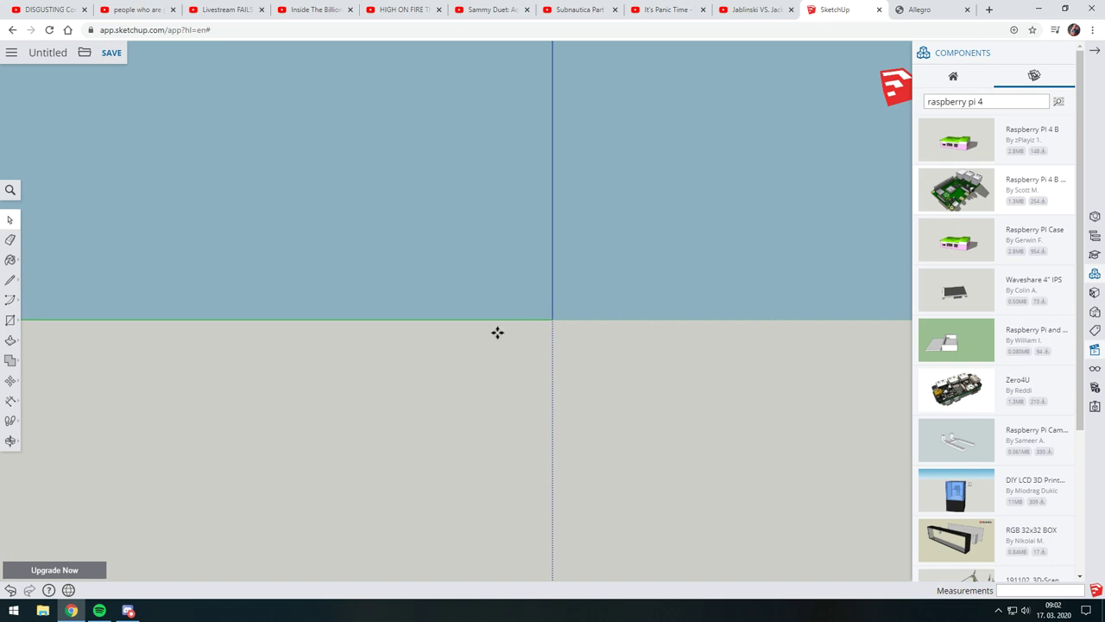
# Step: Place the Raspberry Pi 4 B board in the scene near the origin
pyautogui.moveTo(497, 333)
pyautogui.mouseDown(button='middle')
pyautogui.moveTo(599, 345)
pyautogui.moveTo(711, 305)
pyautogui.moveTo(492, 389)
pyautogui.moveTo(577, 352)
pyautogui.moveTo(587, 337)
pyautogui.moveTo(570, 331)
pyautogui.mouseUp(button='middle')
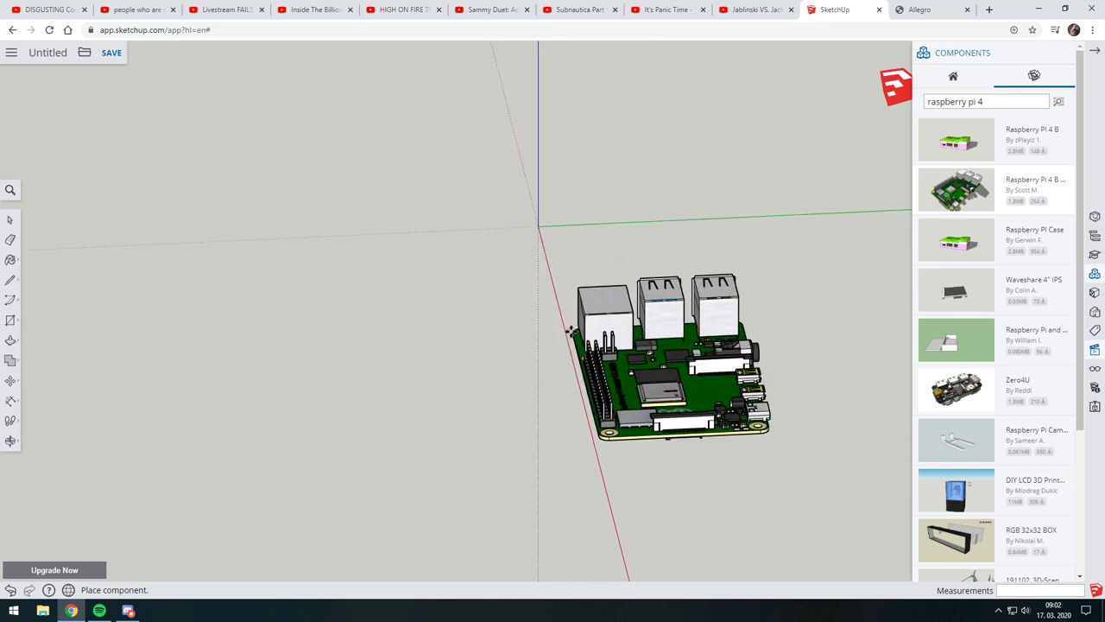
pyautogui.scroll(2, 566, 306)
pyautogui.moveTo(562, 284); pyautogui.dragTo(657, 340, button='middle')
pyautogui.scroll(3, 585, 262)
pyautogui.scroll(2, 516, 241)
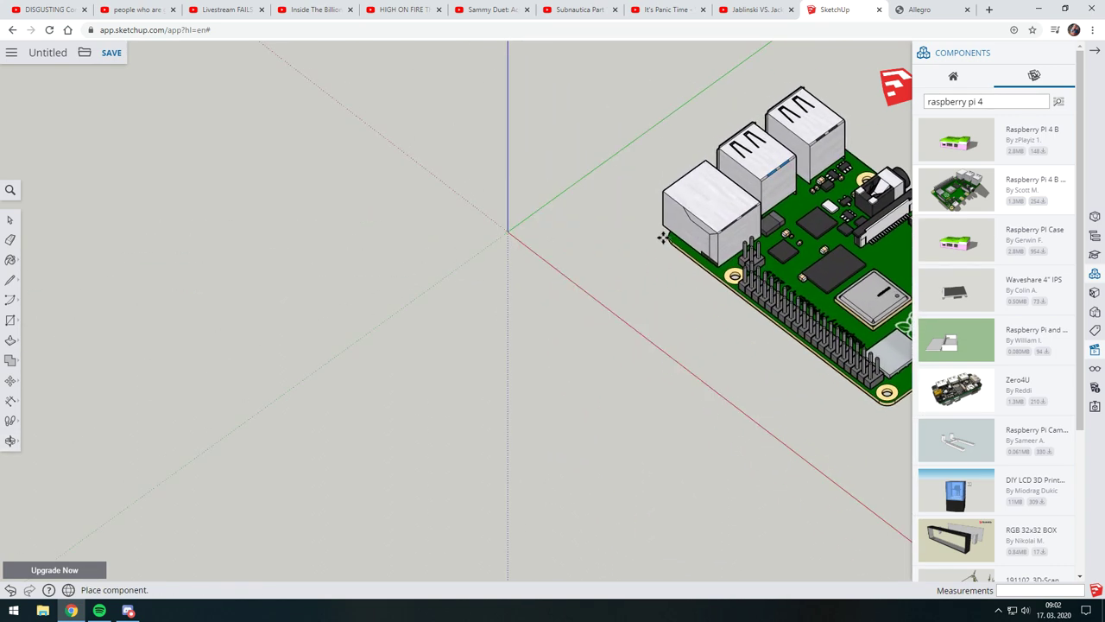
pyautogui.click(658, 229)
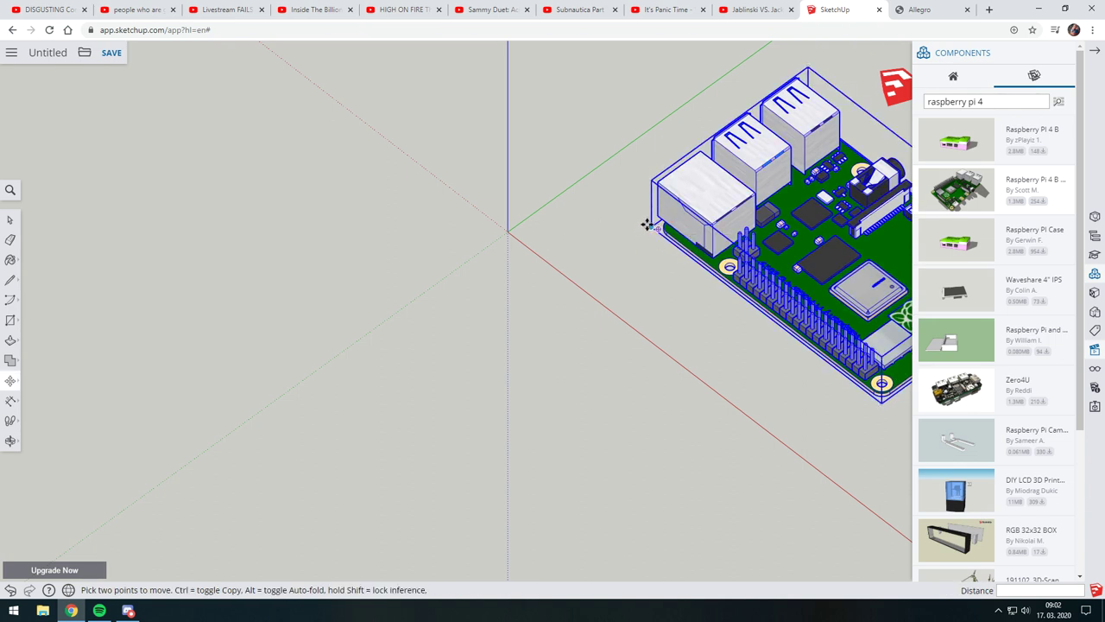
# Step: Leave the placed board where it is, deselect it, and orbit around it
pyautogui.press('Escape')
pyautogui.click(686, 213)
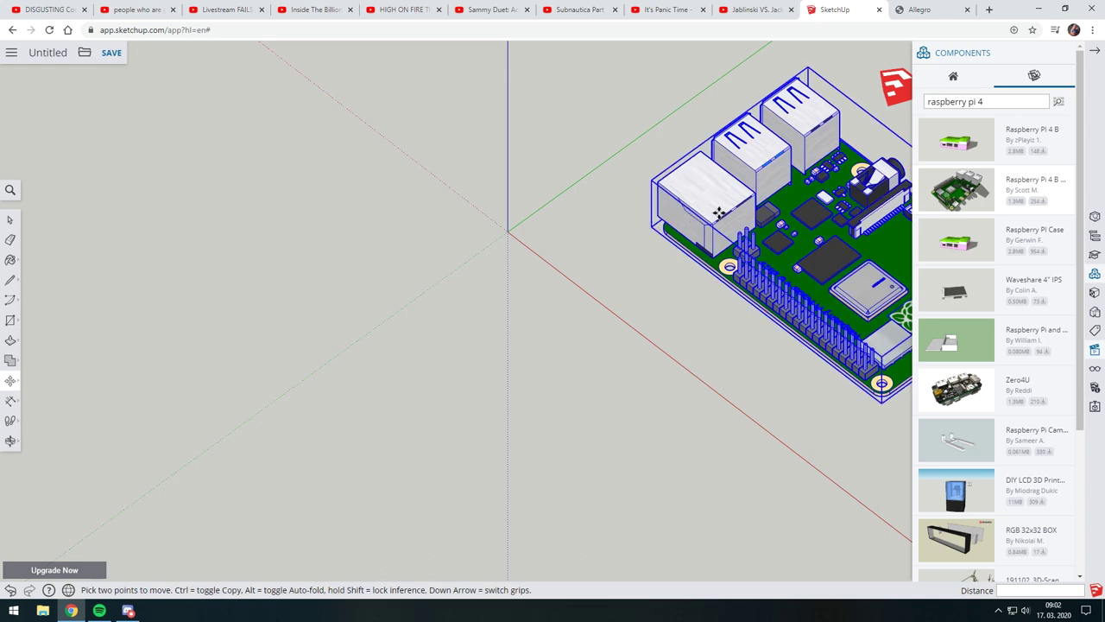
pyautogui.rightClick(697, 227)
pyautogui.click(691, 274)
pyautogui.moveTo(691, 273); pyautogui.dragTo(665, 259, button='middle')
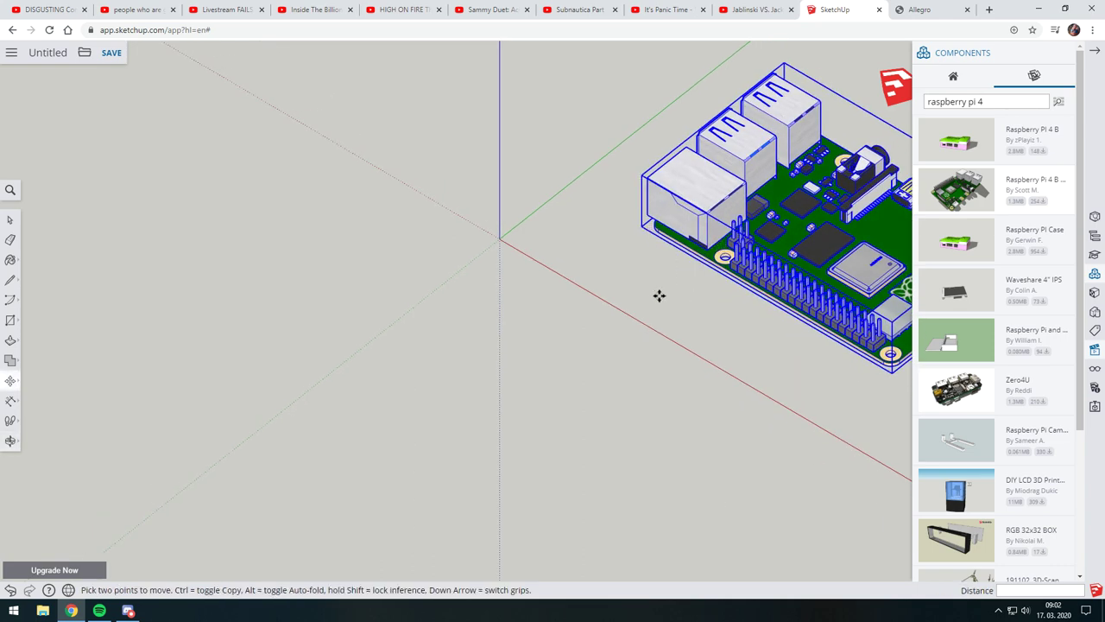
pyautogui.click(663, 267)
pyautogui.press('Escape')
pyautogui.click(9, 219)
pyautogui.click(668, 294)
pyautogui.moveTo(669, 294)
pyautogui.mouseDown(button='middle')
pyautogui.moveTo(819, 214)
pyautogui.moveTo(531, 259)
pyautogui.mouseUp(button='middle')
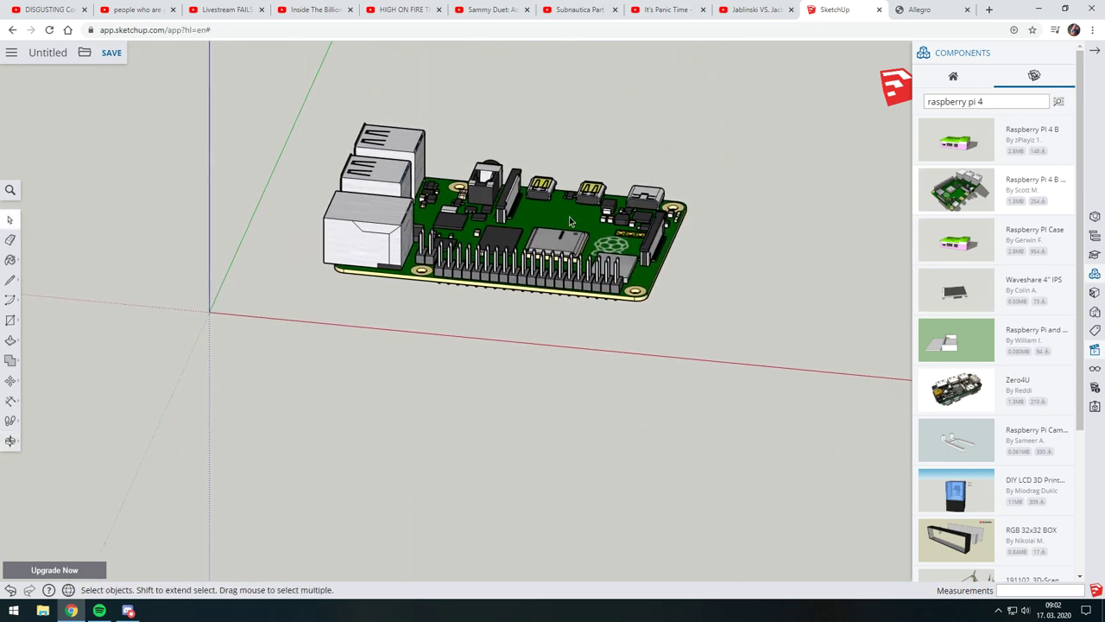
# Step: Orbit to an angled top view of the board and close the component search results
pyautogui.moveTo(570, 221)
pyautogui.keyDown('shift'); pyautogui.mouseDown(button='middle')
pyautogui.moveTo(588, 263)
pyautogui.moveTo(705, 138)
pyautogui.moveTo(562, 182)
pyautogui.moveTo(614, 143)
pyautogui.moveTo(604, 151)
pyautogui.mouseUp(button='middle'); pyautogui.keyUp('shift')
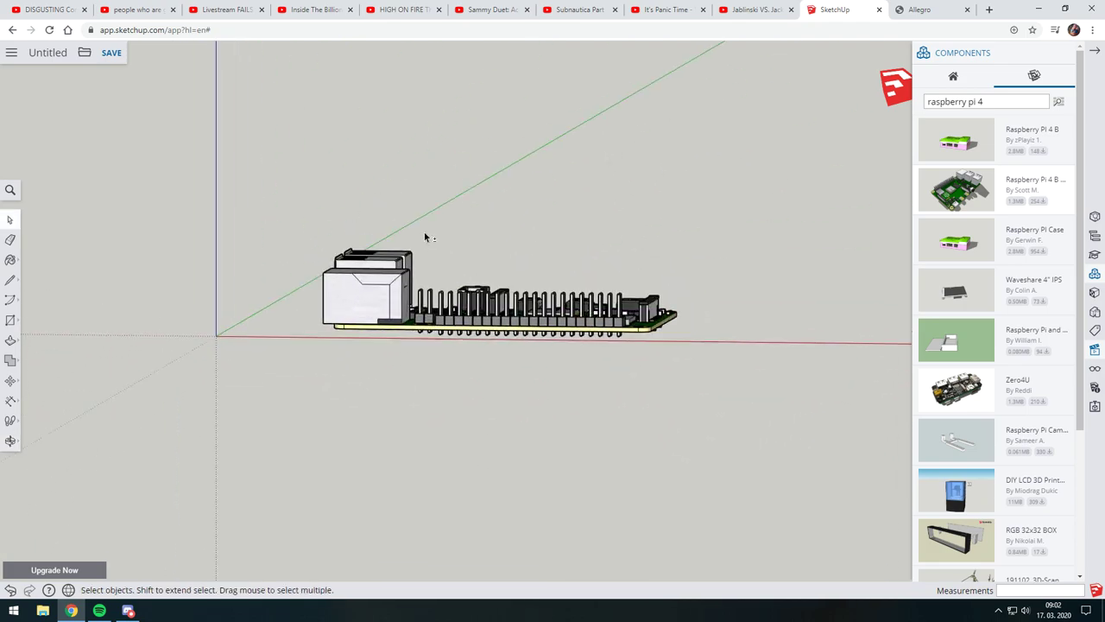
pyautogui.moveTo(425, 237)
pyautogui.keyDown('shift'); pyautogui.mouseDown(button='middle')
pyautogui.moveTo(685, 259)
pyautogui.moveTo(403, 249)
pyautogui.mouseUp(button='middle'); pyautogui.keyUp('shift')
pyautogui.scroll(3, 415, 294)
pyautogui.scroll(3, 429, 339)
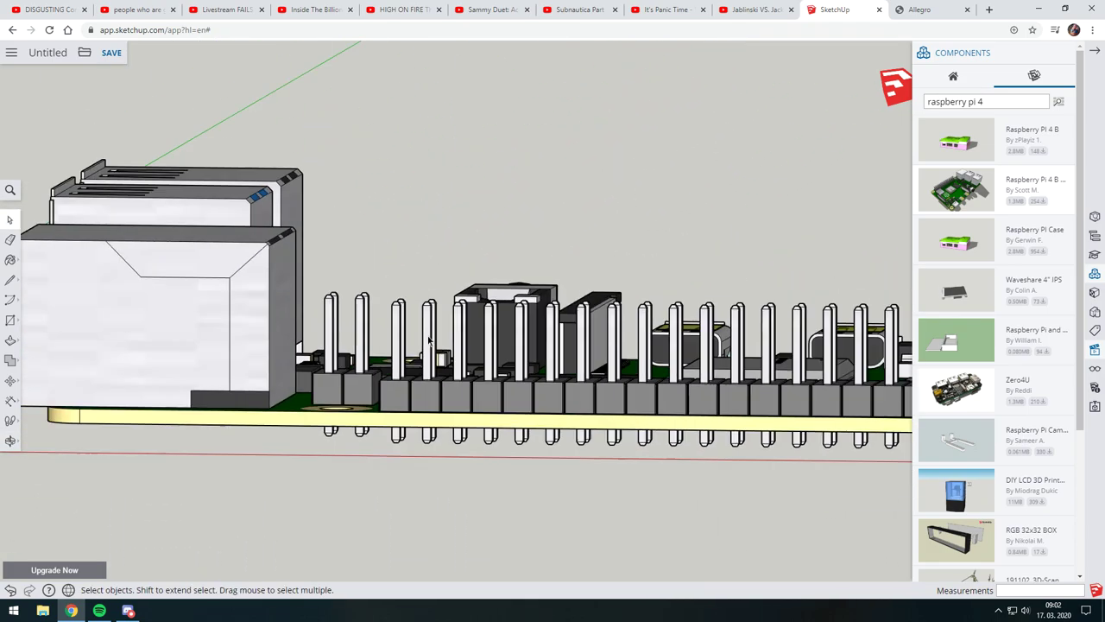
pyautogui.scroll(-5, 428, 340)
pyautogui.moveTo(314, 345)
pyautogui.mouseDown(button='middle')
pyautogui.moveTo(614, 434)
pyautogui.moveTo(576, 395)
pyautogui.moveTo(789, 270)
pyautogui.mouseUp(button='middle')
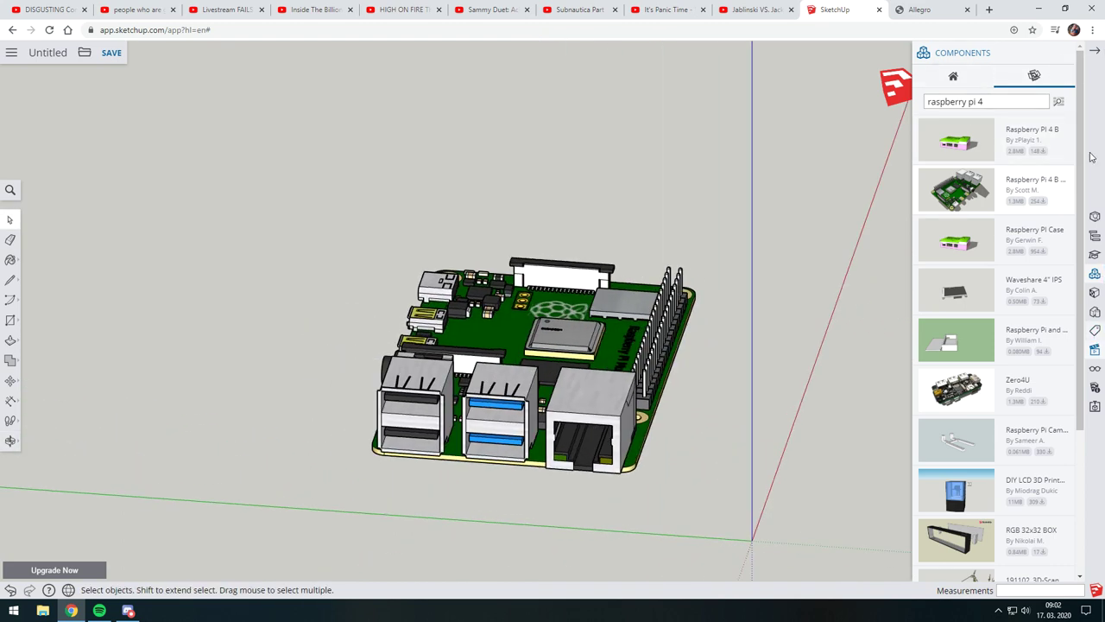
pyautogui.moveTo(993, 52)
pyautogui.click(1068, 57)
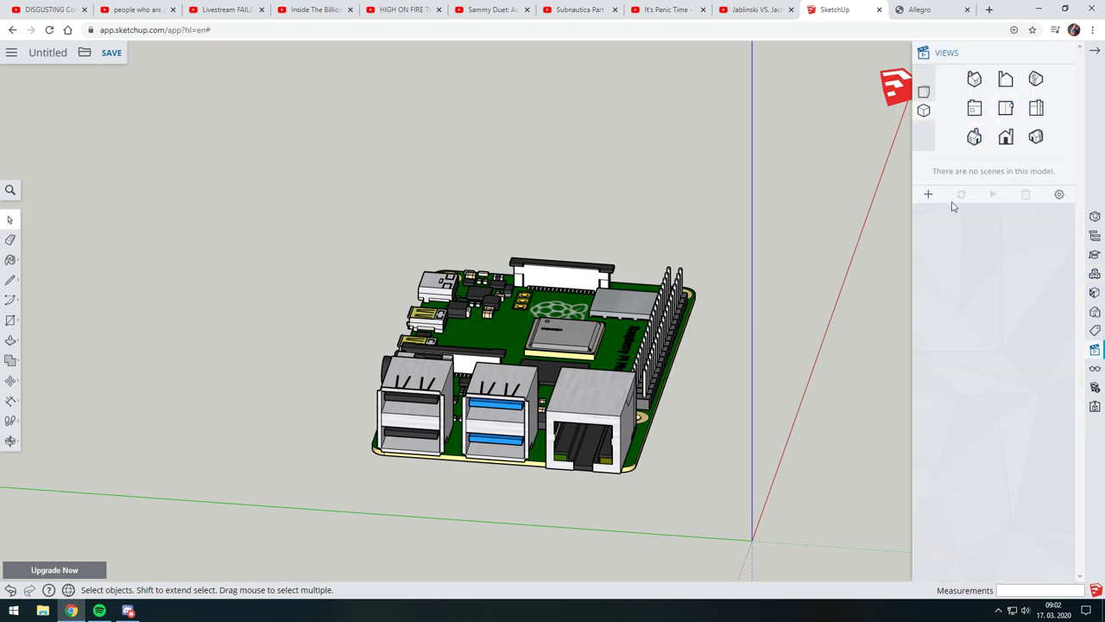
# Step: Try the standard views around the board, ending on the Bottom view
pyautogui.click(976, 114)
pyautogui.click(1006, 112)
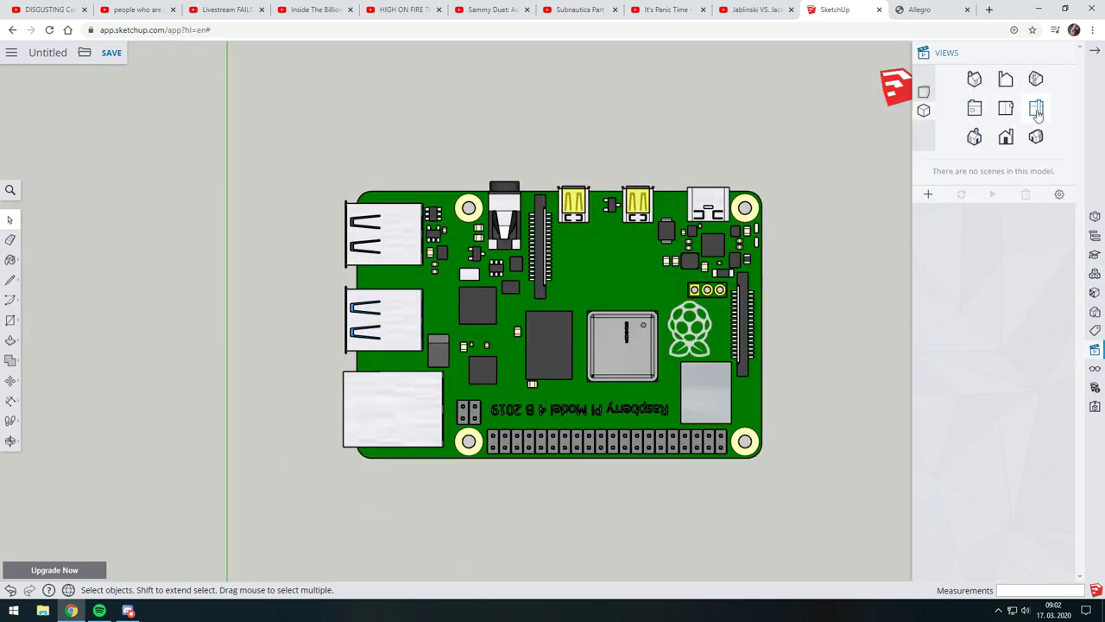
pyautogui.click(1036, 113)
pyautogui.click(1007, 82)
pyautogui.click(923, 110)
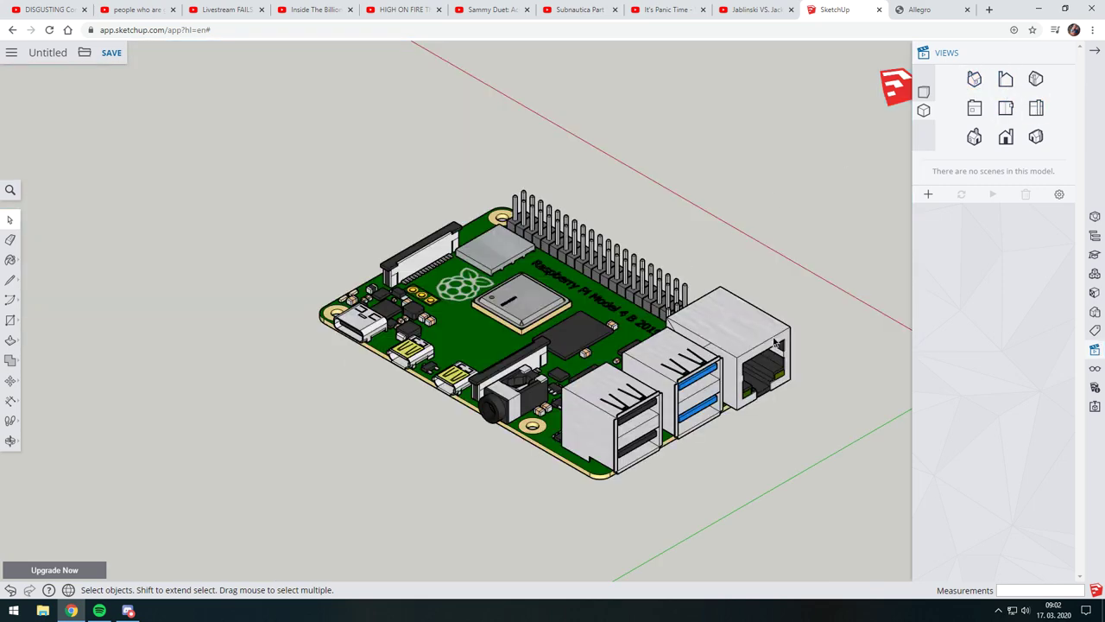
pyautogui.moveTo(775, 344); pyautogui.dragTo(554, 380, button='middle')
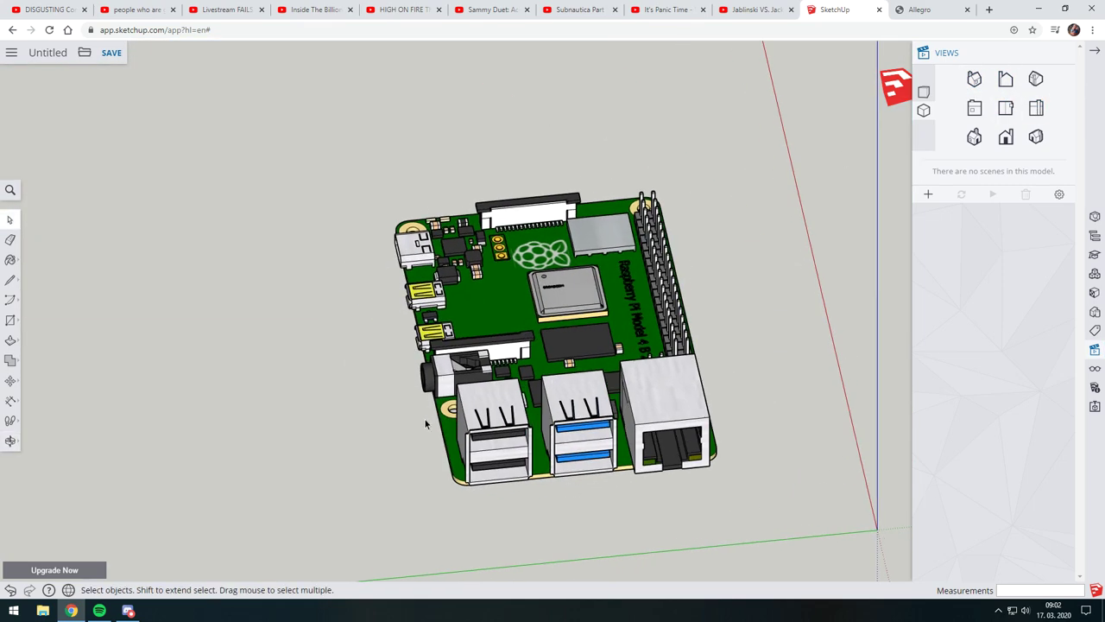
pyautogui.moveTo(439, 423); pyautogui.dragTo(699, 412, button='middle')
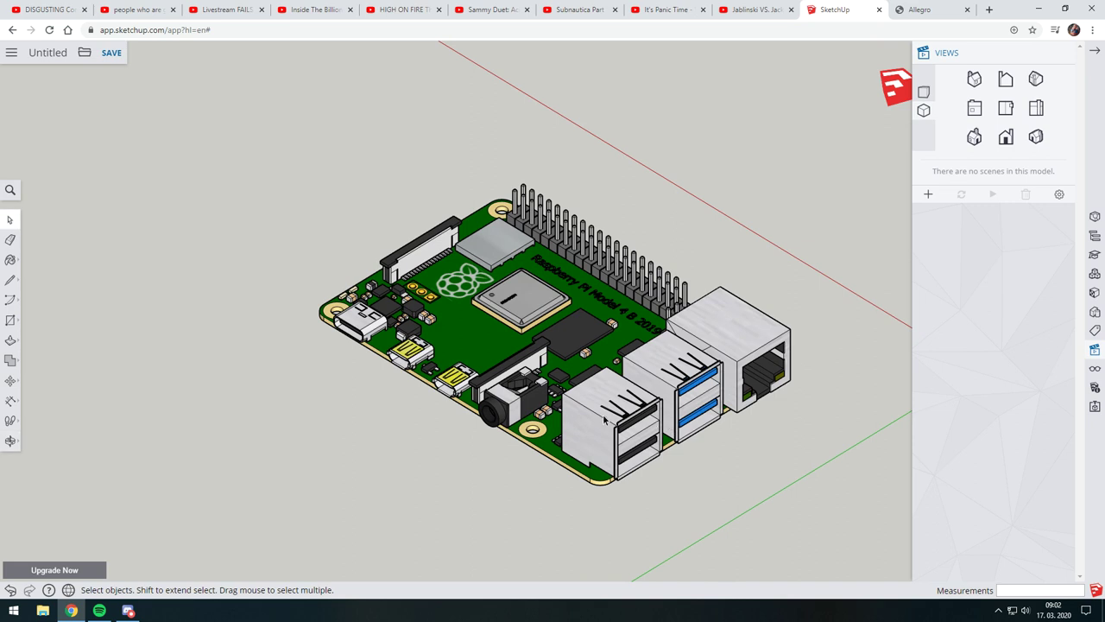
pyautogui.click(1006, 108)
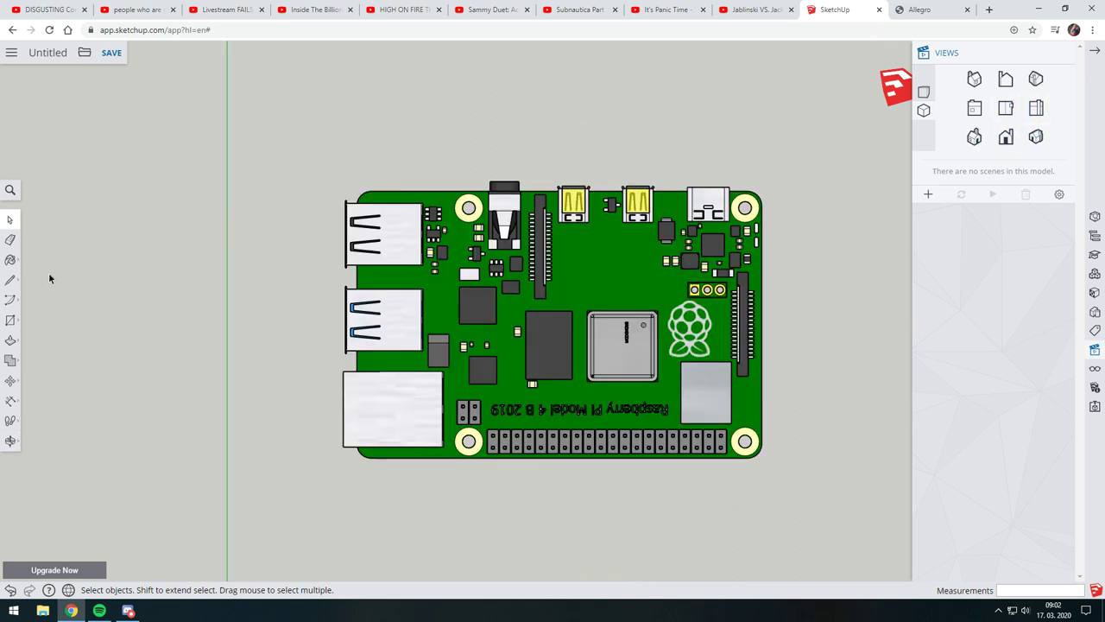
# Step: Draw an 88.4 × 60.2 mm rectangle over the board's outline and select its top edge
pyautogui.click(10, 319)
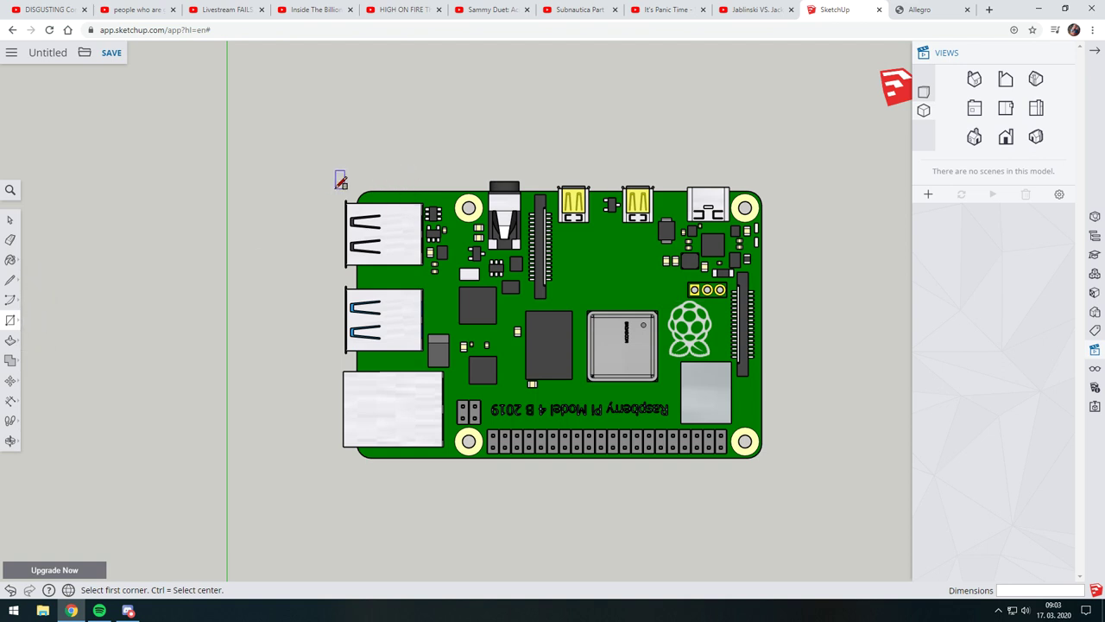
pyautogui.click(783, 173)
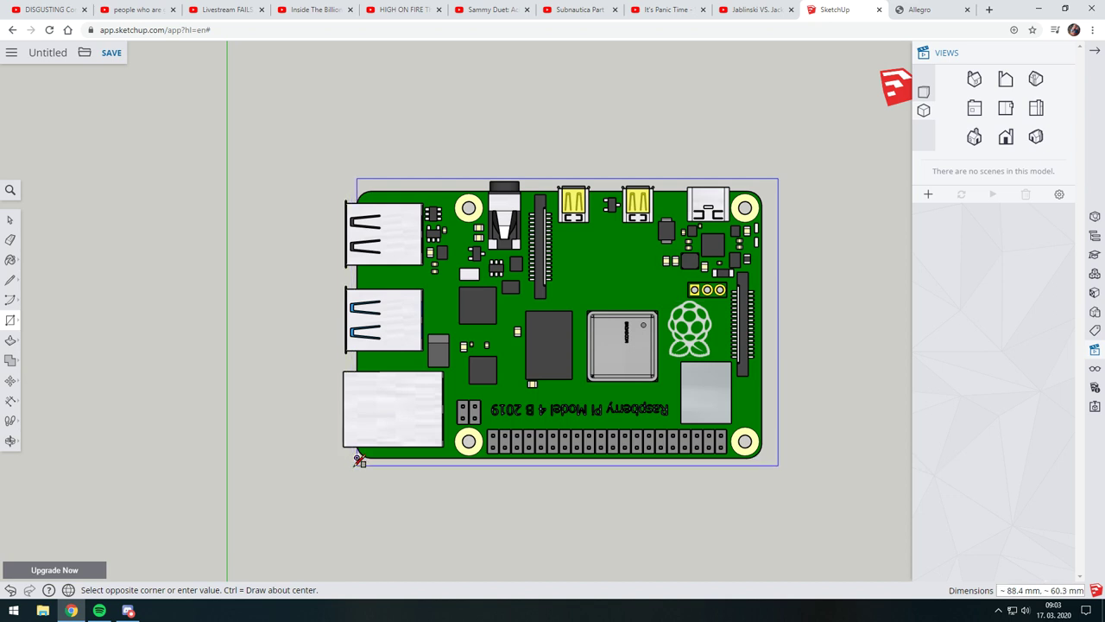
pyautogui.click(357, 458)
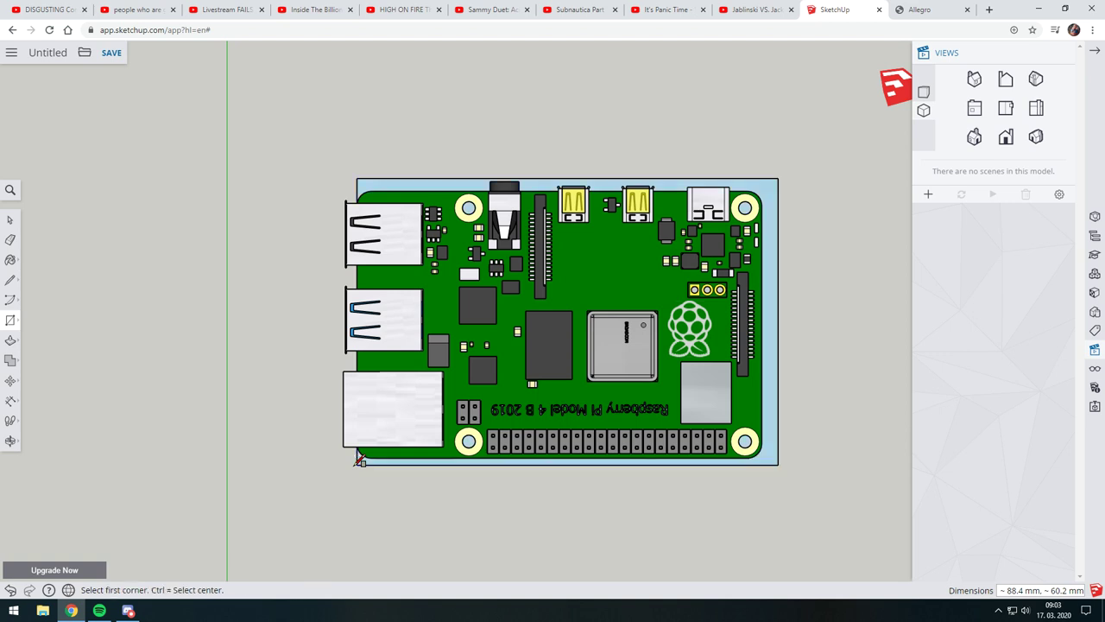
pyautogui.click(10, 220)
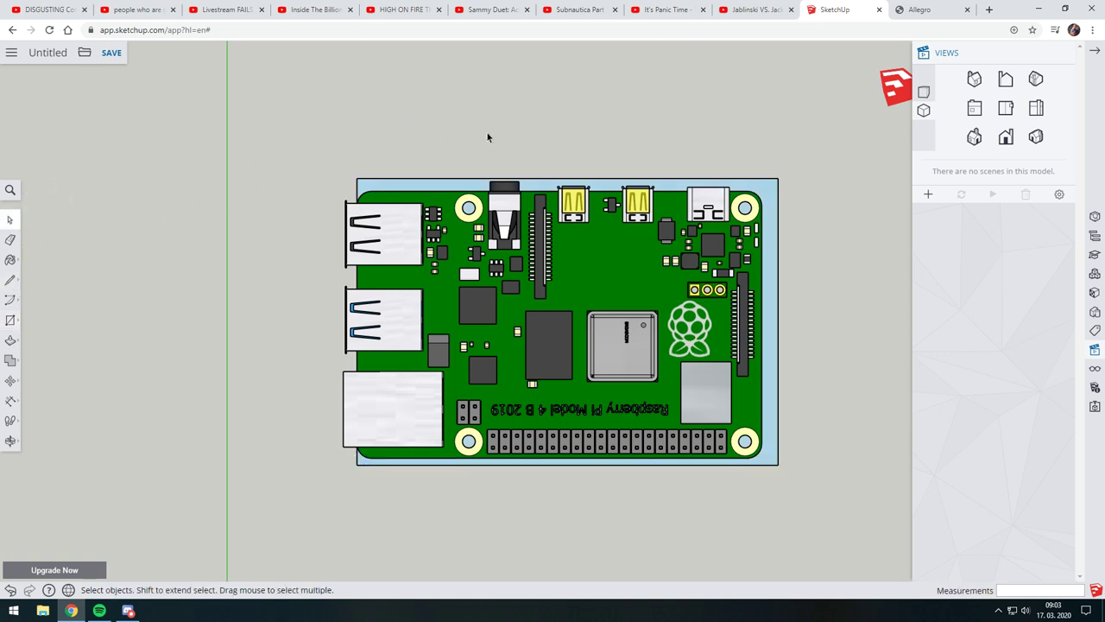
pyautogui.click(466, 179)
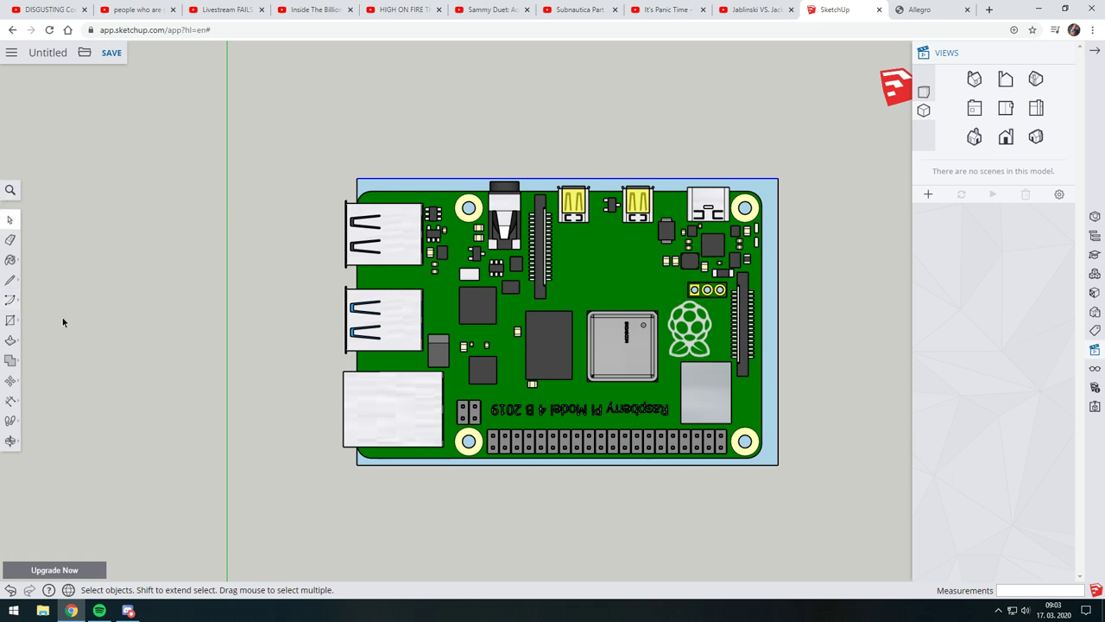
# Step: Try to move the rectangle's top edge outward with the Move tool, then cancel the attempts
pyautogui.click(11, 381)
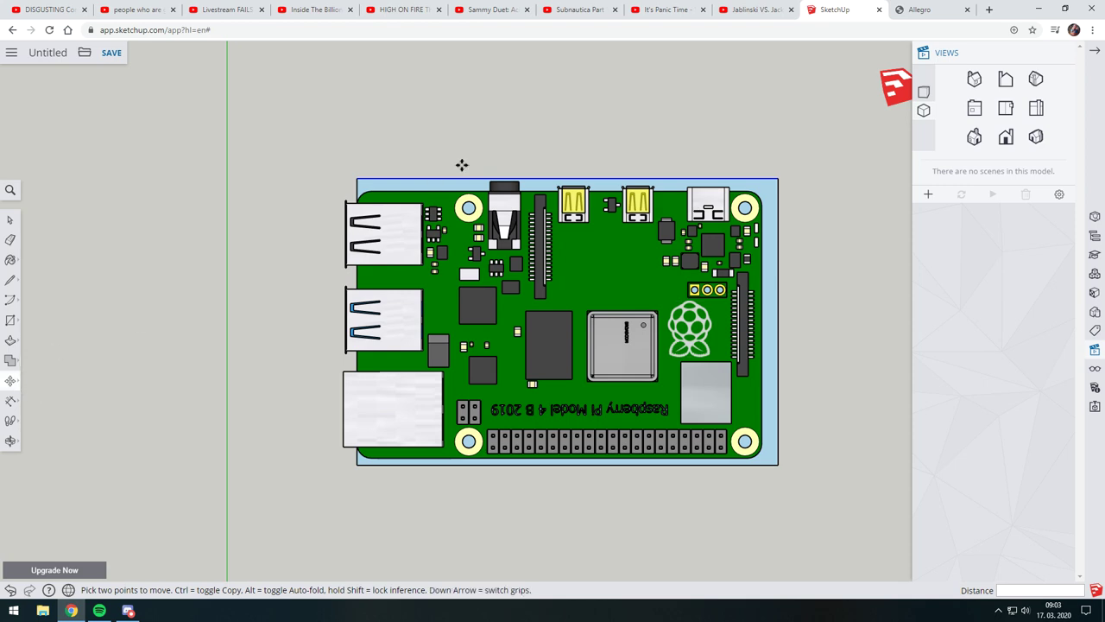
pyautogui.click(460, 176)
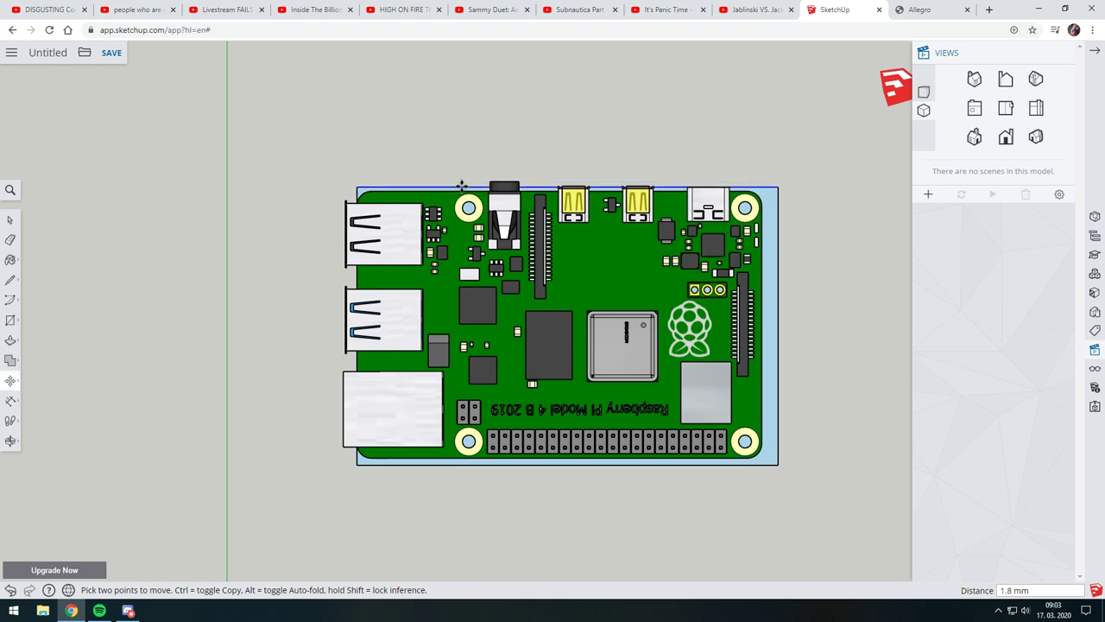
pyautogui.click(462, 185)
pyautogui.scroll(3, 847, 168)
pyautogui.scroll(3, 627, 210)
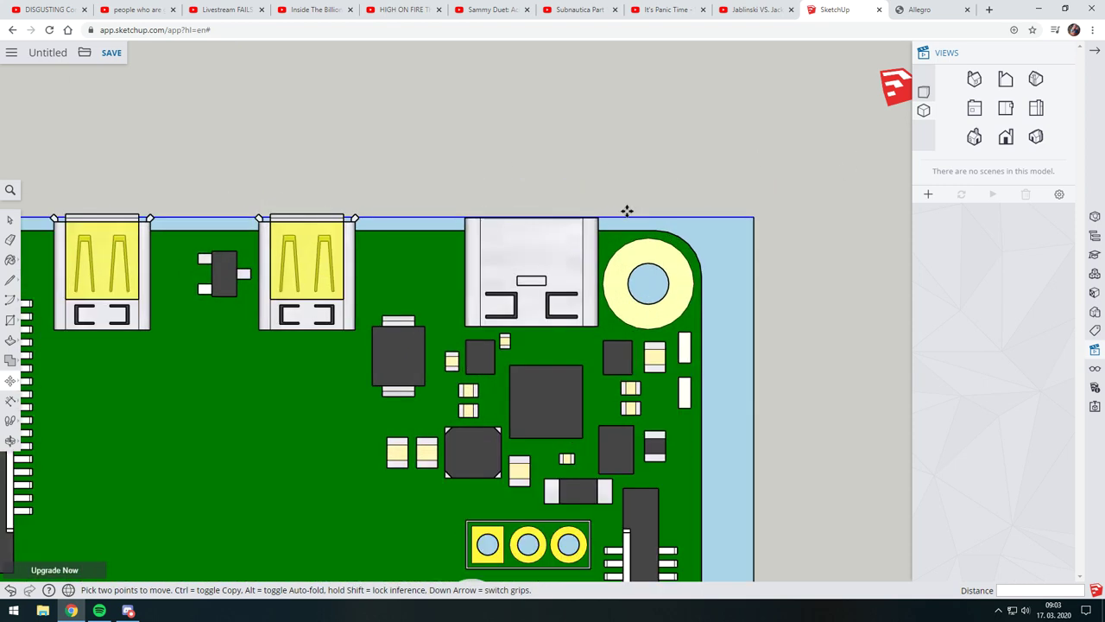
pyautogui.click(631, 217)
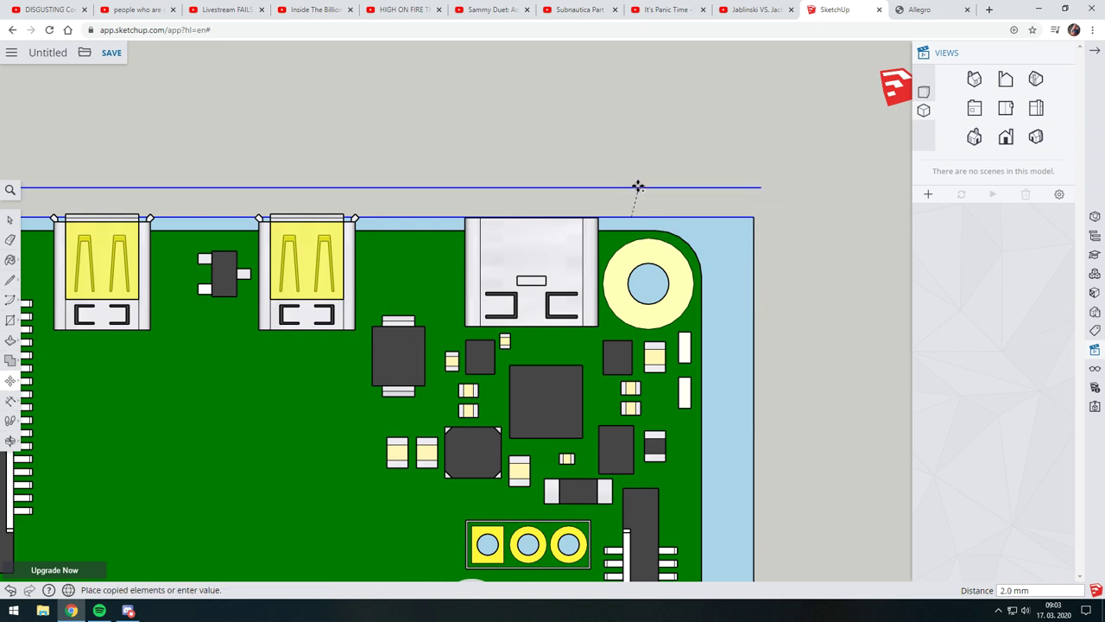
pyautogui.press('Escape')
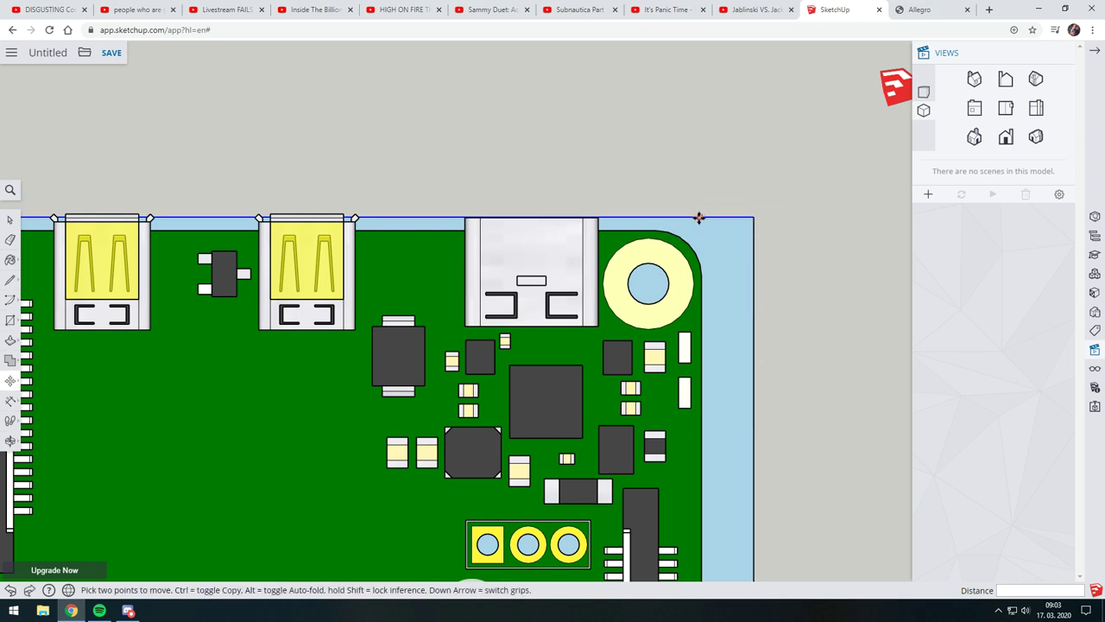
pyautogui.click(692, 216)
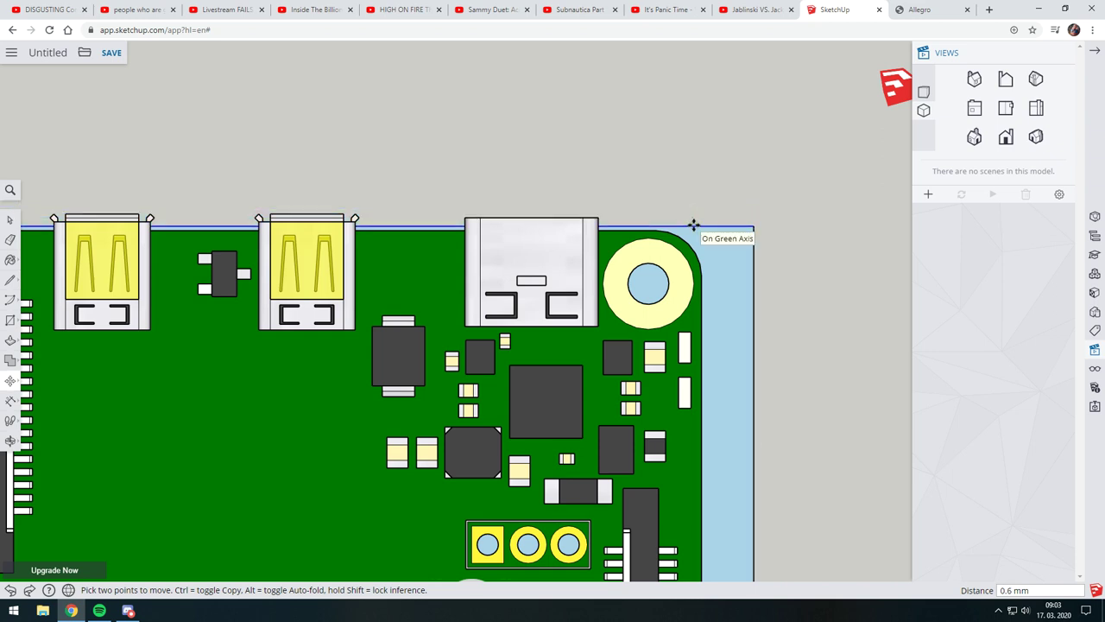
pyautogui.press('Escape')
pyautogui.scroll(-5, 696, 227)
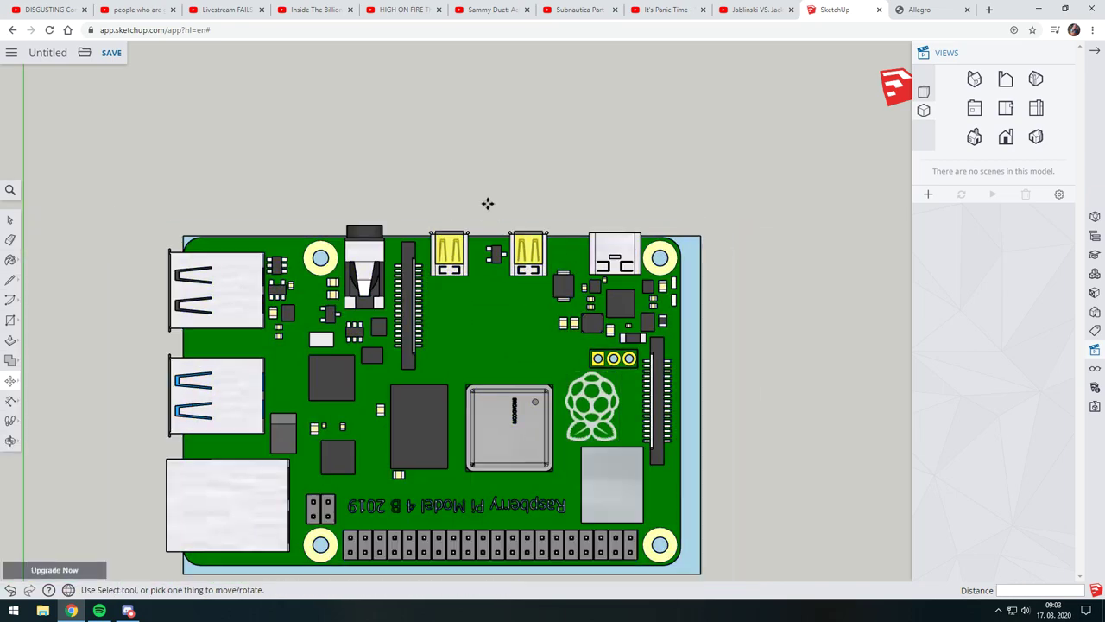
pyautogui.scroll(3, 624, 241)
pyautogui.moveTo(898, 386); pyautogui.dragTo(876, 380)
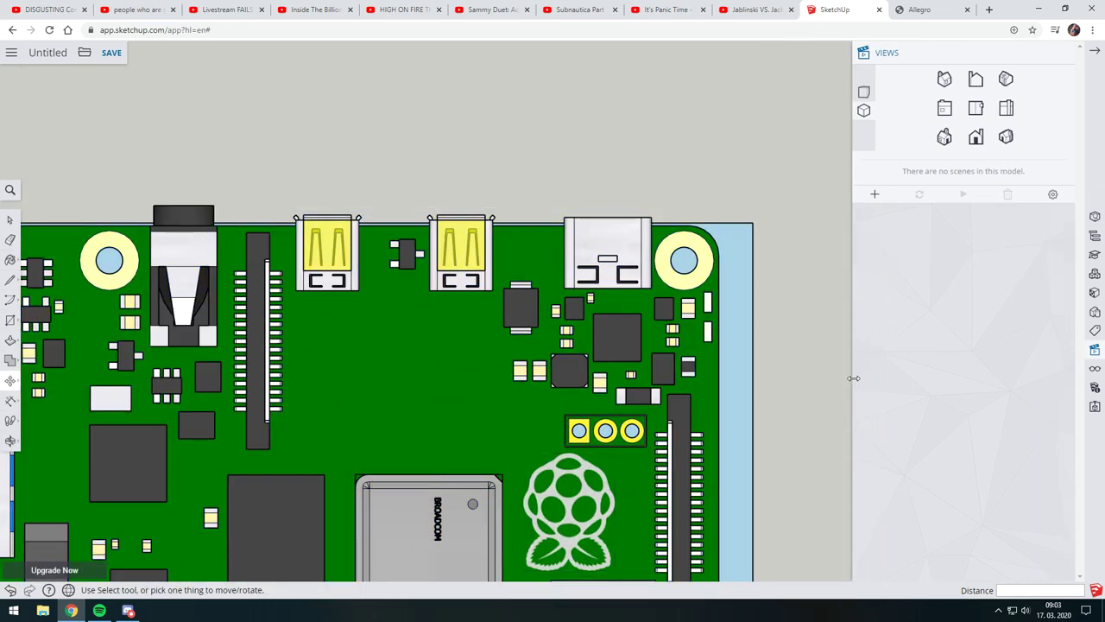
pyautogui.moveTo(762, 309); pyautogui.dragTo(365, 333, button='middle')
# Step: Using Move (M), push the rectangle's side face outward, then view the board from above
pyautogui.press('m')
pyautogui.moveTo(455, 413)
pyautogui.mouseDown(button='middle')
pyautogui.moveTo(666, 365)
pyautogui.moveTo(654, 368)
pyautogui.moveTo(666, 250)
pyautogui.moveTo(530, 345)
pyautogui.moveTo(592, 371)
pyautogui.moveTo(525, 321)
pyautogui.moveTo(542, 421)
pyautogui.mouseUp(button='middle')
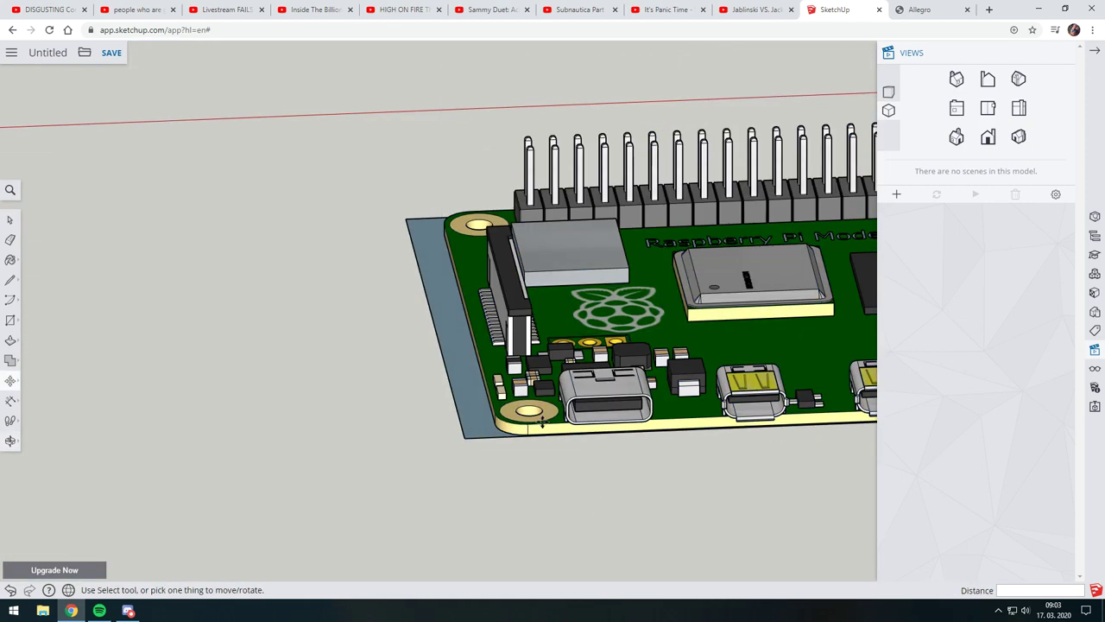
pyautogui.click(451, 378)
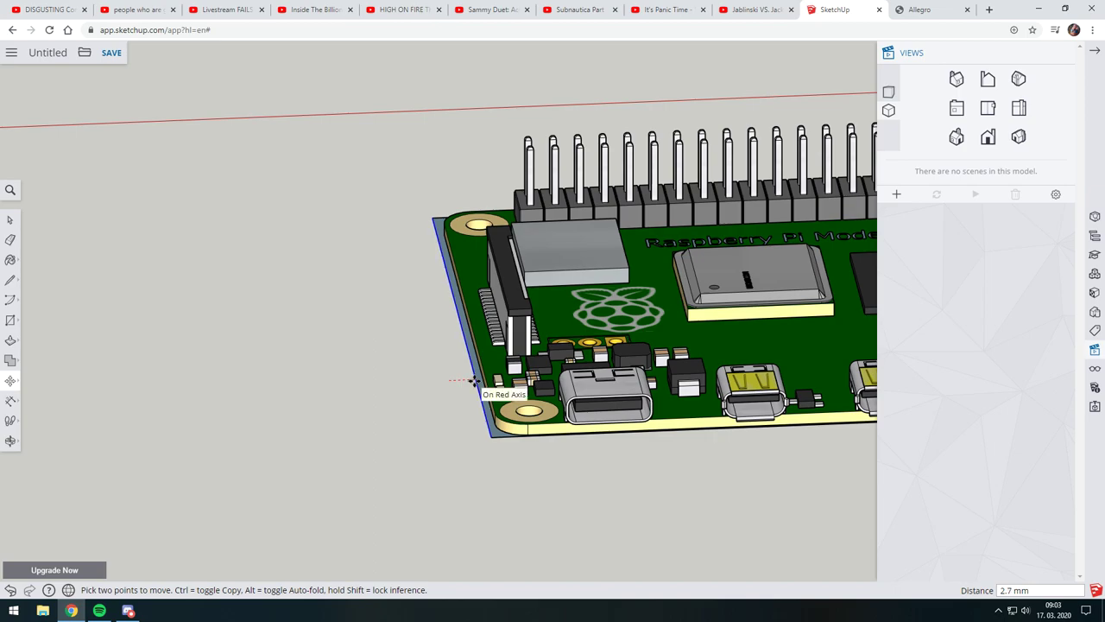
pyautogui.click(473, 381)
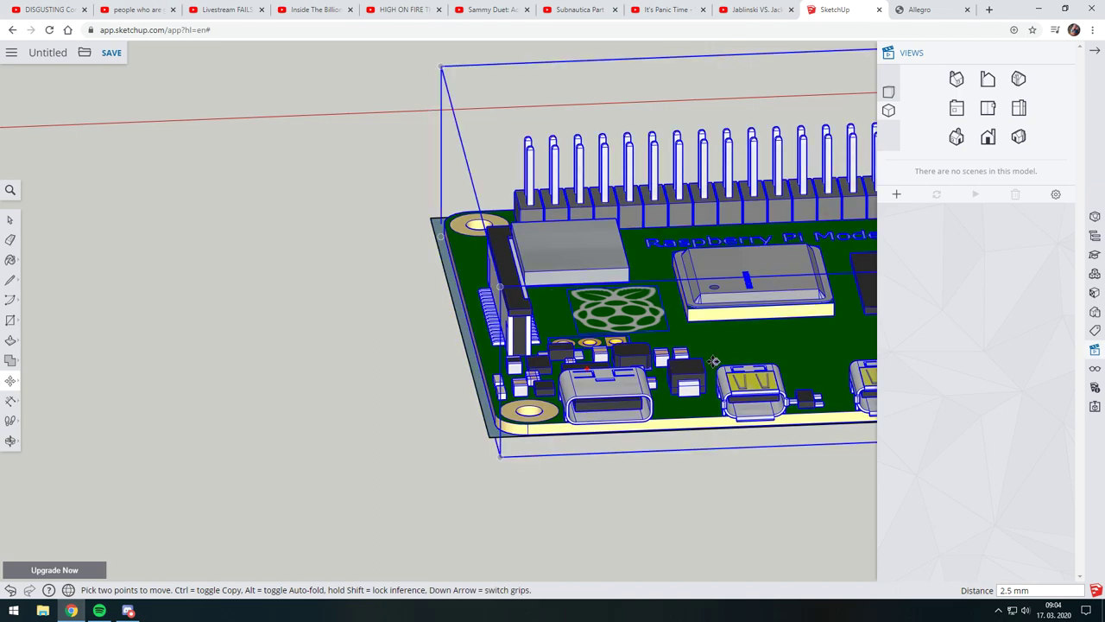
pyautogui.moveTo(713, 361)
pyautogui.mouseDown(button='middle')
pyautogui.moveTo(220, 459)
pyautogui.moveTo(358, 358)
pyautogui.mouseUp(button='middle')
pyautogui.click(359, 358)
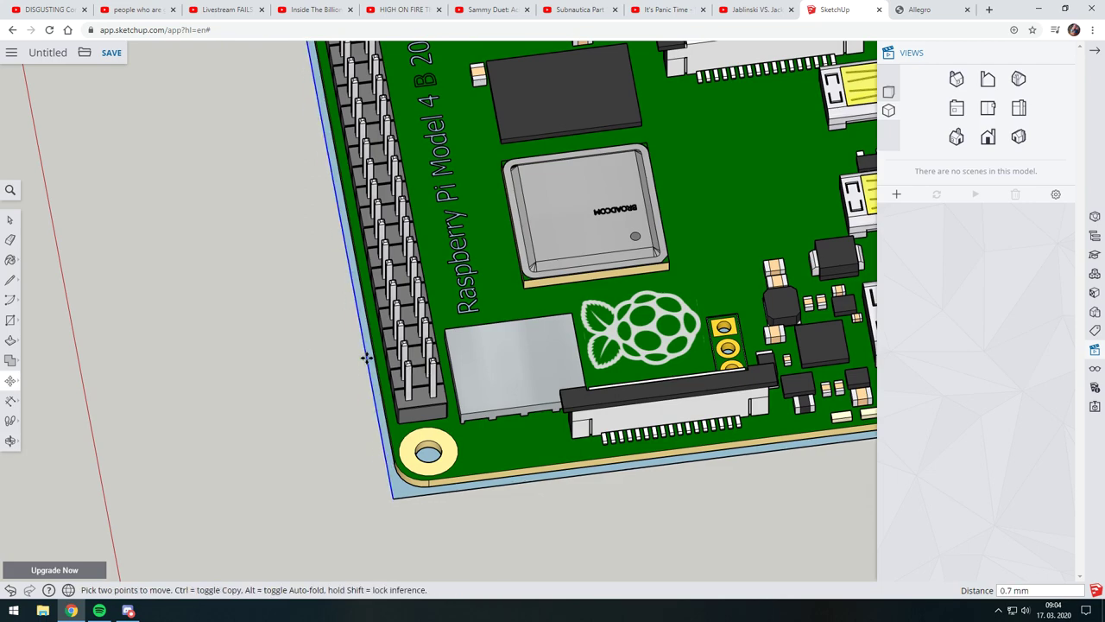
pyautogui.click(957, 78)
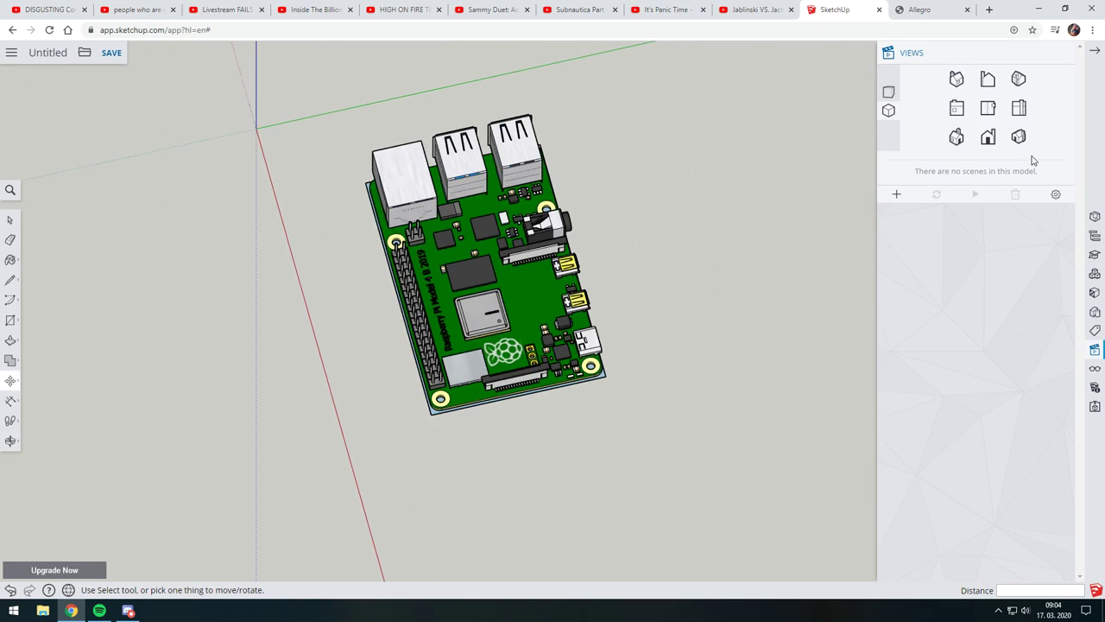
pyautogui.click(990, 110)
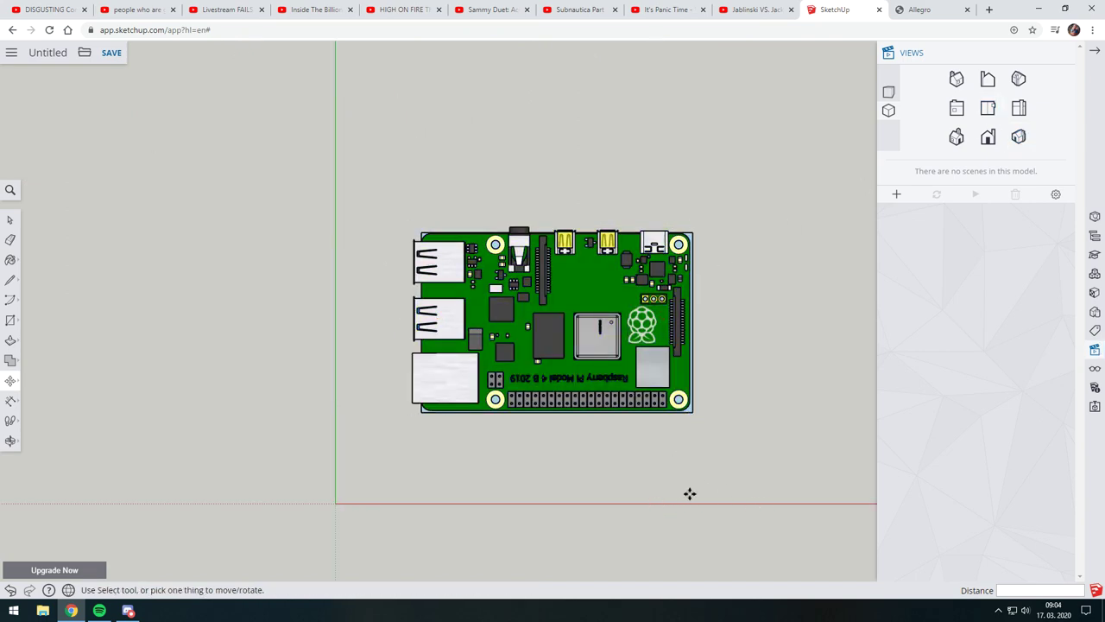
pyautogui.scroll(3, 597, 300)
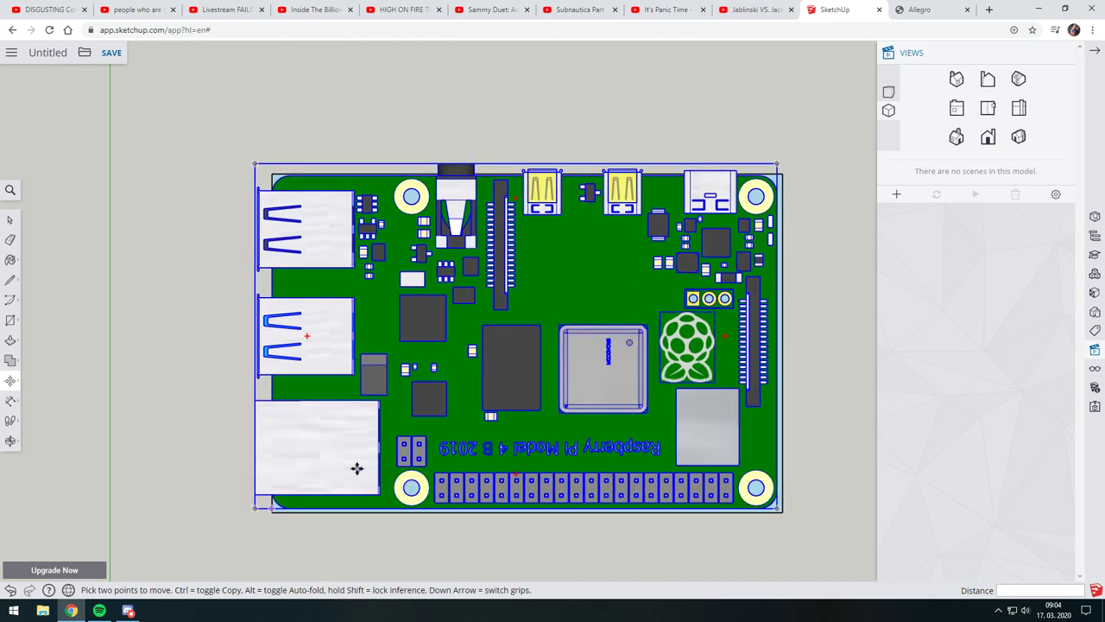
pyautogui.scroll(3, 359, 207)
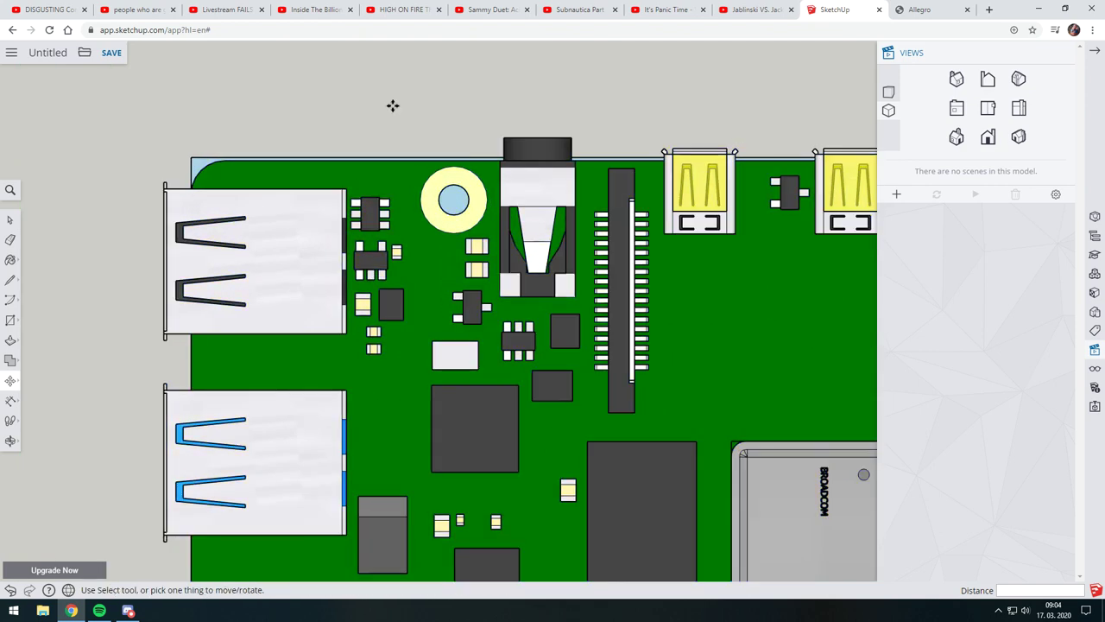
# Step: Move the rectangle's top edge upward by 0.7 mm
pyautogui.click(10, 220)
pyautogui.click(203, 164)
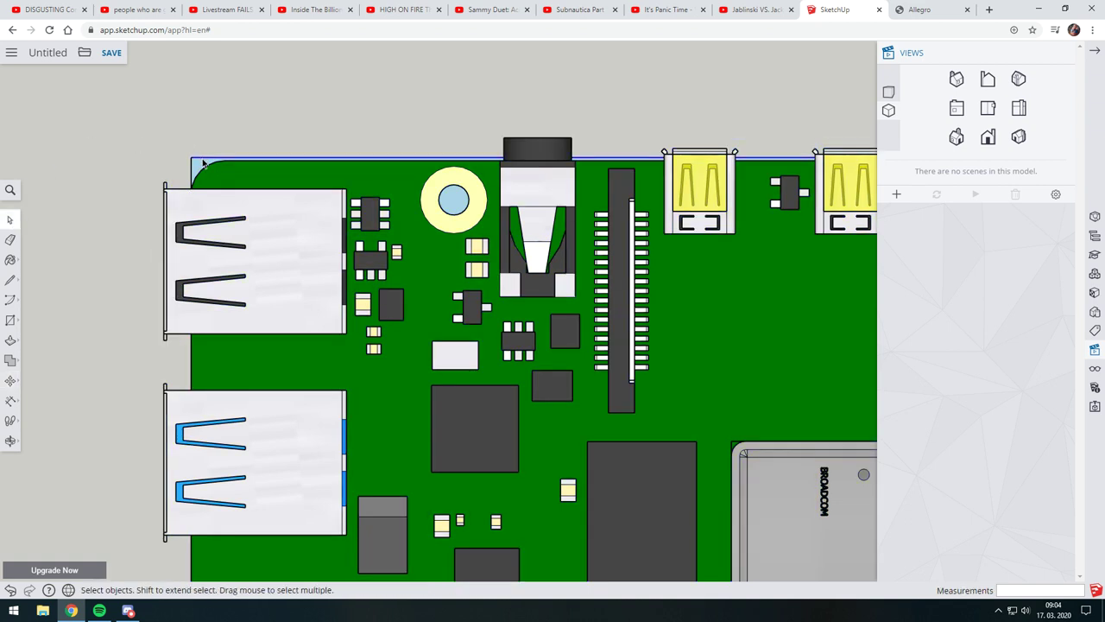
pyautogui.click(10, 380)
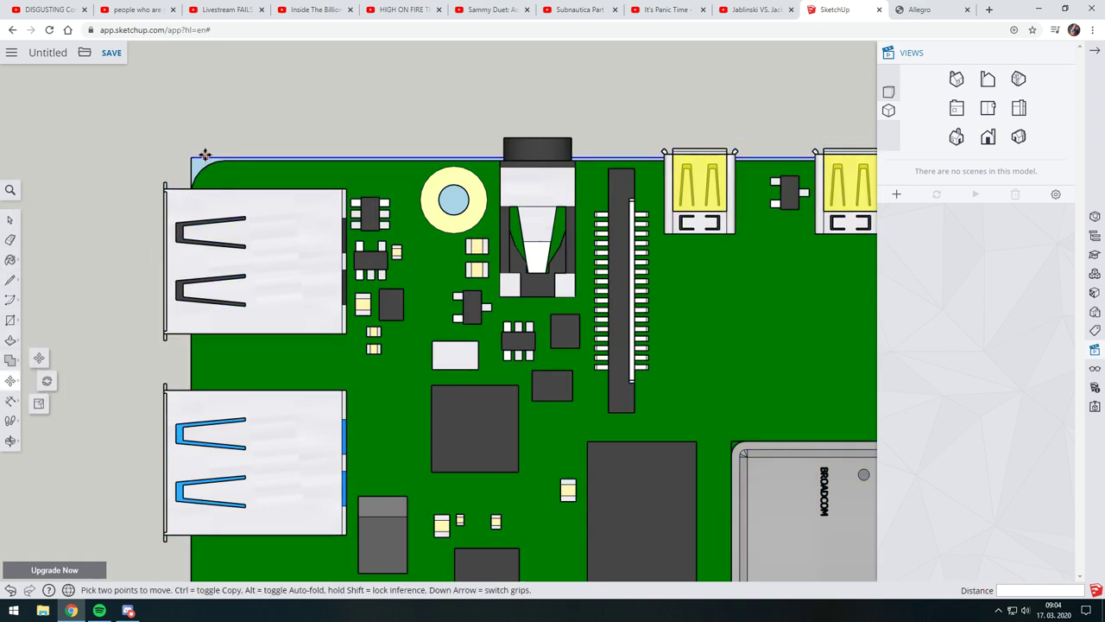
pyautogui.click(205, 155)
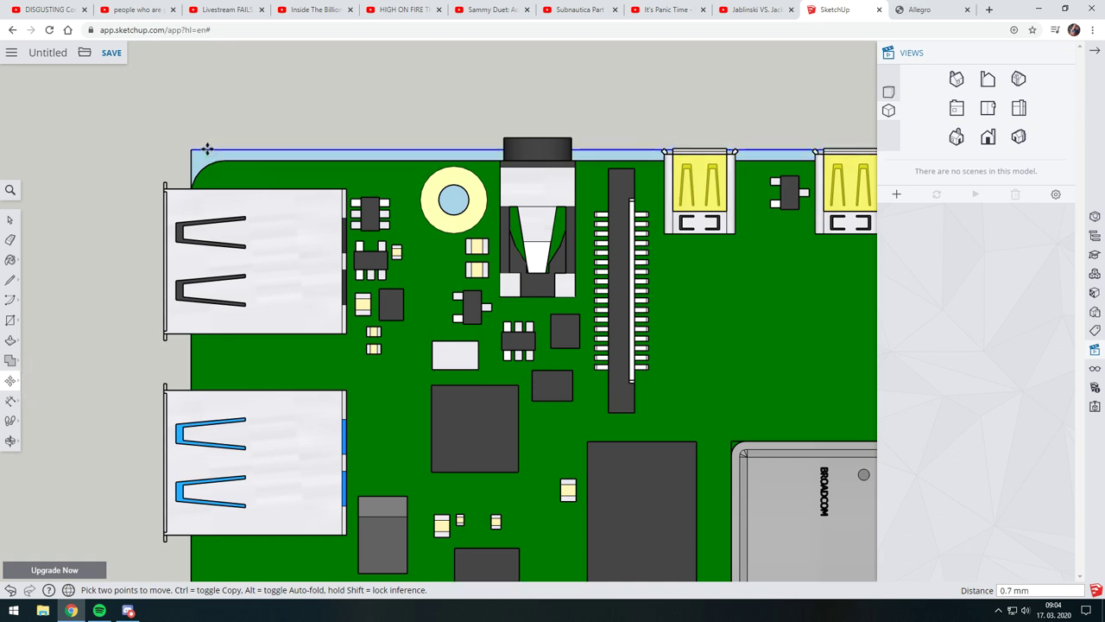
pyautogui.click(207, 148)
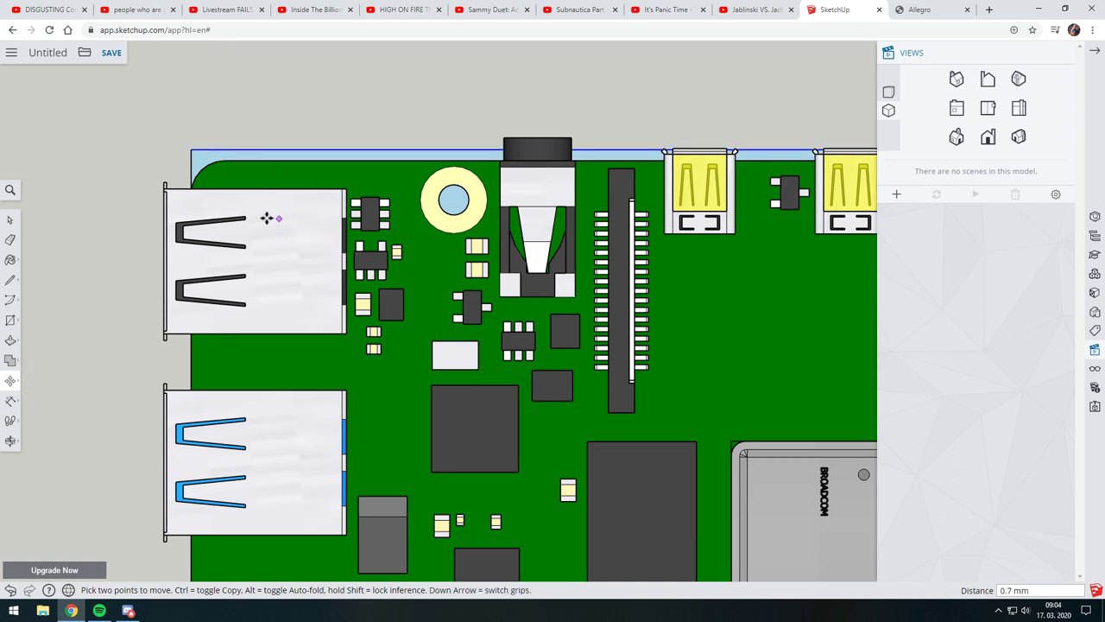
# Step: Push the rectangle's left edge outward by 0.7 mm
pyautogui.click(10, 221)
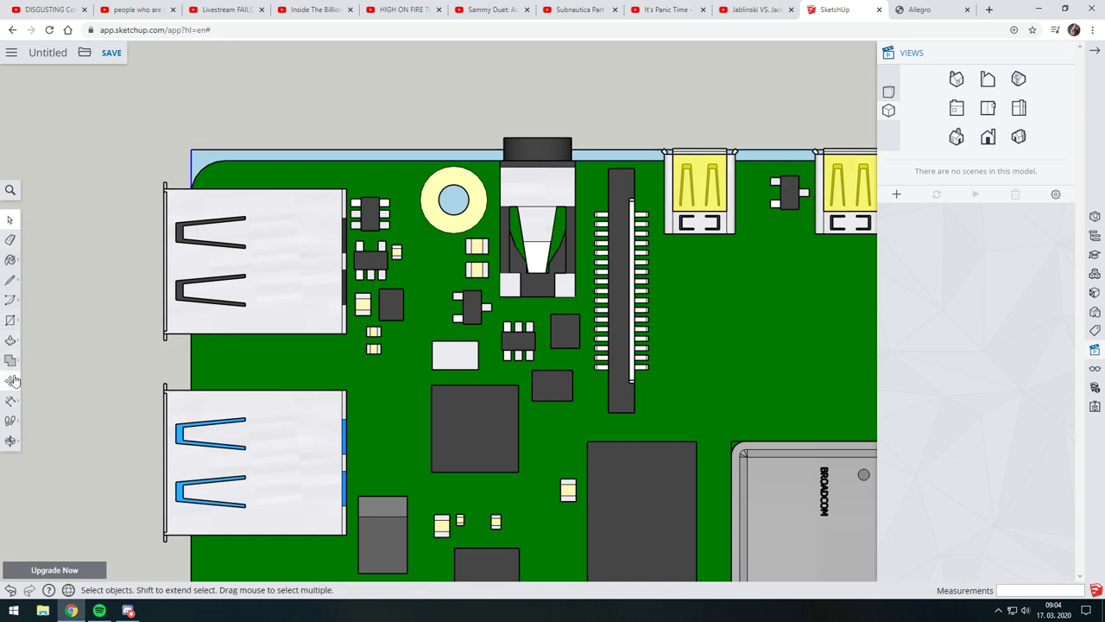
pyautogui.click(12, 382)
pyautogui.click(184, 168)
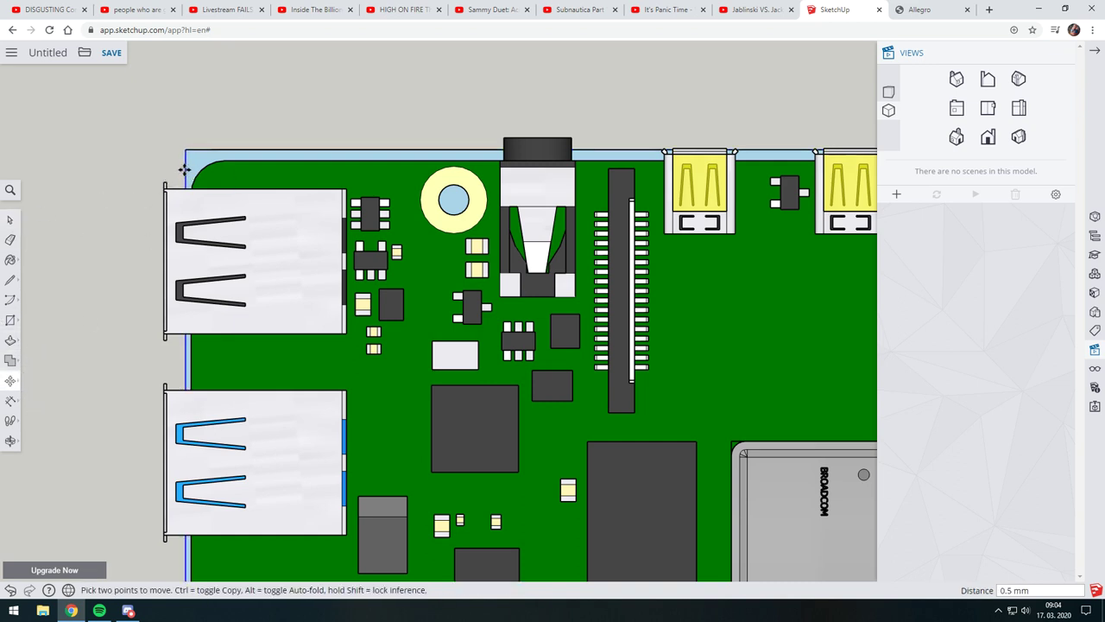
pyautogui.click(957, 108)
# Step: Select the board's top face and orbit to inspect its pin headers and card slot
pyautogui.moveTo(780, 378); pyautogui.dragTo(681, 323, button='middle')
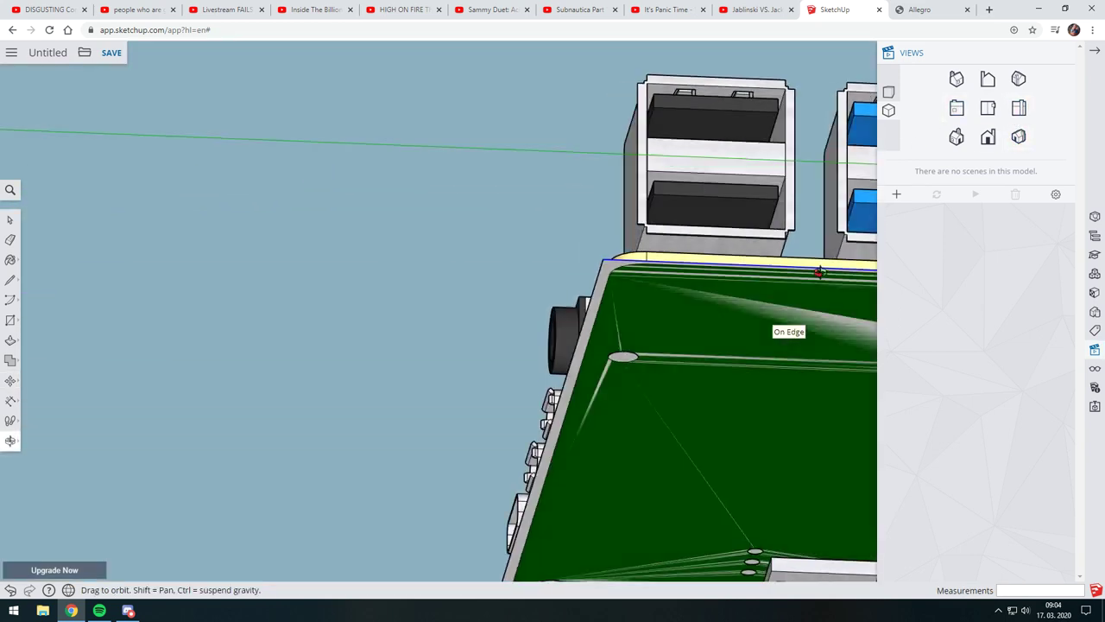
pyautogui.click(9, 219)
pyautogui.click(720, 342)
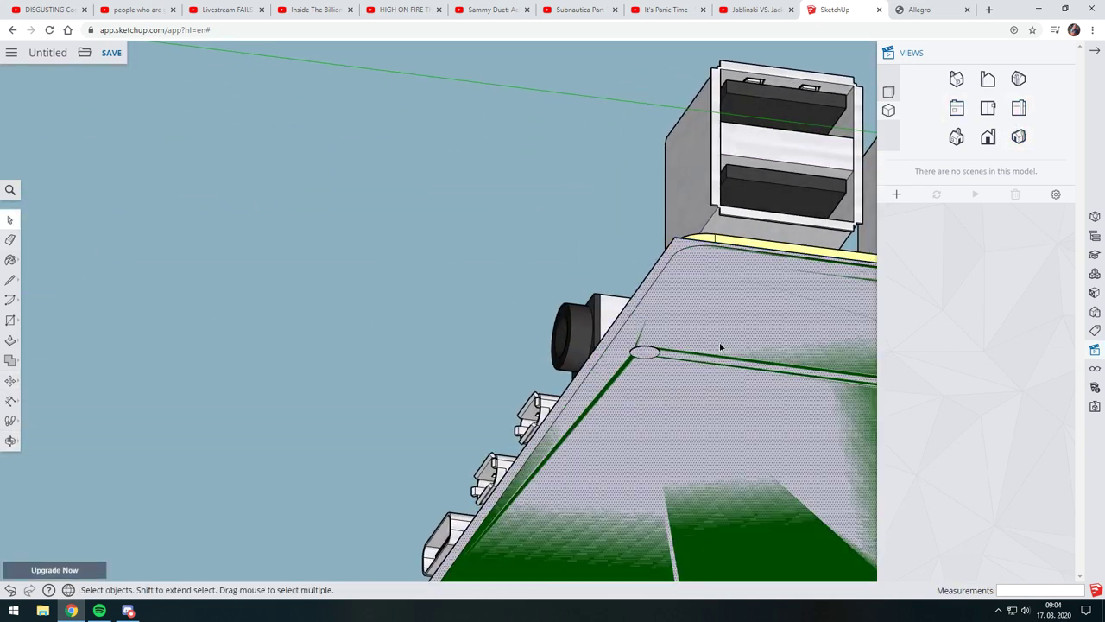
pyautogui.moveTo(790, 400); pyautogui.dragTo(484, 279, button='middle')
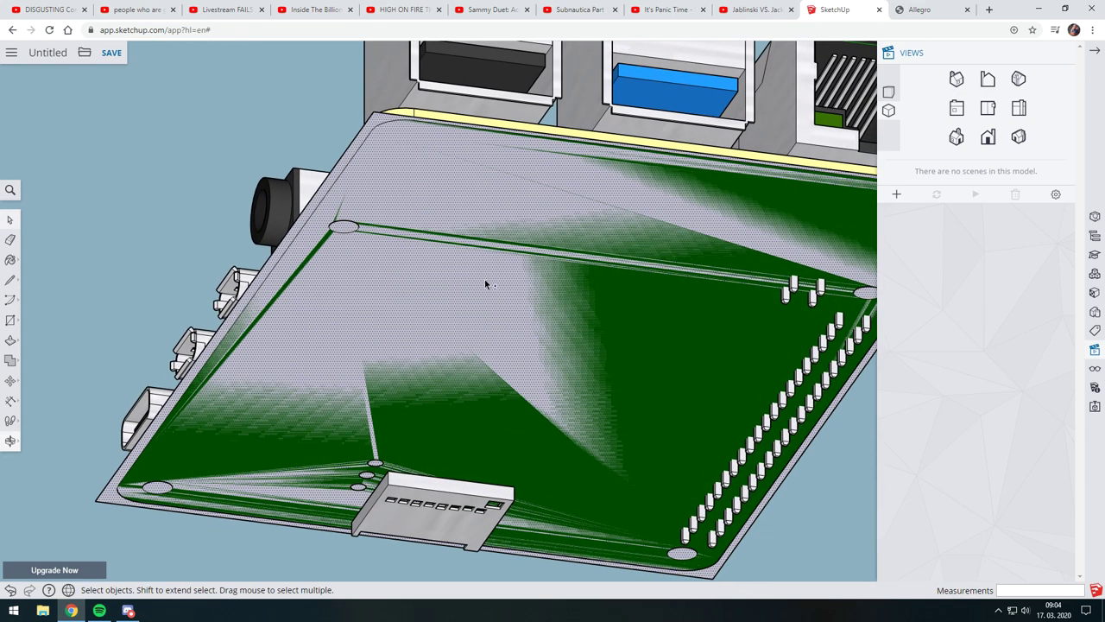
pyautogui.click(11, 381)
pyautogui.press('space')
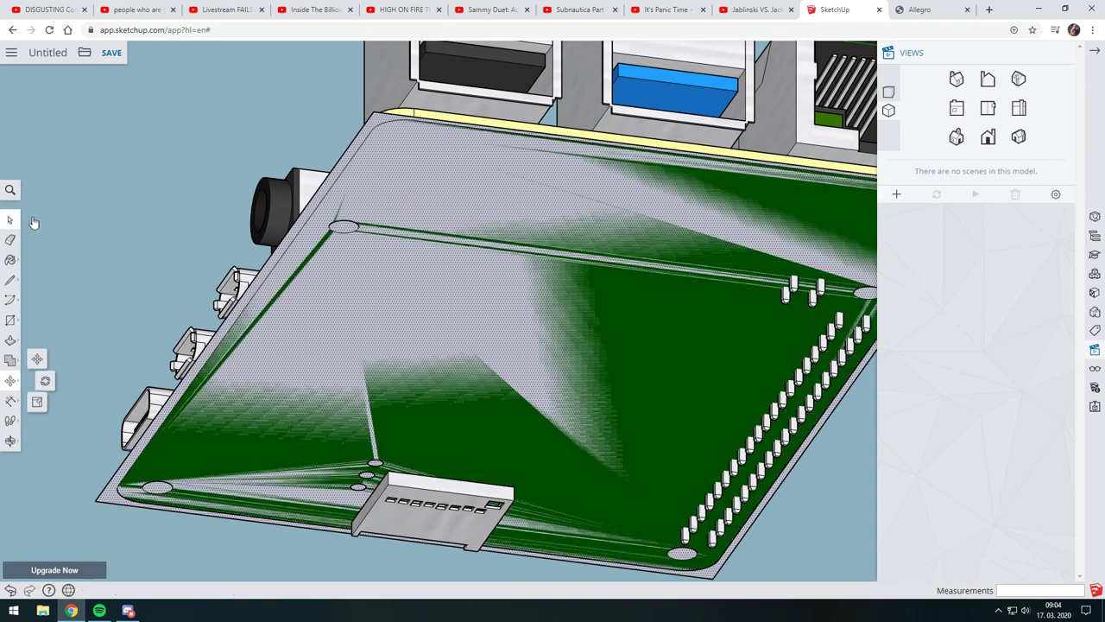
pyautogui.scroll(1, 402, 181)
pyautogui.scroll(1, 402, 182)
pyautogui.scroll(1, 366, 168)
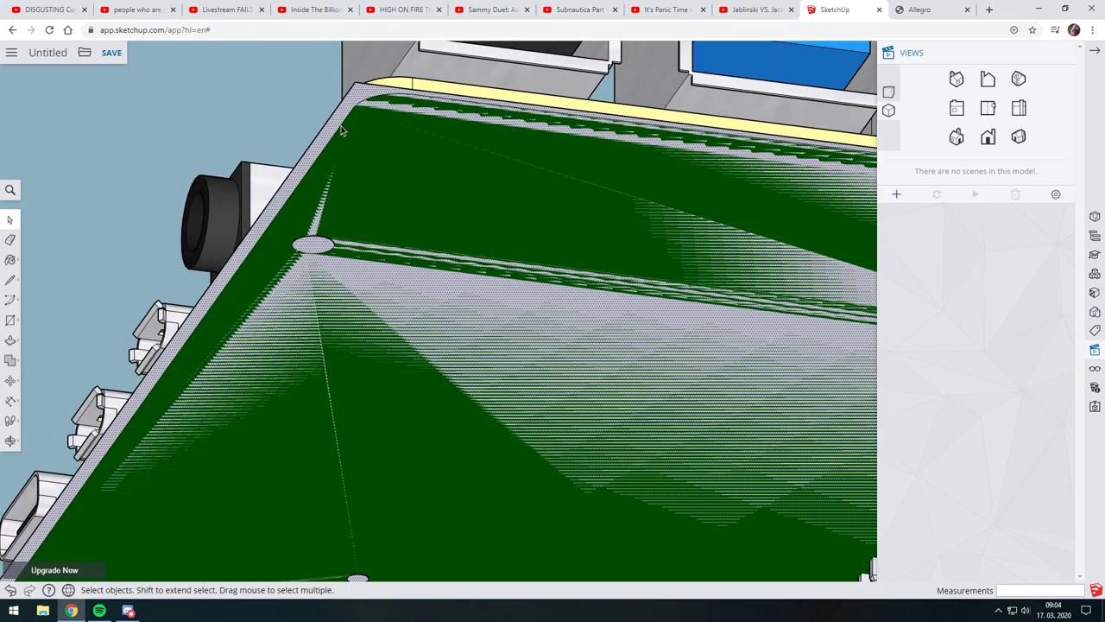
# Step: Select the grey face under the board and move it down along the blue axis
pyautogui.click(300, 113)
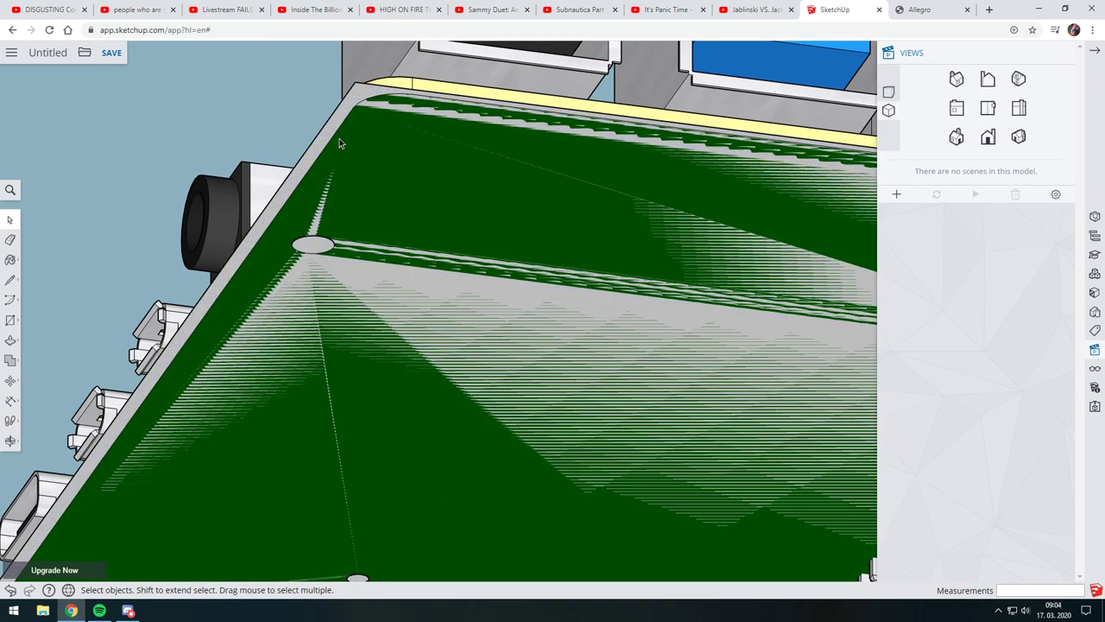
pyautogui.click(336, 111)
pyautogui.click(358, 110)
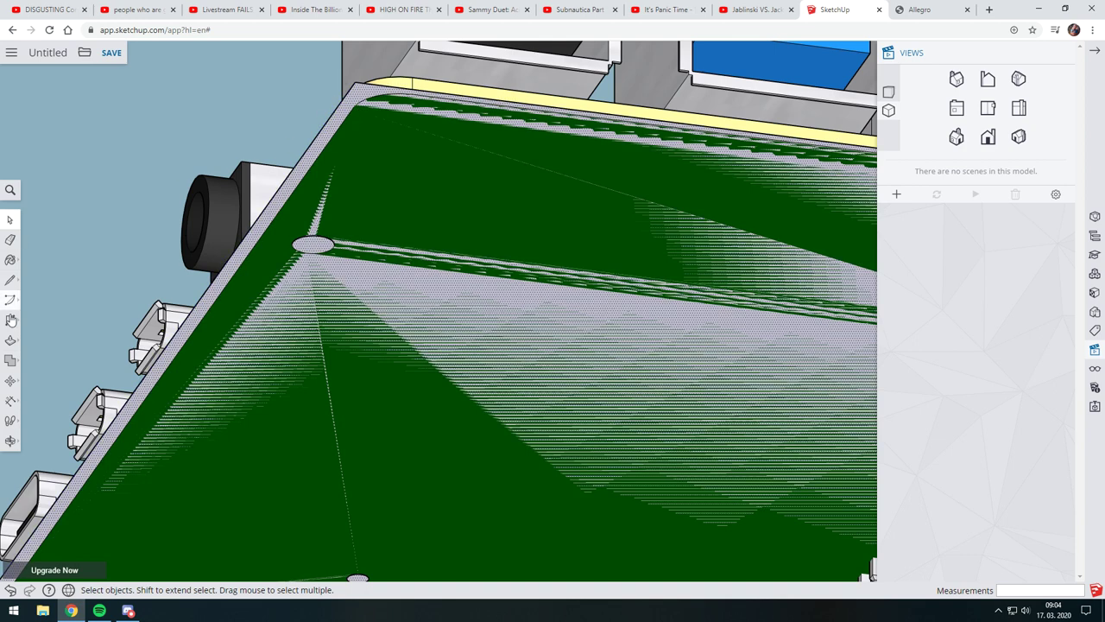
pyautogui.click(11, 382)
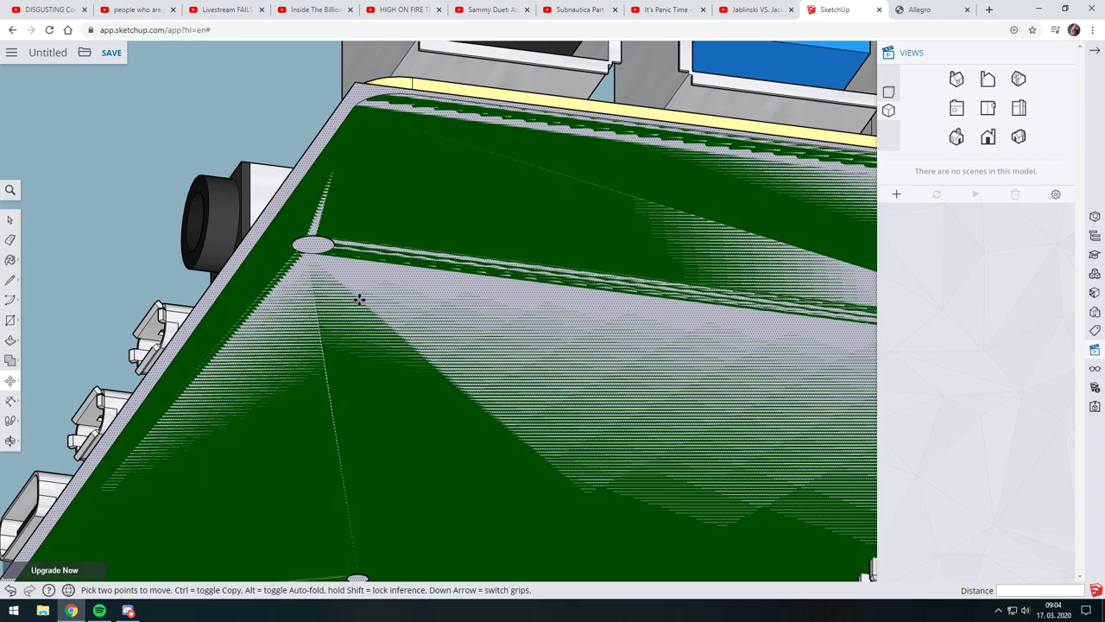
pyautogui.click(359, 299)
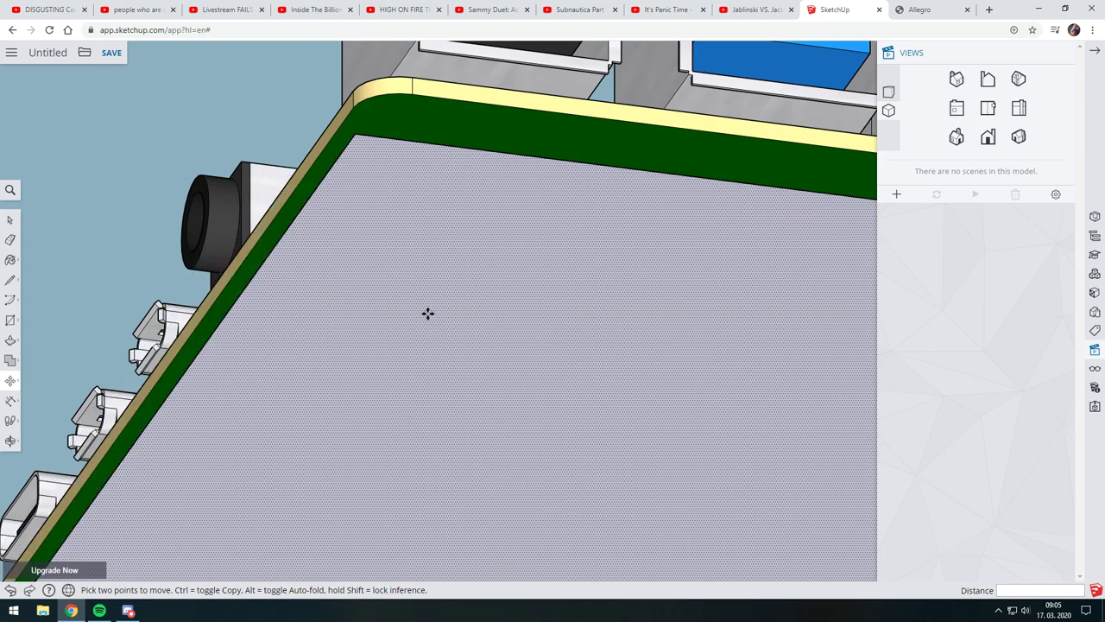
pyautogui.moveTo(427, 313)
pyautogui.mouseDown(button='middle')
pyautogui.moveTo(469, 279)
pyautogui.moveTo(563, 414)
pyautogui.moveTo(544, 386)
pyautogui.mouseUp(button='middle')
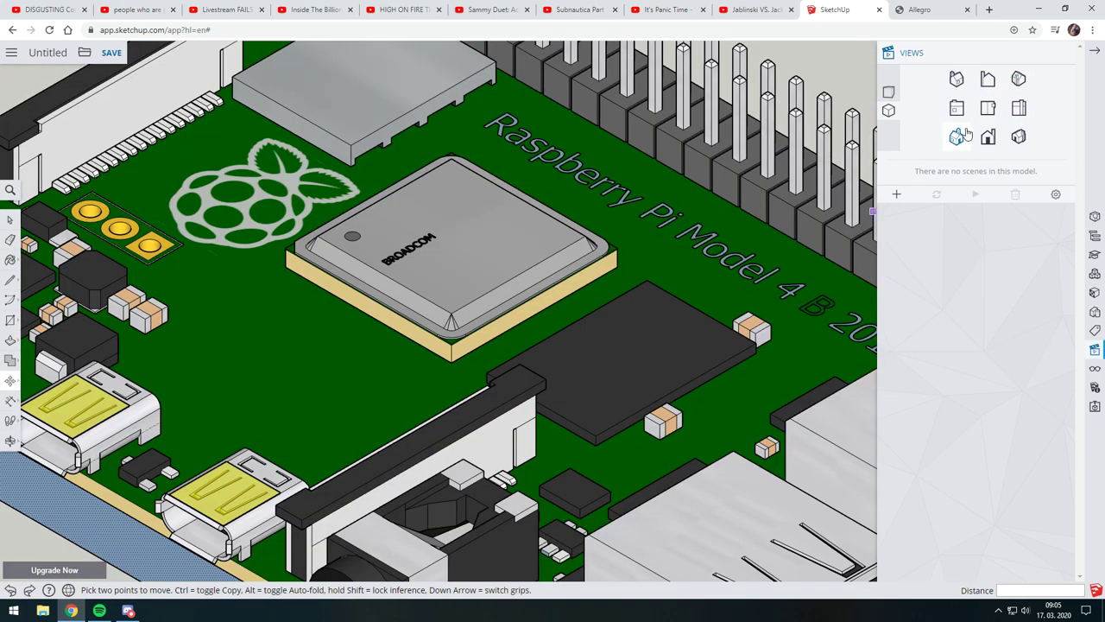
pyautogui.click(956, 108)
pyautogui.click(987, 107)
pyautogui.click(956, 108)
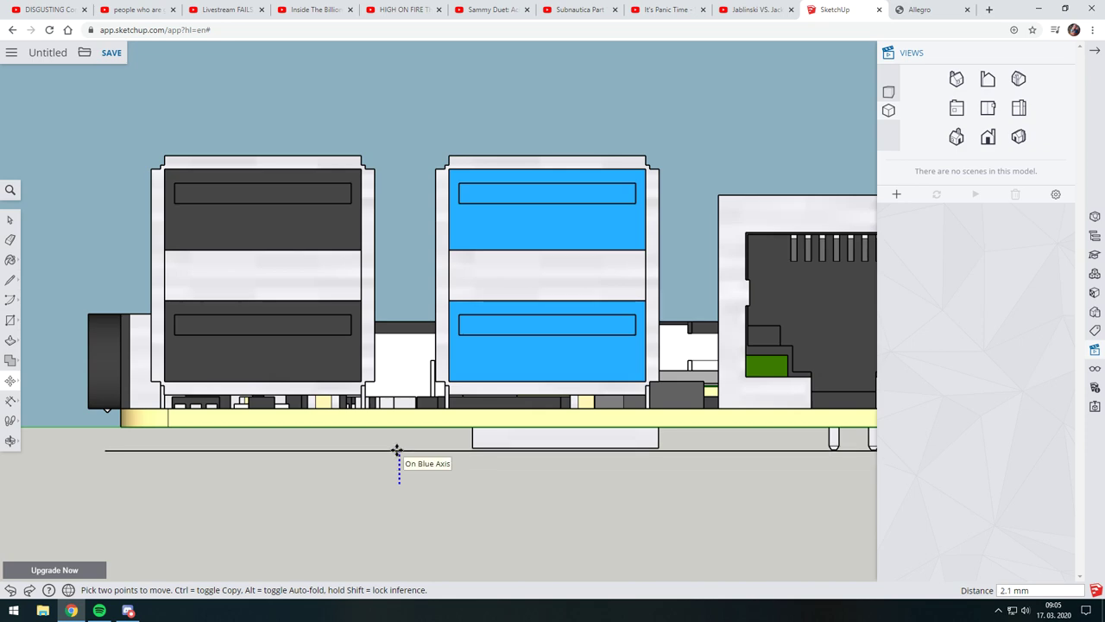
pyautogui.moveTo(723, 476)
pyautogui.mouseDown(button='middle')
pyautogui.moveTo(632, 469)
pyautogui.moveTo(562, 436)
pyautogui.mouseUp(button='middle')
pyautogui.scroll(3, 623, 363)
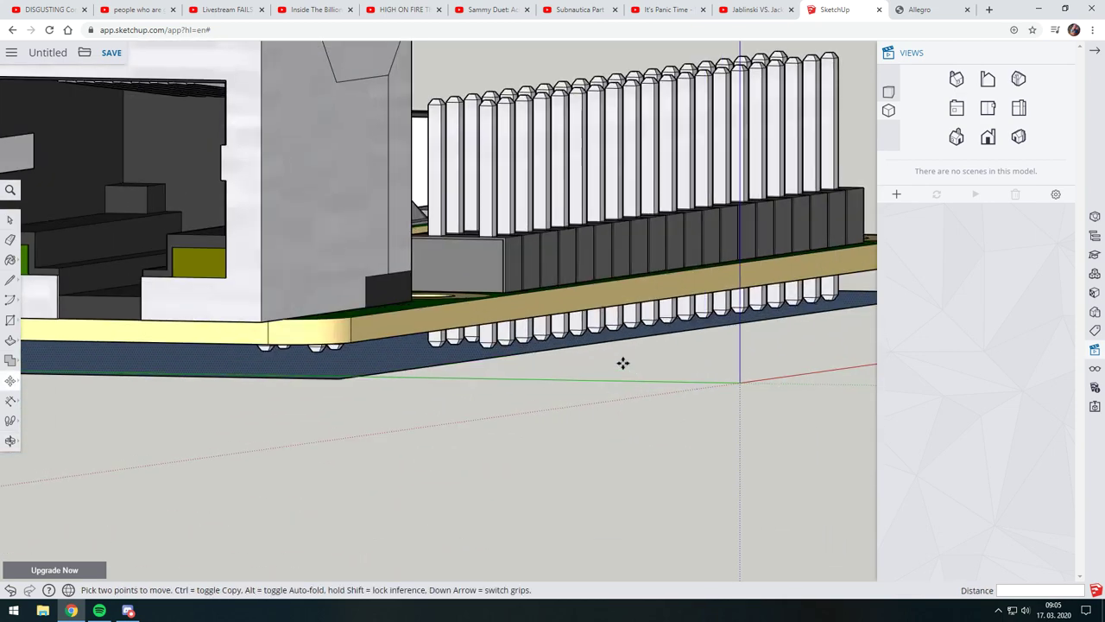
pyautogui.scroll(3, 623, 363)
pyautogui.moveTo(570, 365)
pyautogui.mouseDown(button='middle')
pyautogui.moveTo(538, 336)
pyautogui.moveTo(506, 351)
pyautogui.moveTo(414, 345)
pyautogui.moveTo(555, 407)
pyautogui.moveTo(527, 384)
pyautogui.mouseUp(button='middle')
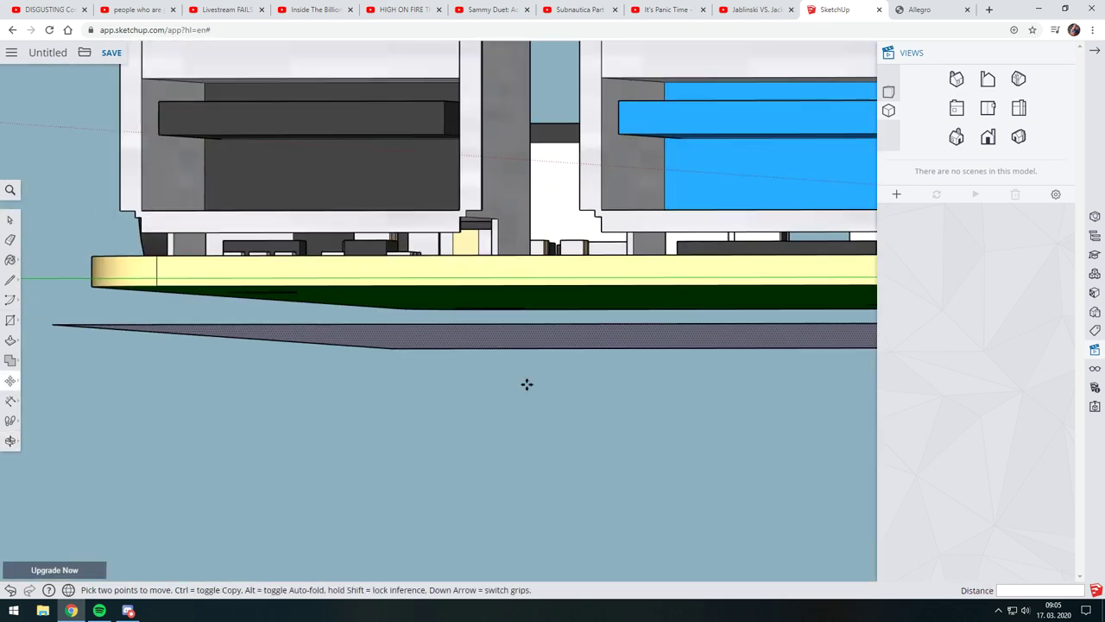
pyautogui.scroll(-3, 527, 384)
pyautogui.moveTo(630, 394)
pyautogui.mouseDown(button='middle')
pyautogui.moveTo(661, 442)
pyautogui.moveTo(760, 446)
pyautogui.mouseUp(button='middle')
pyautogui.scroll(2, 546, 402)
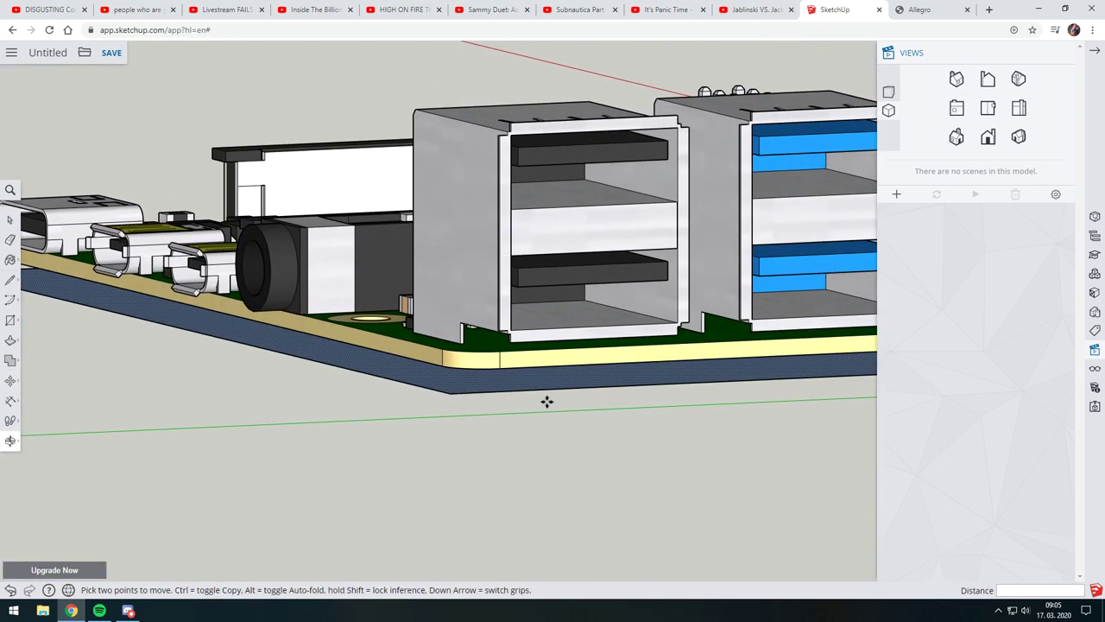
# Step: Push/Pull the plate's underside face out by 0.6 mm
pyautogui.click(10, 343)
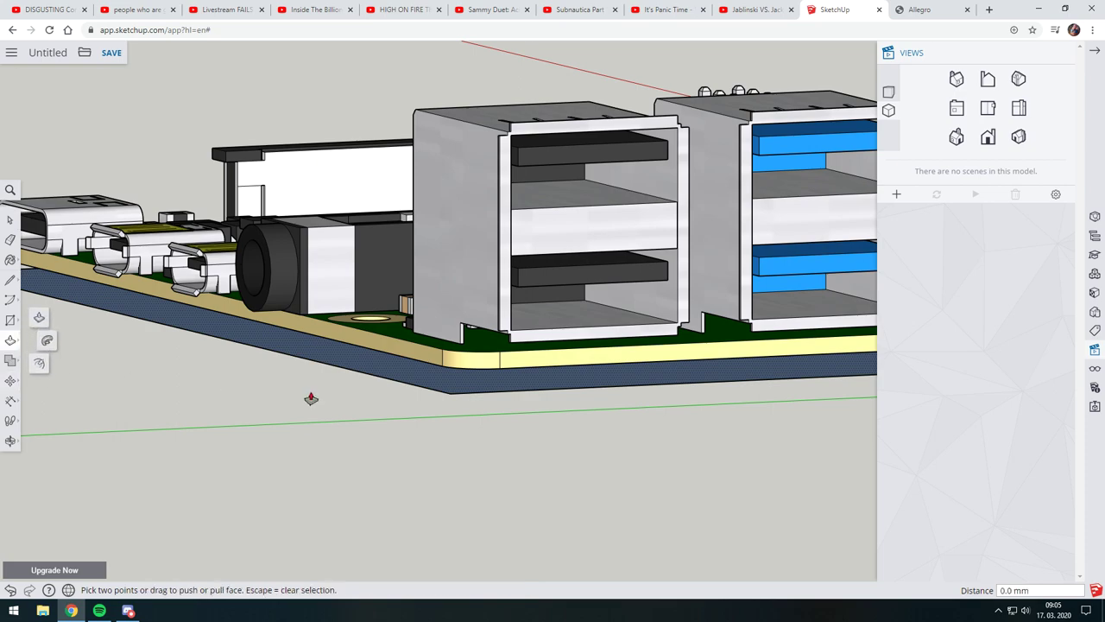
pyautogui.moveTo(111, 321)
pyautogui.mouseDown(button='middle')
pyautogui.moveTo(447, 248)
pyautogui.moveTo(9, 346)
pyautogui.mouseUp(button='middle')
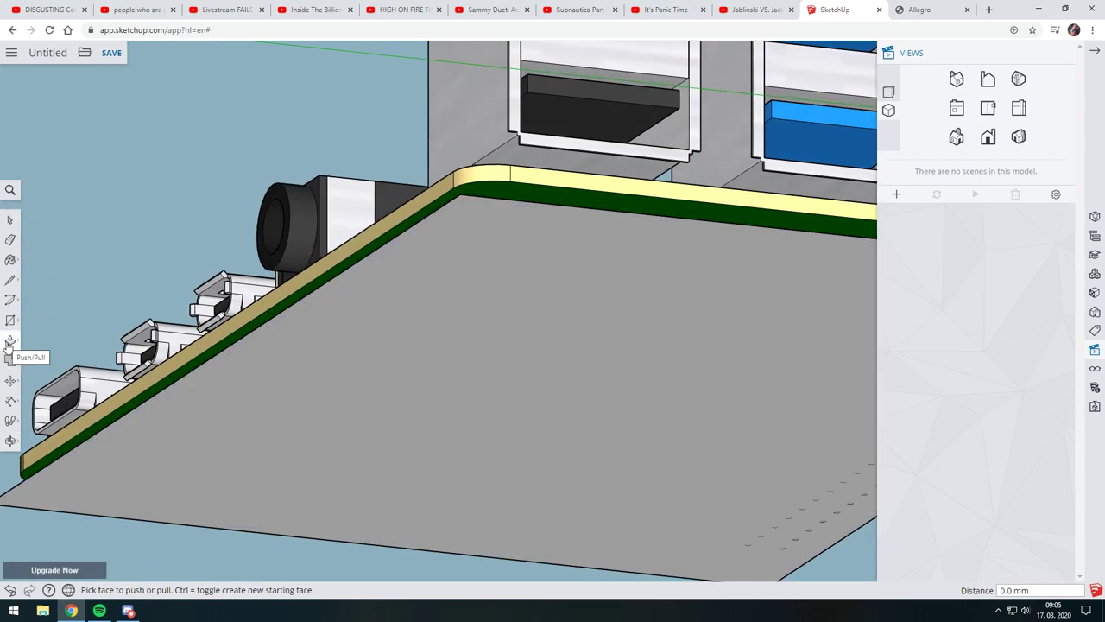
pyautogui.click(432, 352)
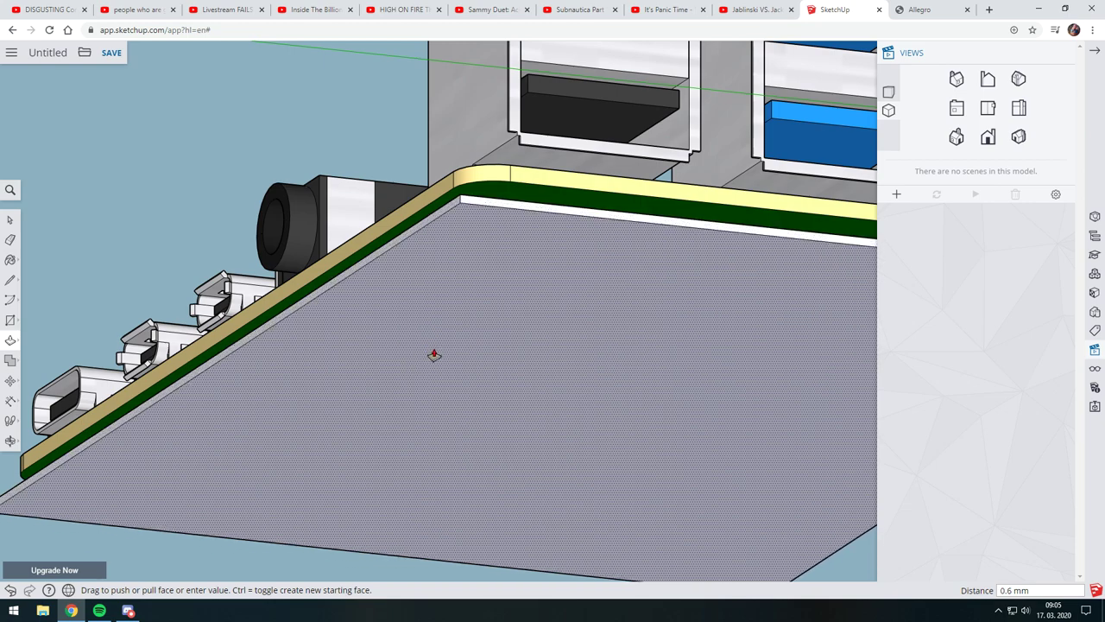
pyautogui.moveTo(444, 299); pyautogui.dragTo(490, 394, button='middle')
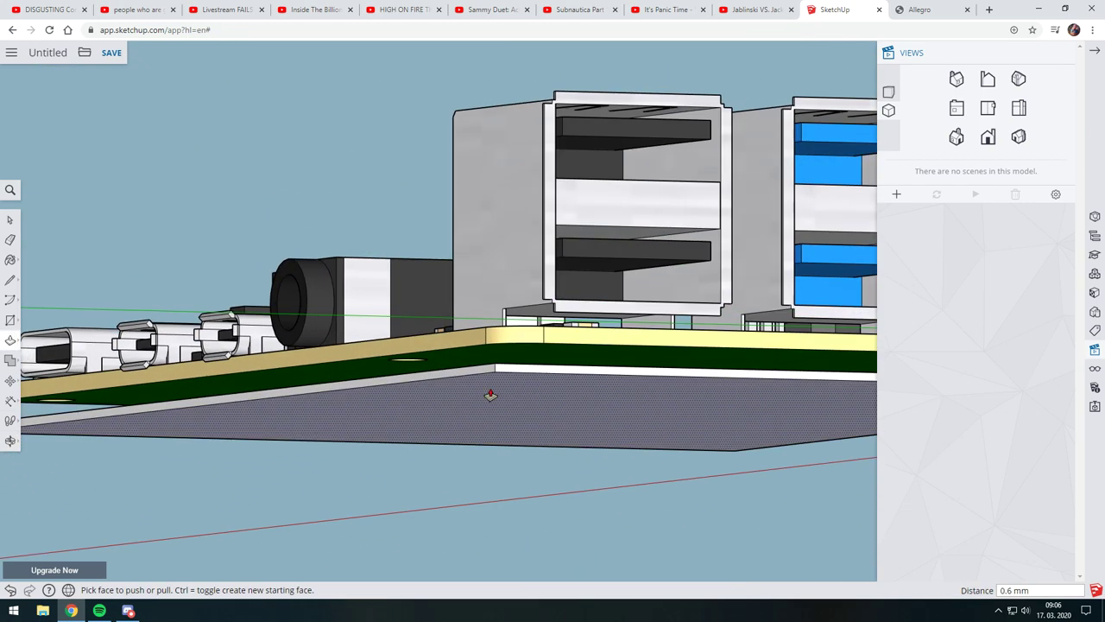
# Step: Add a dimension across the plate's edge showing its 0.6 mm thickness
pyautogui.click(10, 402)
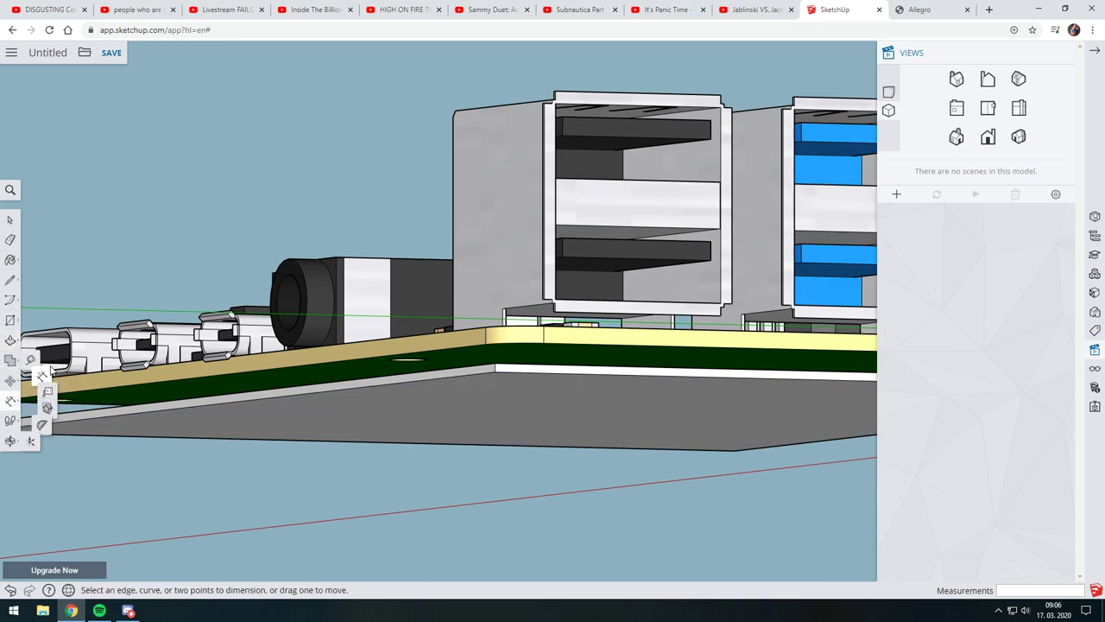
pyautogui.scroll(2, 508, 375)
pyautogui.scroll(2, 495, 374)
pyautogui.scroll(1, 495, 374)
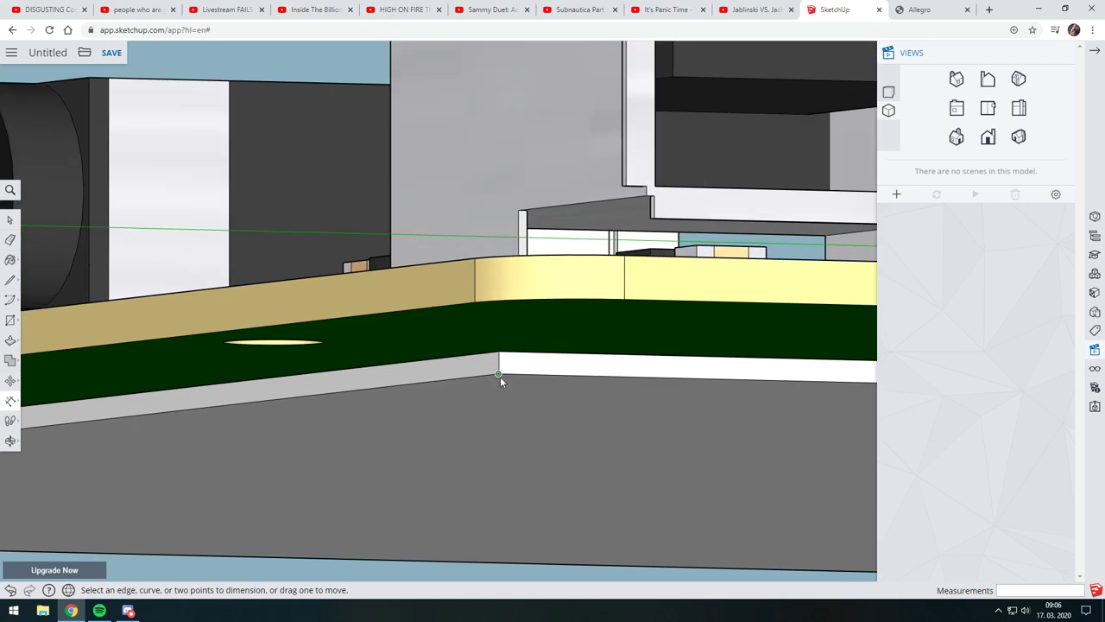
pyautogui.click(499, 373)
pyautogui.click(498, 352)
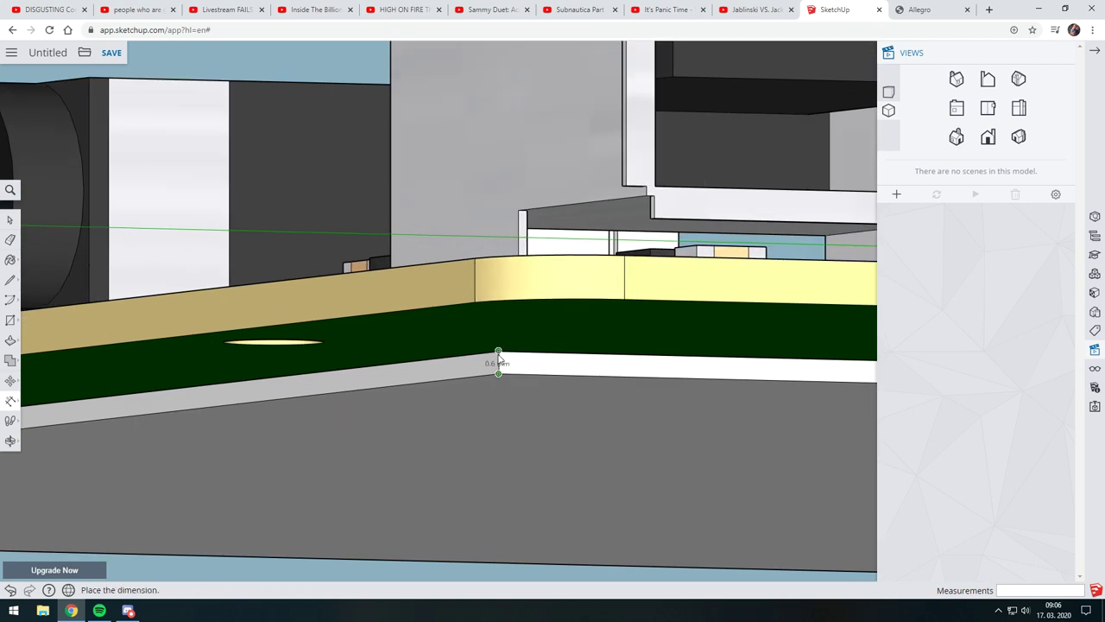
pyautogui.click(485, 356)
pyautogui.moveTo(554, 393)
pyautogui.mouseDown(button='middle')
pyautogui.moveTo(654, 402)
pyautogui.moveTo(585, 415)
pyautogui.mouseUp(button='middle')
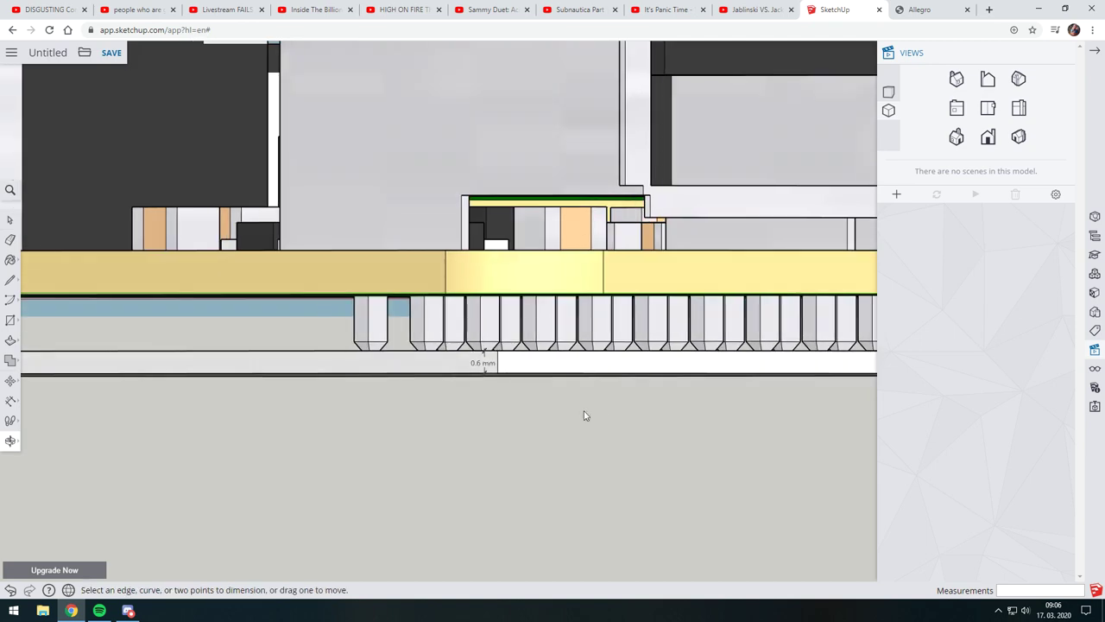
# Step: Push/Pull the plate another 0.4 mm so it is 1.0 mm thick
pyautogui.click(10, 340)
pyautogui.moveTo(552, 346)
pyautogui.mouseDown(button='middle')
pyautogui.moveTo(590, 365)
pyautogui.moveTo(518, 305)
pyautogui.mouseUp(button='middle')
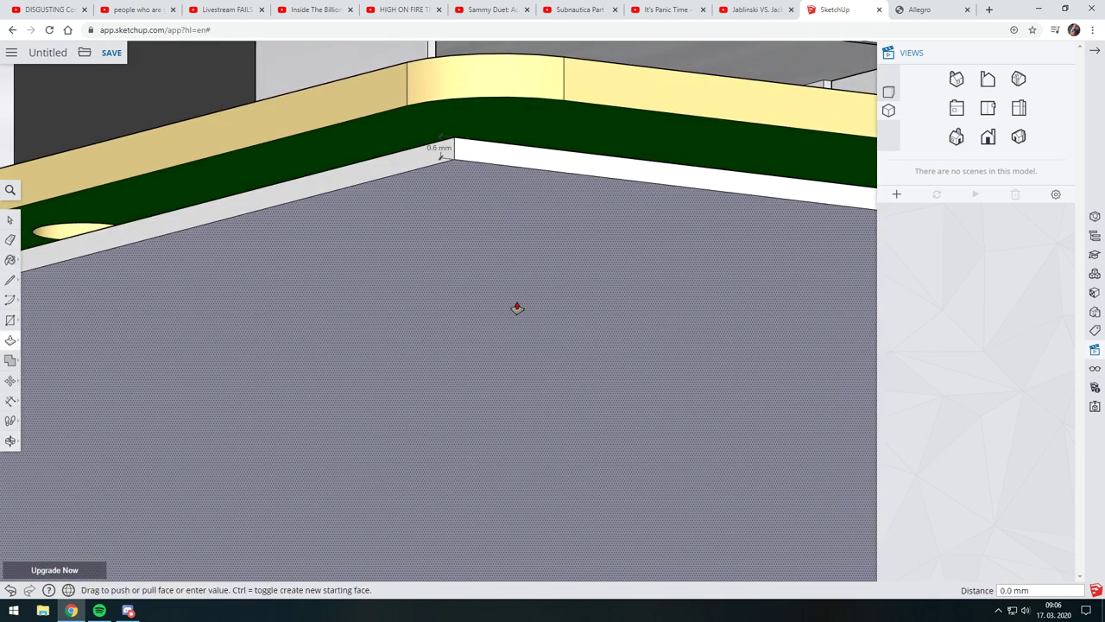
pyautogui.click(513, 316)
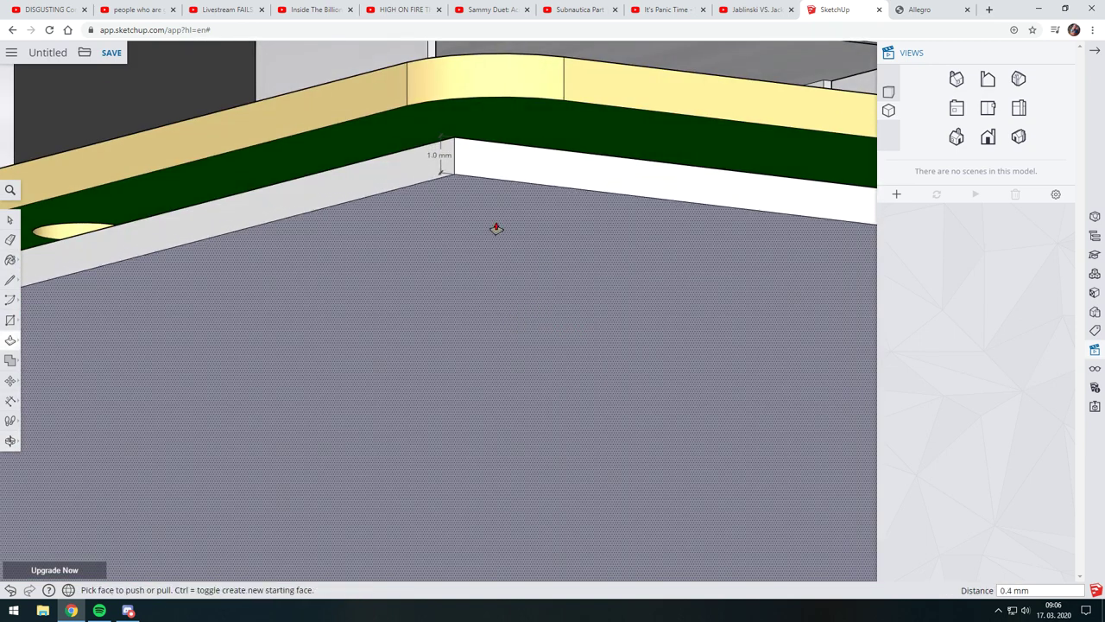
pyautogui.moveTo(496, 229)
pyautogui.mouseDown(button='middle')
pyautogui.moveTo(571, 286)
pyautogui.moveTo(519, 259)
pyautogui.moveTo(599, 256)
pyautogui.moveTo(464, 222)
pyautogui.moveTo(585, 212)
pyautogui.mouseUp(button='middle')
pyautogui.scroll(-2, 585, 211)
pyautogui.scroll(-2, 552, 207)
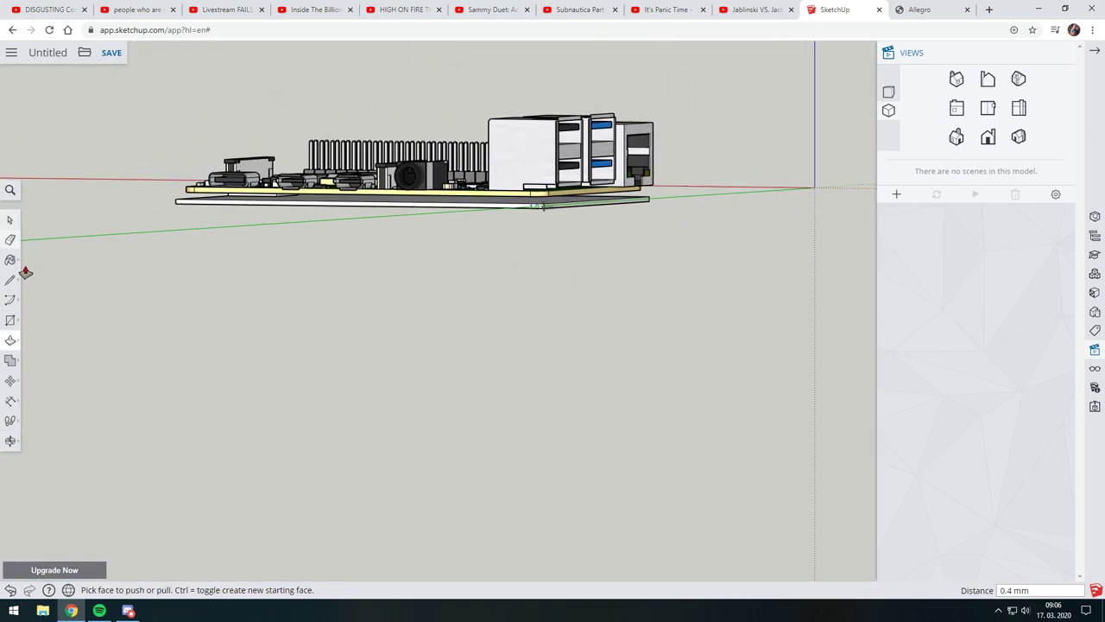
# Step: Draw the end wall rectangle from the base plate's corner up above the board
pyautogui.click(11, 361)
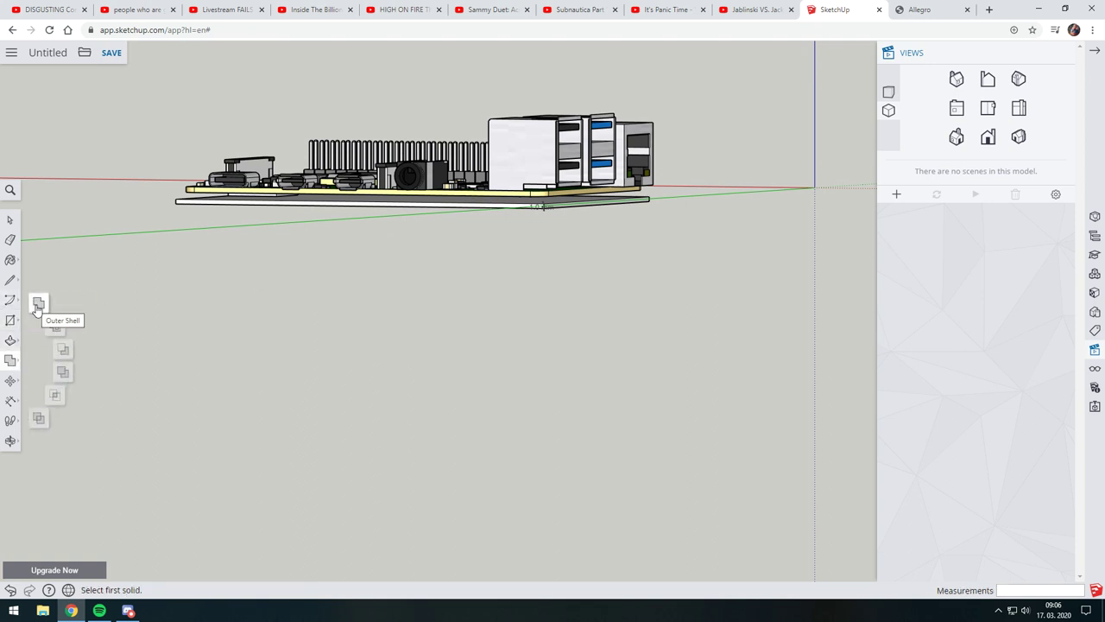
pyautogui.click(10, 318)
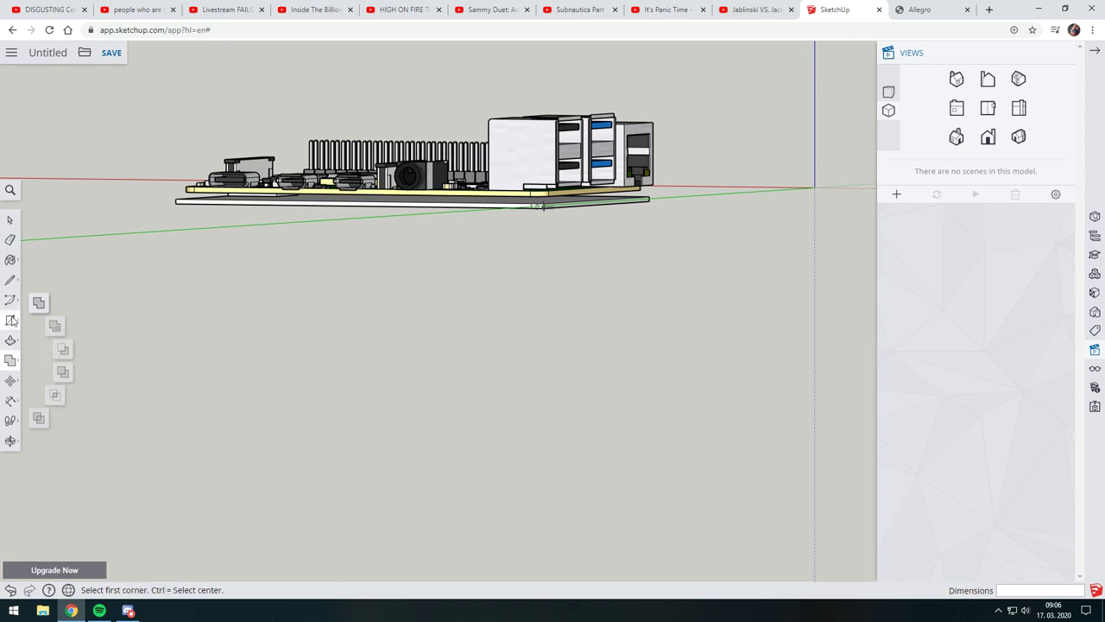
pyautogui.click(957, 108)
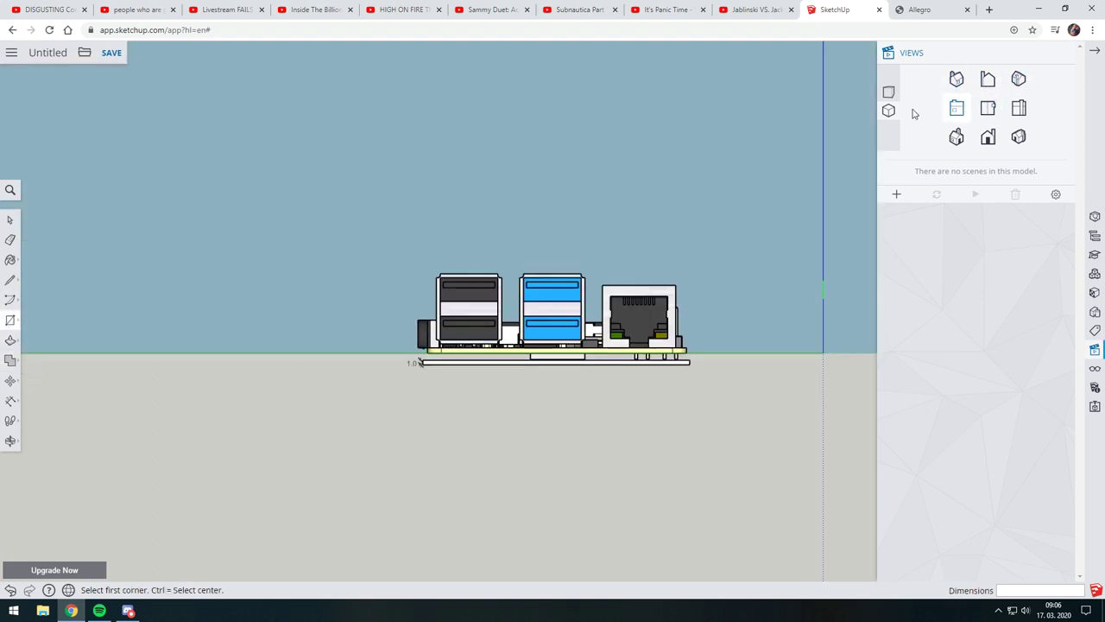
pyautogui.click(1020, 107)
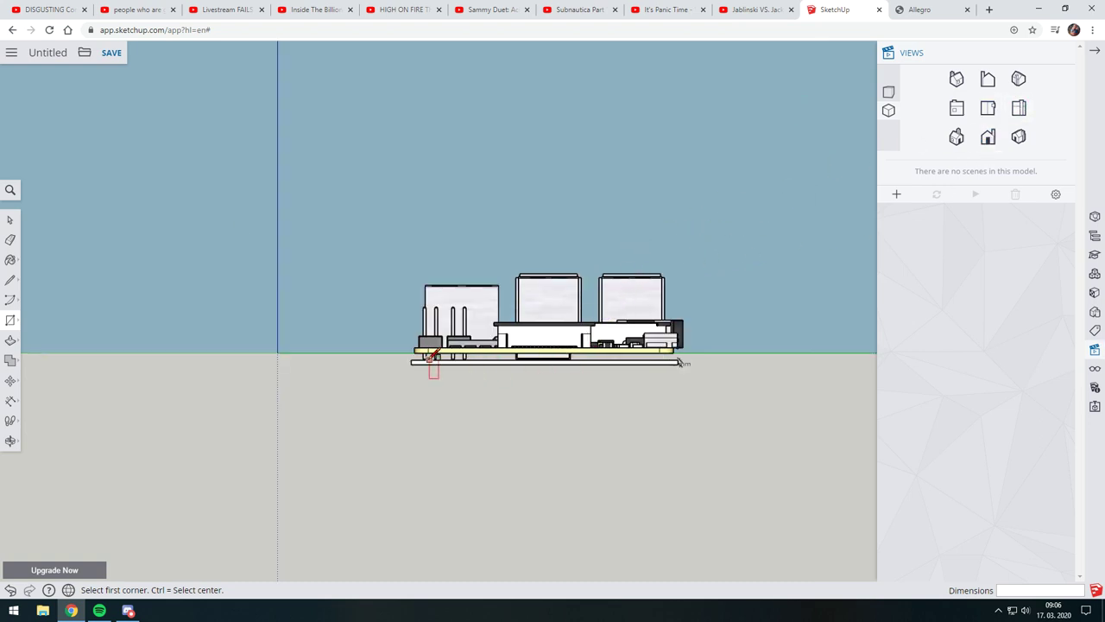
pyautogui.scroll(4, 432, 361)
pyautogui.scroll(-2, 424, 366)
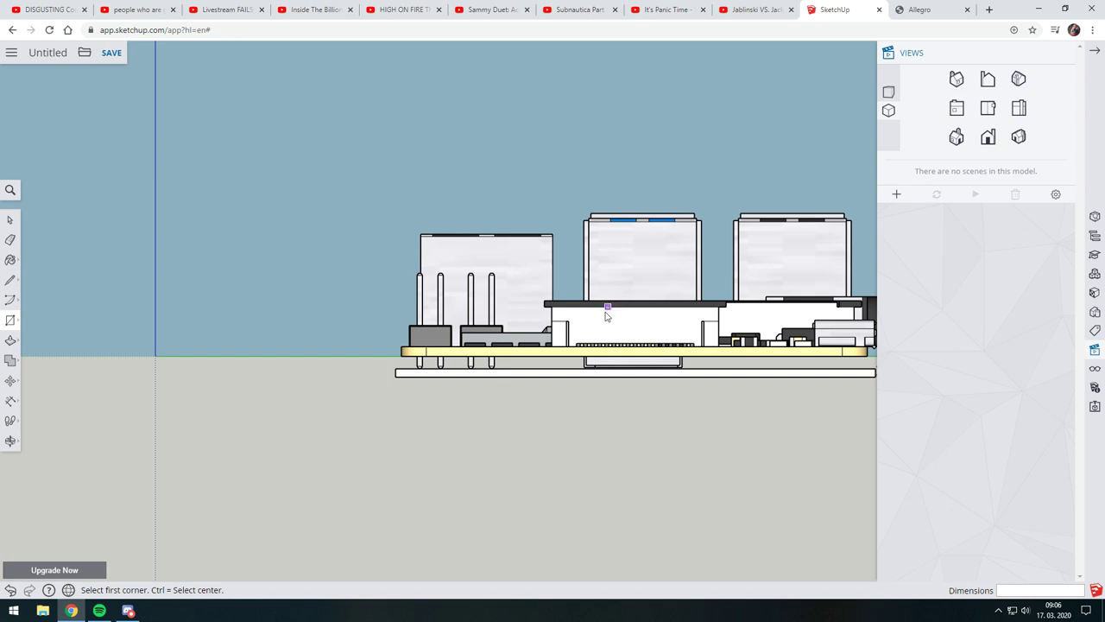
pyautogui.keyDown('shift'); pyautogui.moveTo(606, 316); pyautogui.dragTo(434, 334, button='middle'); pyautogui.keyUp('shift')
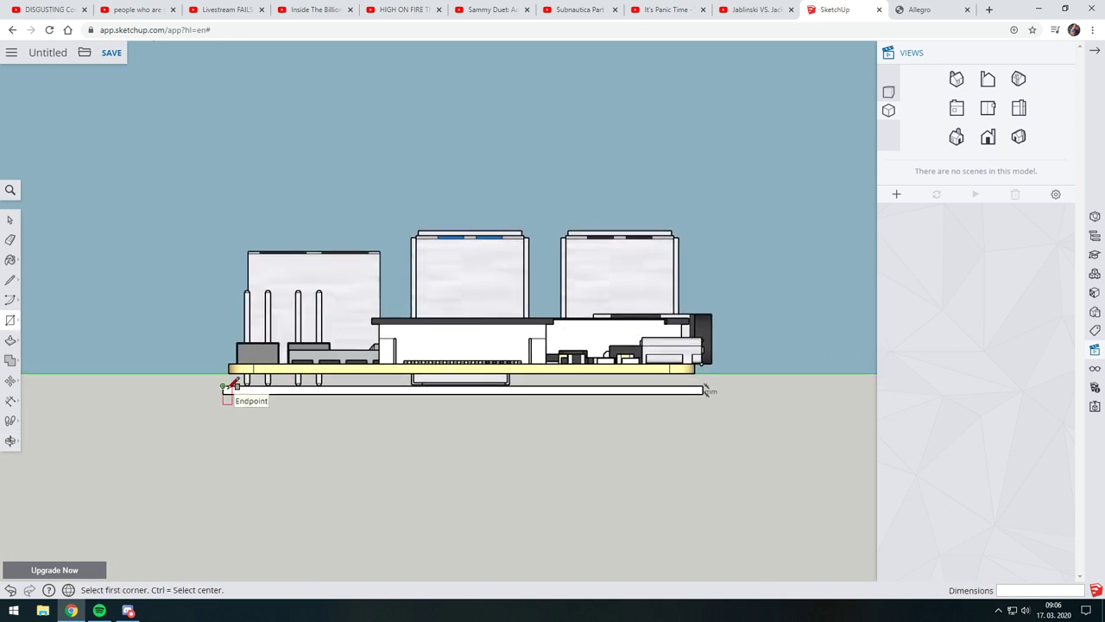
pyautogui.click(224, 386)
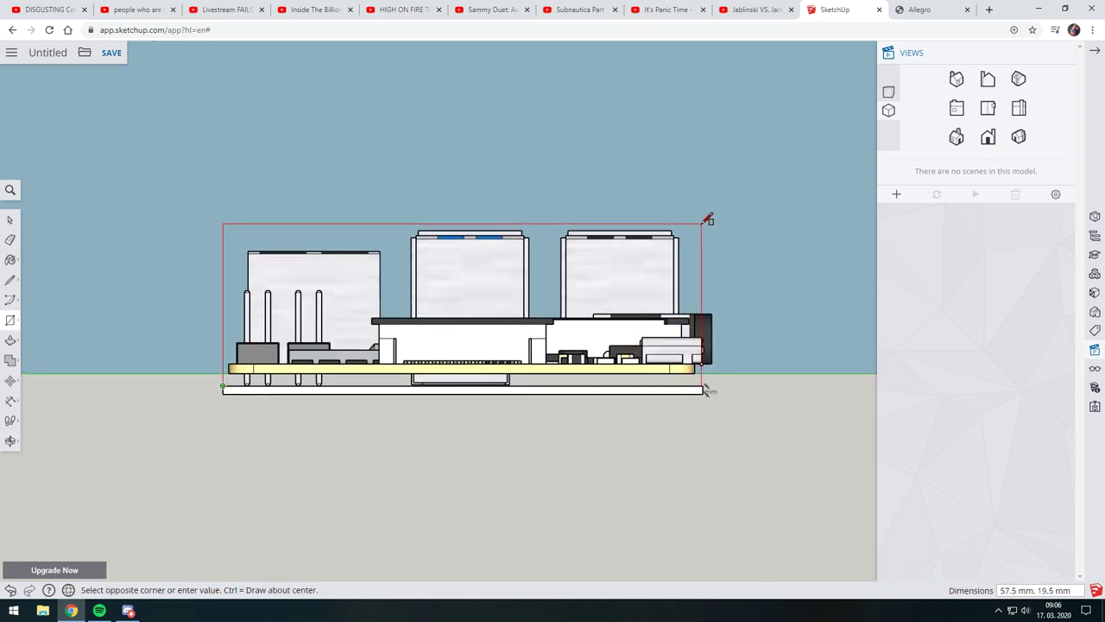
pyautogui.scroll(2, 706, 222)
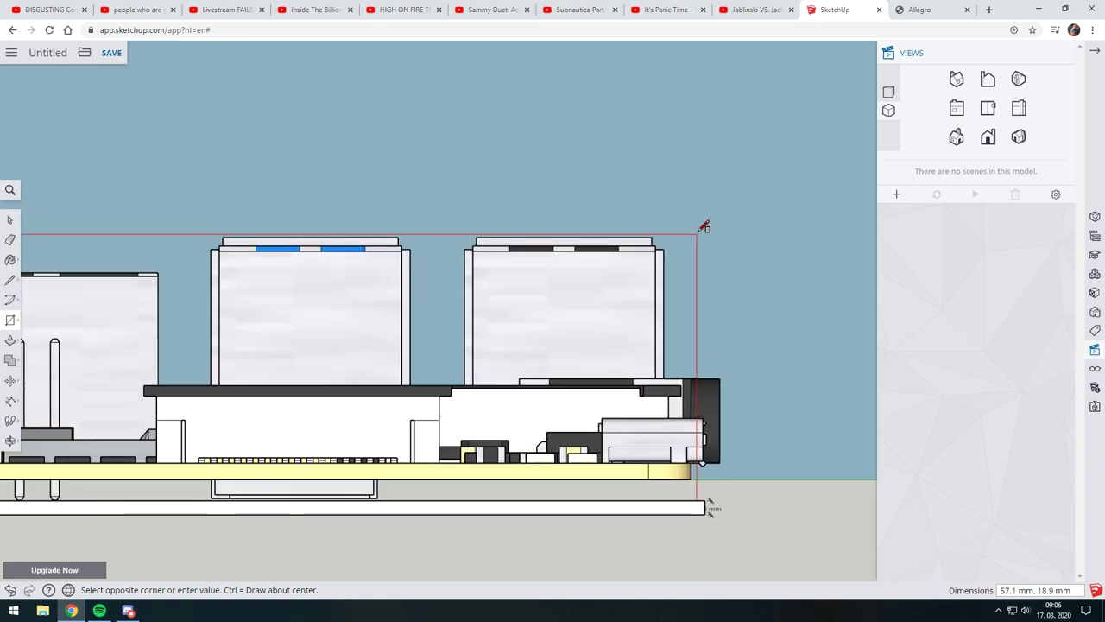
pyautogui.scroll(2, 703, 233)
pyautogui.scroll(1, 670, 182)
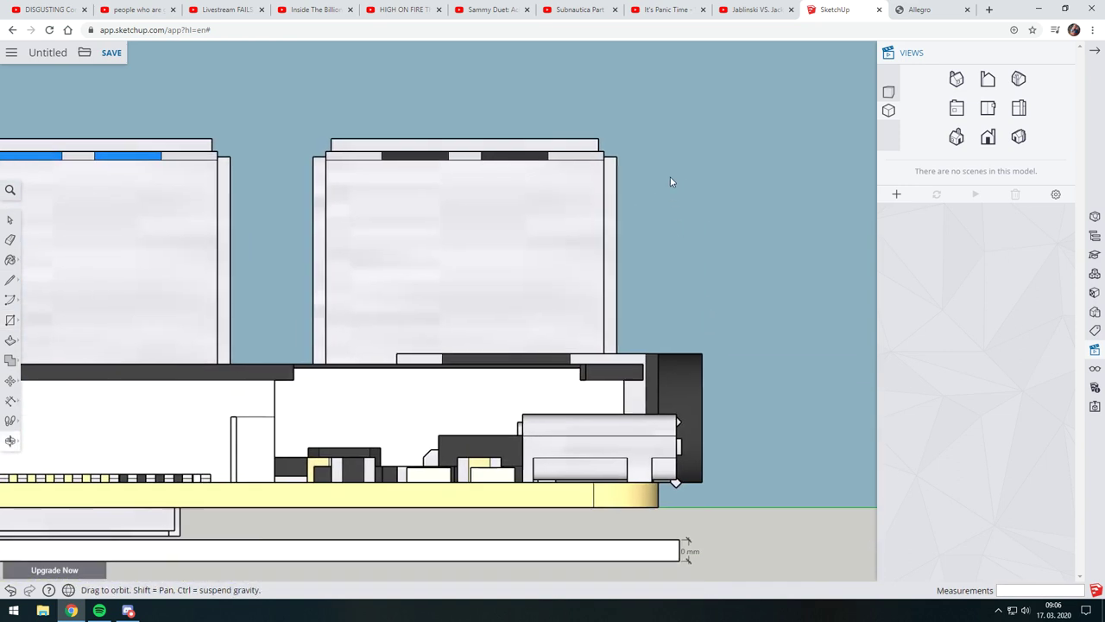
pyautogui.keyDown('shift'); pyautogui.moveTo(670, 181); pyautogui.dragTo(610, 148, button='middle'); pyautogui.keyUp('shift')
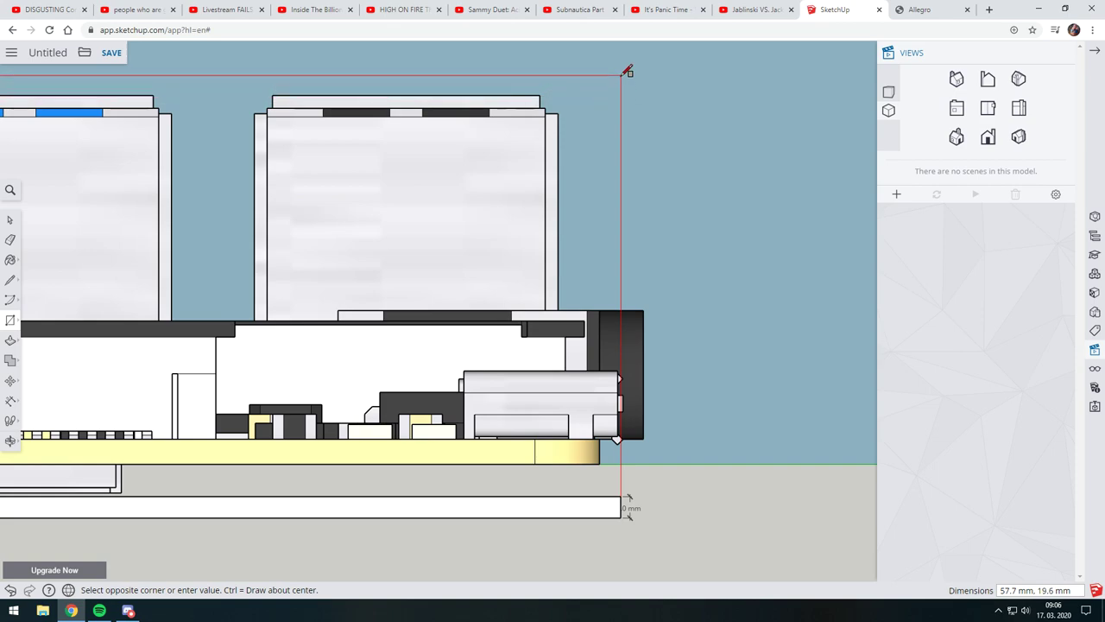
pyautogui.click(628, 72)
pyautogui.moveTo(377, 271); pyautogui.dragTo(661, 276, button='middle')
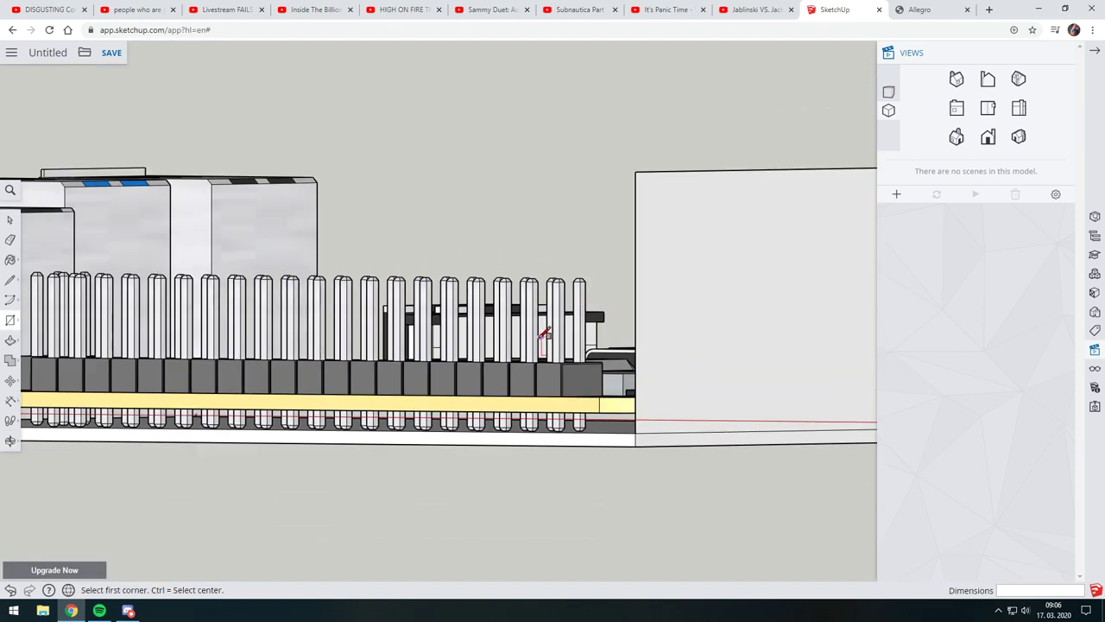
# Step: Draw the full-length back wall from the end wall's top corner to the board's lower corner
pyautogui.moveTo(544, 332)
pyautogui.mouseDown(button='middle')
pyautogui.moveTo(682, 386)
pyautogui.moveTo(562, 320)
pyautogui.mouseUp(button='middle')
pyautogui.scroll(-5, 682, 386)
pyautogui.moveTo(656, 316)
pyautogui.mouseDown(button='middle')
pyautogui.moveTo(619, 279)
pyautogui.moveTo(633, 277)
pyautogui.mouseUp(button='middle')
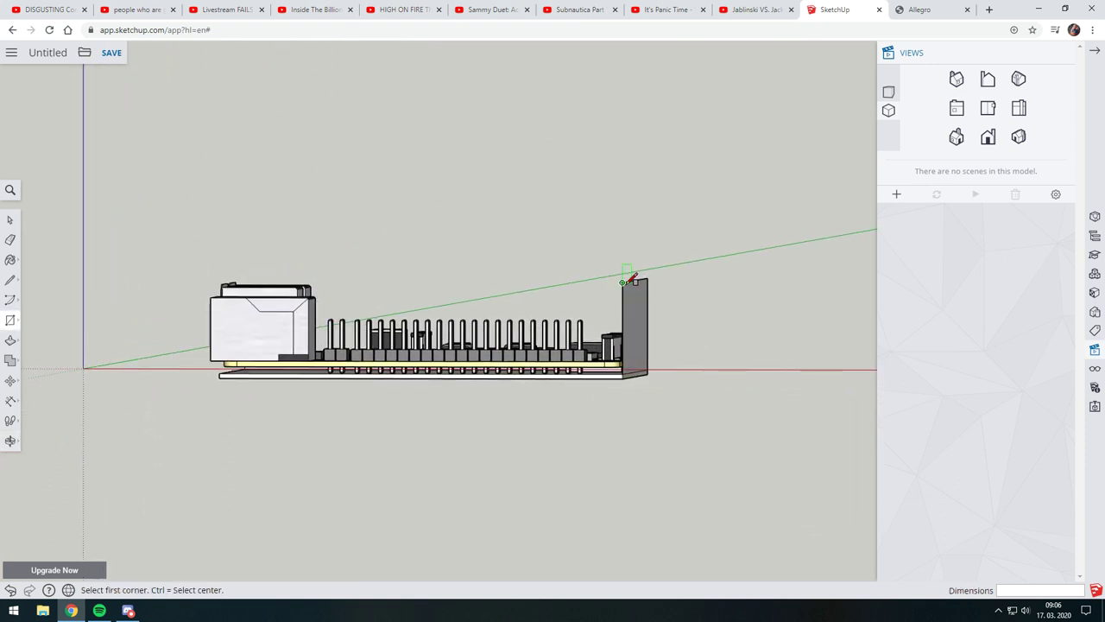
pyautogui.click(624, 281)
pyautogui.click(223, 373)
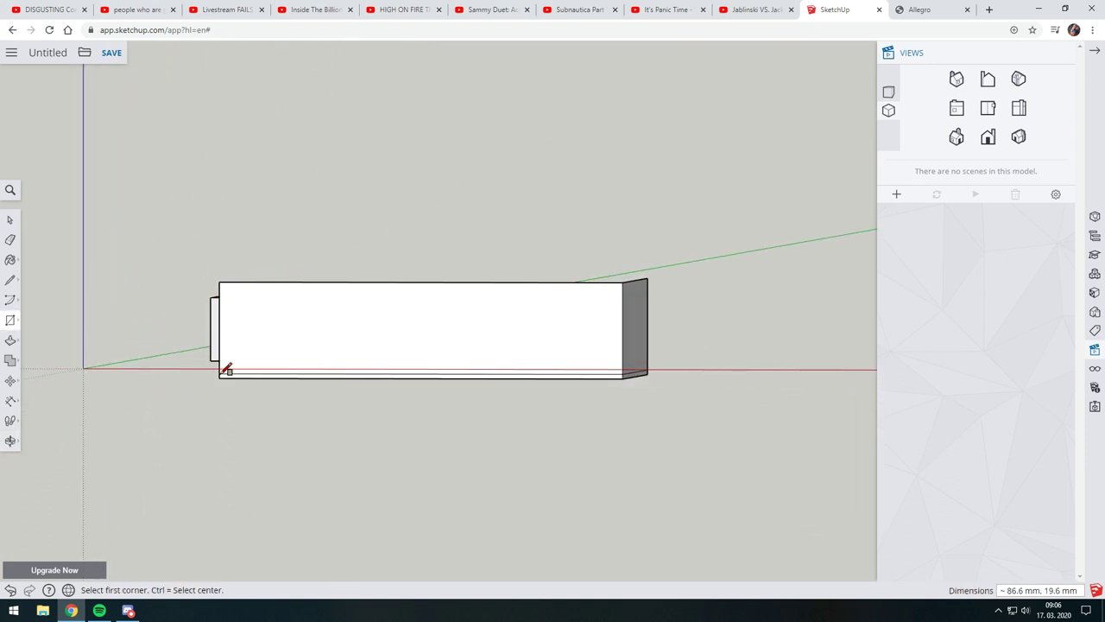
pyautogui.moveTo(345, 321)
pyautogui.mouseDown(button='middle')
pyautogui.moveTo(605, 360)
pyautogui.moveTo(466, 399)
pyautogui.moveTo(685, 369)
pyautogui.moveTo(609, 354)
pyautogui.mouseUp(button='middle')
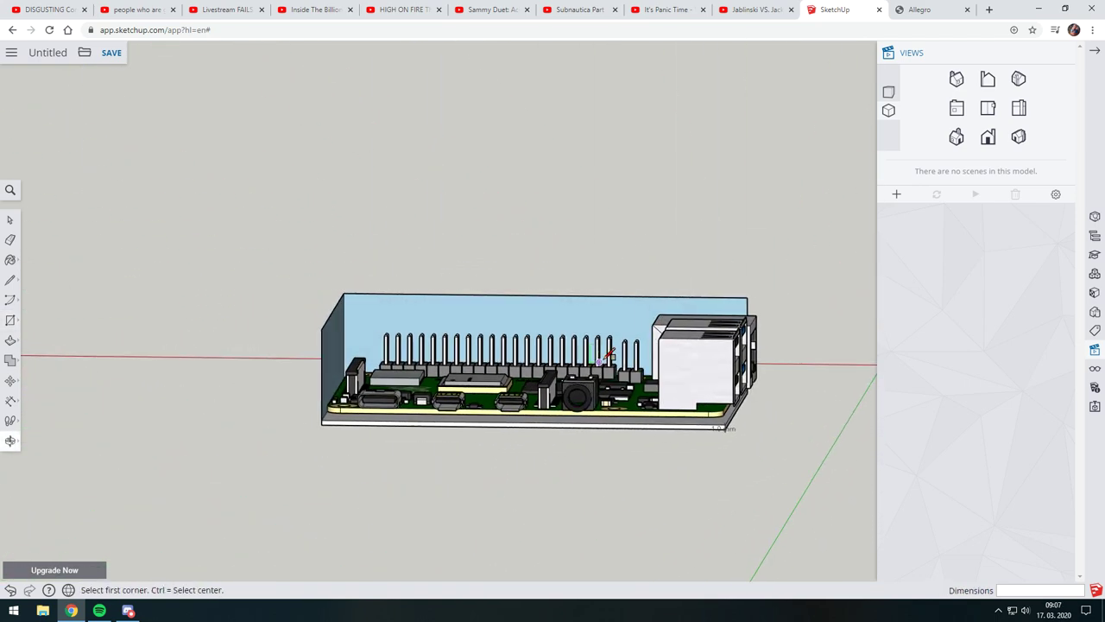
pyautogui.moveTo(701, 397); pyautogui.dragTo(497, 337, button='middle')
pyautogui.scroll(2, 497, 337)
pyautogui.scroll(2, 497, 362)
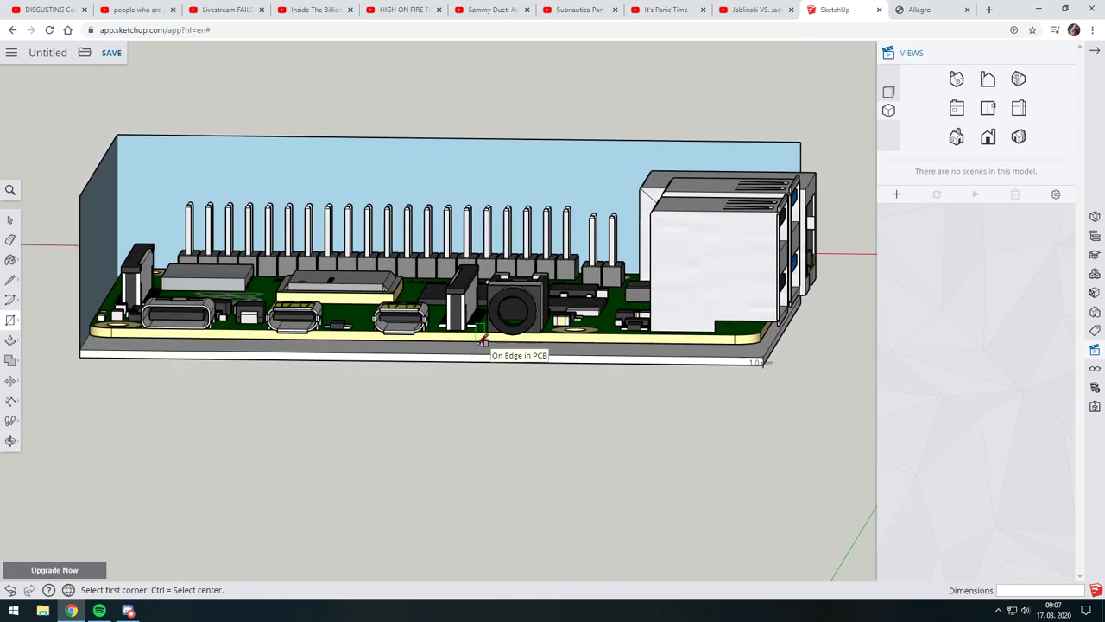
pyautogui.moveTo(497, 406)
pyautogui.mouseDown(button='middle')
pyautogui.moveTo(499, 322)
pyautogui.moveTo(596, 302)
pyautogui.moveTo(484, 282)
pyautogui.moveTo(408, 288)
pyautogui.mouseUp(button='middle')
pyautogui.moveTo(360, 280); pyautogui.dragTo(328, 264)
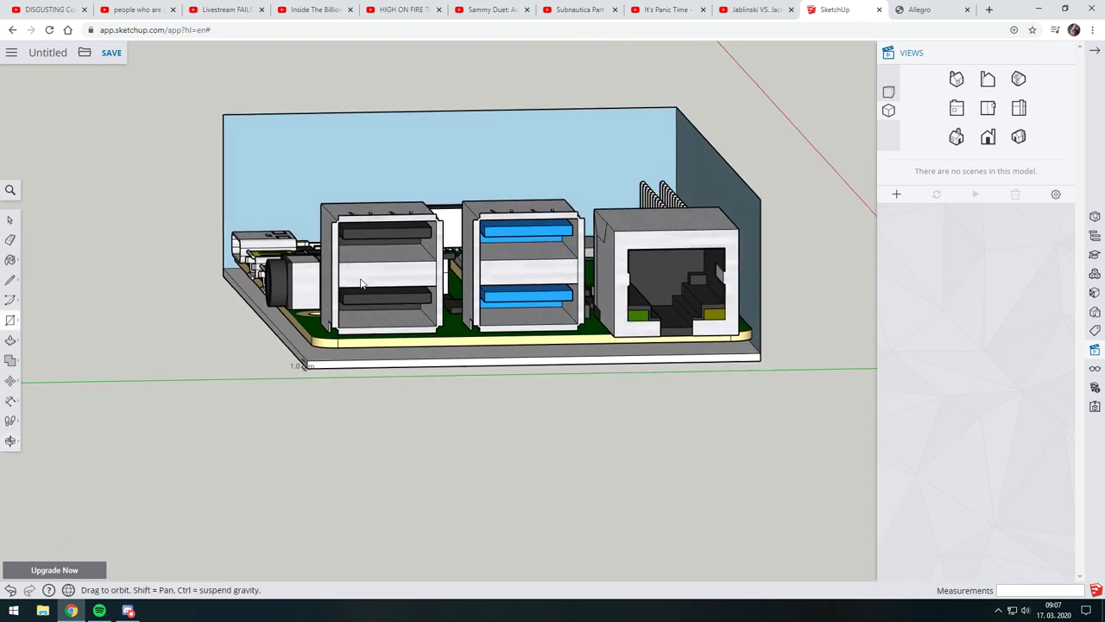
# Step: Draw a rectangle over the port end starting at the back wall's corner
pyautogui.press('r')
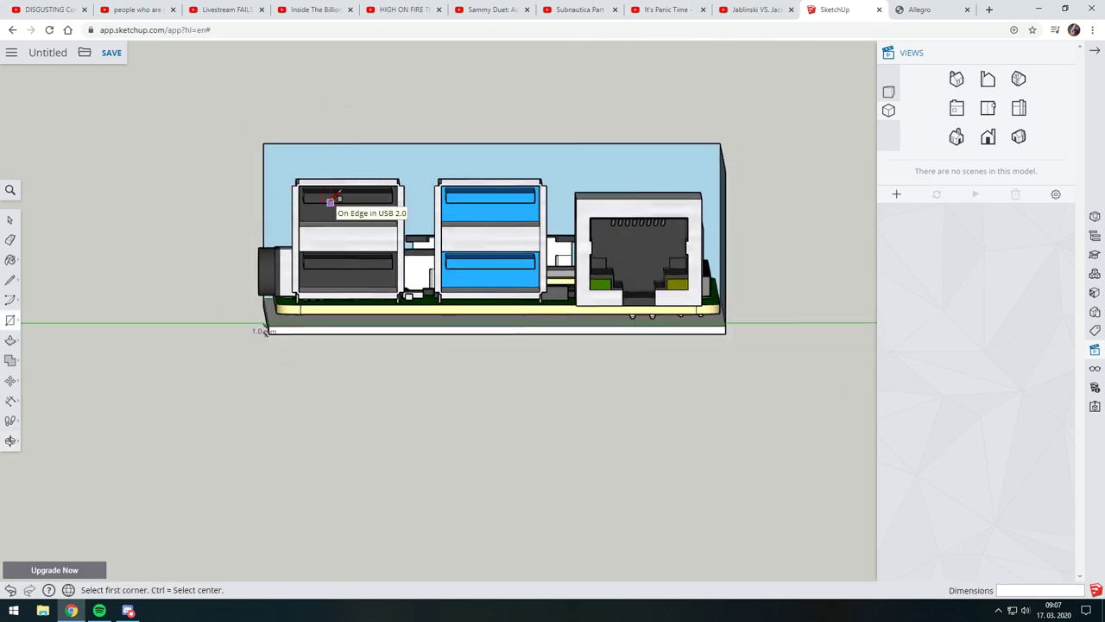
pyautogui.moveTo(695, 196)
pyautogui.mouseDown(button='middle')
pyautogui.moveTo(691, 169)
pyautogui.moveTo(708, 163)
pyautogui.moveTo(546, 201)
pyautogui.mouseUp(button='middle')
pyautogui.click(543, 205)
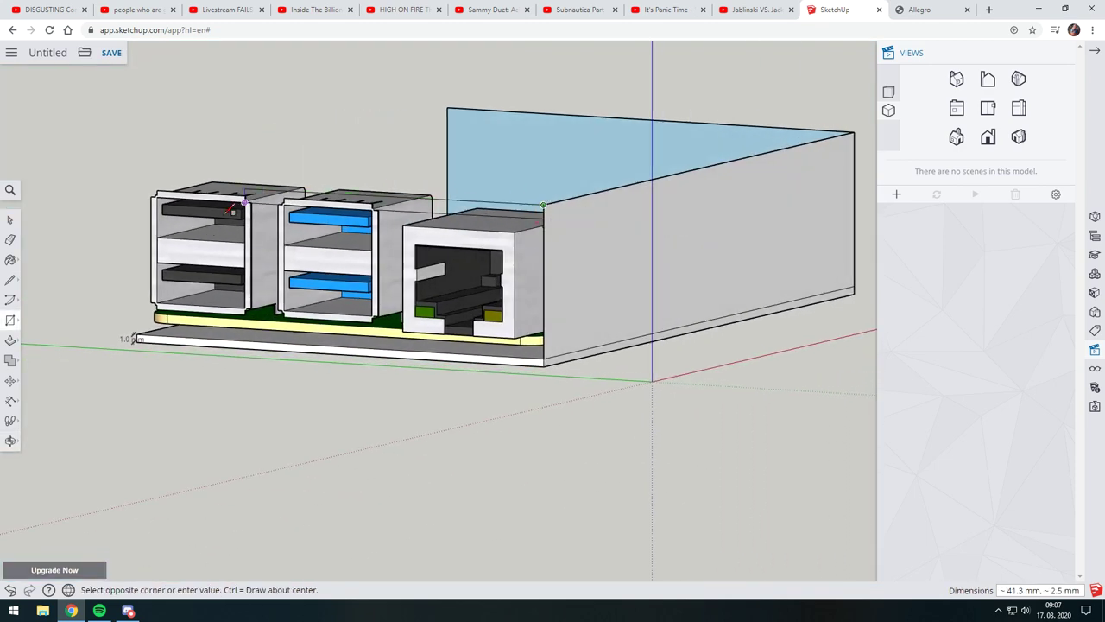
pyautogui.press('Escape')
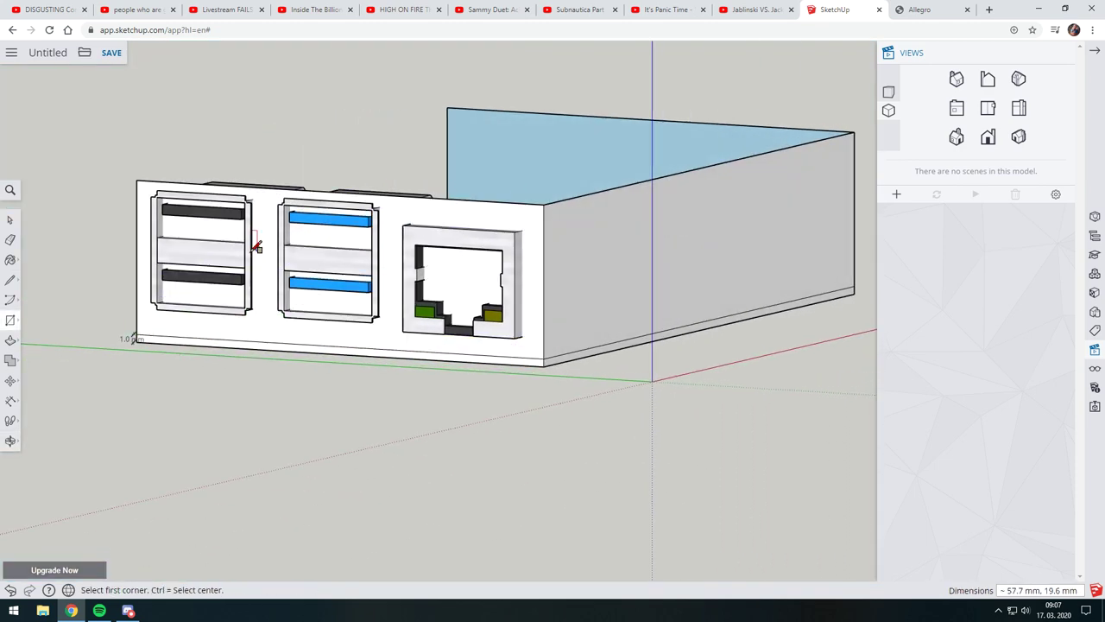
pyautogui.moveTo(257, 247)
pyautogui.mouseDown(button='middle')
pyautogui.moveTo(358, 264)
pyautogui.moveTo(577, 262)
pyautogui.mouseUp(button='middle')
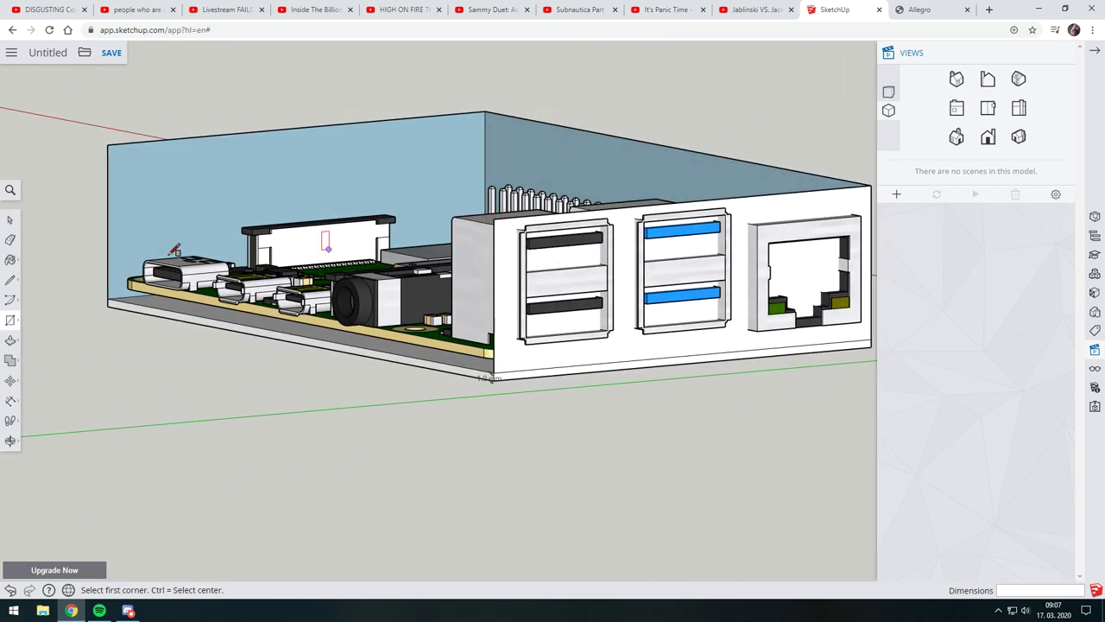
# Step: Trace a line along the top edge of the port-end wall to close its face
pyautogui.click(11, 279)
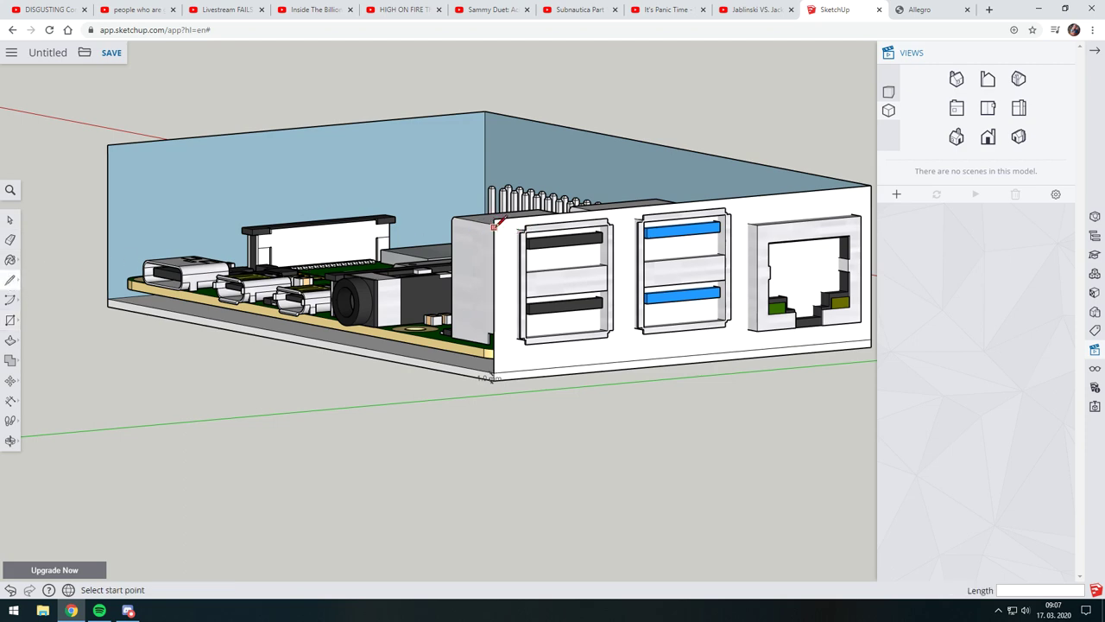
pyautogui.moveTo(497, 220)
pyautogui.mouseDown(button='middle')
pyautogui.moveTo(400, 207)
pyautogui.moveTo(425, 200)
pyautogui.mouseUp(button='middle')
pyautogui.scroll(2, 429, 198)
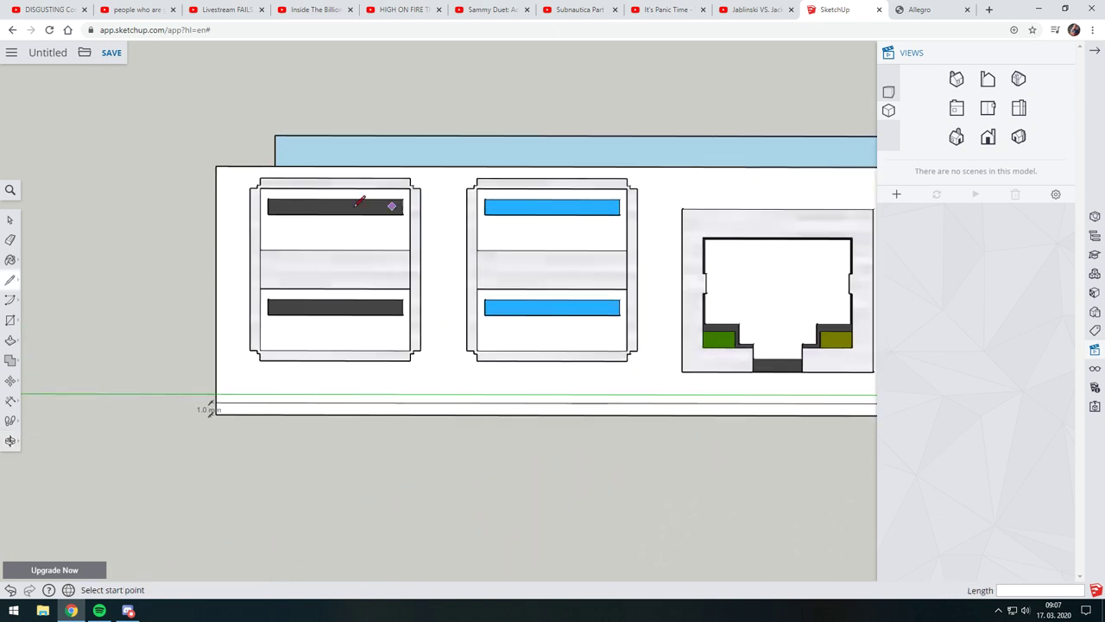
pyautogui.click(216, 172)
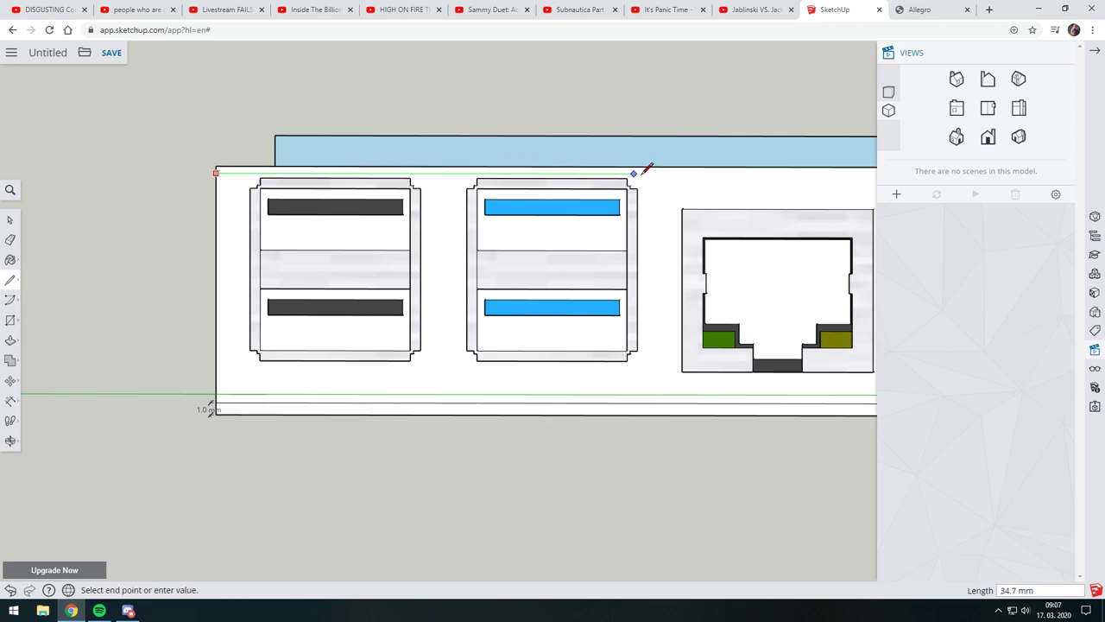
pyautogui.keyDown('shift'); pyautogui.moveTo(821, 184); pyautogui.dragTo(698, 179, button='middle'); pyautogui.keyUp('shift')
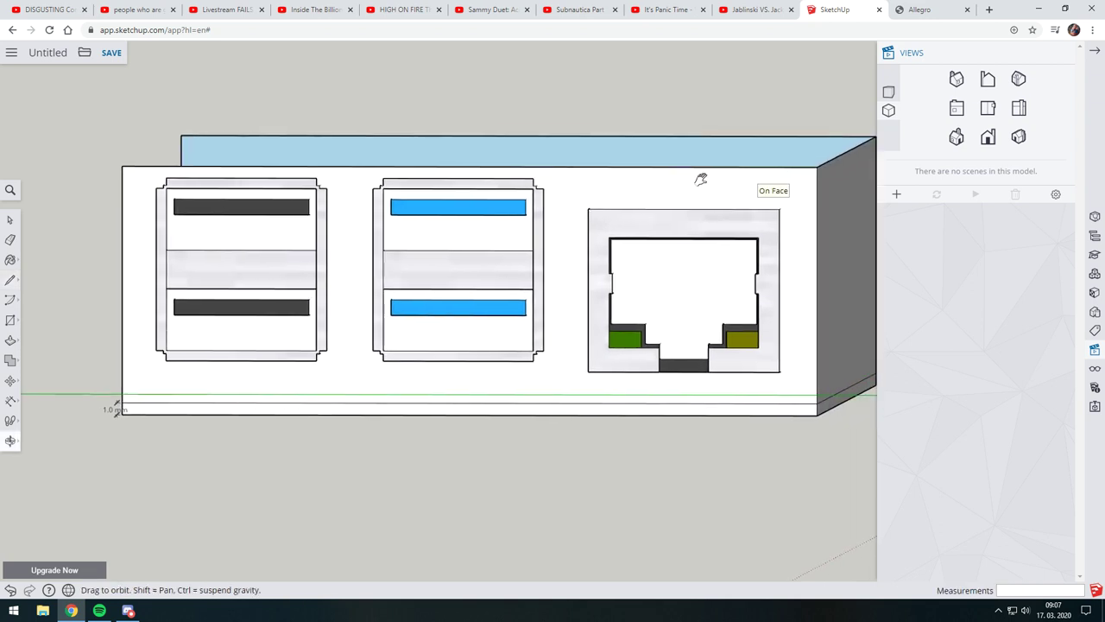
pyautogui.click(760, 177)
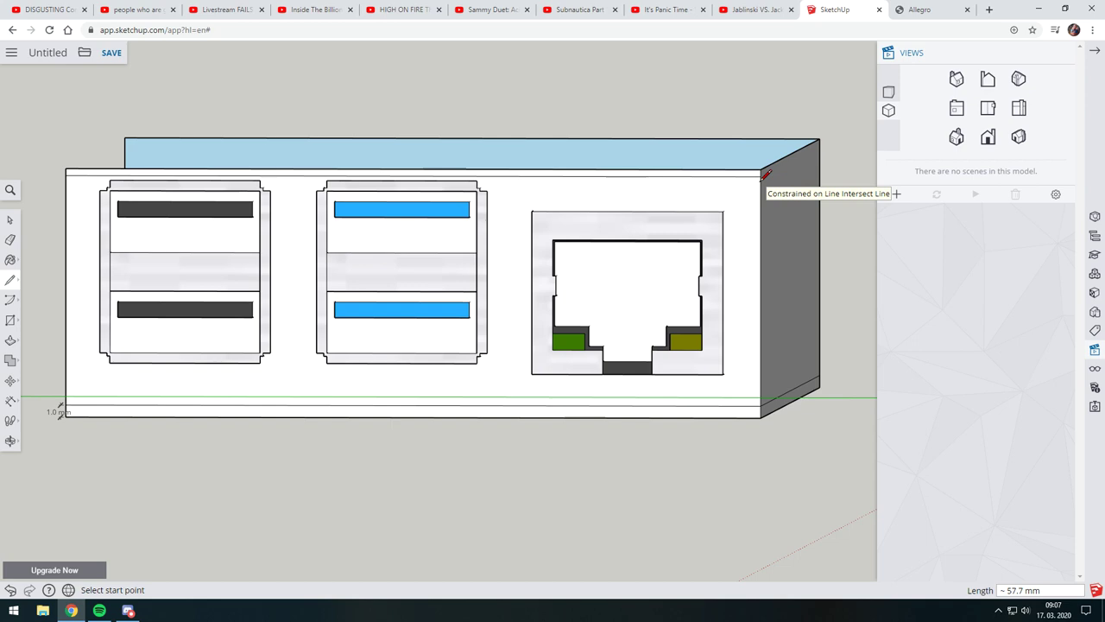
# Step: Select the new port-end wall face and check it beside the board's components
pyautogui.click(8, 221)
pyautogui.click(80, 216)
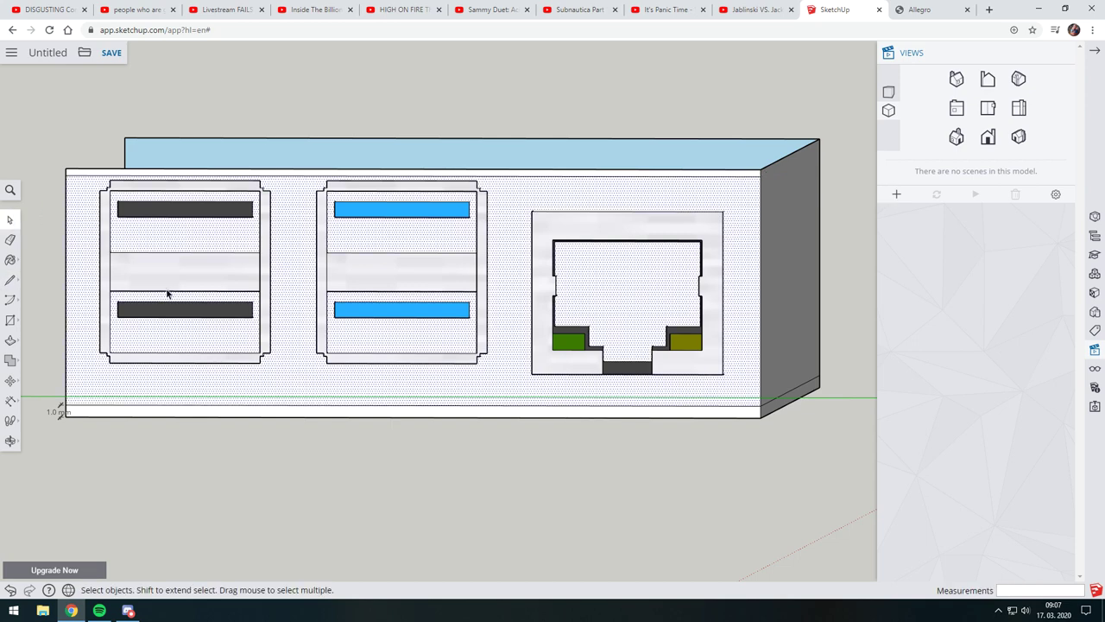
pyautogui.moveTo(168, 295)
pyautogui.mouseDown(button='middle')
pyautogui.moveTo(387, 306)
pyautogui.moveTo(426, 202)
pyautogui.mouseUp(button='middle')
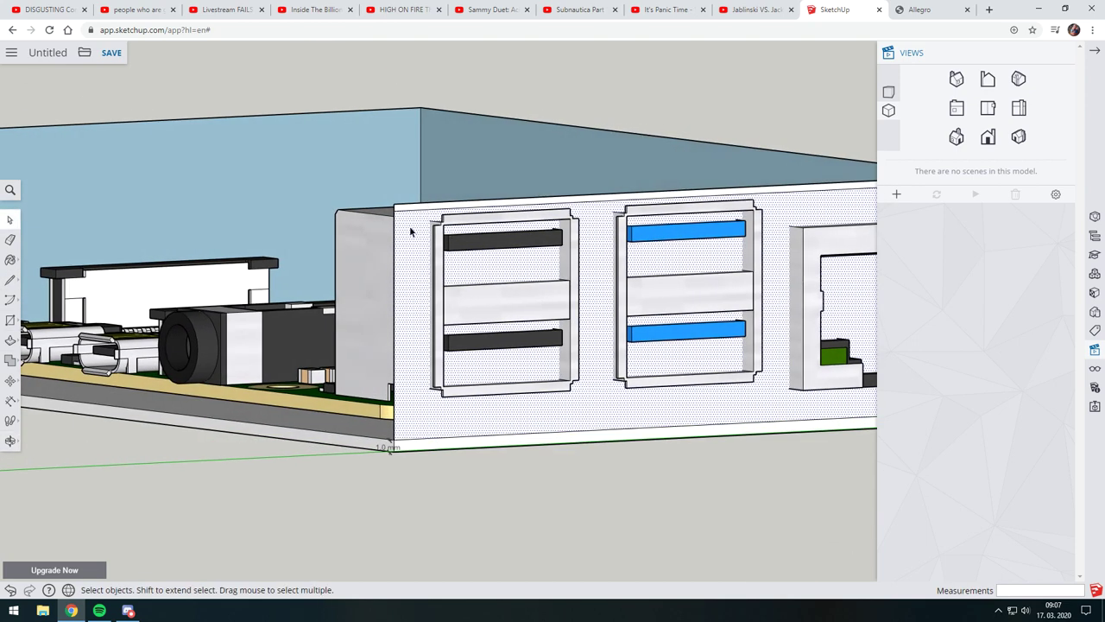
pyautogui.scroll(-3, 359, 309)
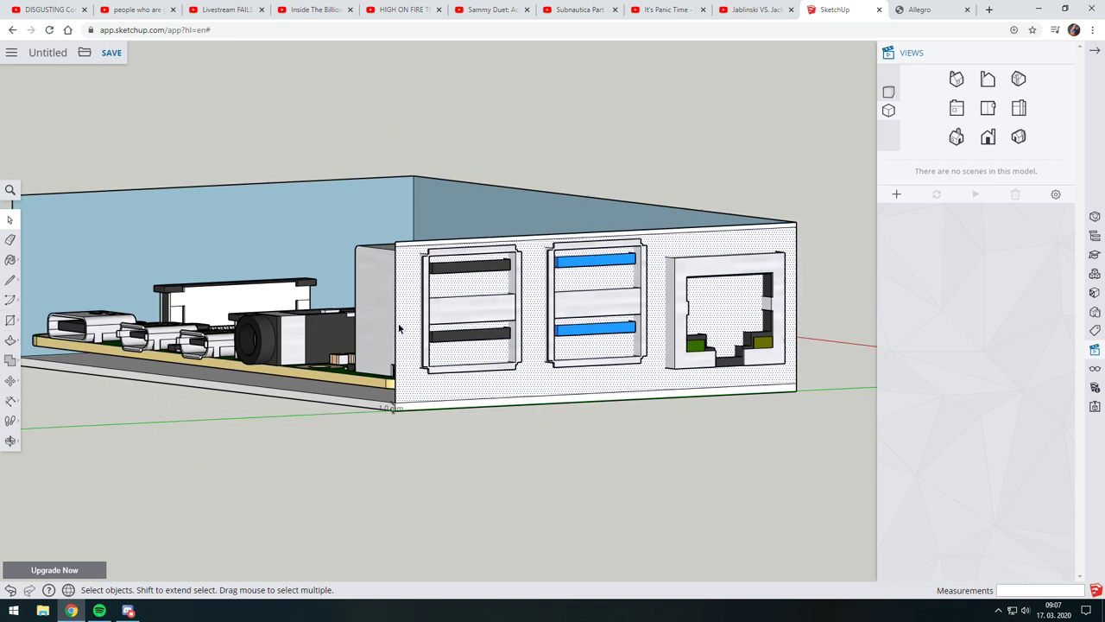
pyautogui.moveTo(359, 310); pyautogui.dragTo(742, 371, button='middle')
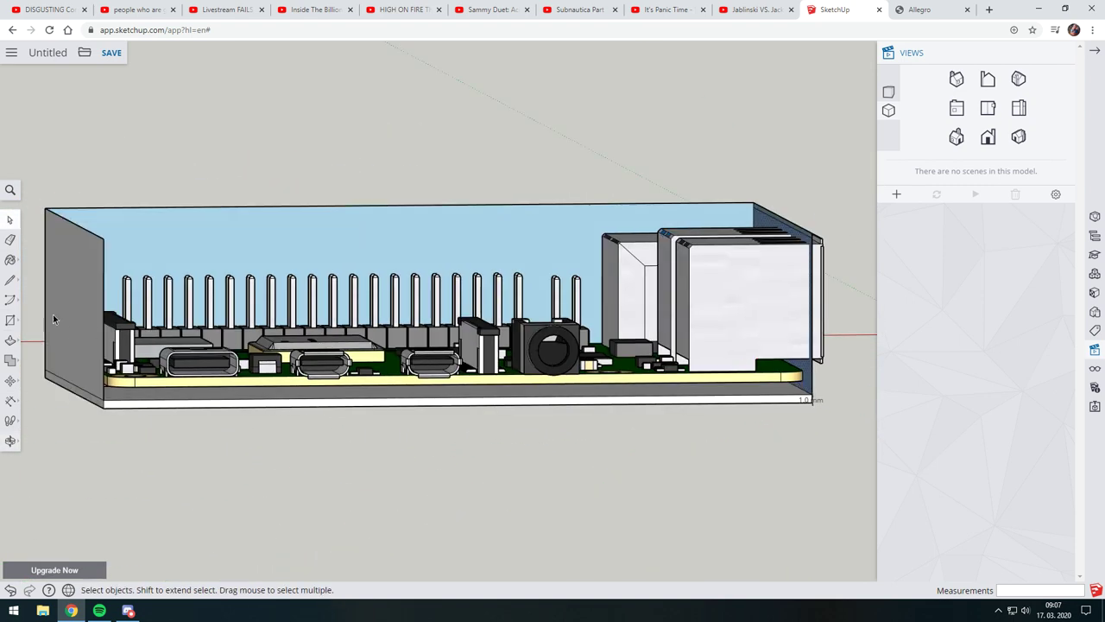
# Step: Draw a rectangle covering the case's front side
pyautogui.click(10, 319)
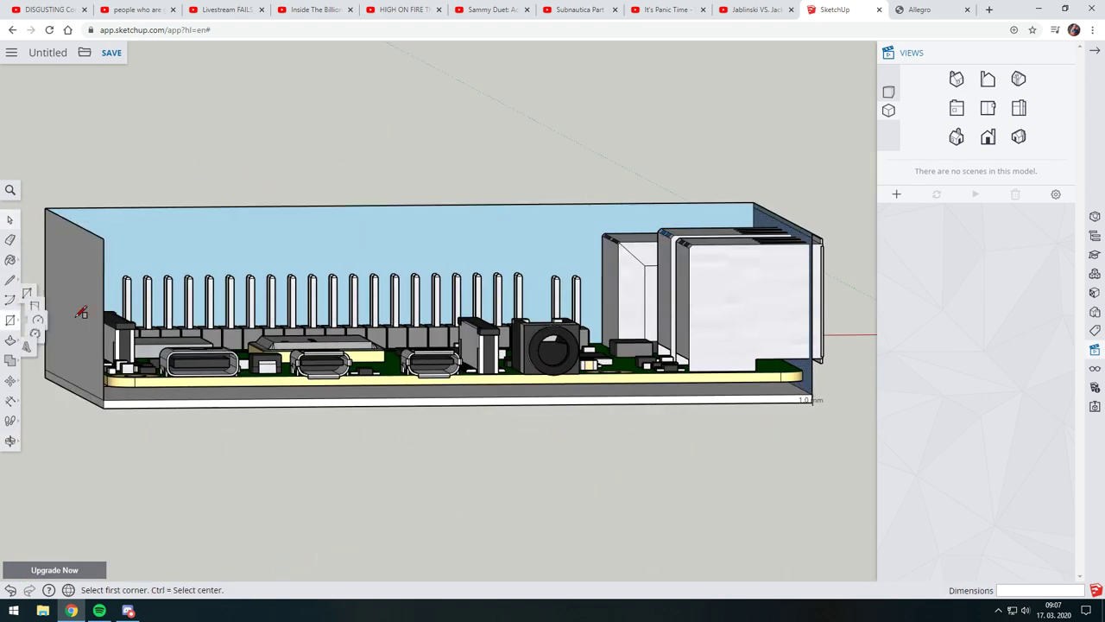
pyautogui.click(103, 238)
pyautogui.click(812, 394)
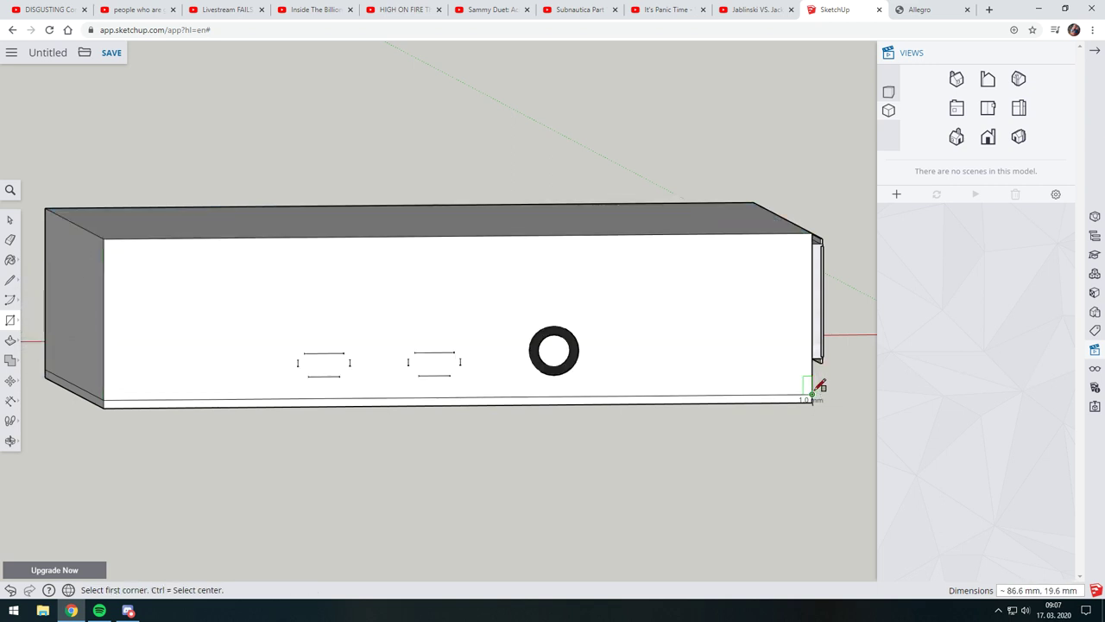
# Step: Split the front side with a horizontal line, viewed in front elevation
pyautogui.click(10, 282)
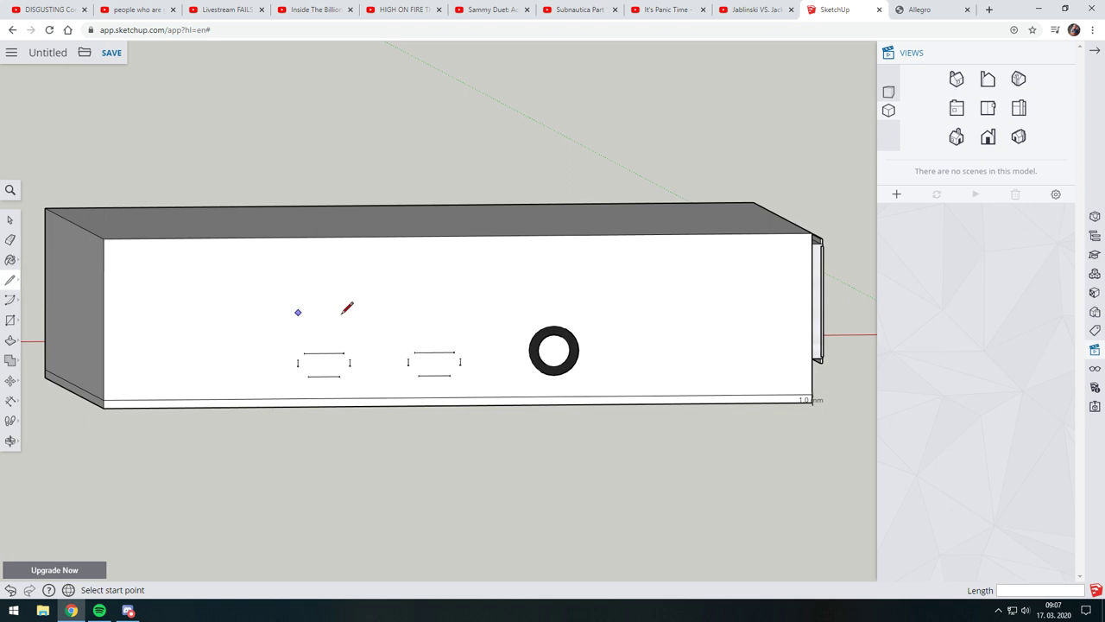
pyautogui.moveTo(346, 305); pyautogui.dragTo(291, 291, button='middle')
pyautogui.click(987, 110)
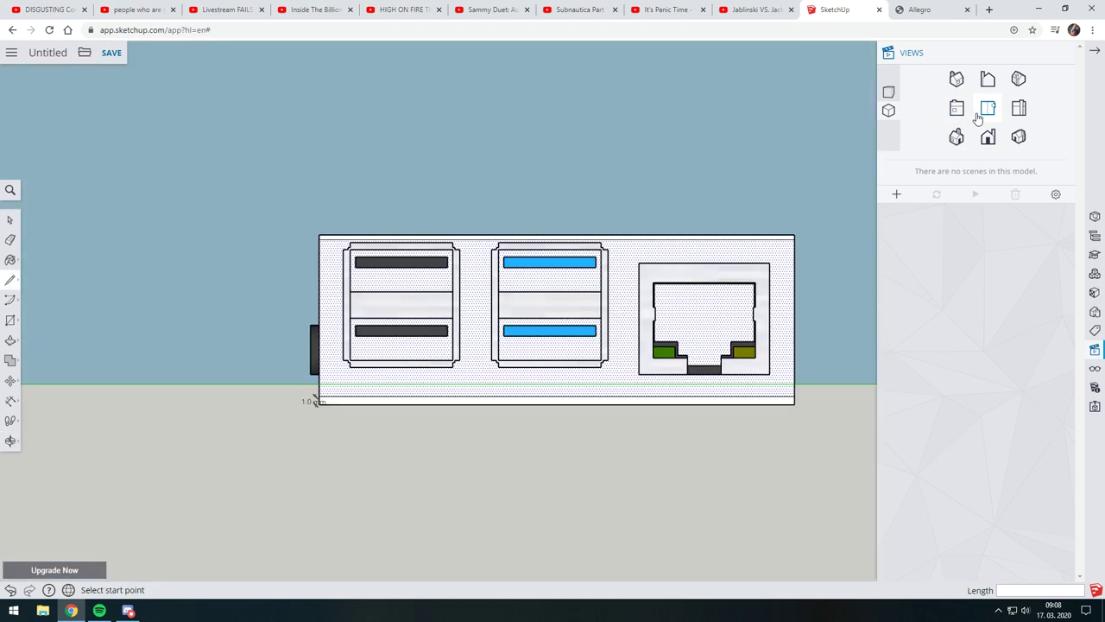
pyautogui.click(1019, 109)
pyautogui.click(1019, 137)
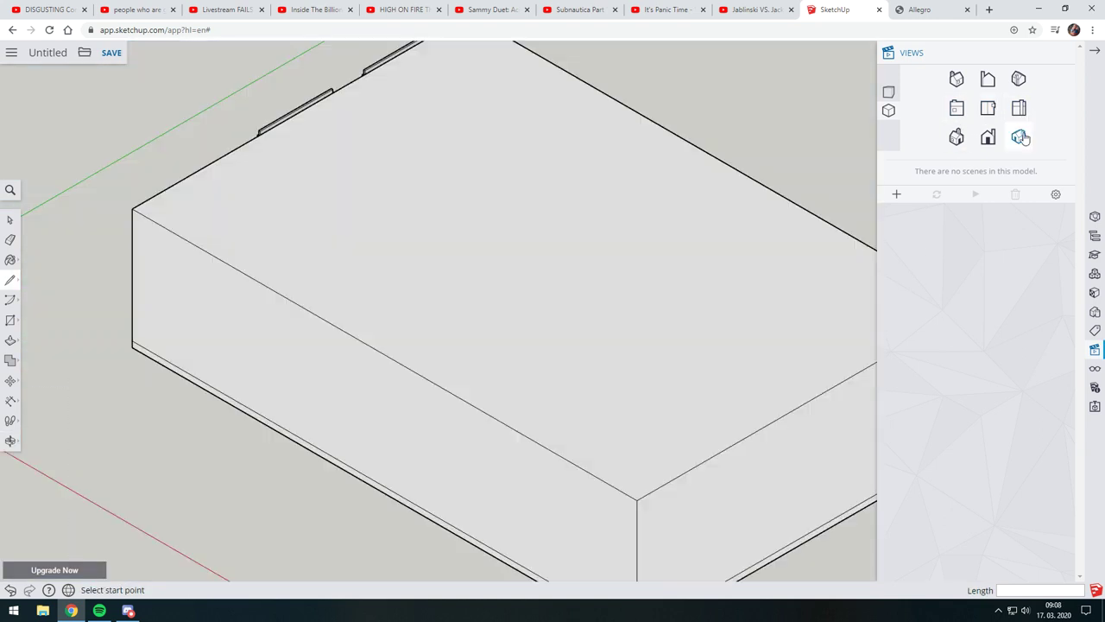
pyautogui.click(988, 137)
pyautogui.click(990, 83)
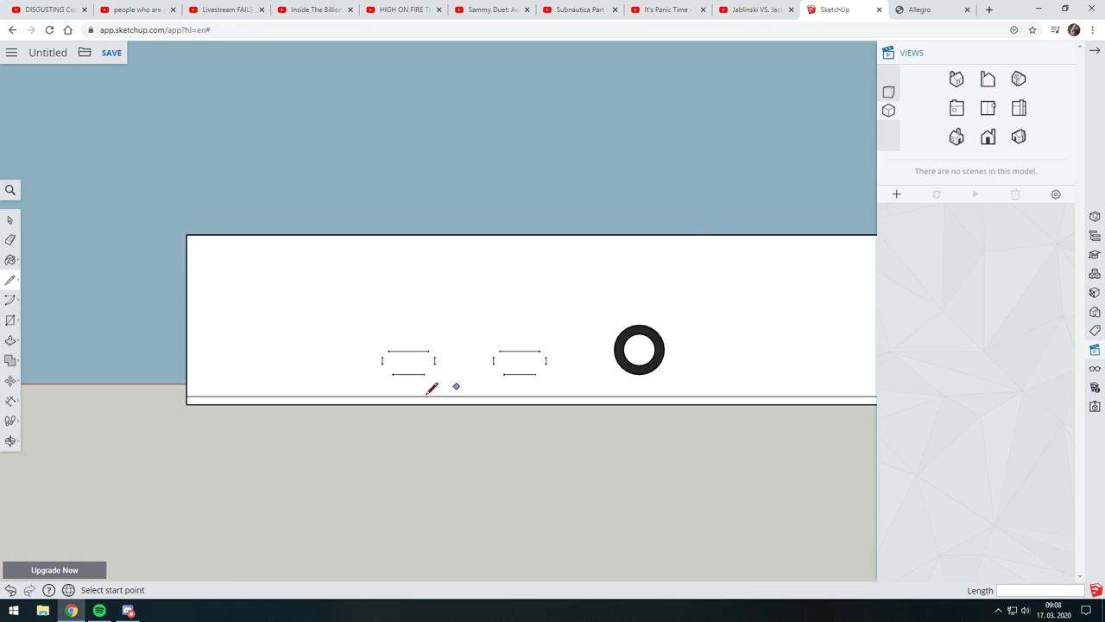
pyautogui.keyDown('shift'); pyautogui.moveTo(684, 325); pyautogui.dragTo(593, 309, button='middle'); pyautogui.keyUp('shift')
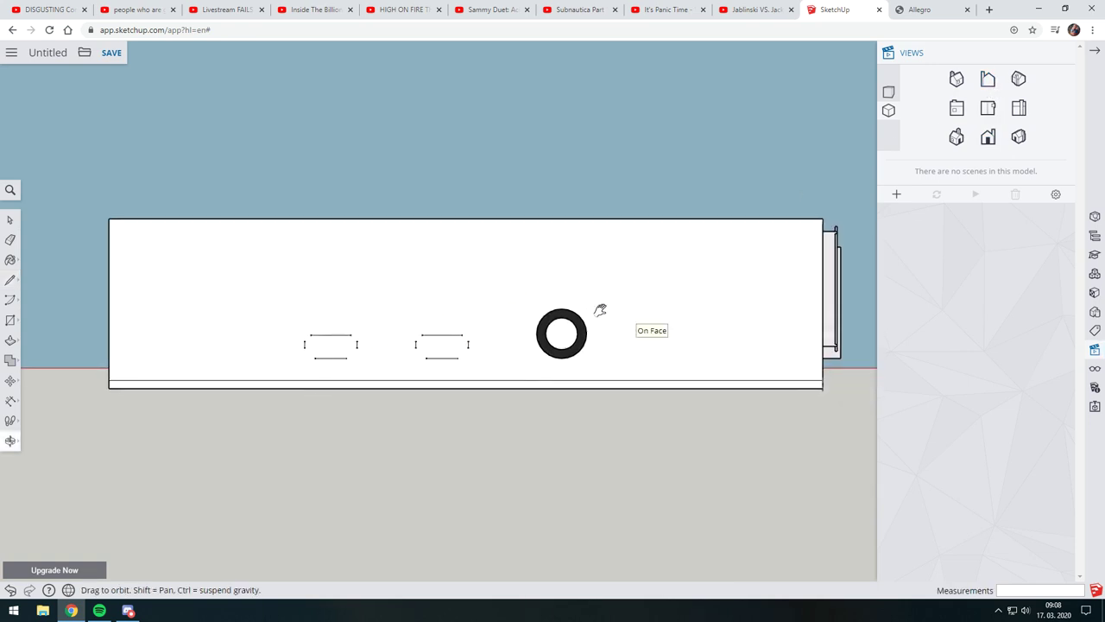
pyautogui.click(809, 291)
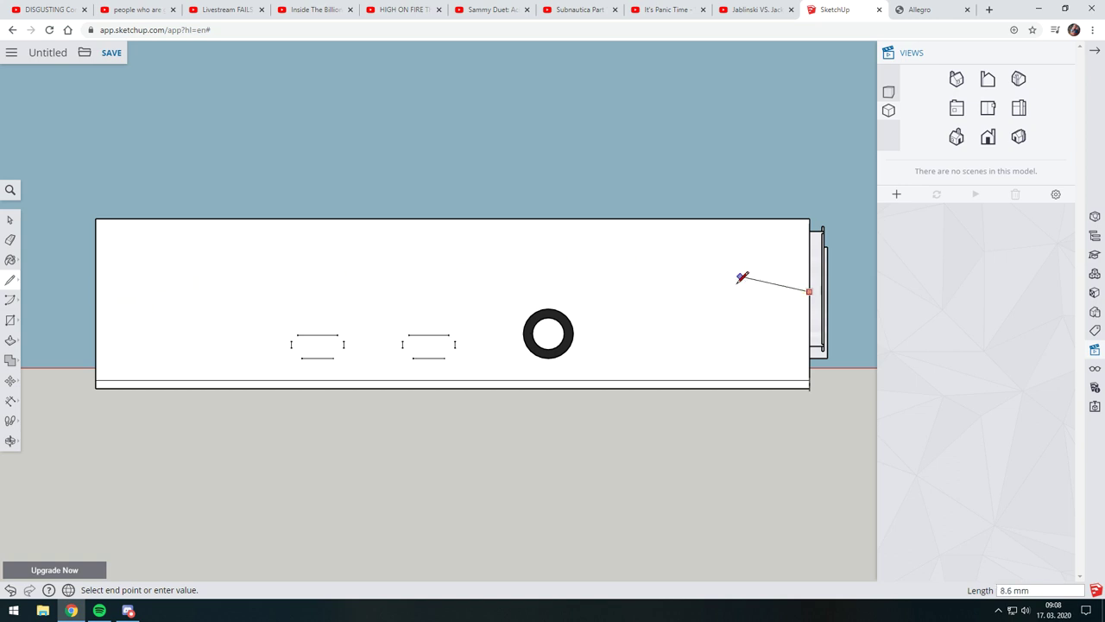
pyautogui.click(96, 307)
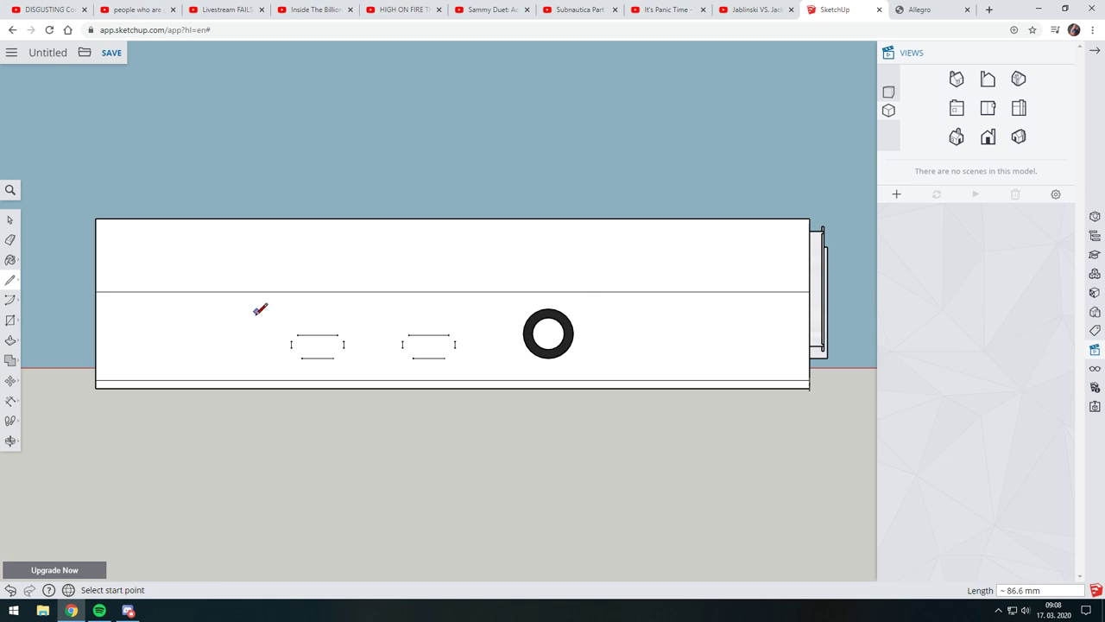
# Step: Delete the lower front panel so the side ports are exposed
pyautogui.press('space')
pyautogui.moveTo(63, 249)
pyautogui.mouseDown(button='middle')
pyautogui.moveTo(316, 357)
pyautogui.moveTo(446, 389)
pyautogui.mouseUp(button='middle')
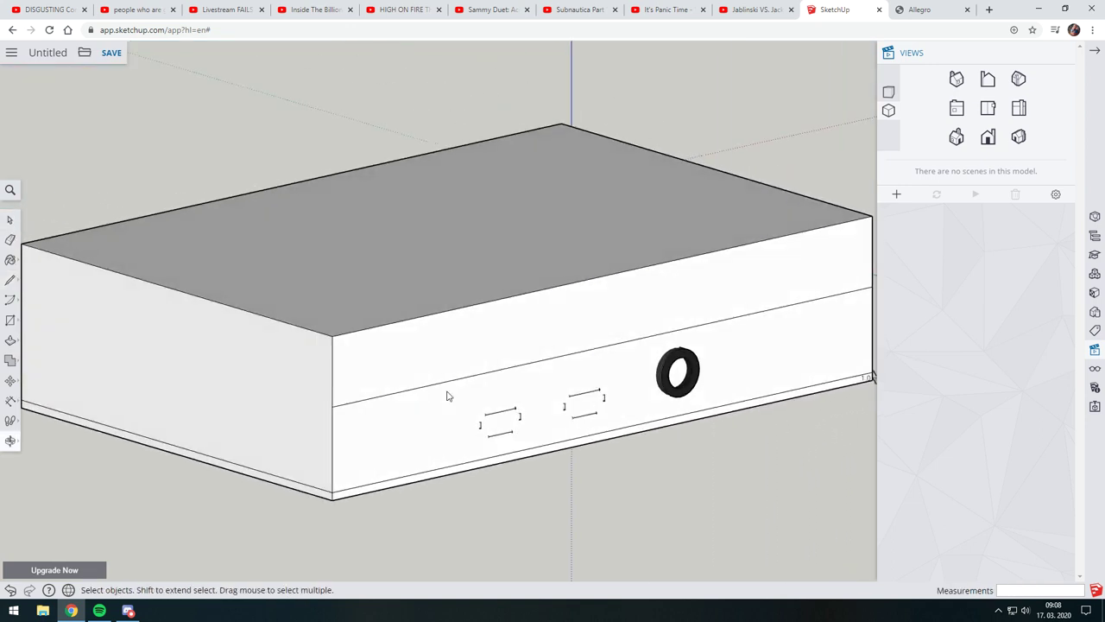
pyautogui.click(475, 273)
pyautogui.moveTo(475, 273)
pyautogui.mouseDown(button='middle')
pyautogui.moveTo(547, 390)
pyautogui.moveTo(489, 367)
pyautogui.moveTo(474, 325)
pyautogui.moveTo(449, 387)
pyautogui.mouseUp(button='middle')
pyautogui.click(402, 434)
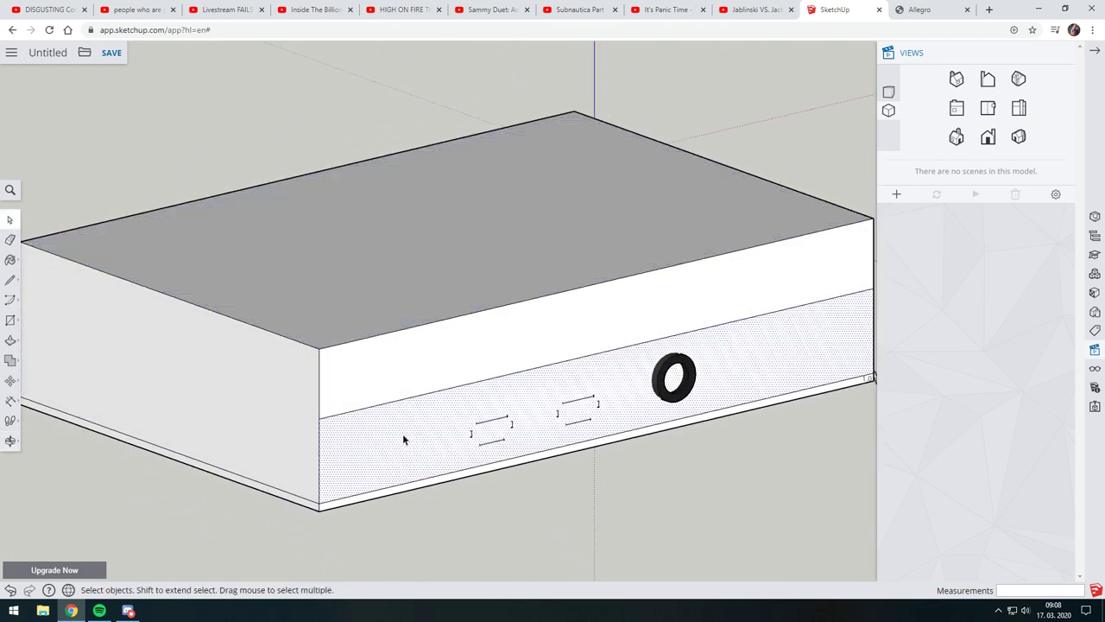
pyautogui.click(409, 421)
pyautogui.press('Delete')
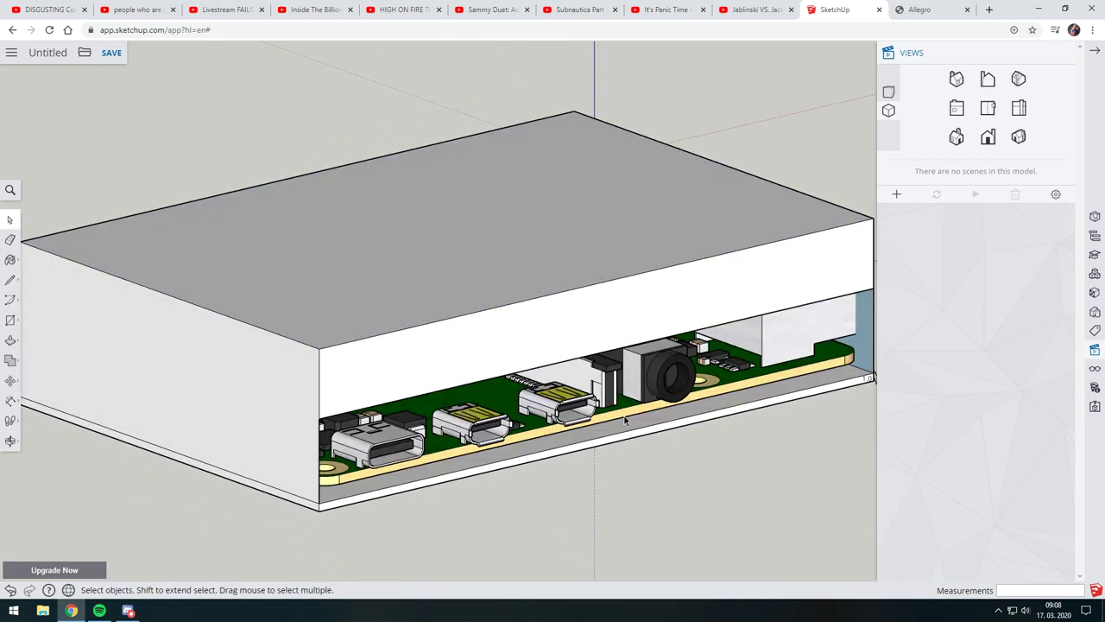
pyautogui.moveTo(769, 372); pyautogui.dragTo(506, 313, button='middle')
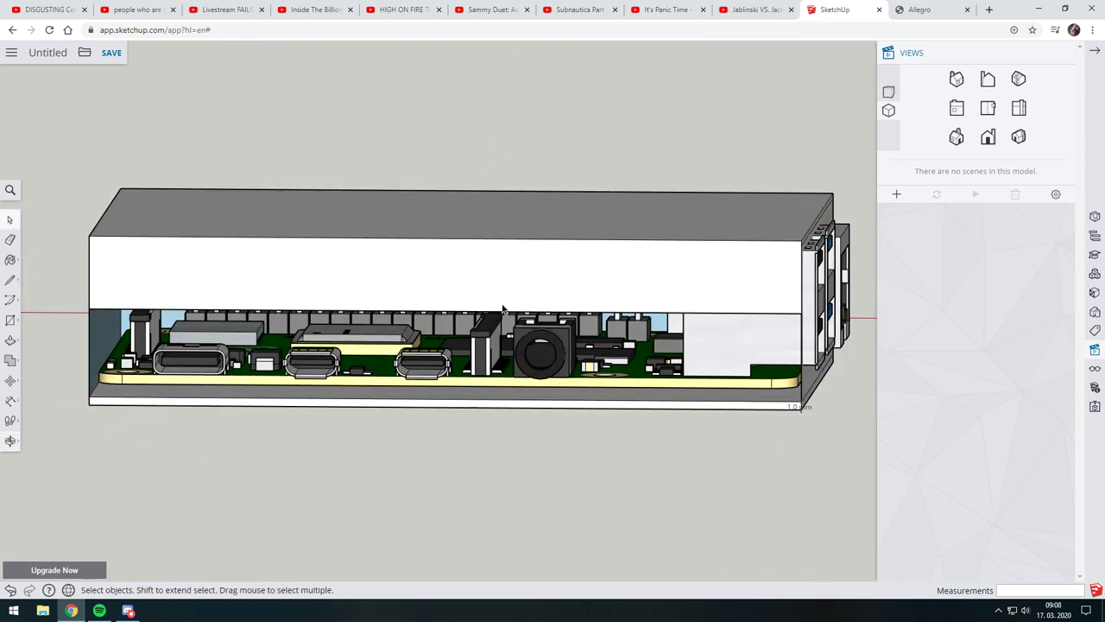
# Step: Restore the front panel, then cut an opening between two vertical lines on the front wall
pyautogui.moveTo(722, 354); pyautogui.dragTo(655, 351, button='middle')
pyautogui.hotkey('ctrl', 'z')
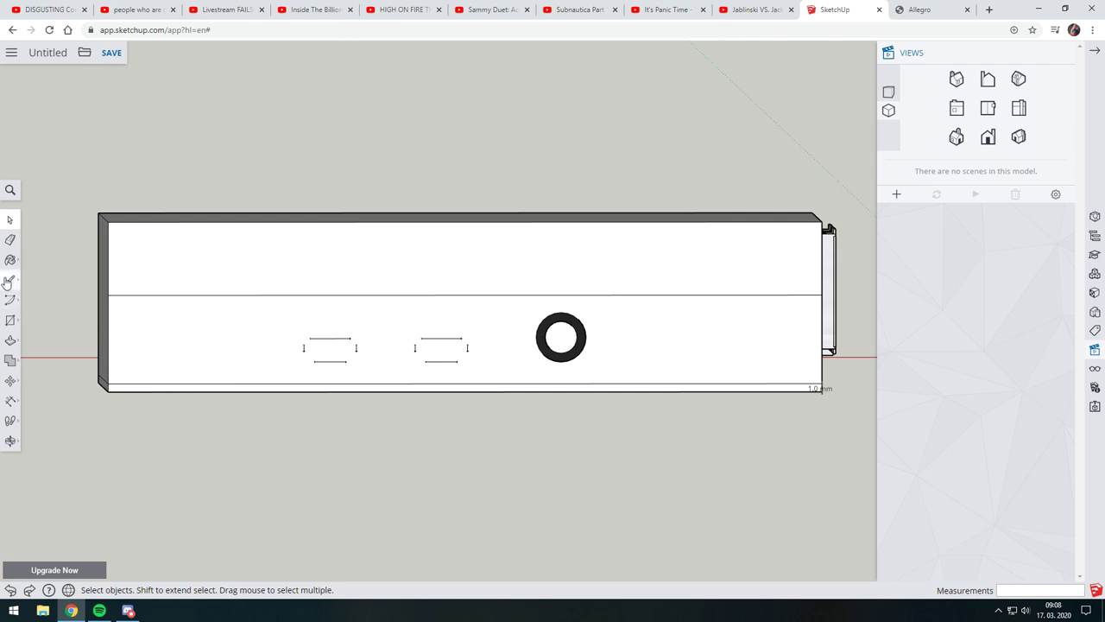
pyautogui.click(9, 281)
pyautogui.click(40, 271)
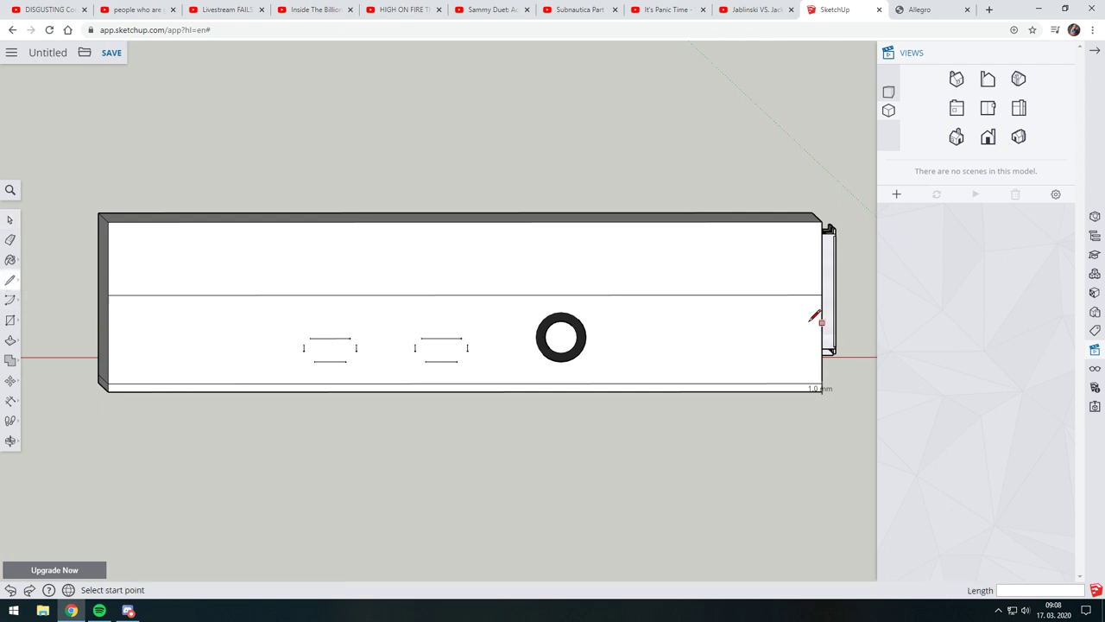
pyautogui.click(639, 295)
pyautogui.click(639, 382)
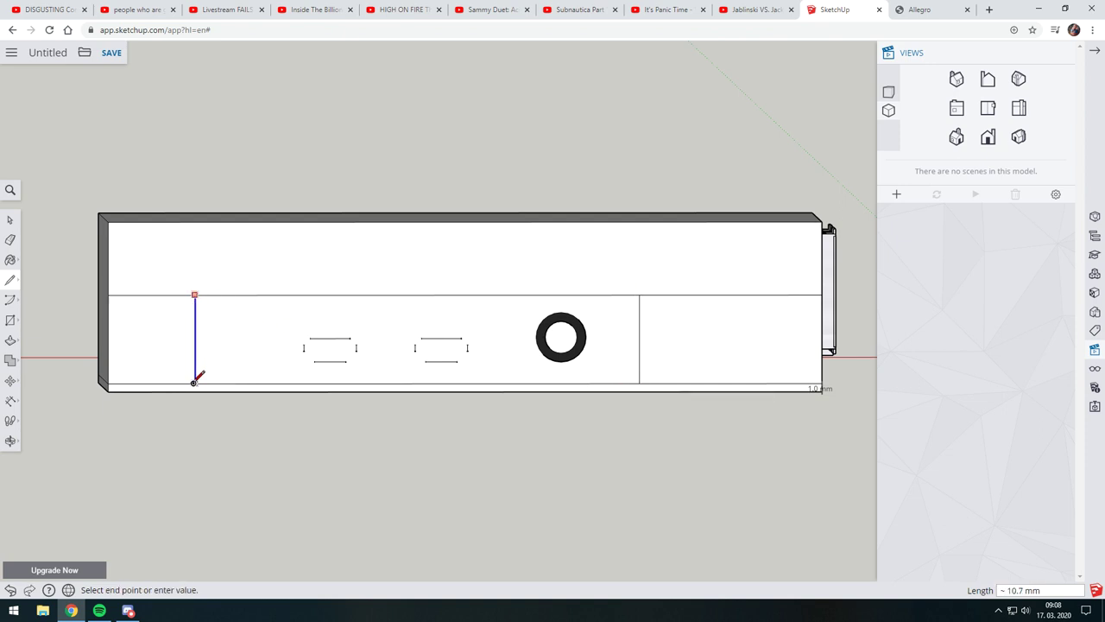
pyautogui.click(195, 382)
pyautogui.click(10, 220)
pyautogui.click(257, 344)
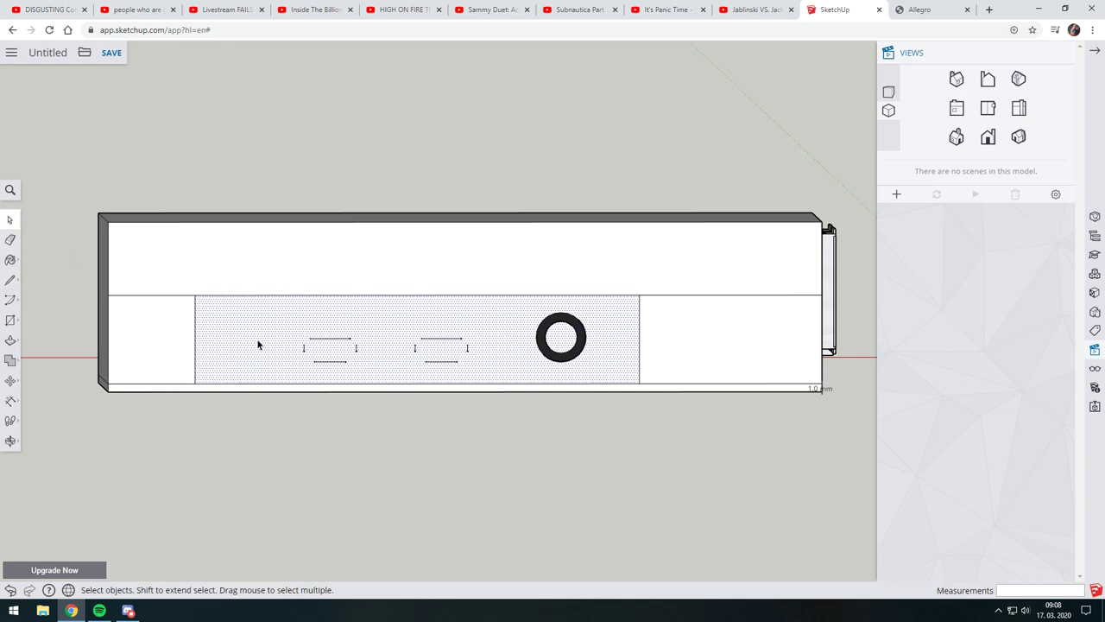
pyautogui.press('Delete')
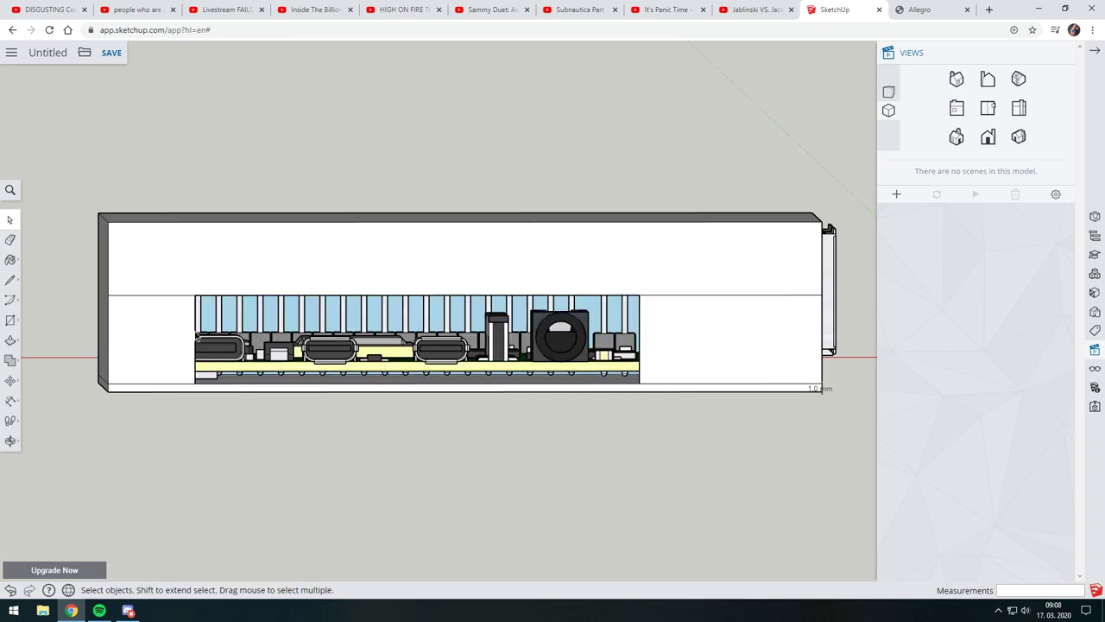
# Step: Inspect the new opening from several angles, briefly picking the board edge with Move
pyautogui.moveTo(332, 331); pyautogui.dragTo(51, 386, button='middle')
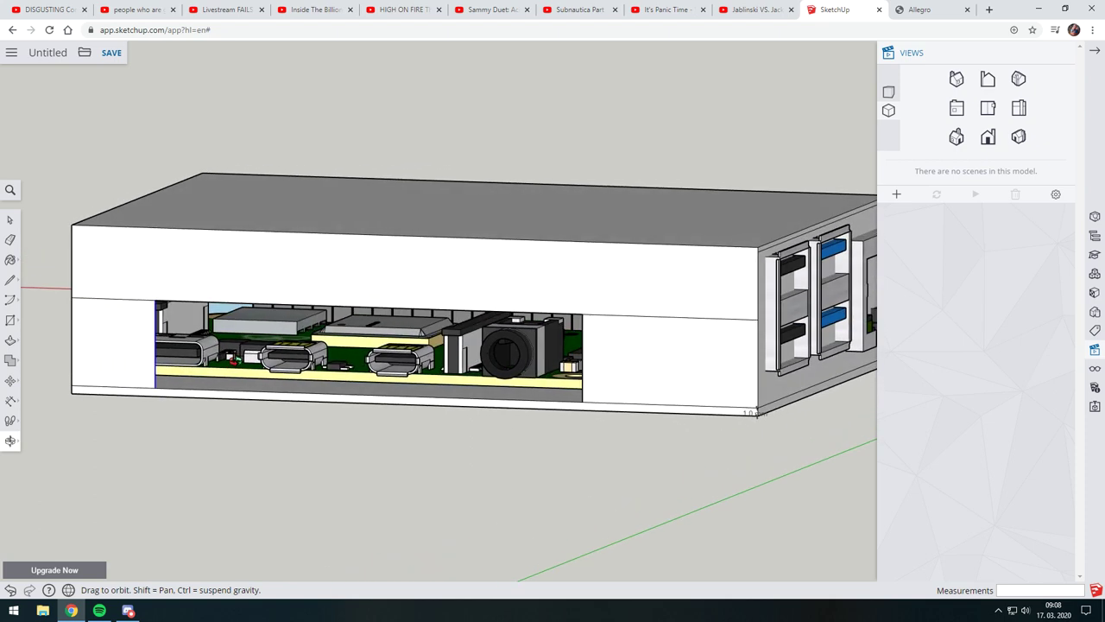
pyautogui.click(11, 383)
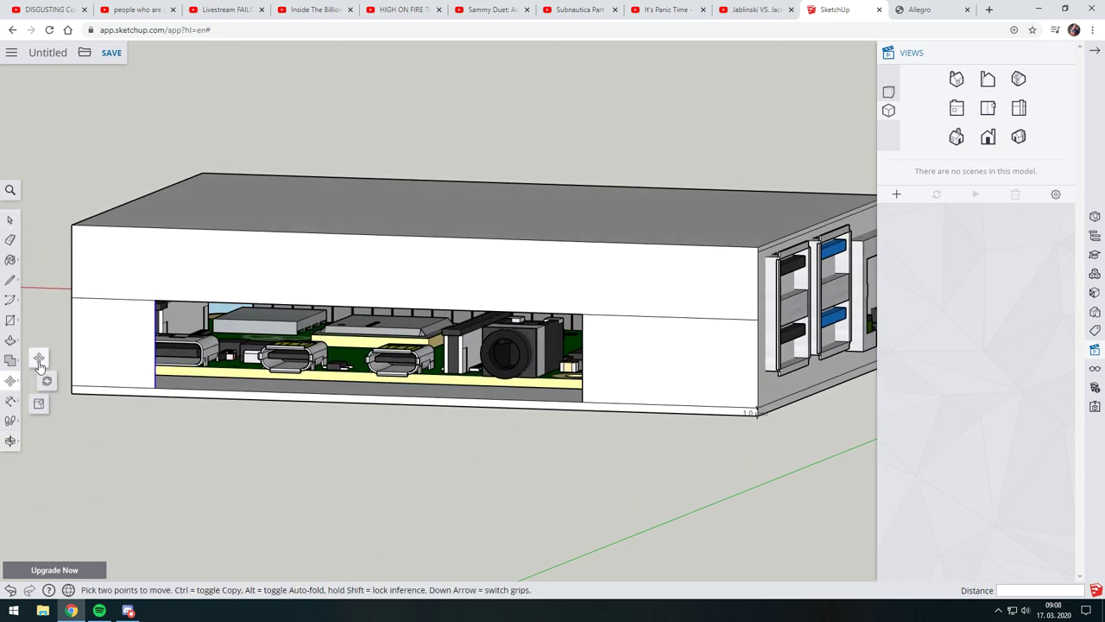
pyautogui.click(153, 345)
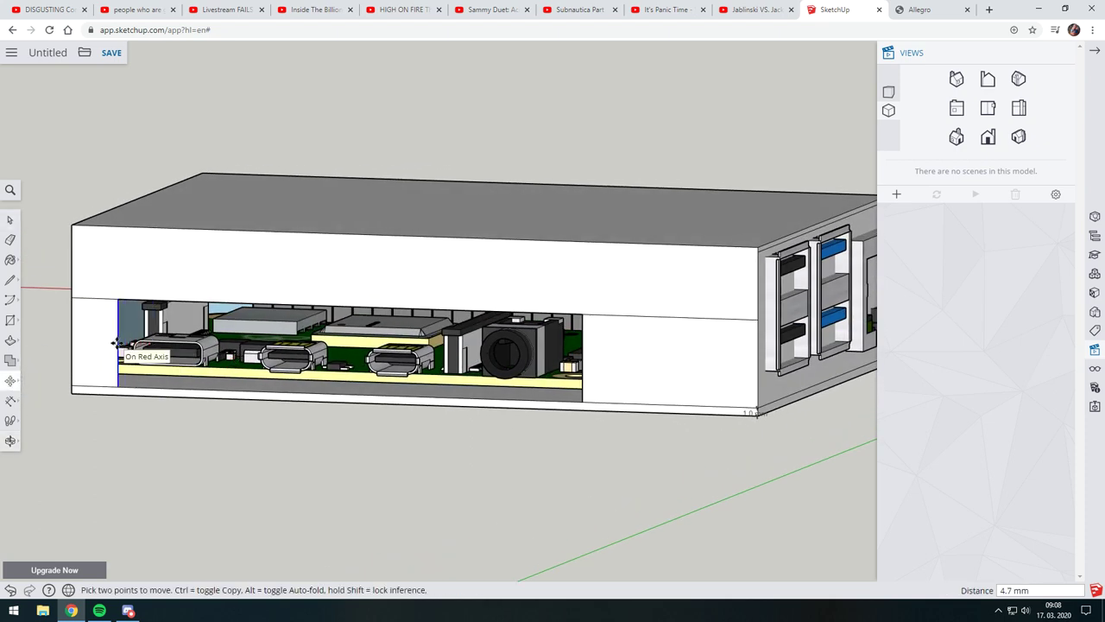
pyautogui.moveTo(129, 354)
pyautogui.mouseDown(button='middle')
pyautogui.moveTo(348, 447)
pyautogui.moveTo(846, 377)
pyautogui.moveTo(814, 377)
pyautogui.moveTo(862, 384)
pyautogui.mouseUp(button='middle')
pyautogui.moveTo(580, 359)
pyautogui.mouseDown(button='middle')
pyautogui.moveTo(355, 386)
pyautogui.moveTo(486, 338)
pyautogui.moveTo(388, 377)
pyautogui.moveTo(556, 337)
pyautogui.moveTo(543, 301)
pyautogui.moveTo(637, 296)
pyautogui.mouseUp(button='middle')
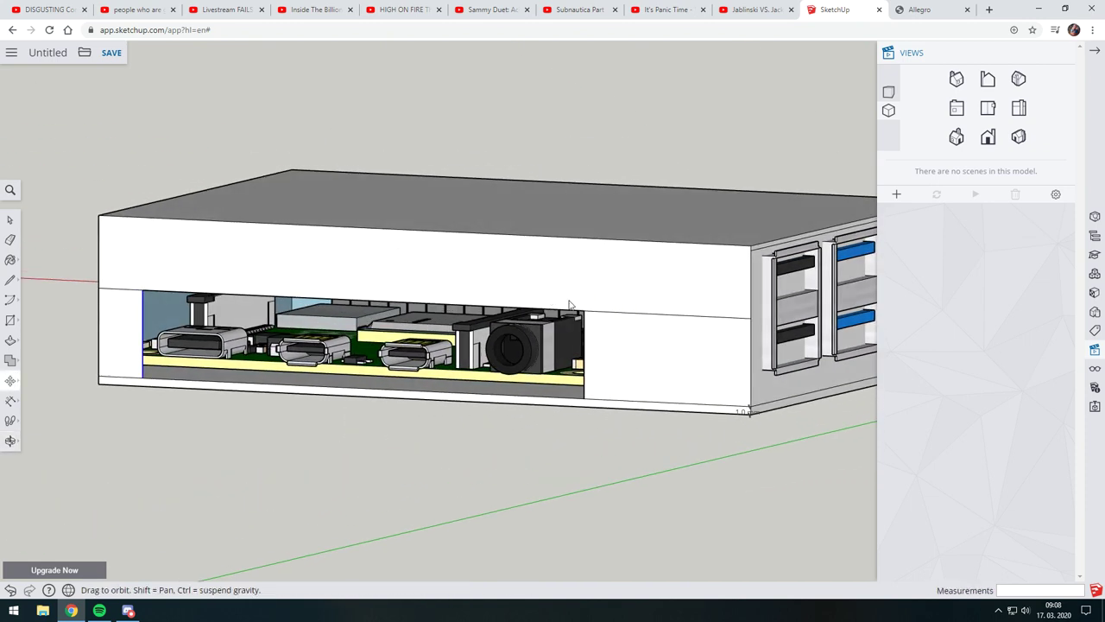
pyautogui.moveTo(572, 308)
pyautogui.mouseDown(button='middle')
pyautogui.moveTo(681, 281)
pyautogui.moveTo(363, 312)
pyautogui.mouseUp(button='middle')
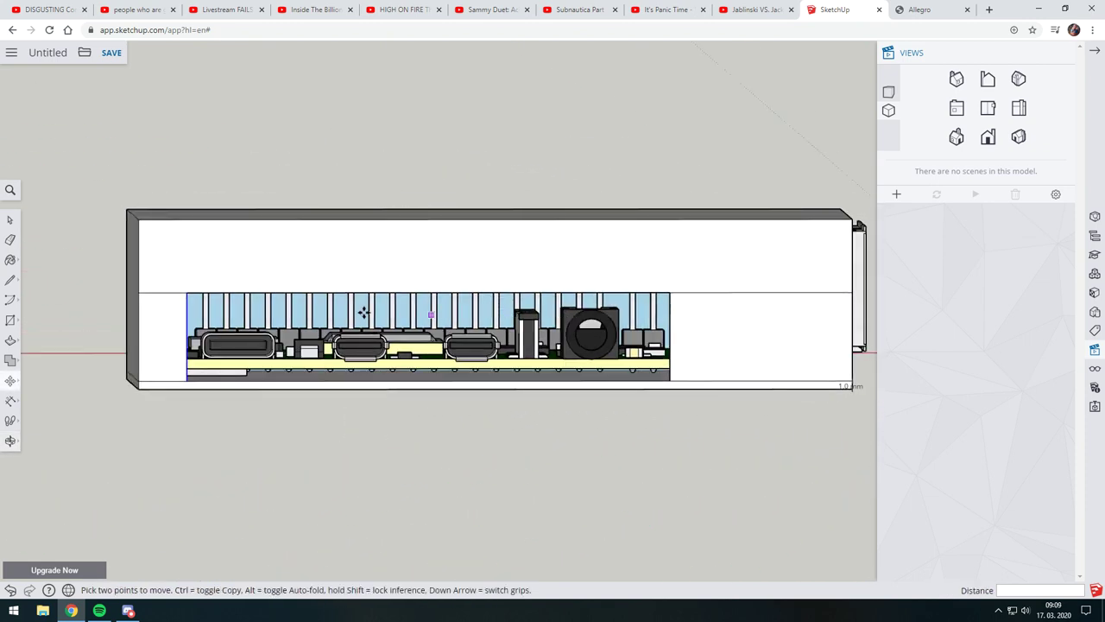
# Step: Add two close vertical lines as a narrow divider and delete the faces on either side
pyautogui.click(10, 280)
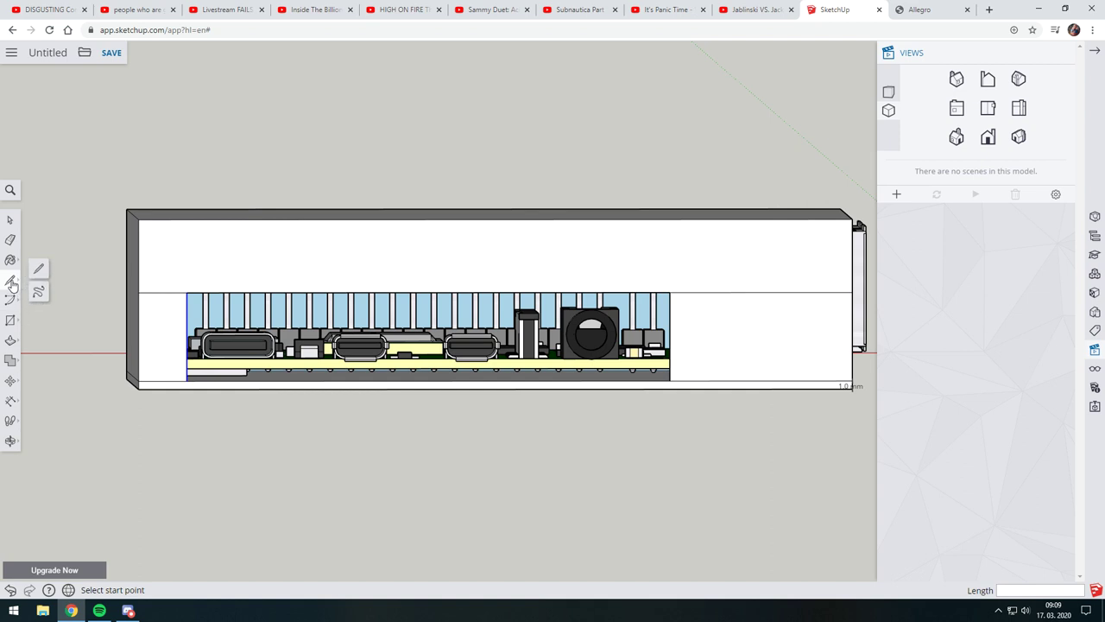
pyautogui.click(287, 294)
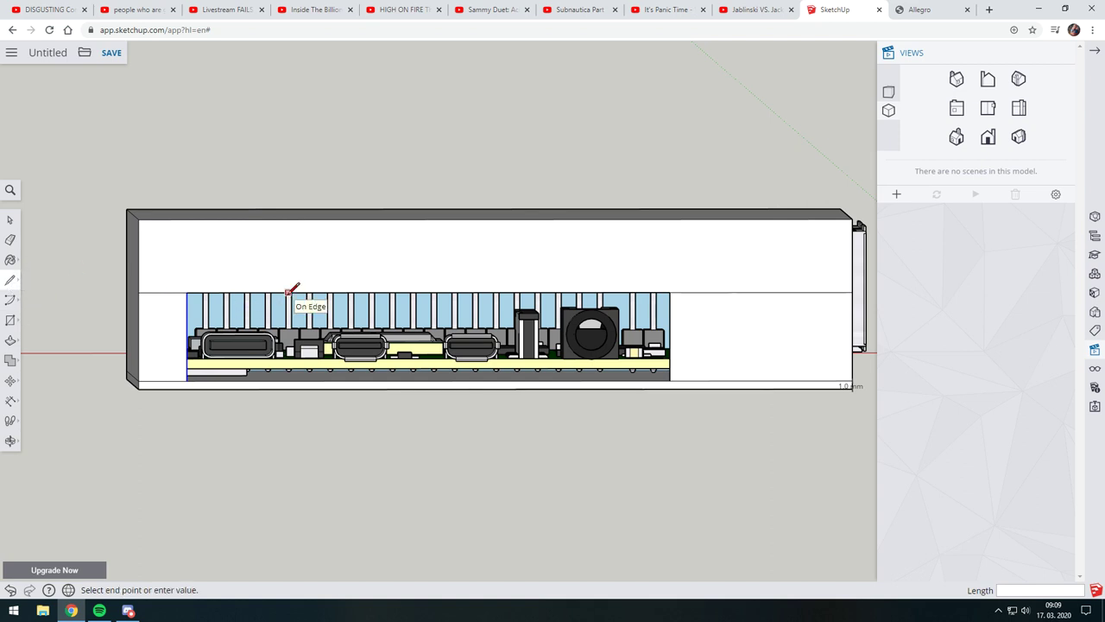
pyautogui.click(287, 380)
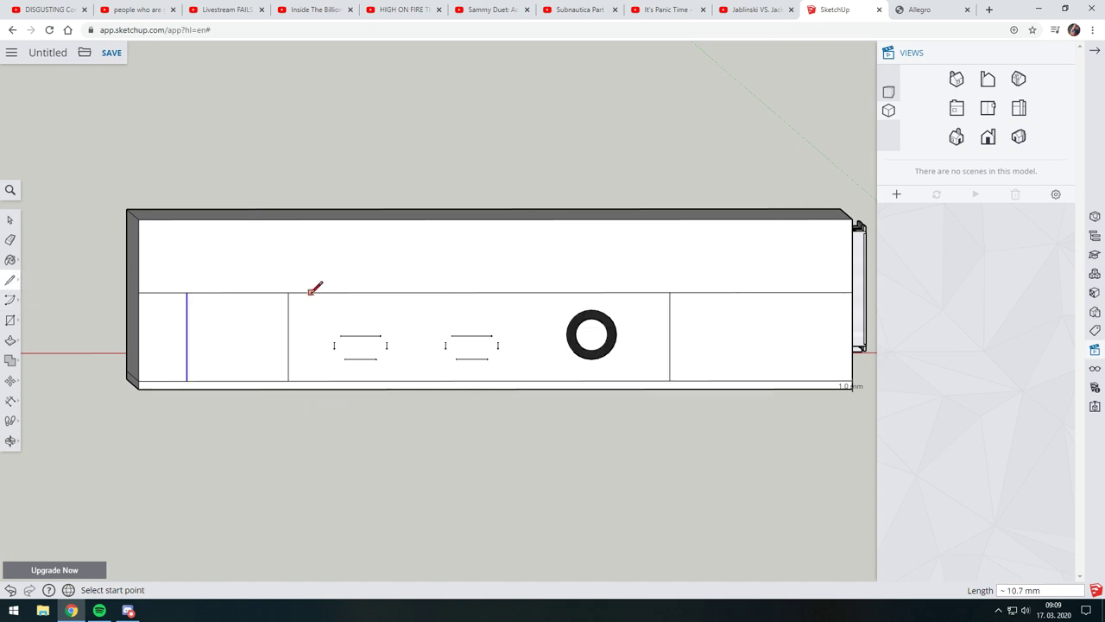
pyautogui.click(311, 293)
pyautogui.click(312, 380)
pyautogui.click(11, 220)
pyautogui.click(259, 354)
pyautogui.press('Delete')
pyautogui.click(371, 328)
pyautogui.press('Delete')
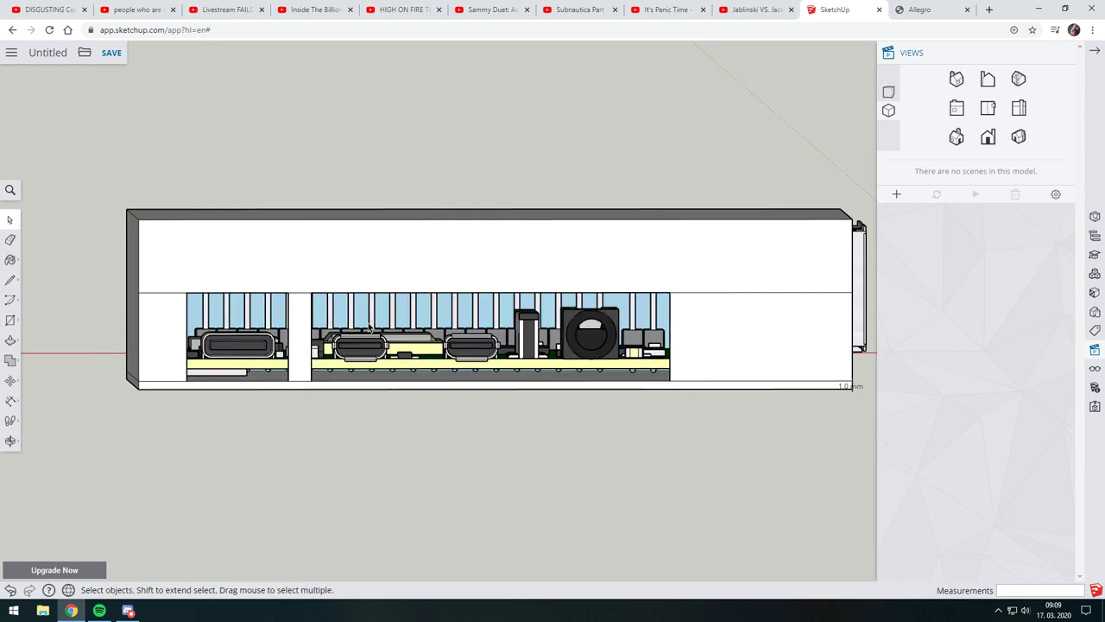
# Step: Delete the case's top face, then switch to the standard Top view
pyautogui.moveTo(371, 328)
pyautogui.mouseDown(button='middle')
pyautogui.moveTo(400, 358)
pyautogui.moveTo(499, 344)
pyautogui.moveTo(359, 251)
pyautogui.moveTo(449, 327)
pyautogui.moveTo(568, 364)
pyautogui.moveTo(686, 361)
pyautogui.moveTo(655, 328)
pyautogui.mouseUp(button='middle')
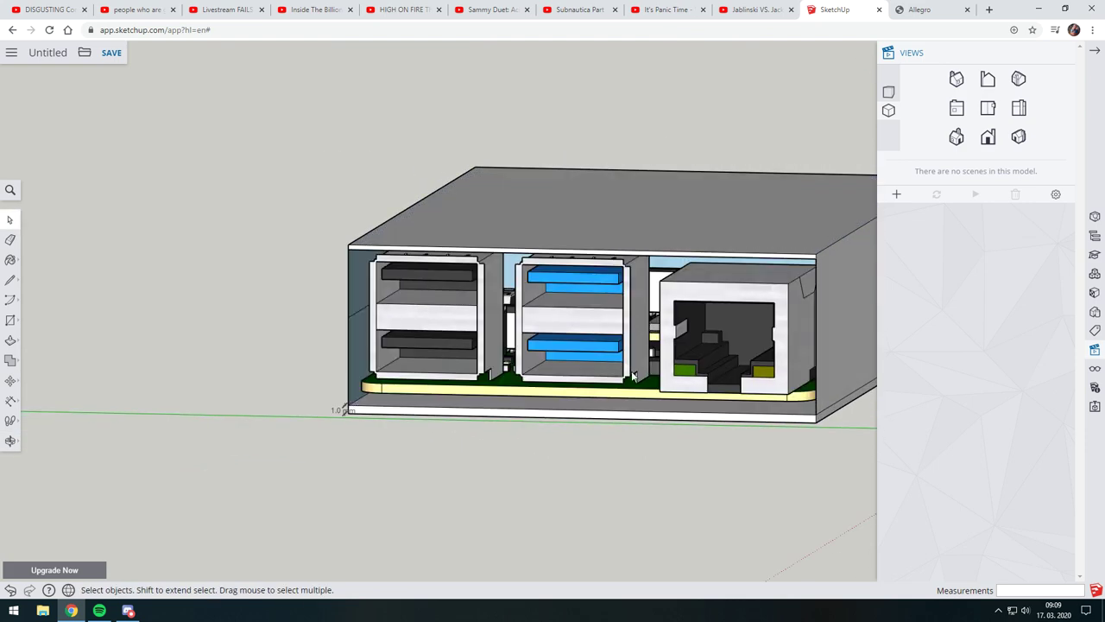
pyautogui.moveTo(633, 376)
pyautogui.mouseDown(button='middle')
pyautogui.moveTo(508, 263)
pyautogui.moveTo(552, 337)
pyautogui.moveTo(568, 403)
pyautogui.mouseUp(button='middle')
pyautogui.moveTo(501, 384)
pyautogui.mouseDown(button='middle')
pyautogui.moveTo(527, 363)
pyautogui.moveTo(503, 357)
pyautogui.moveTo(554, 361)
pyautogui.moveTo(582, 393)
pyautogui.mouseUp(button='middle')
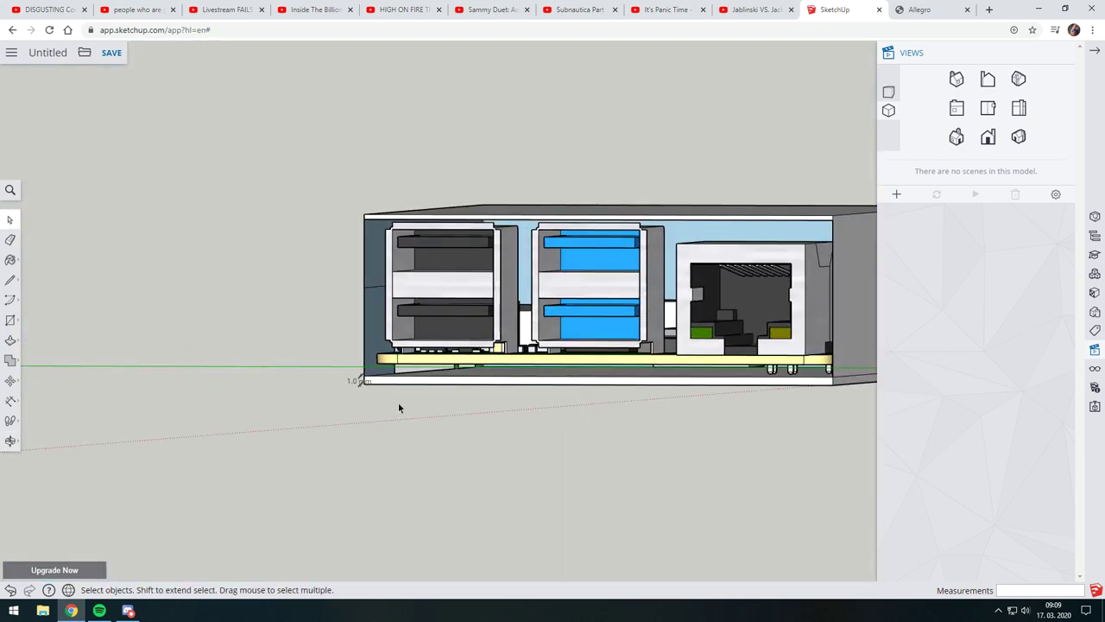
pyautogui.moveTo(399, 407)
pyautogui.mouseDown(button='middle')
pyautogui.moveTo(568, 409)
pyautogui.moveTo(617, 251)
pyautogui.mouseUp(button='middle')
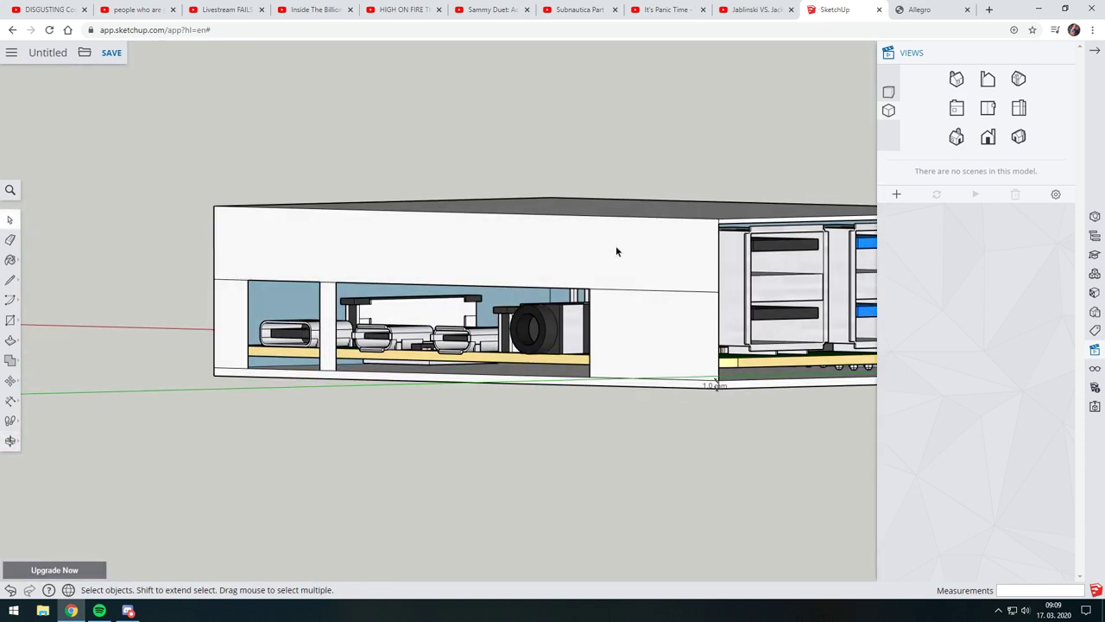
pyautogui.moveTo(409, 342); pyautogui.dragTo(382, 362, button='middle')
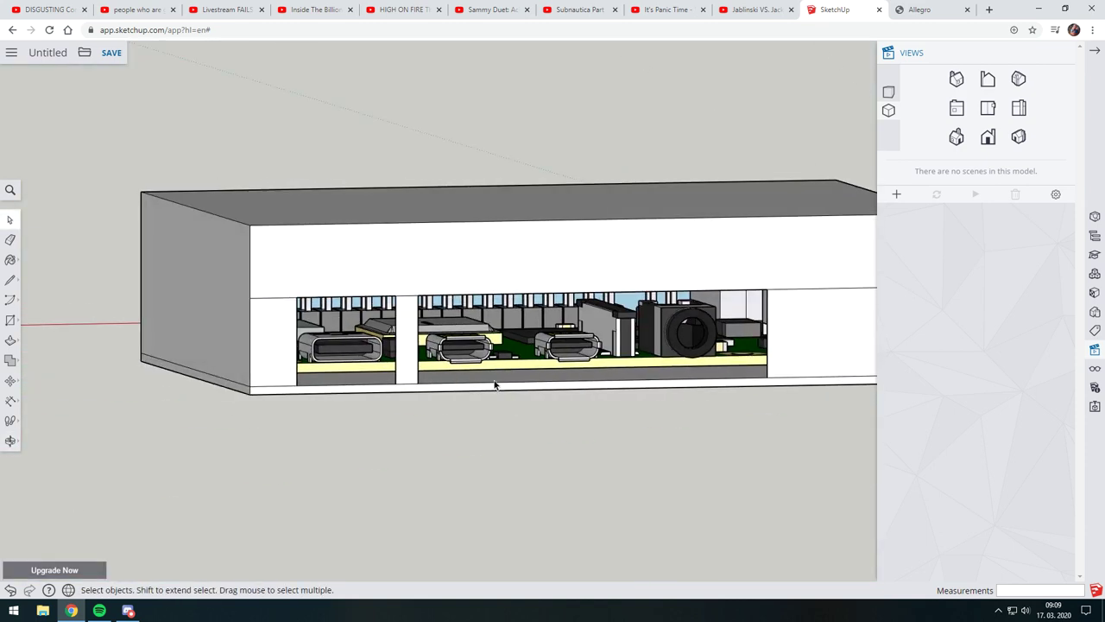
pyautogui.moveTo(418, 328); pyautogui.dragTo(405, 481, button='middle')
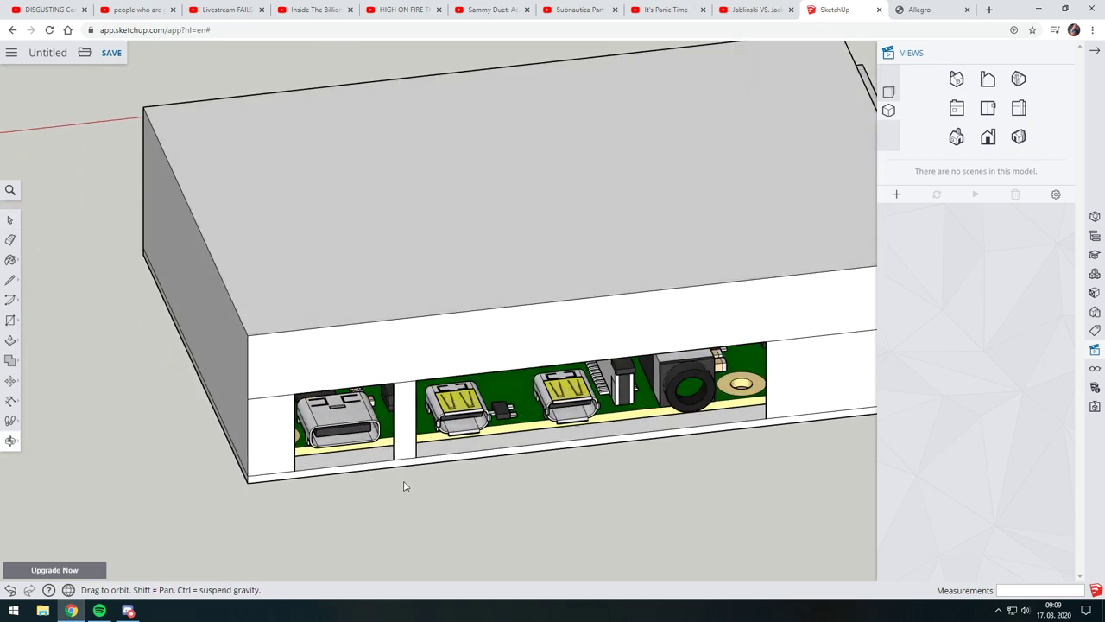
pyautogui.click(365, 266)
pyautogui.press('Delete')
pyautogui.moveTo(432, 270); pyautogui.dragTo(446, 462, button='middle')
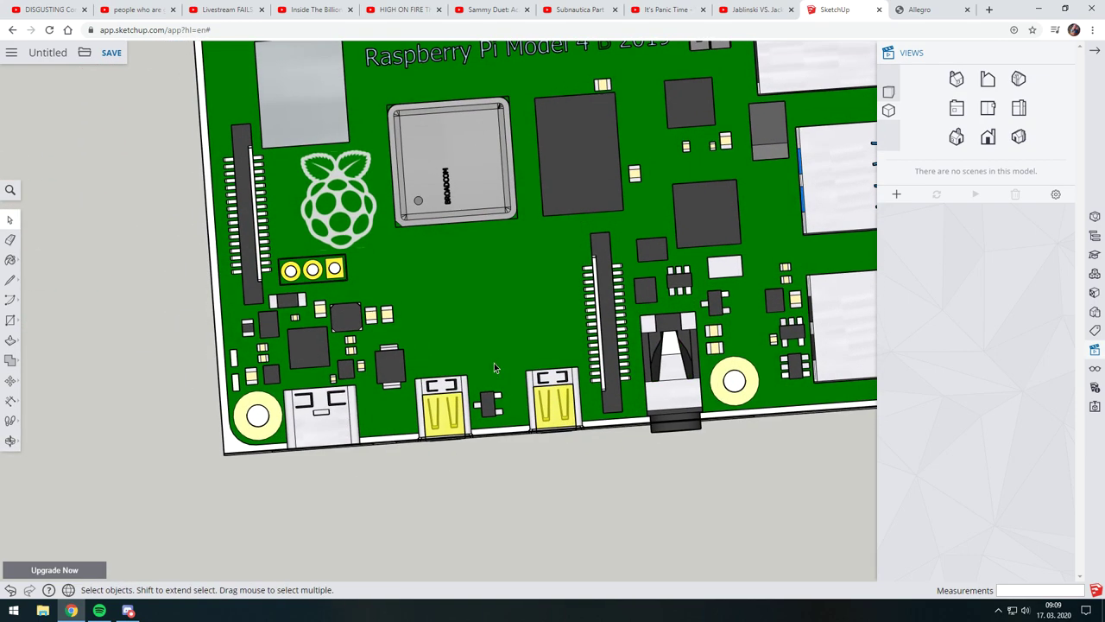
pyautogui.moveTo(486, 354)
pyautogui.mouseDown(button='middle')
pyautogui.moveTo(446, 283)
pyautogui.moveTo(271, 408)
pyautogui.mouseUp(button='middle')
pyautogui.moveTo(342, 393)
pyautogui.mouseDown(button='middle')
pyautogui.moveTo(207, 303)
pyautogui.moveTo(644, 337)
pyautogui.moveTo(777, 259)
pyautogui.moveTo(1104, 116)
pyautogui.mouseUp(button='middle')
pyautogui.click(1003, 105)
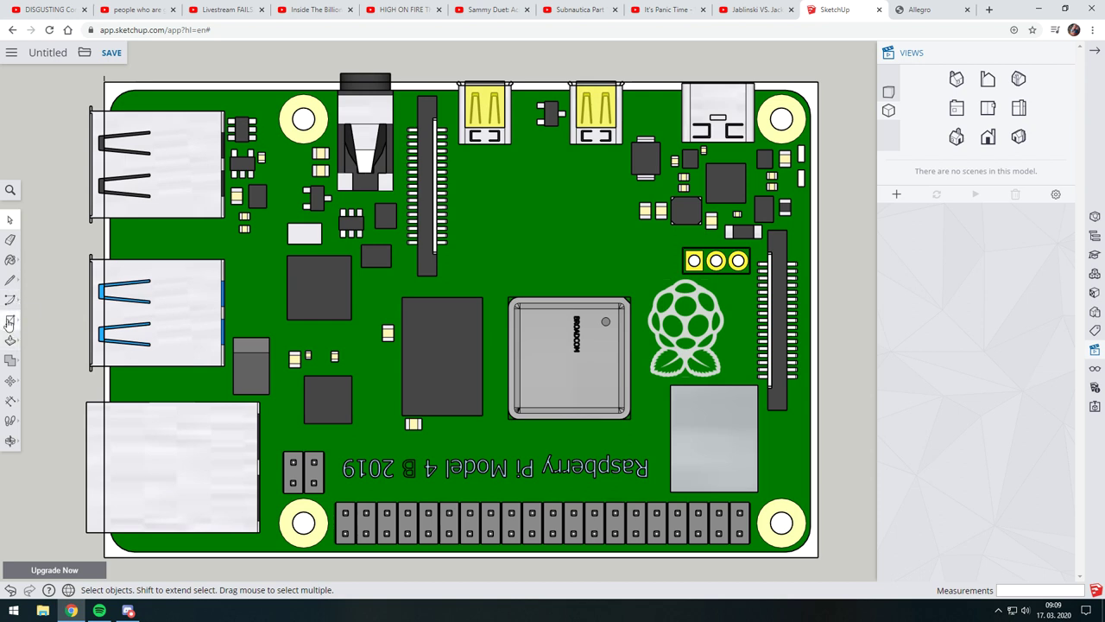
# Step: Draw a roughly 3 mm radius circle centred on the bottom-left mounting hole
pyautogui.click(11, 321)
pyautogui.click(57, 321)
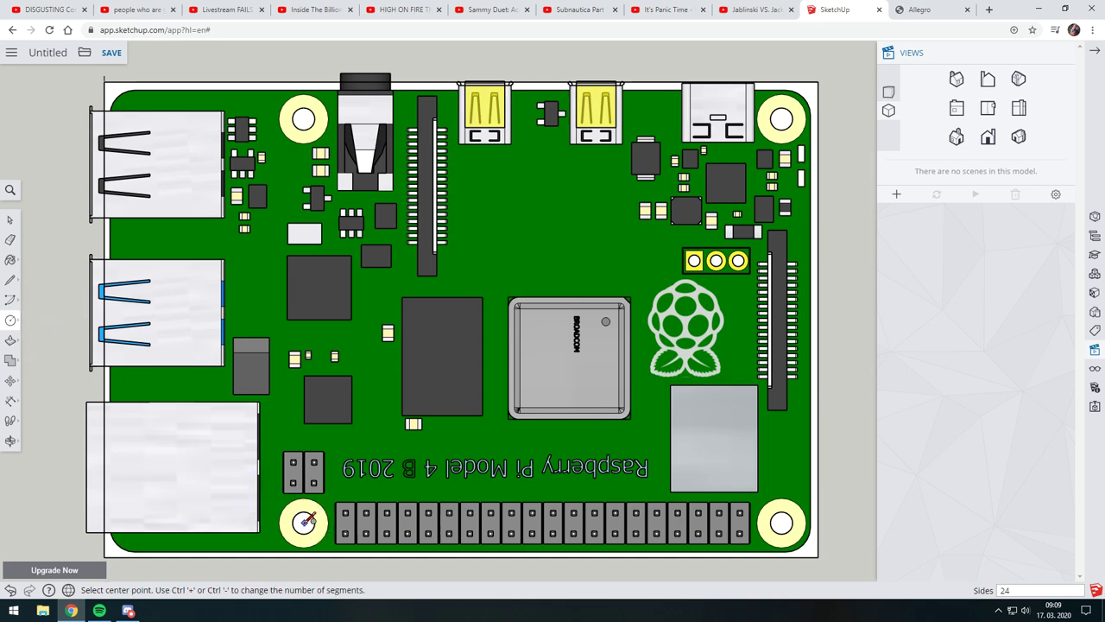
pyautogui.click(304, 522)
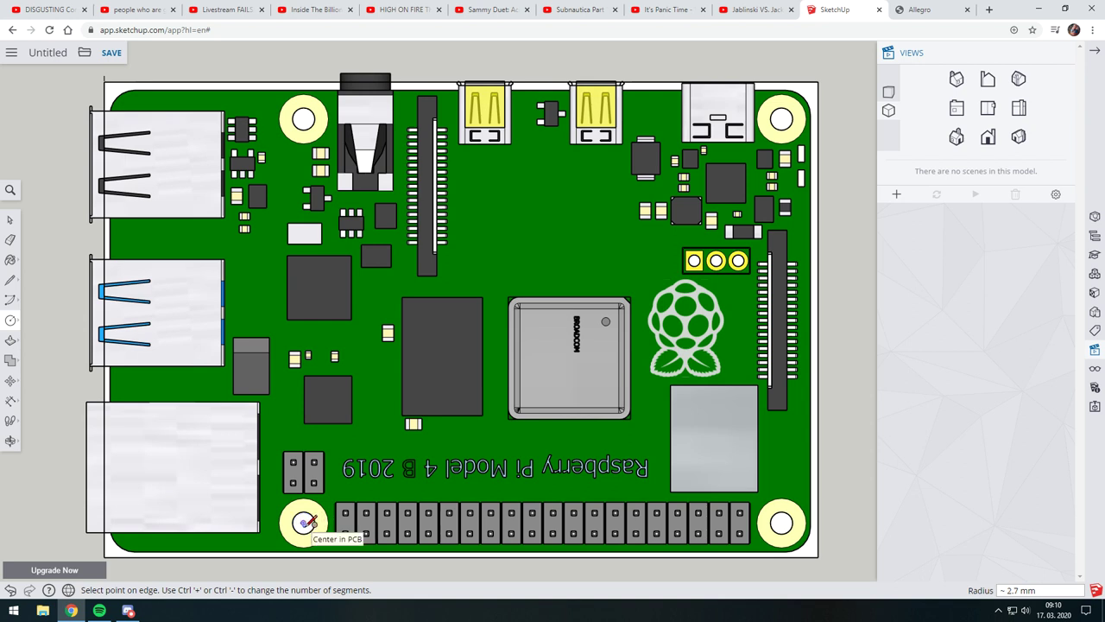
pyautogui.click(316, 524)
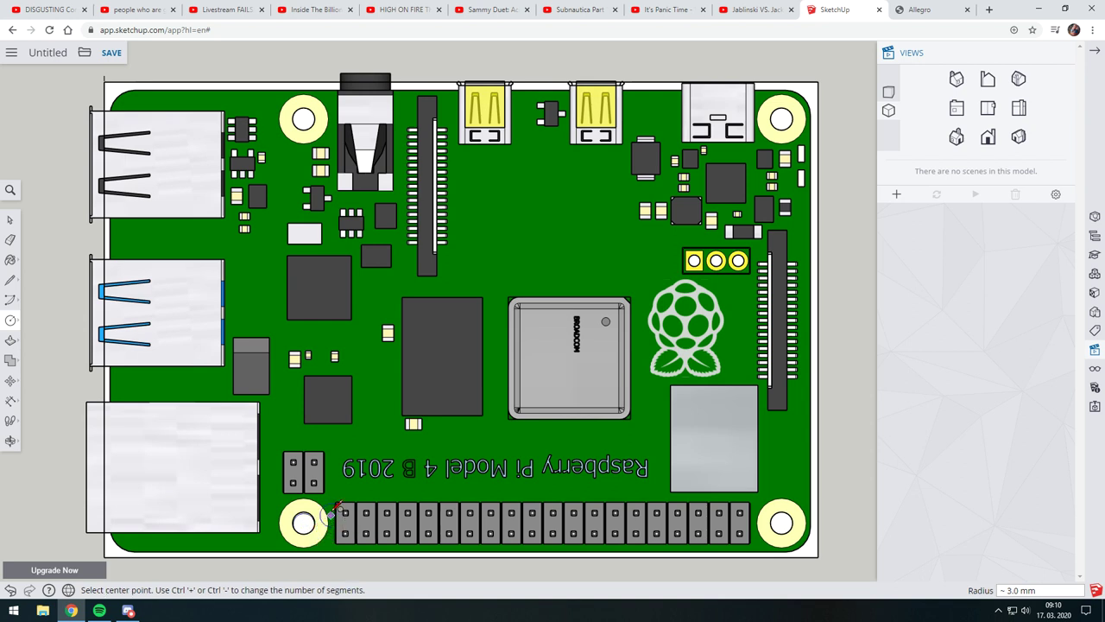
pyautogui.click(10, 219)
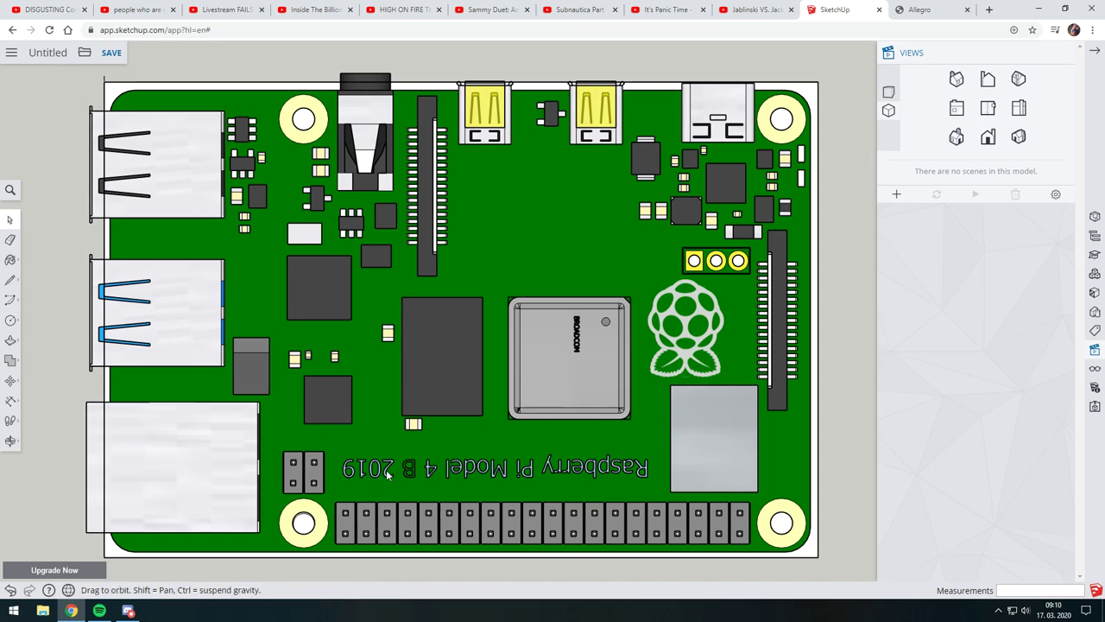
pyautogui.moveTo(361, 563)
pyautogui.keyDown('shift'); pyautogui.mouseDown(button='middle')
pyautogui.moveTo(382, 391)
pyautogui.moveTo(585, 188)
pyautogui.mouseUp(button='middle'); pyautogui.keyUp('shift')
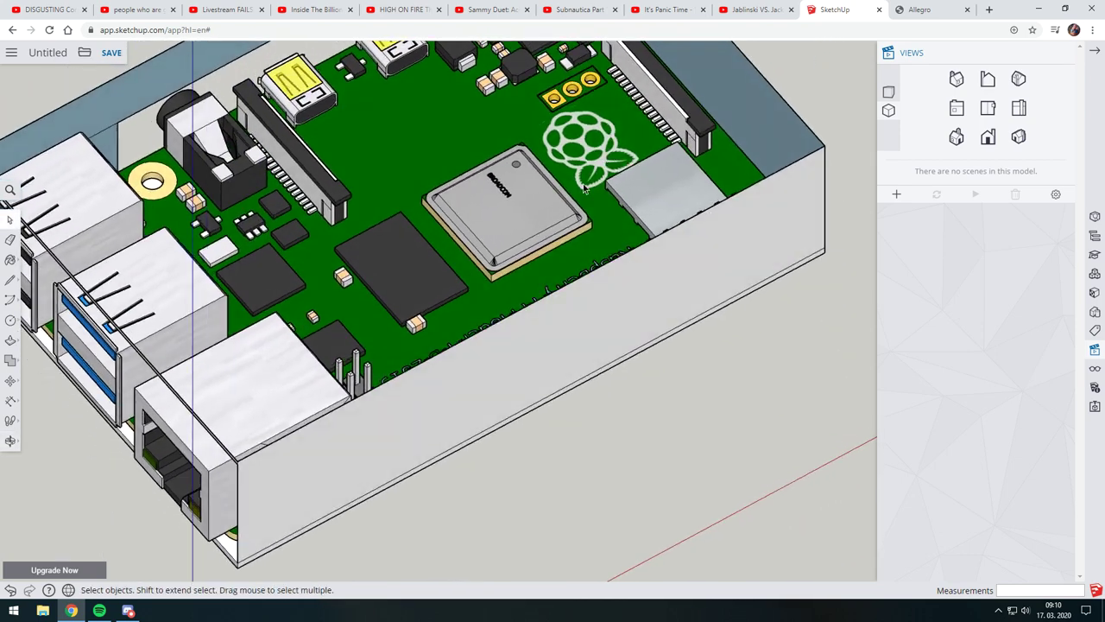
# Step: Delete the wall in front of the board to expose the header pins
pyautogui.click(505, 388)
pyautogui.press('Delete')
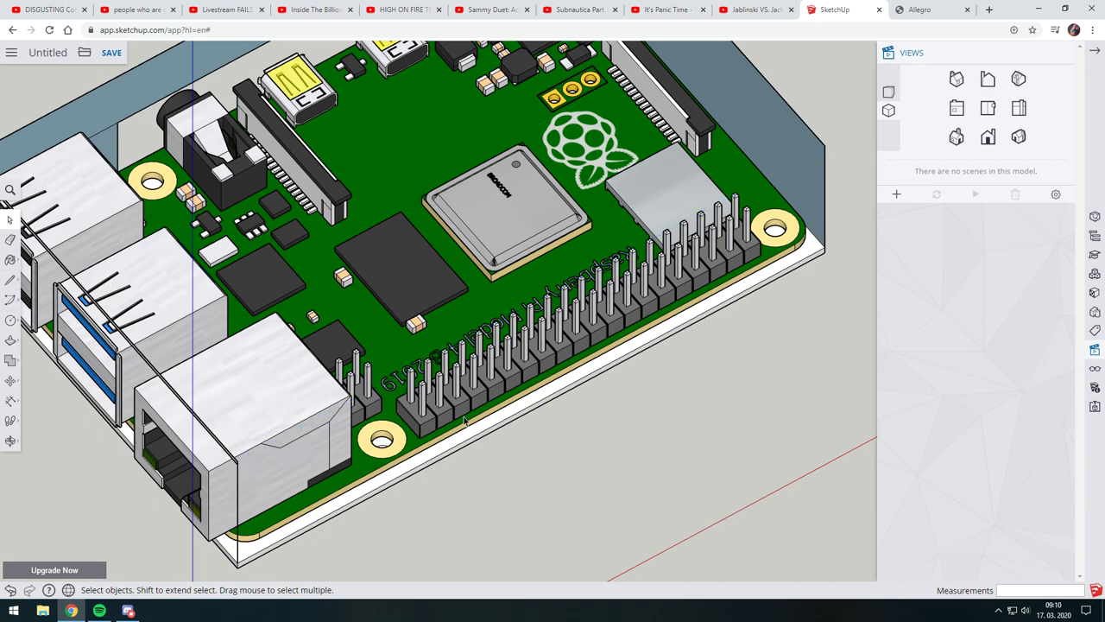
pyautogui.scroll(2, 464, 421)
pyautogui.scroll(2, 414, 467)
pyautogui.scroll(2, 365, 430)
pyautogui.scroll(2, 336, 371)
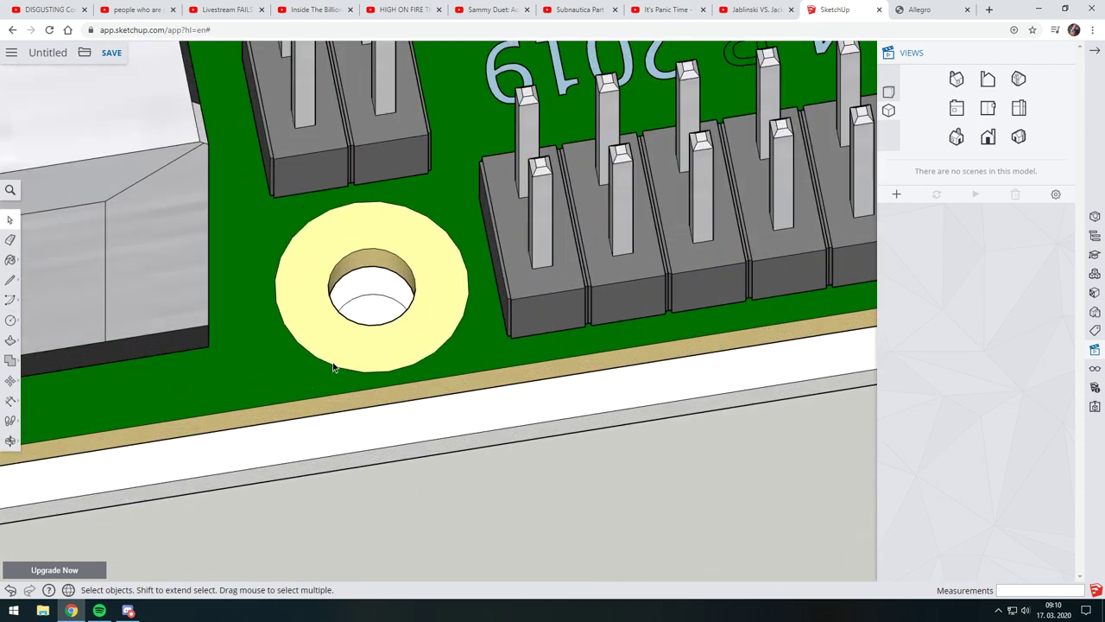
pyautogui.moveTo(333, 367); pyautogui.dragTo(393, 316, button='middle')
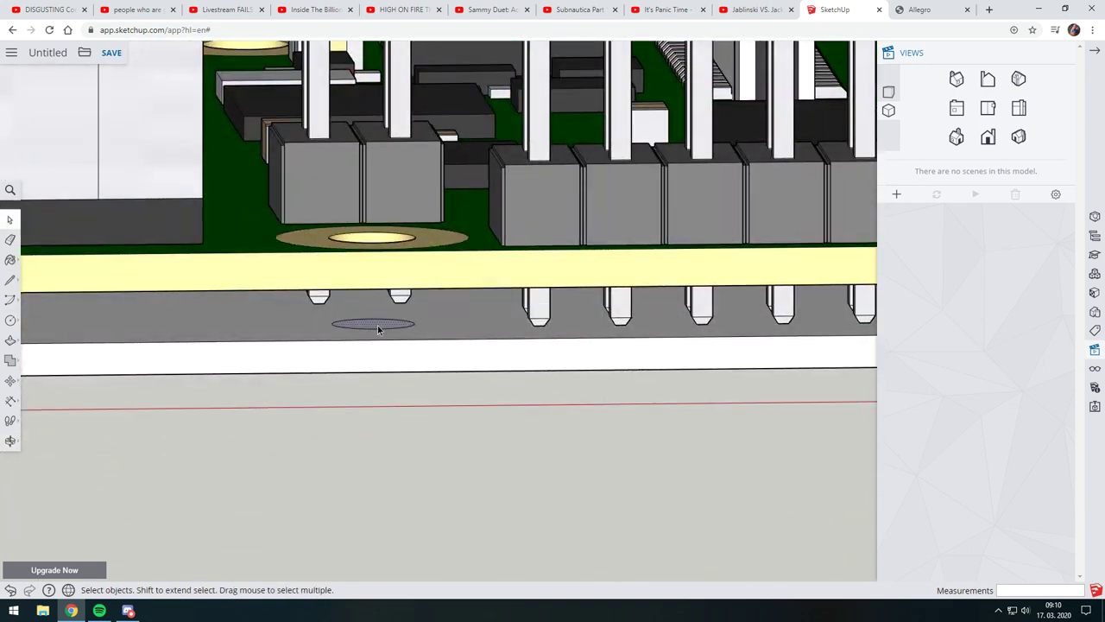
# Step: Push/Pull the hole circle into a 3.5 mm cylindrical post
pyautogui.click(11, 340)
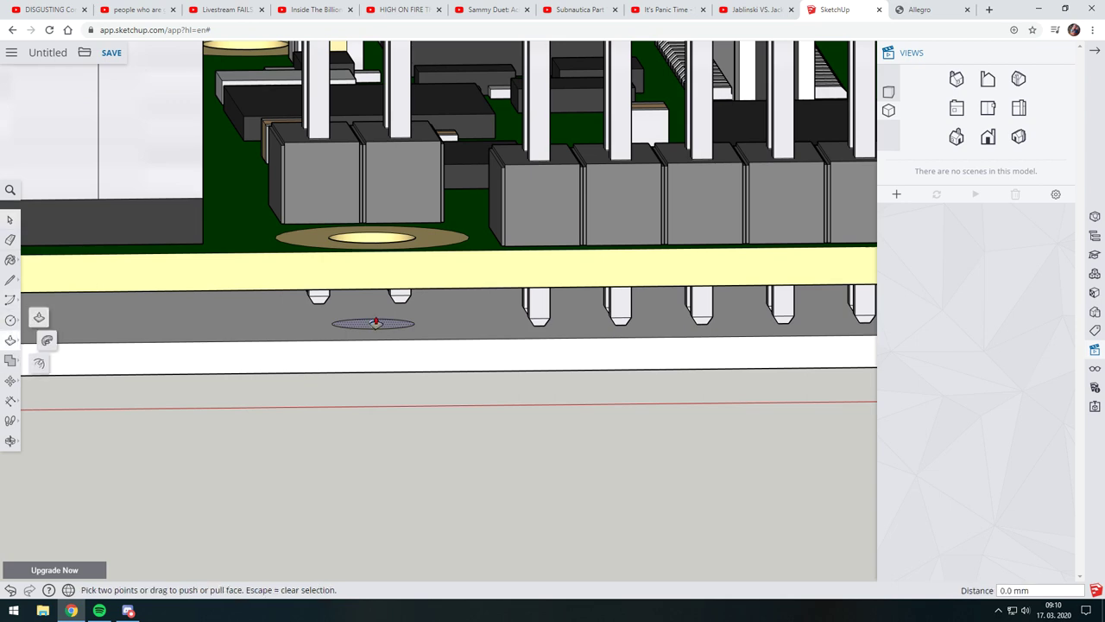
pyautogui.moveTo(376, 323); pyautogui.dragTo(477, 242)
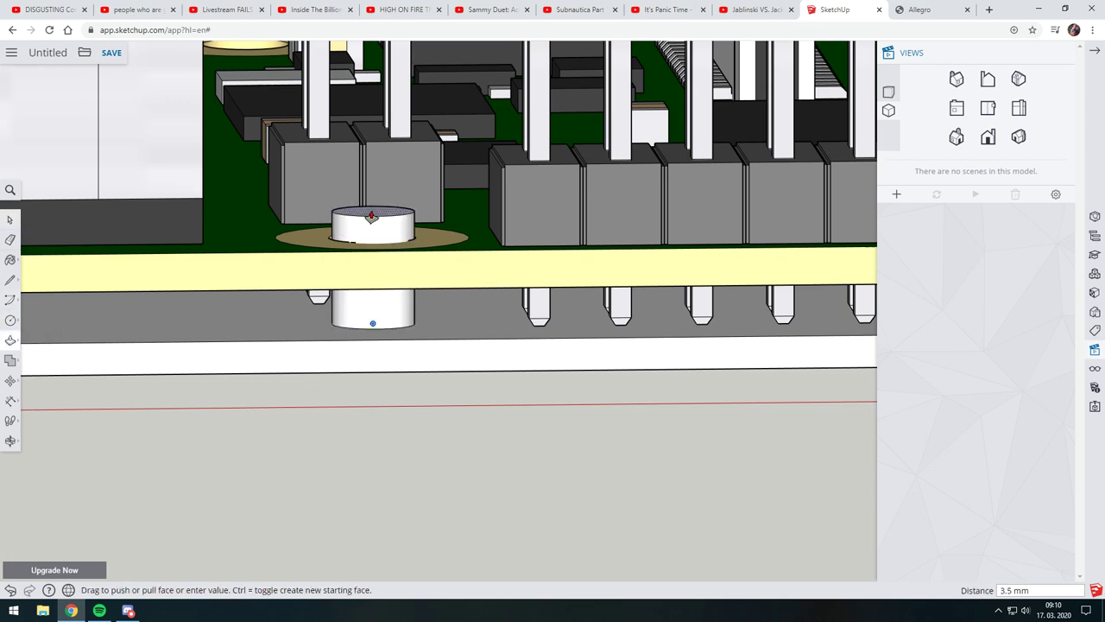
pyautogui.moveTo(477, 241)
pyautogui.mouseDown(button='middle')
pyautogui.moveTo(349, 385)
pyautogui.moveTo(519, 459)
pyautogui.moveTo(468, 361)
pyautogui.moveTo(412, 350)
pyautogui.moveTo(415, 249)
pyautogui.moveTo(380, 285)
pyautogui.mouseUp(button='middle')
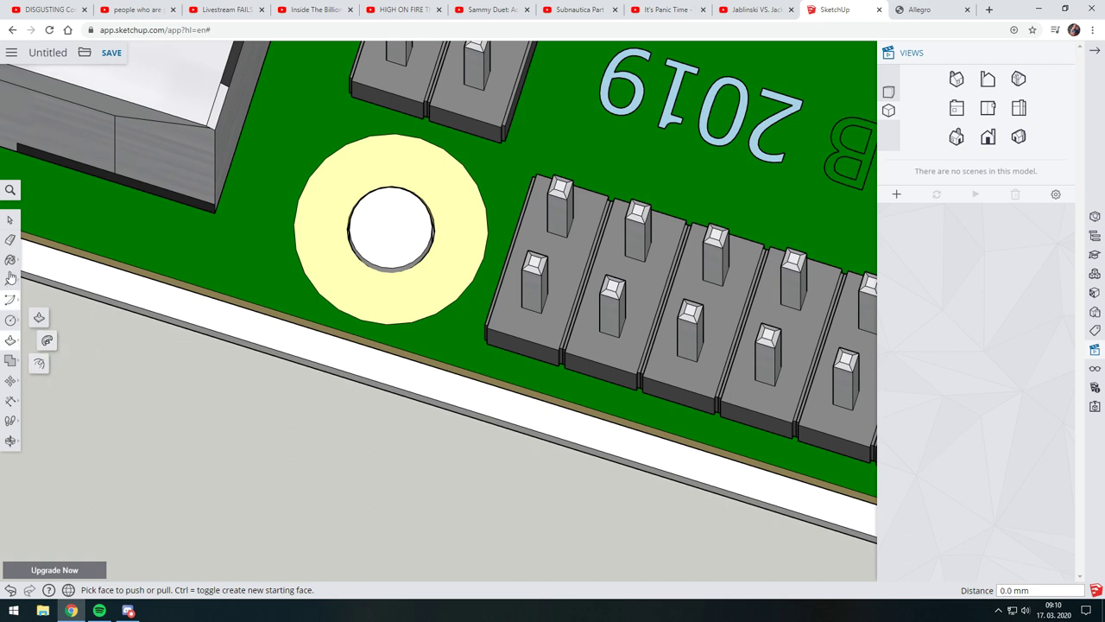
pyautogui.moveTo(10, 381)
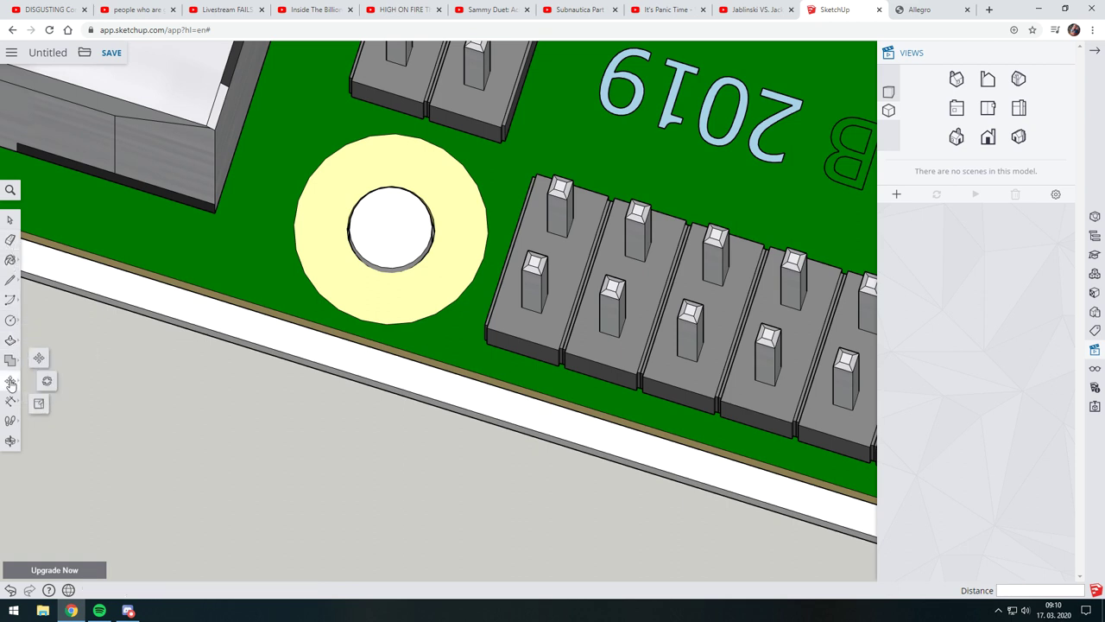
# Step: Scale the post's top circle down to about 0.79 to taper it
pyautogui.click(39, 406)
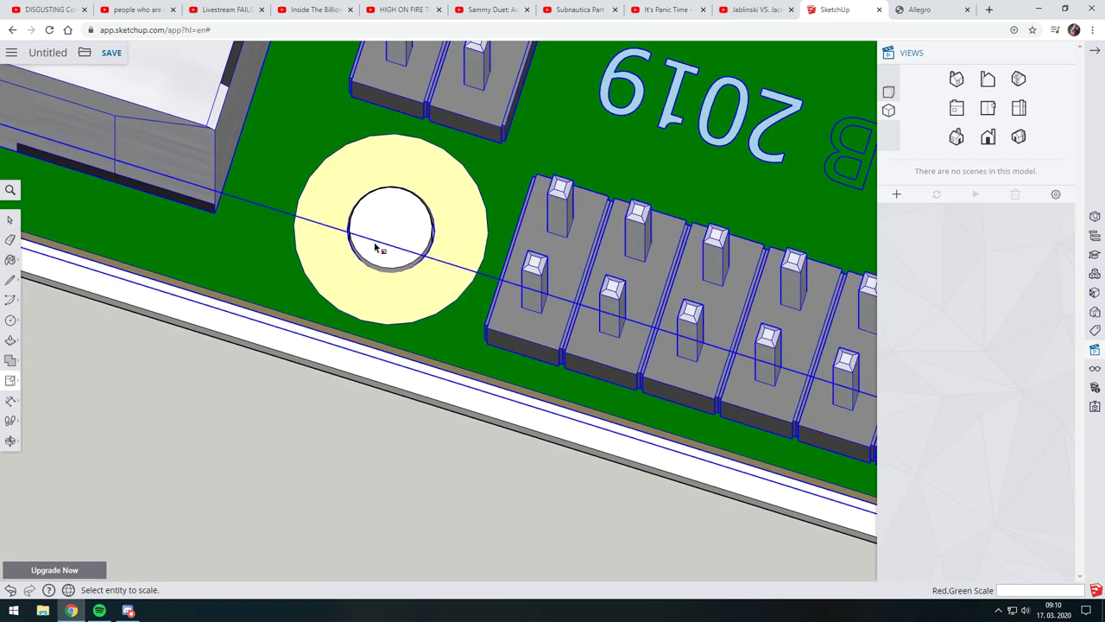
pyautogui.click(405, 224)
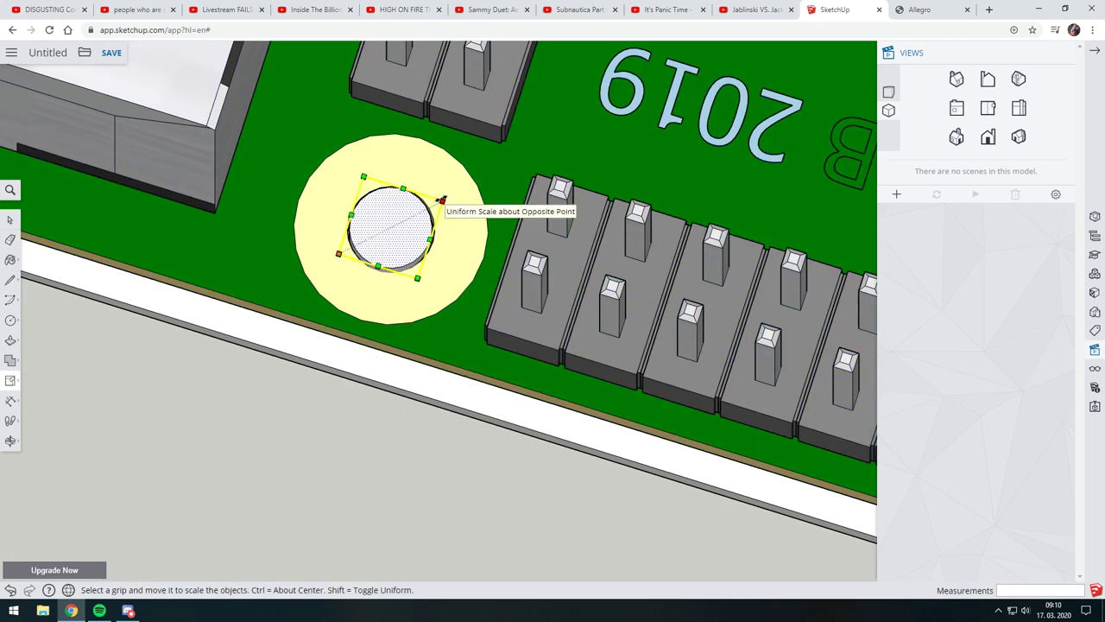
pyautogui.moveTo(441, 200); pyautogui.dragTo(430, 205)
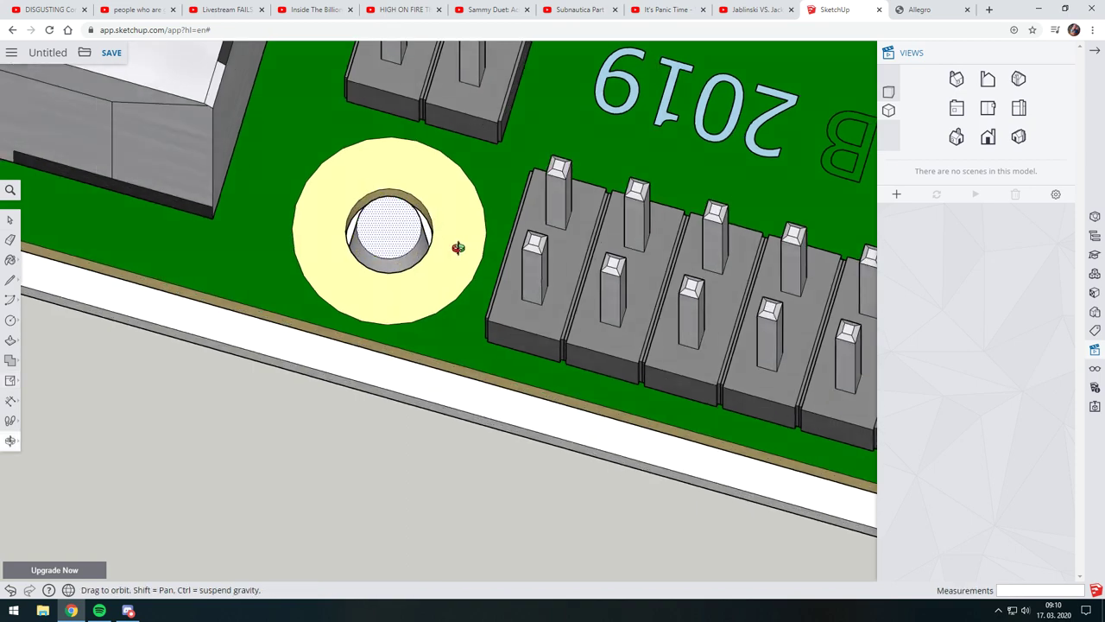
pyautogui.moveTo(437, 246)
pyautogui.mouseDown(button='middle')
pyautogui.moveTo(472, 308)
pyautogui.moveTo(474, 228)
pyautogui.mouseUp(button='middle')
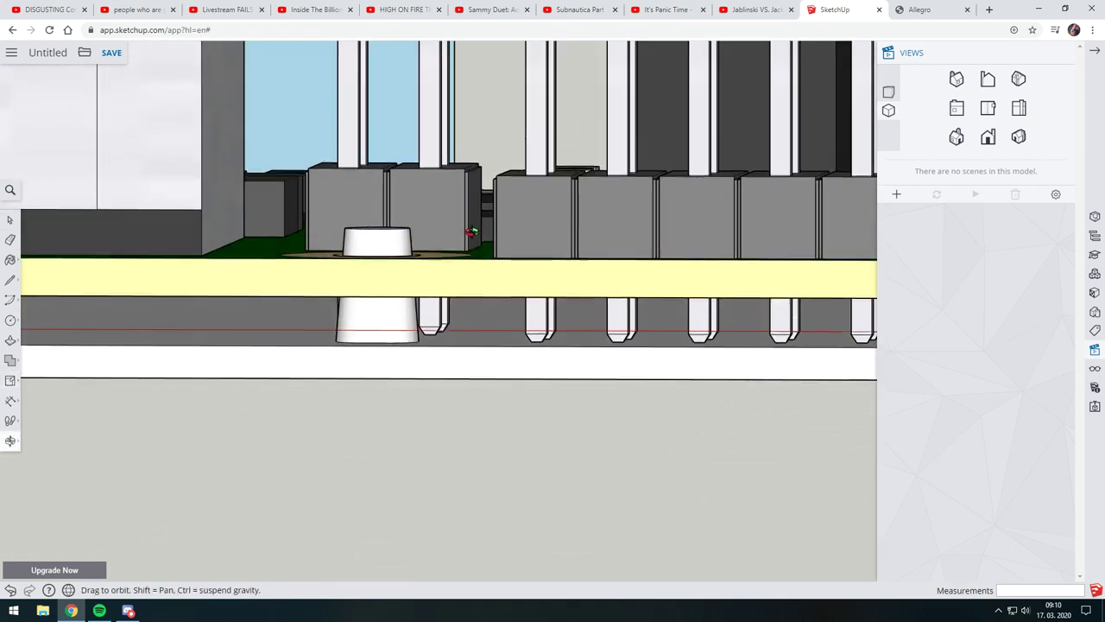
# Step: Push/Pull the post's top face up 0.8 mm and check it from a low angle
pyautogui.click(10, 341)
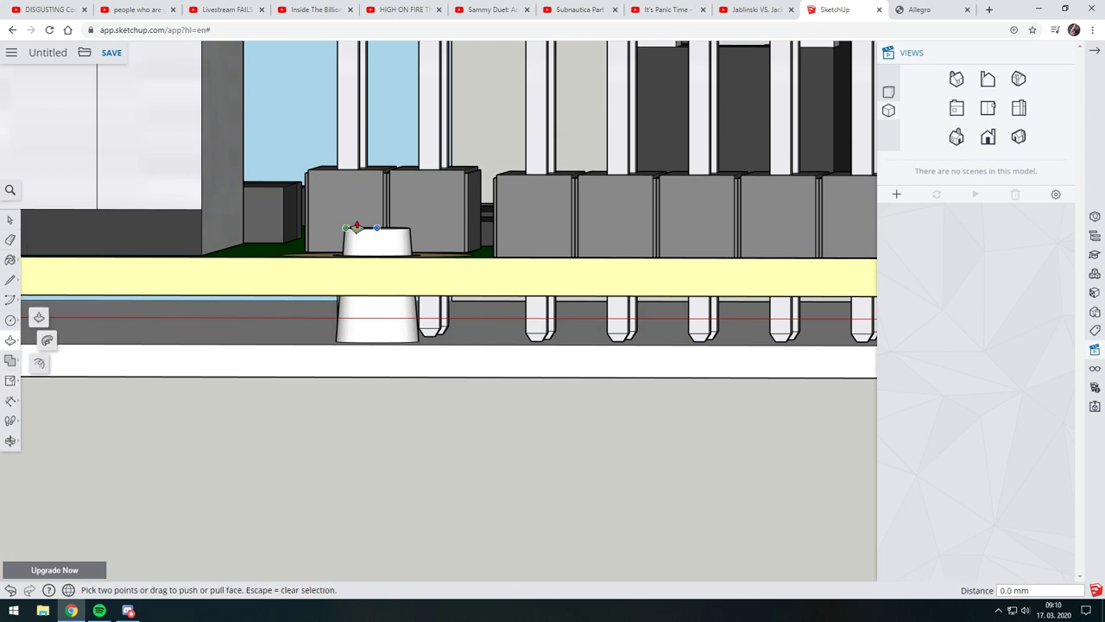
pyautogui.moveTo(359, 226); pyautogui.dragTo(384, 257, button='middle')
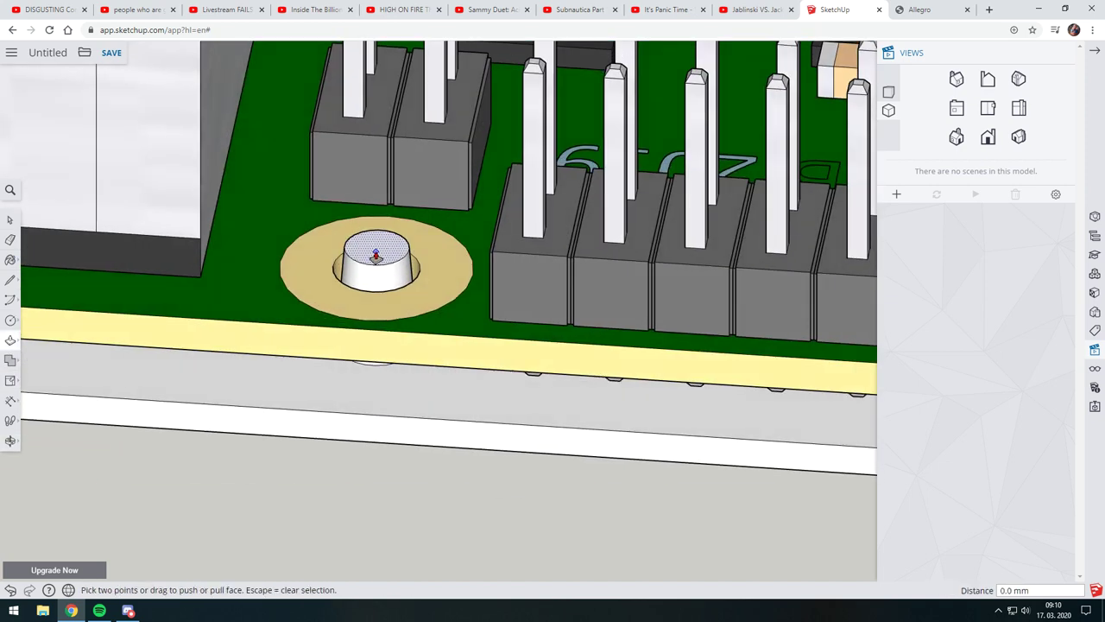
pyautogui.moveTo(377, 255); pyautogui.dragTo(376, 240)
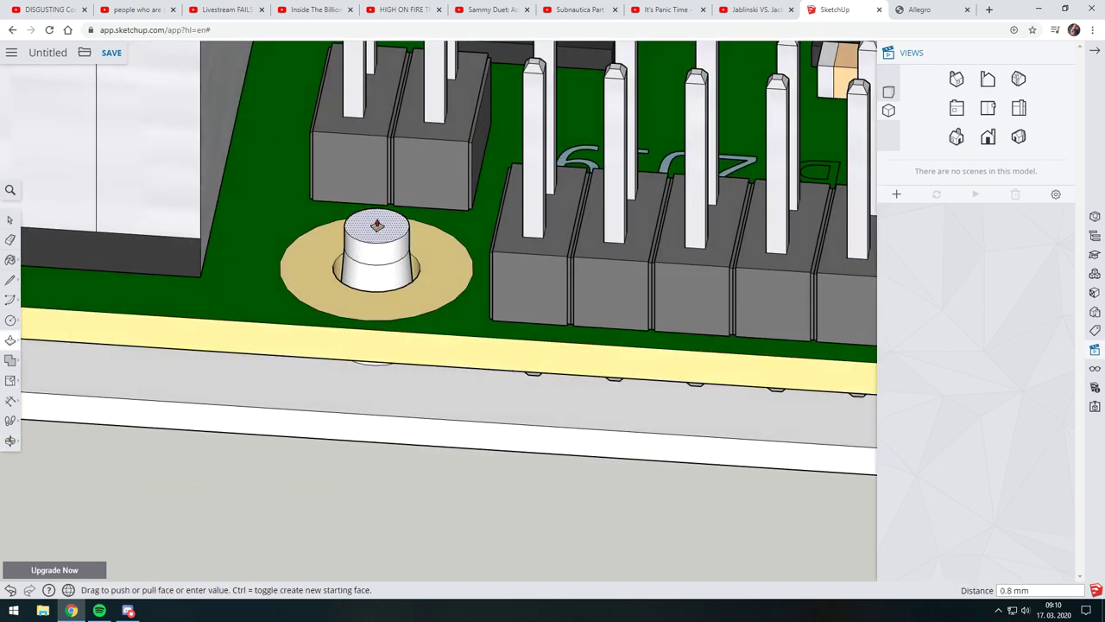
pyautogui.click(377, 220)
pyautogui.moveTo(377, 219); pyautogui.dragTo(115, 176, button='middle')
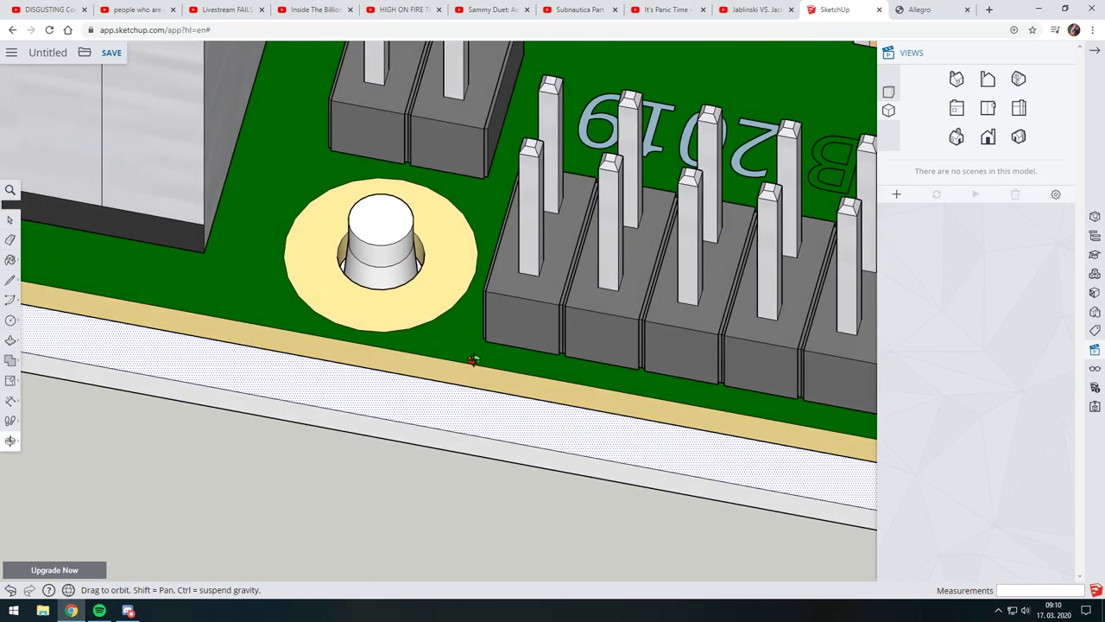
pyautogui.click(10, 220)
pyautogui.moveTo(363, 259)
pyautogui.mouseDown(button='middle')
pyautogui.moveTo(499, 131)
pyautogui.moveTo(527, 254)
pyautogui.moveTo(522, 284)
pyautogui.moveTo(501, 295)
pyautogui.mouseUp(button='middle')
pyautogui.scroll(-5, 528, 251)
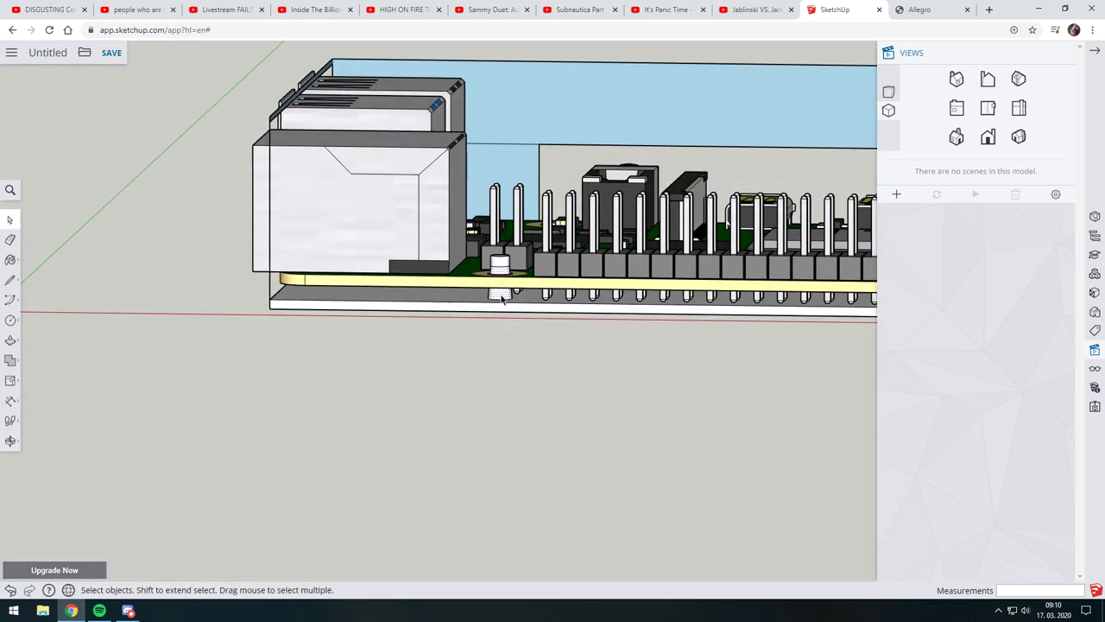
pyautogui.moveTo(525, 259); pyautogui.dragTo(507, 286, button='middle')
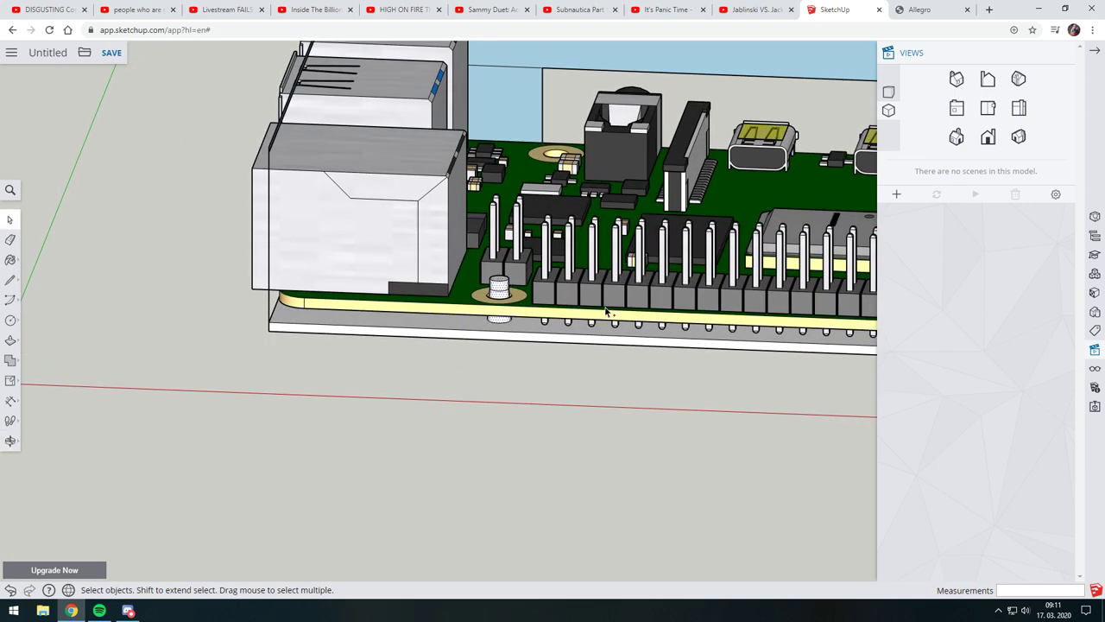
# Step: From a flat standard view, drop the pasted post at the corner hole by the pin header
pyautogui.click(989, 110)
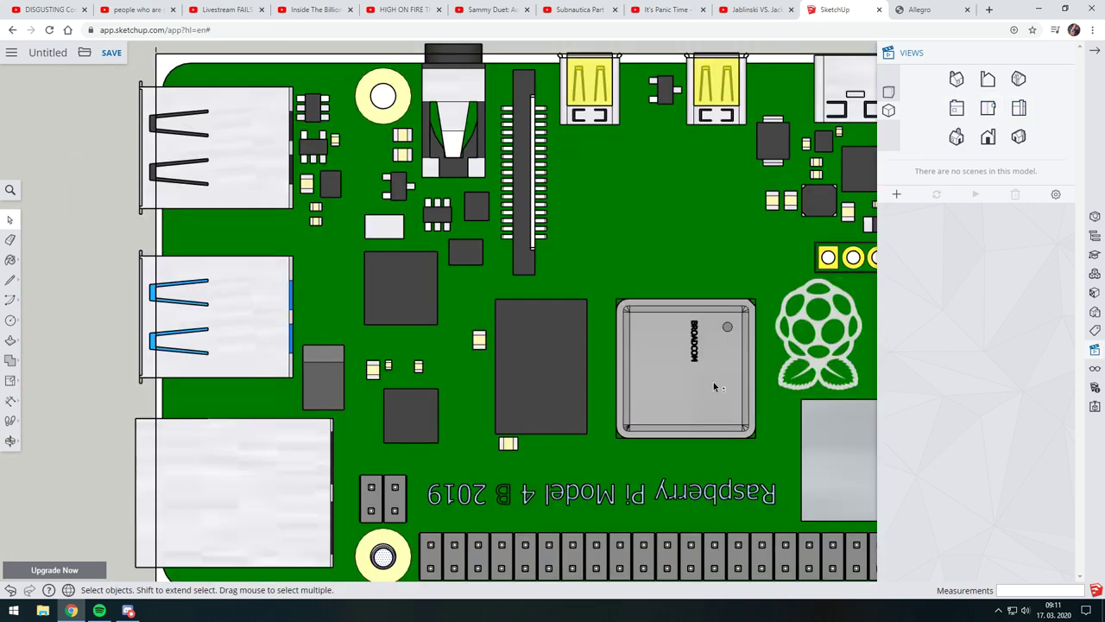
pyautogui.keyDown('shift'); pyautogui.moveTo(713, 386); pyautogui.dragTo(455, 361, button='middle'); pyautogui.keyUp('shift')
pyautogui.click(466, 363)
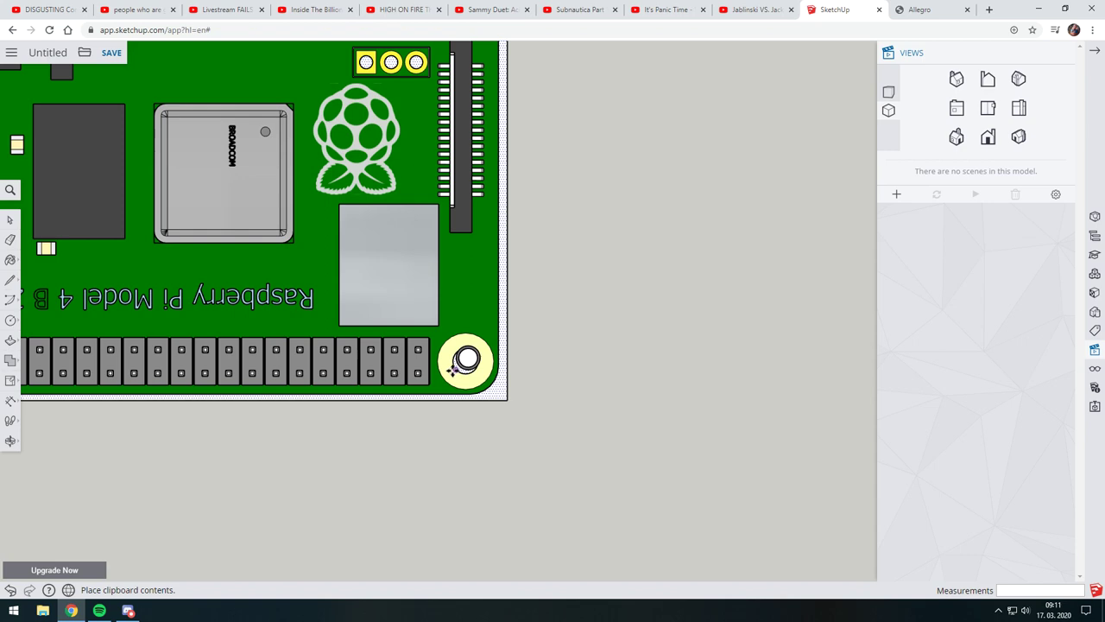
pyautogui.scroll(4, 450, 369)
pyautogui.scroll(3, 455, 366)
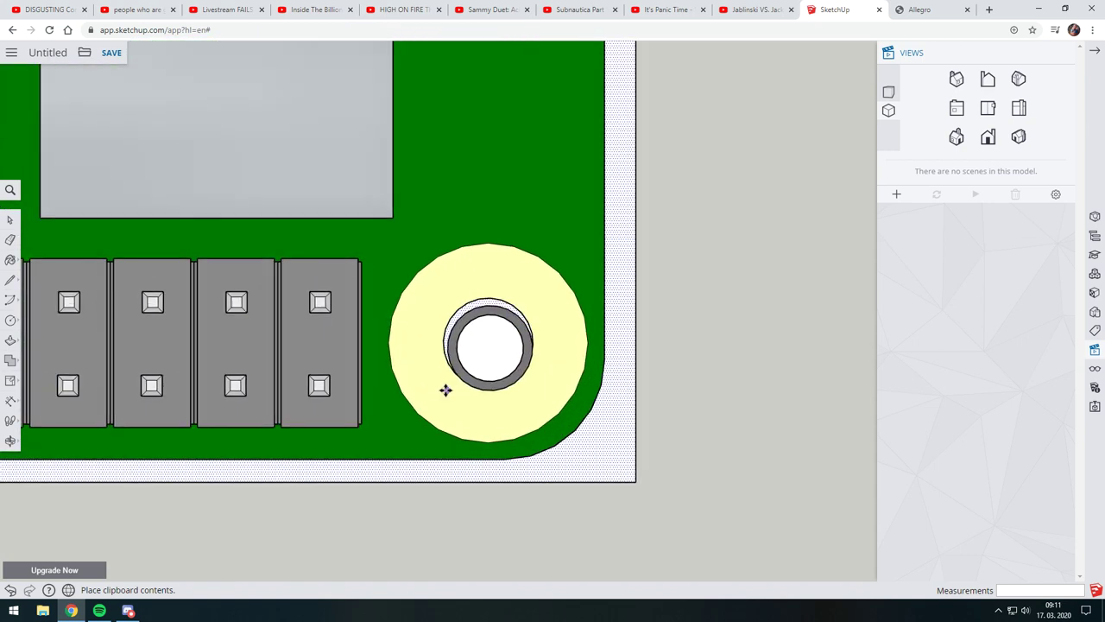
pyautogui.click(444, 383)
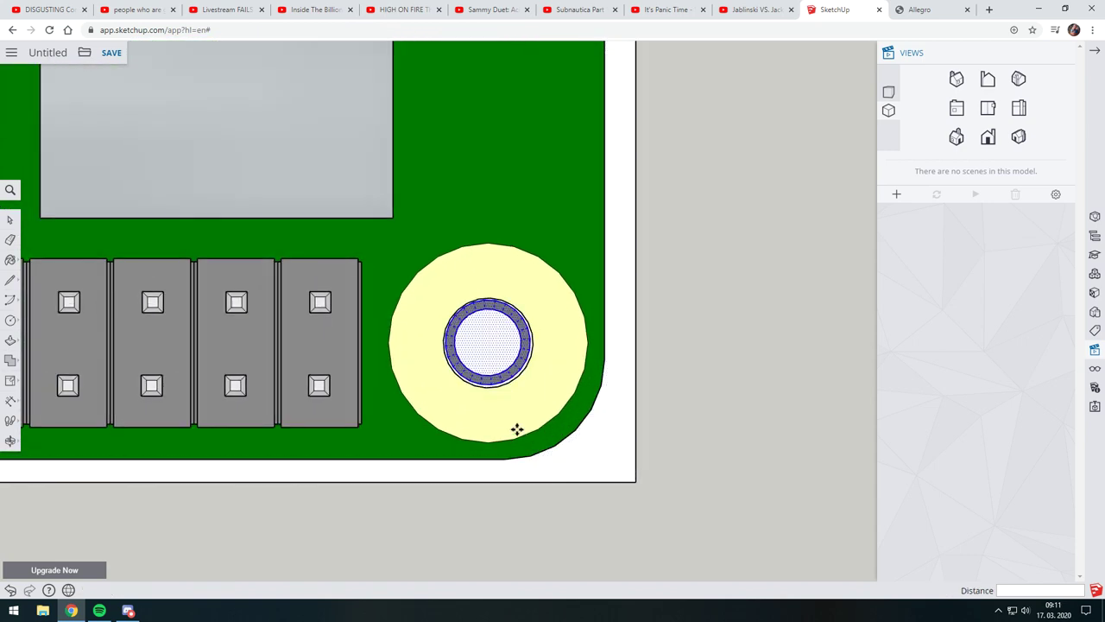
pyautogui.moveTo(516, 430); pyautogui.dragTo(502, 309, button='middle')
pyautogui.scroll(-3, 502, 309)
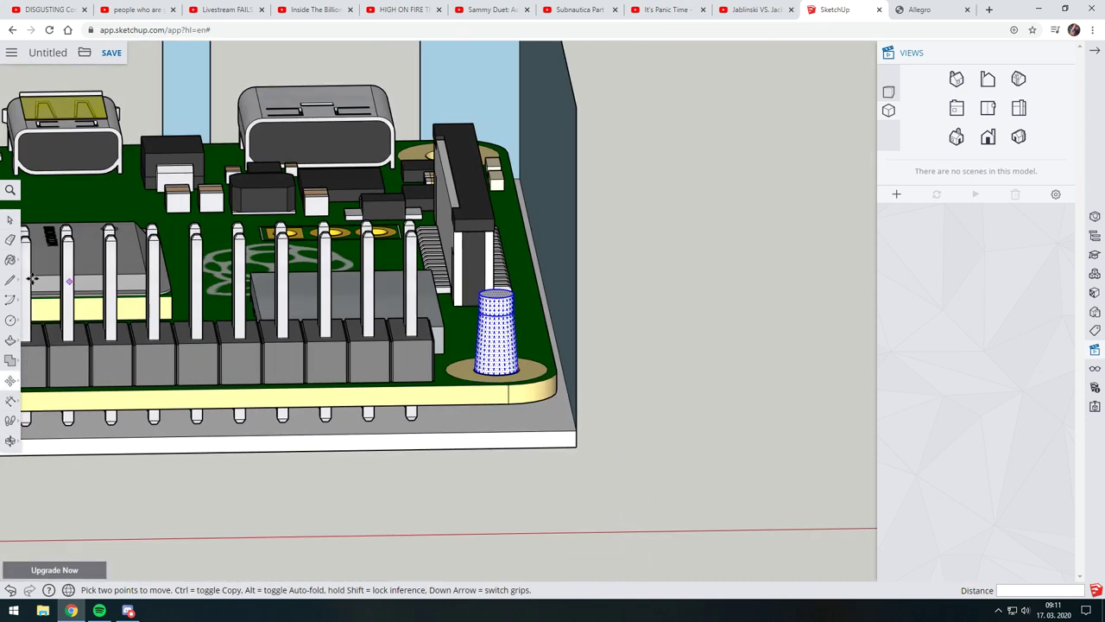
# Step: Move the post down through the board
pyautogui.click(10, 380)
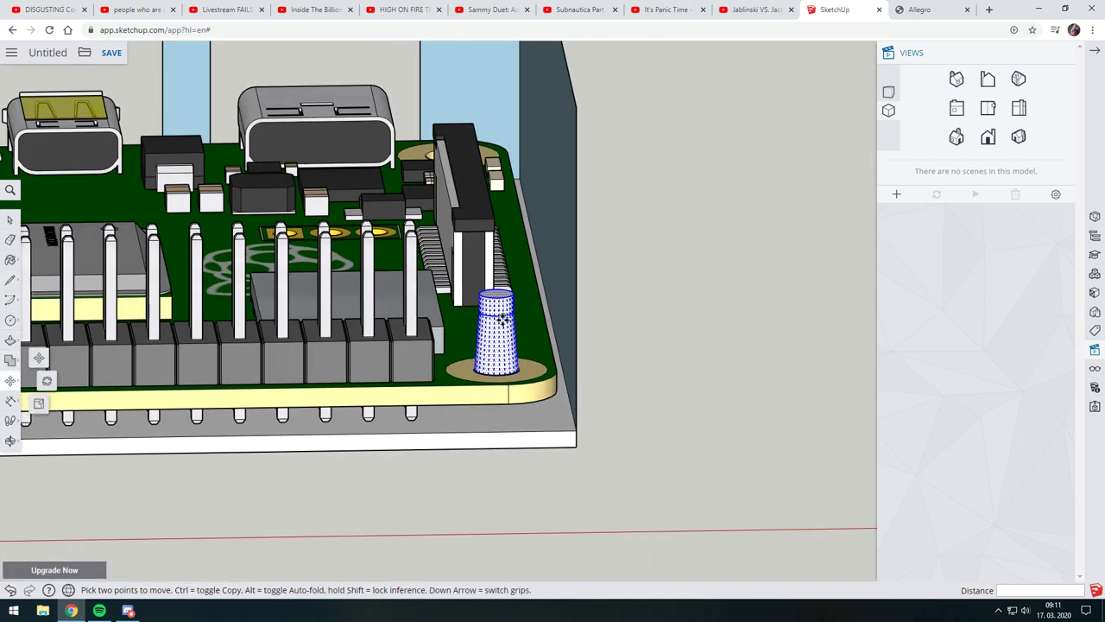
pyautogui.click(500, 326)
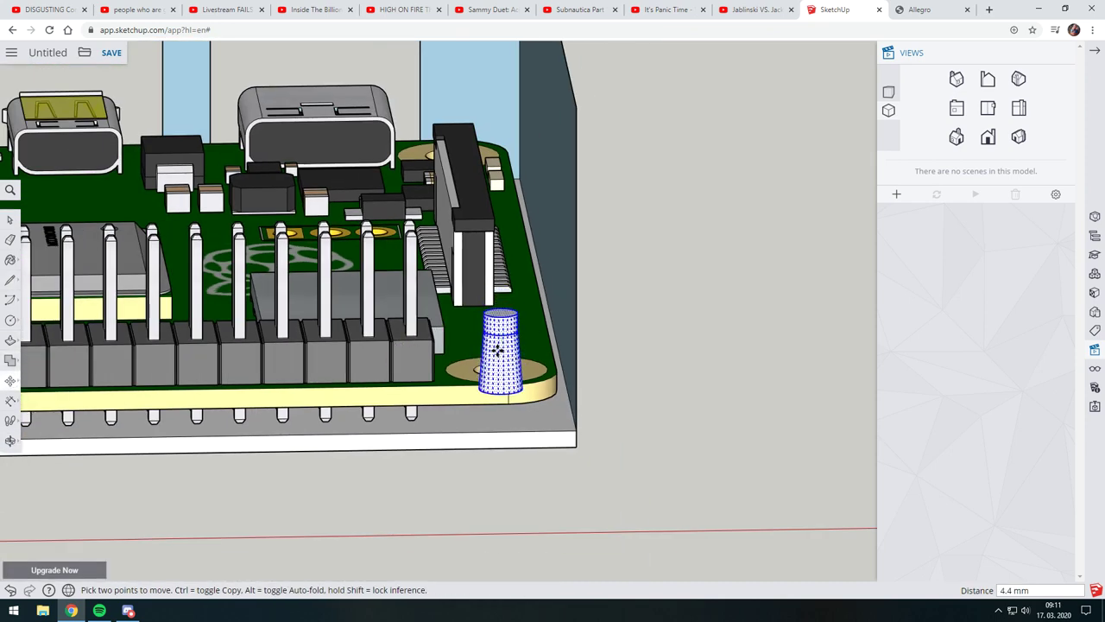
pyautogui.click(498, 386)
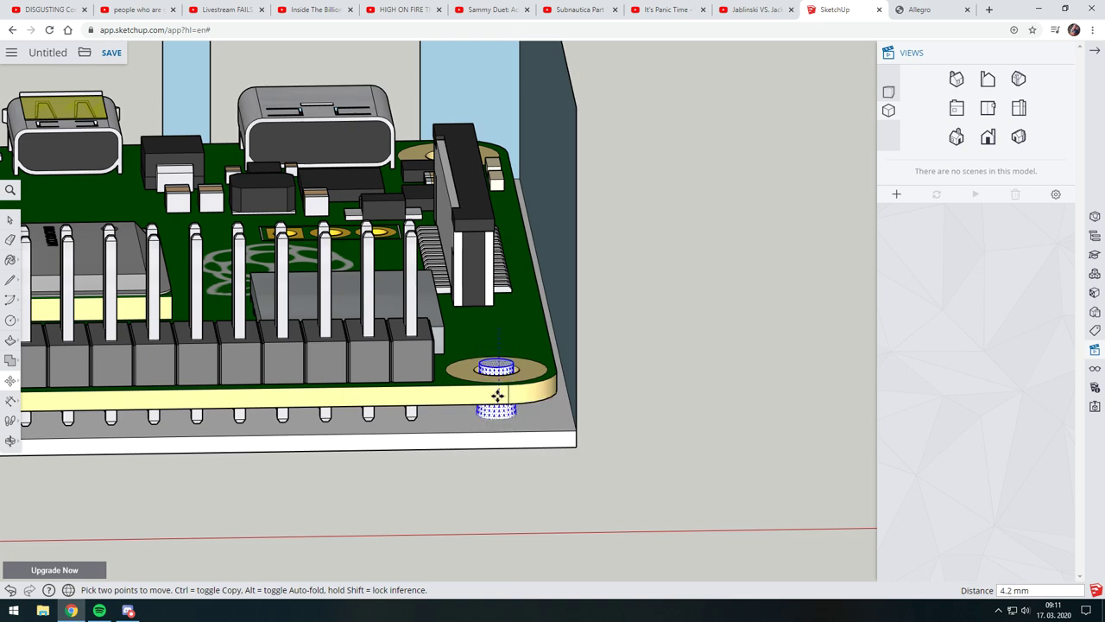
pyautogui.moveTo(549, 367); pyautogui.dragTo(543, 481, button='middle')
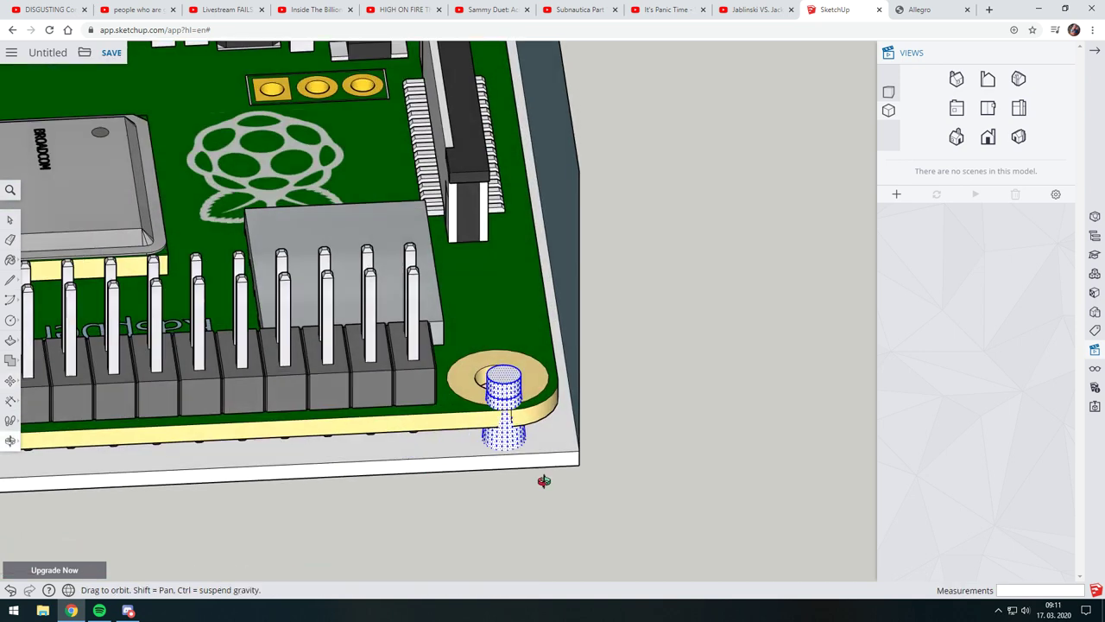
# Step: From a flat standard view, move the post into the mounting hole's centre
pyautogui.click(987, 109)
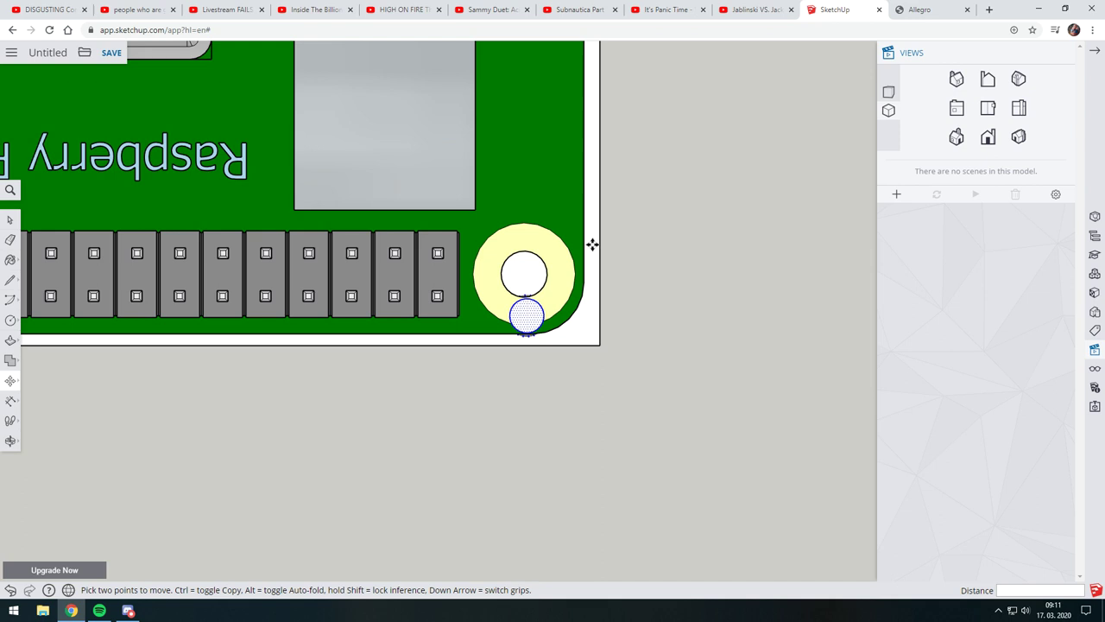
pyautogui.click(528, 317)
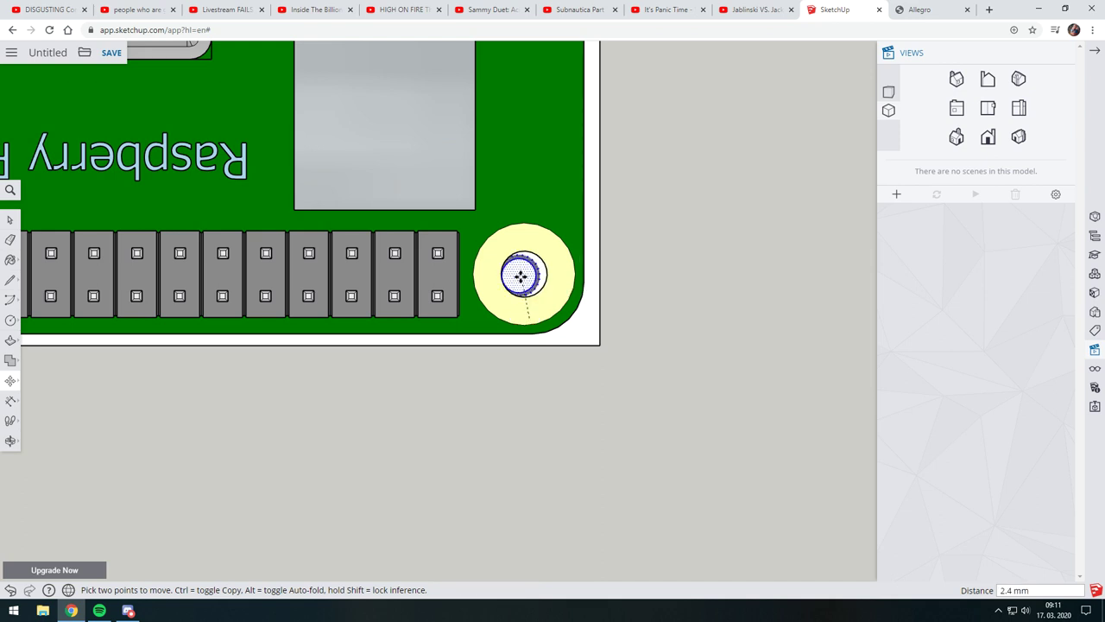
pyautogui.scroll(3, 521, 276)
pyautogui.scroll(2, 527, 283)
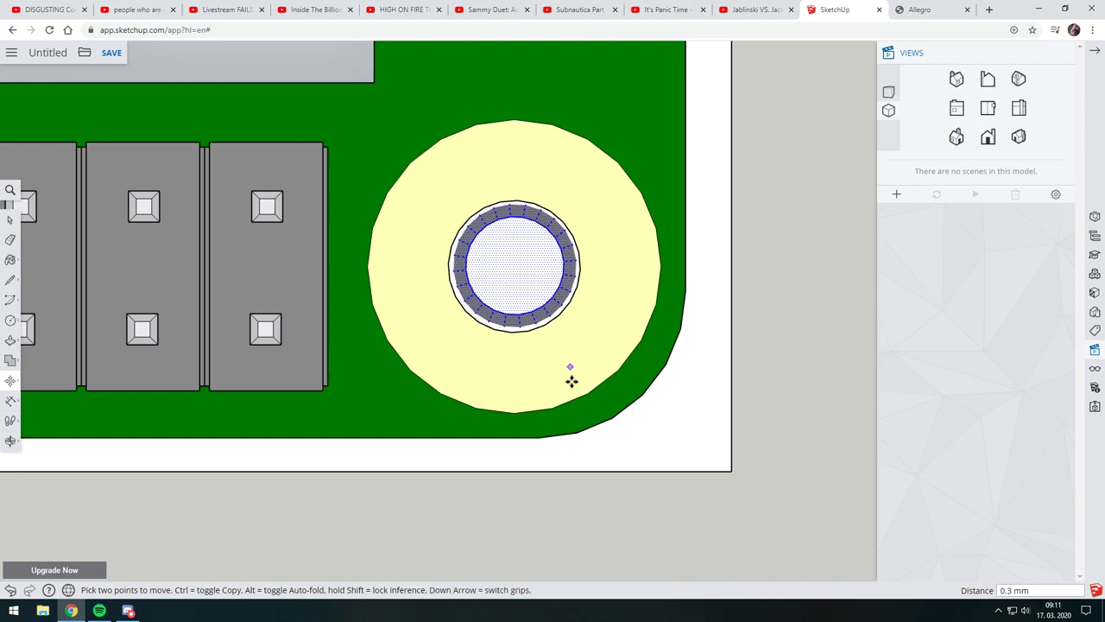
pyautogui.moveTo(572, 381)
pyautogui.mouseDown(button='middle')
pyautogui.moveTo(538, 163)
pyautogui.moveTo(521, 328)
pyautogui.moveTo(645, 335)
pyautogui.moveTo(582, 438)
pyautogui.moveTo(637, 457)
pyautogui.mouseUp(button='middle')
pyautogui.moveTo(652, 358); pyautogui.dragTo(436, 291, button='middle')
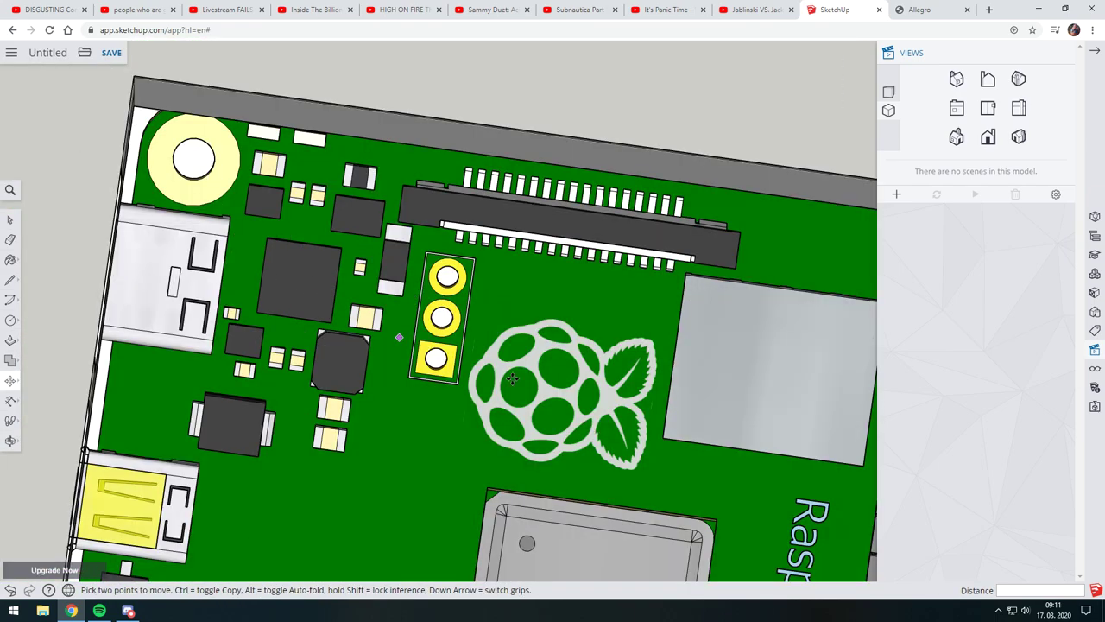
pyautogui.moveTo(512, 378)
pyautogui.mouseDown(button='middle')
pyautogui.moveTo(414, 216)
pyautogui.moveTo(516, 443)
pyautogui.mouseUp(button='middle')
pyautogui.scroll(-2, 515, 443)
pyautogui.scroll(-2, 515, 443)
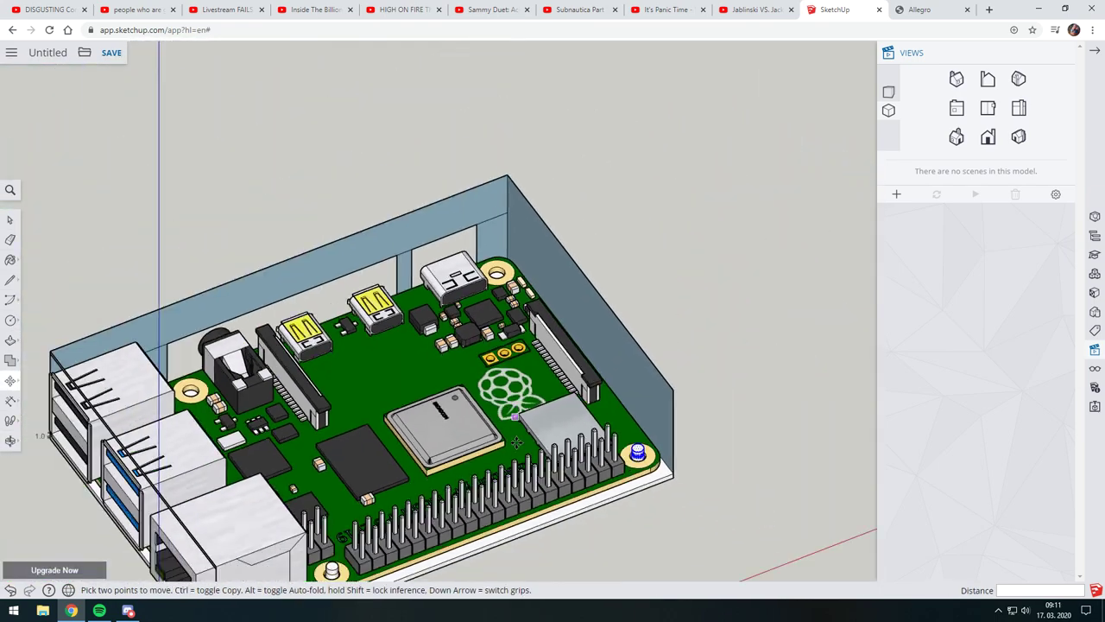
pyautogui.moveTo(418, 457)
pyautogui.mouseDown(button='middle')
pyautogui.moveTo(440, 466)
pyautogui.moveTo(304, 237)
pyautogui.moveTo(414, 285)
pyautogui.moveTo(542, 316)
pyautogui.moveTo(482, 199)
pyautogui.mouseUp(button='middle')
pyautogui.press('m')
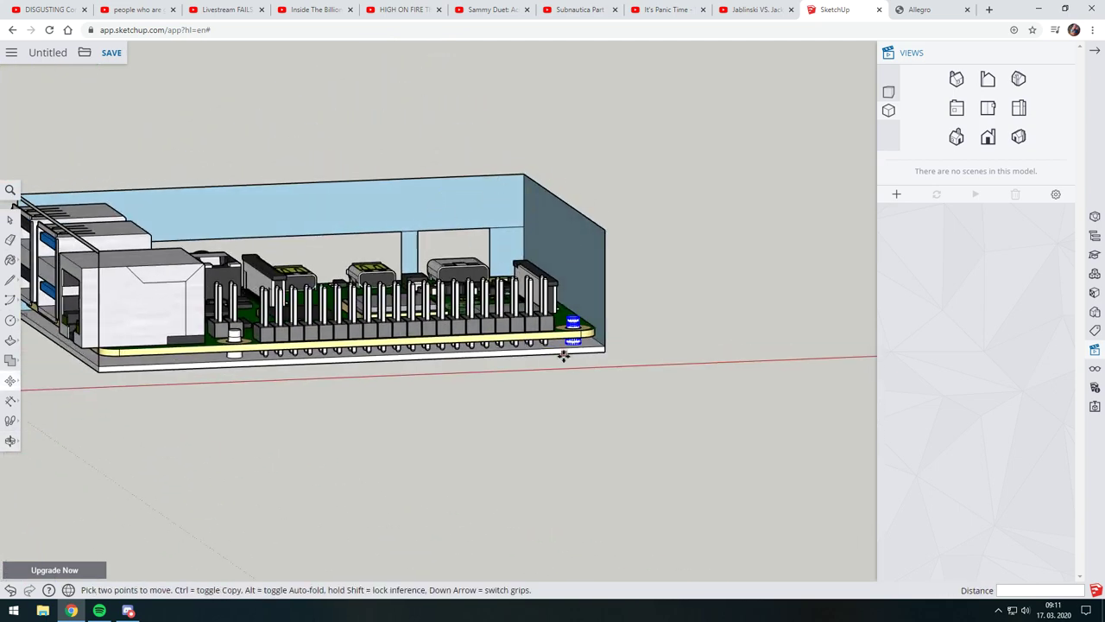
pyautogui.moveTo(563, 356)
pyautogui.mouseDown(button='middle')
pyautogui.moveTo(483, 306)
pyautogui.moveTo(315, 335)
pyautogui.mouseUp(button='middle')
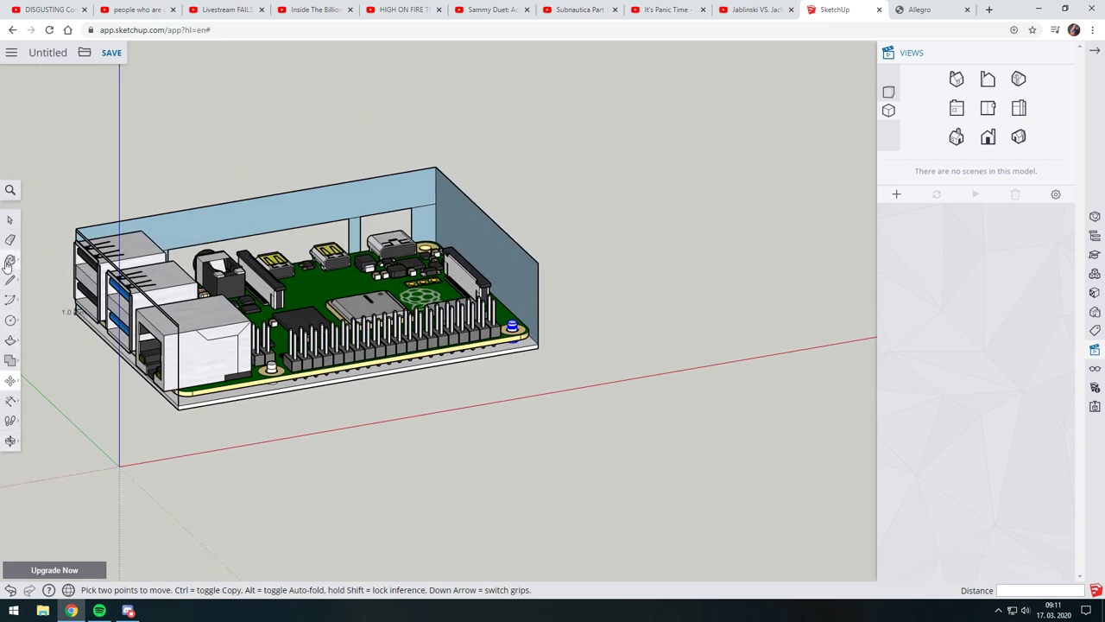
# Step: Draw a rectangle from the case's front left to front right corner, then select the new face
pyautogui.click(13, 322)
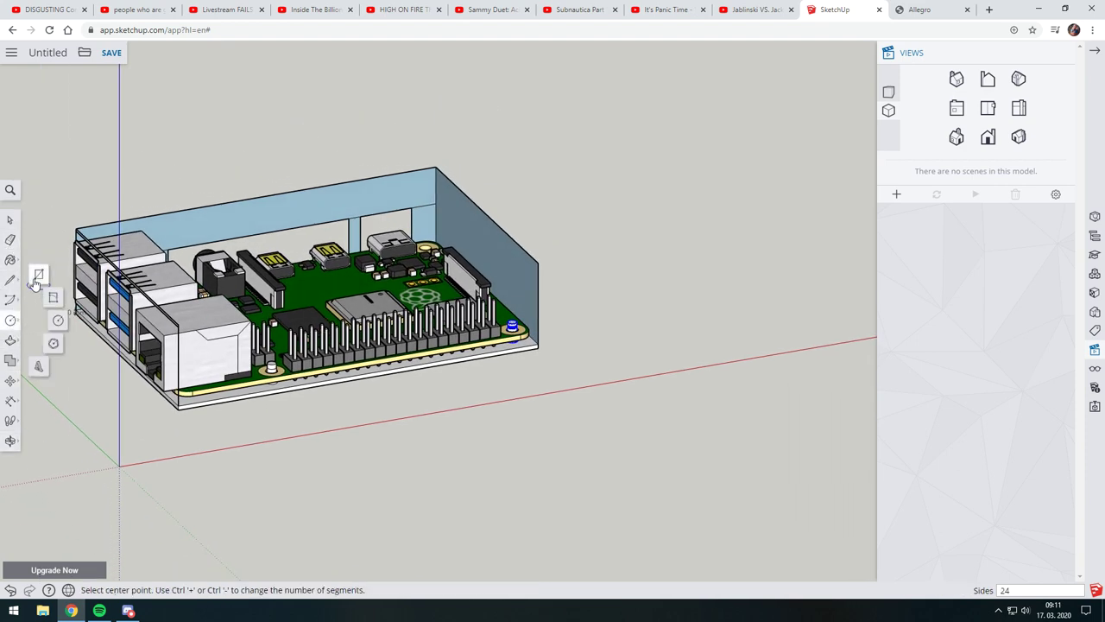
pyautogui.click(37, 278)
pyautogui.click(179, 323)
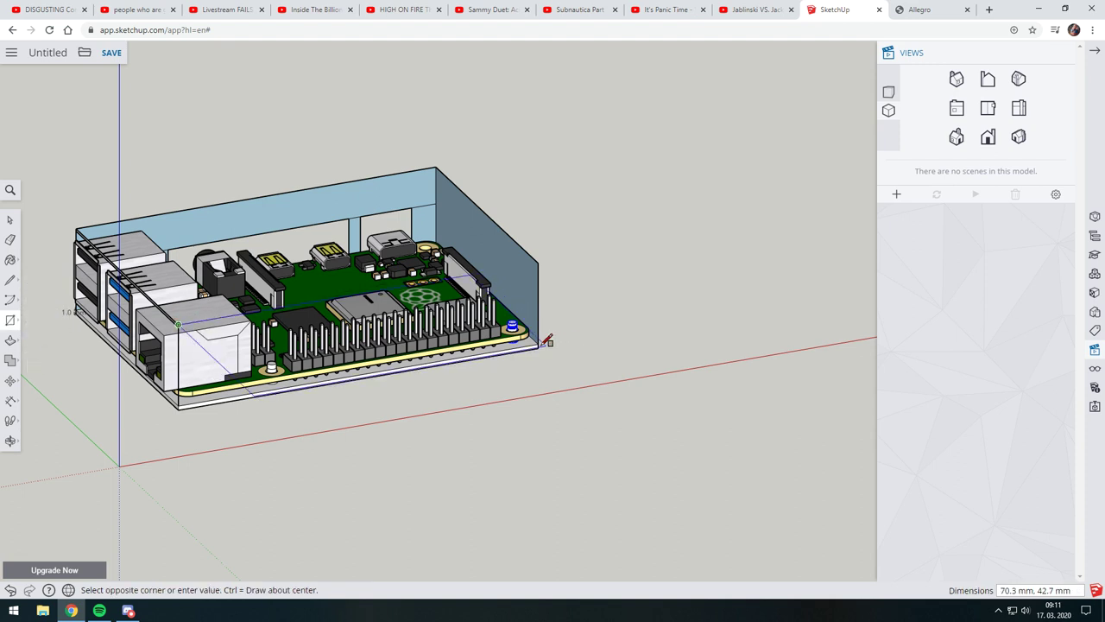
pyautogui.click(536, 344)
pyautogui.moveTo(205, 385)
pyautogui.mouseDown(button='middle')
pyautogui.moveTo(469, 308)
pyautogui.moveTo(452, 337)
pyautogui.mouseUp(button='middle')
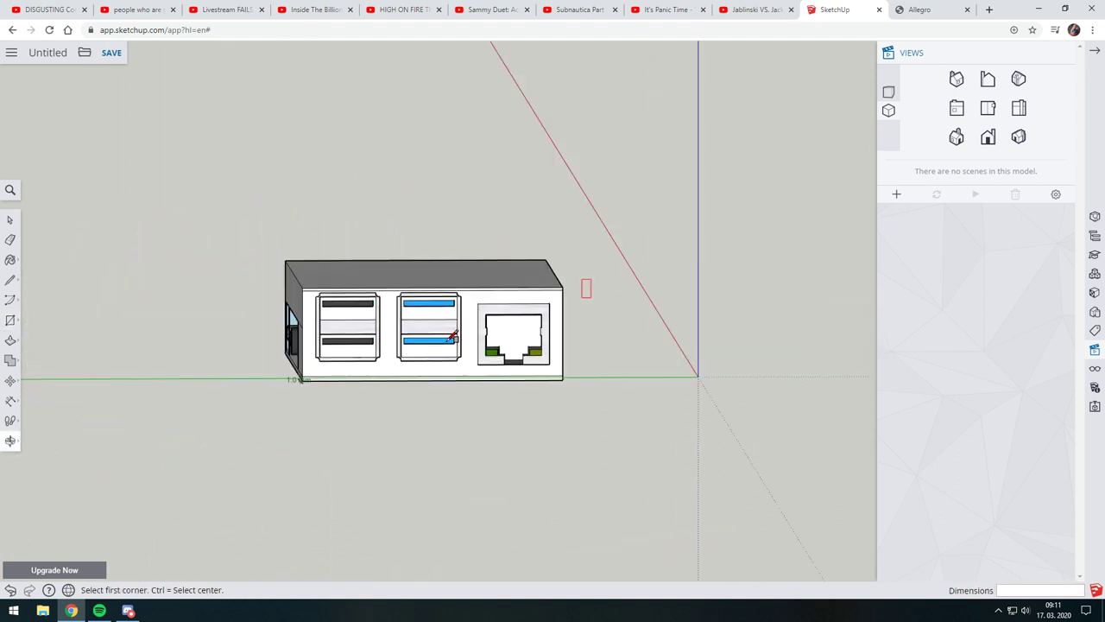
pyautogui.click(6, 221)
pyautogui.click(394, 370)
pyautogui.moveTo(395, 370)
pyautogui.mouseDown(button='middle')
pyautogui.moveTo(481, 343)
pyautogui.moveTo(430, 346)
pyautogui.mouseUp(button='middle')
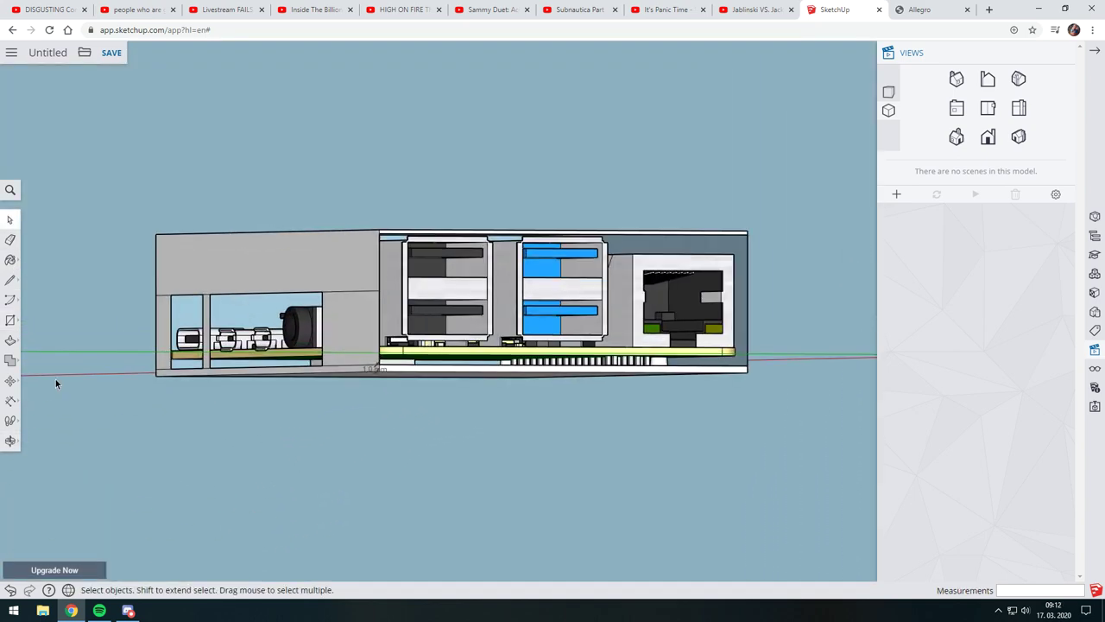
pyautogui.click(13, 363)
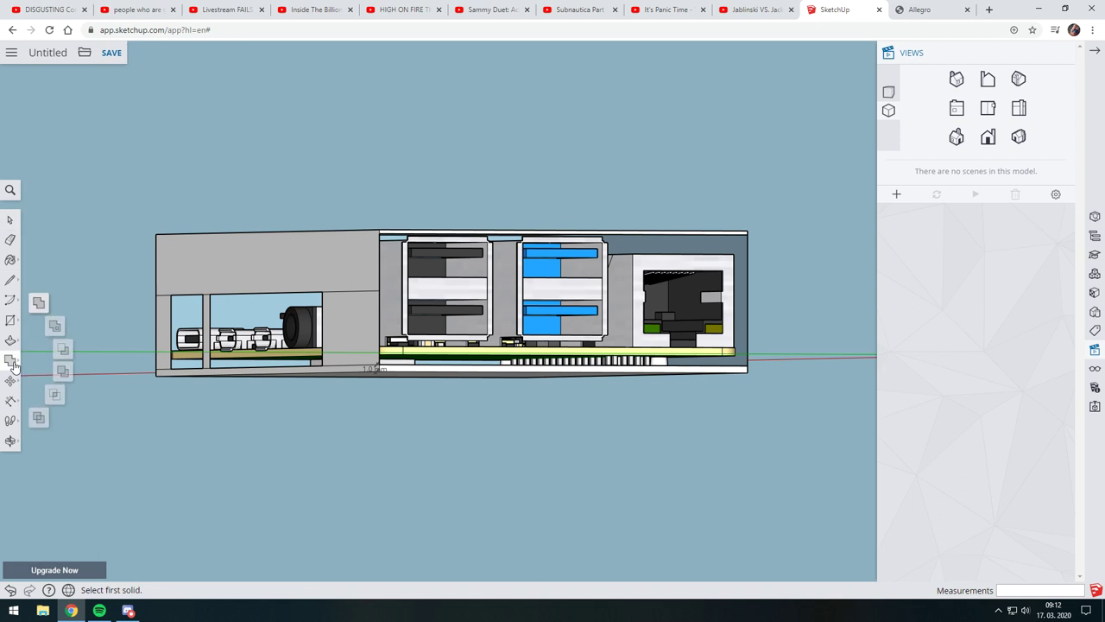
pyautogui.click(38, 307)
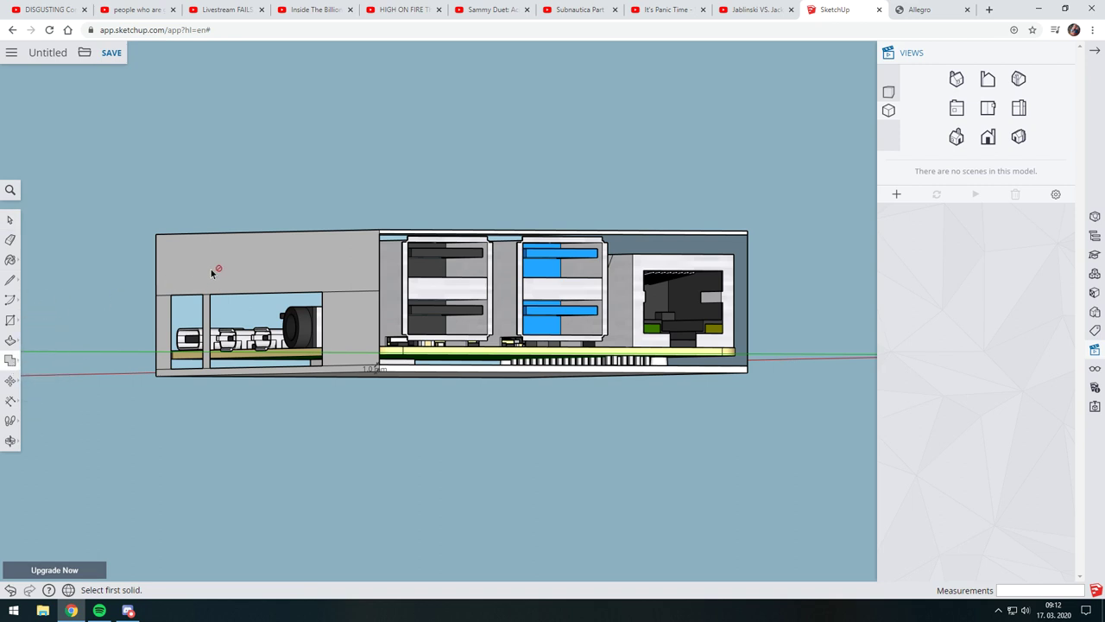
pyautogui.click(12, 363)
# Step: Push/Pull the hatched wall face at the case's left end
pyautogui.click(10, 342)
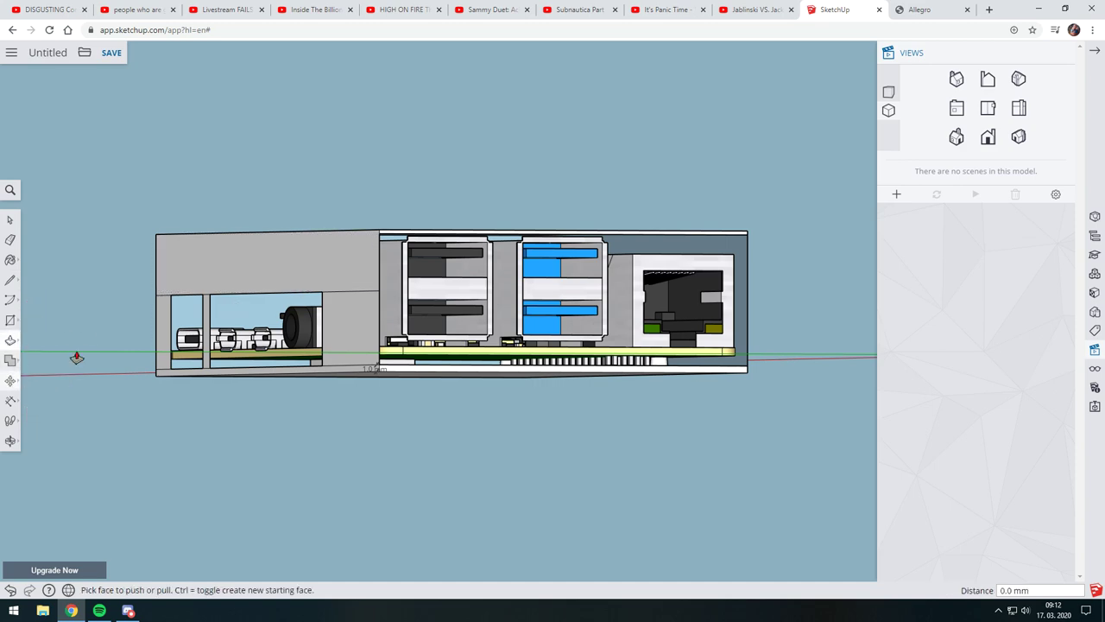
pyautogui.moveTo(504, 278)
pyautogui.mouseDown(button='middle')
pyautogui.moveTo(387, 304)
pyautogui.moveTo(245, 292)
pyautogui.mouseUp(button='middle')
pyautogui.scroll(3, 244, 288)
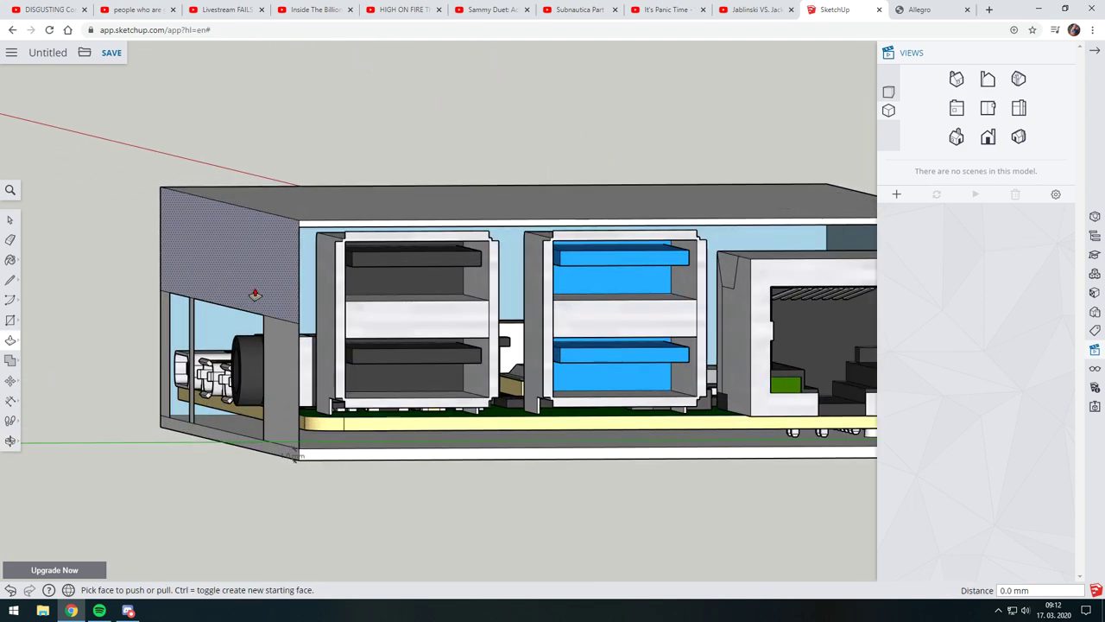
pyautogui.click(246, 295)
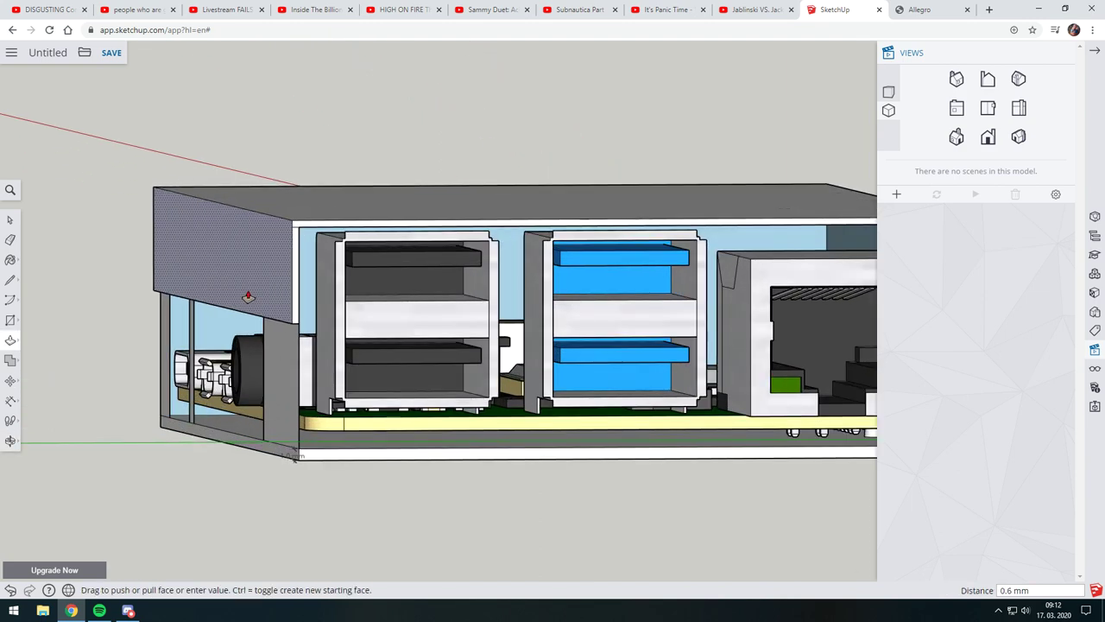
pyautogui.moveTo(279, 336); pyautogui.dragTo(264, 329, button='middle')
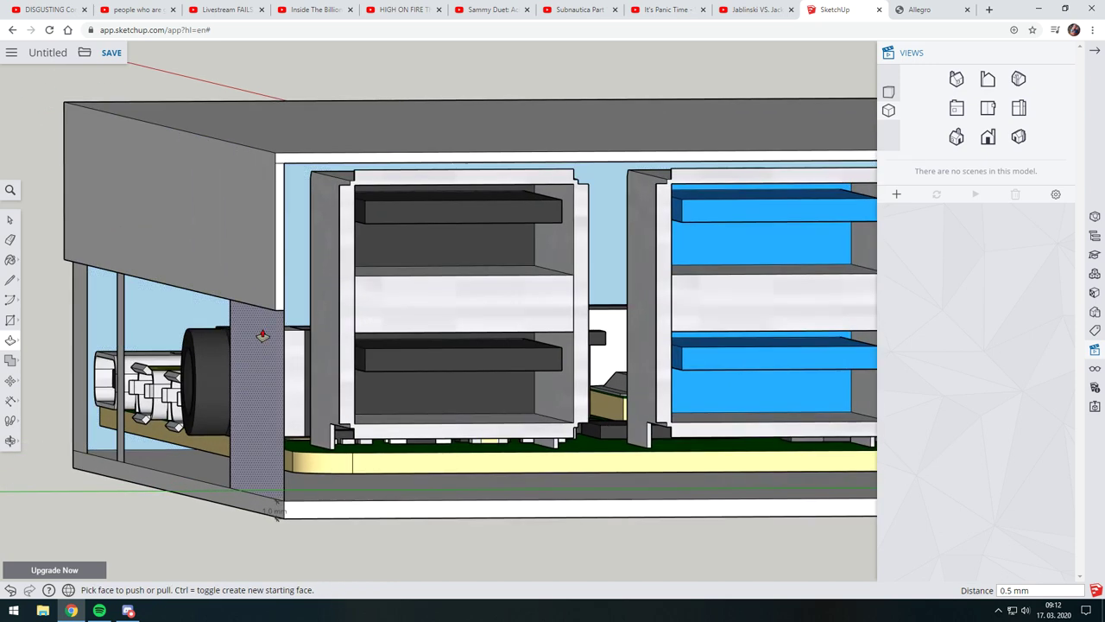
pyautogui.moveTo(366, 313); pyautogui.dragTo(237, 359, button='middle')
# Step: Dimension the wall gap between its two endpoints, placing the label above the wall
pyautogui.click(11, 401)
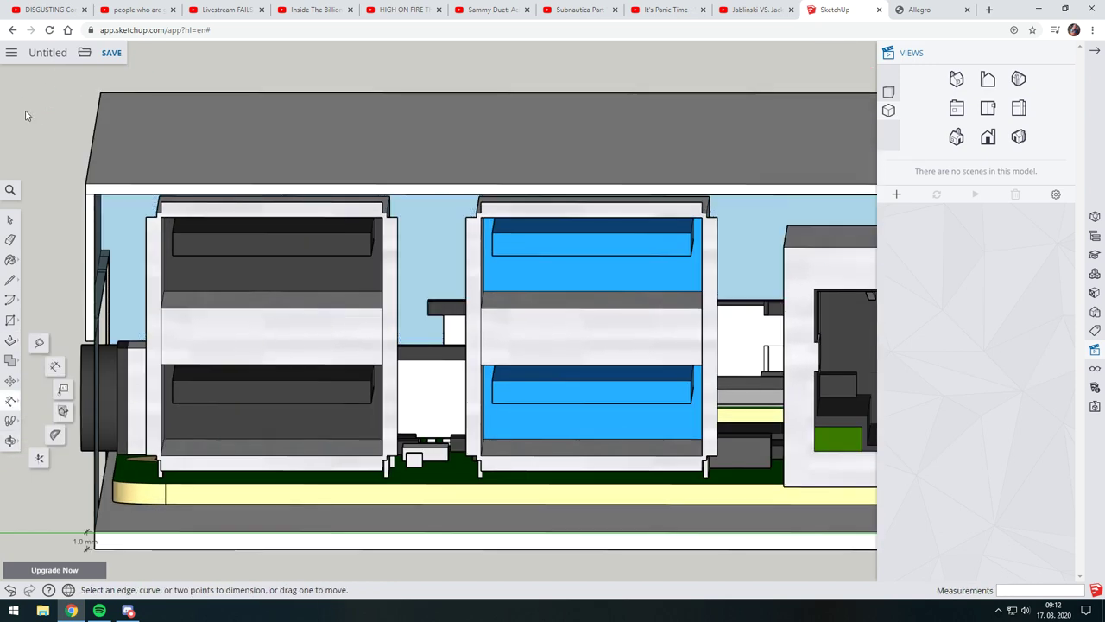
pyautogui.click(87, 194)
pyautogui.click(94, 192)
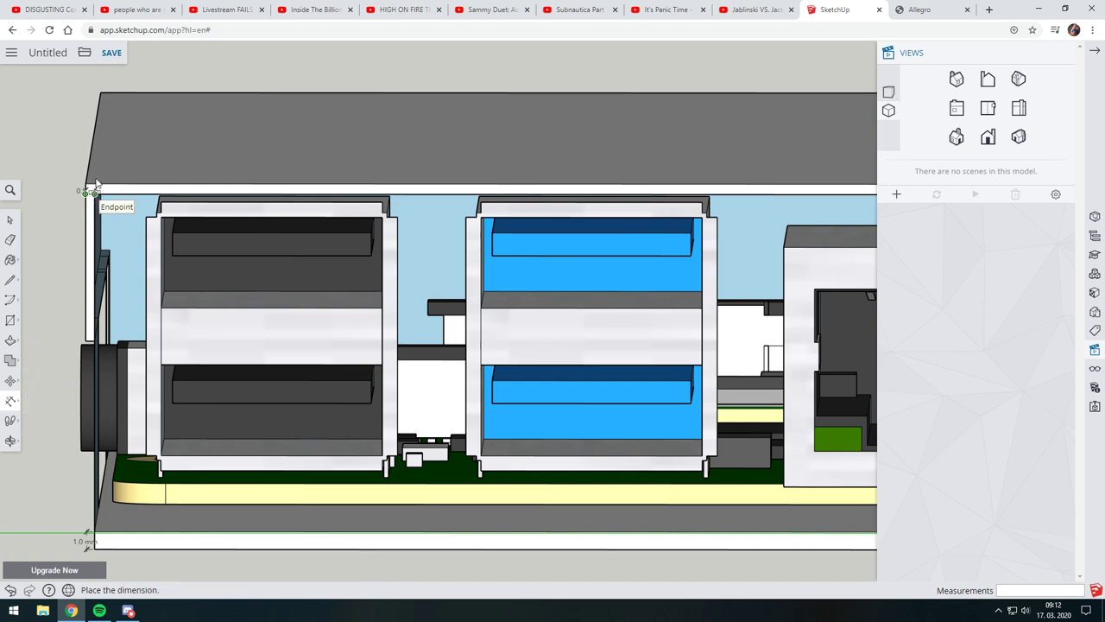
pyautogui.click(95, 162)
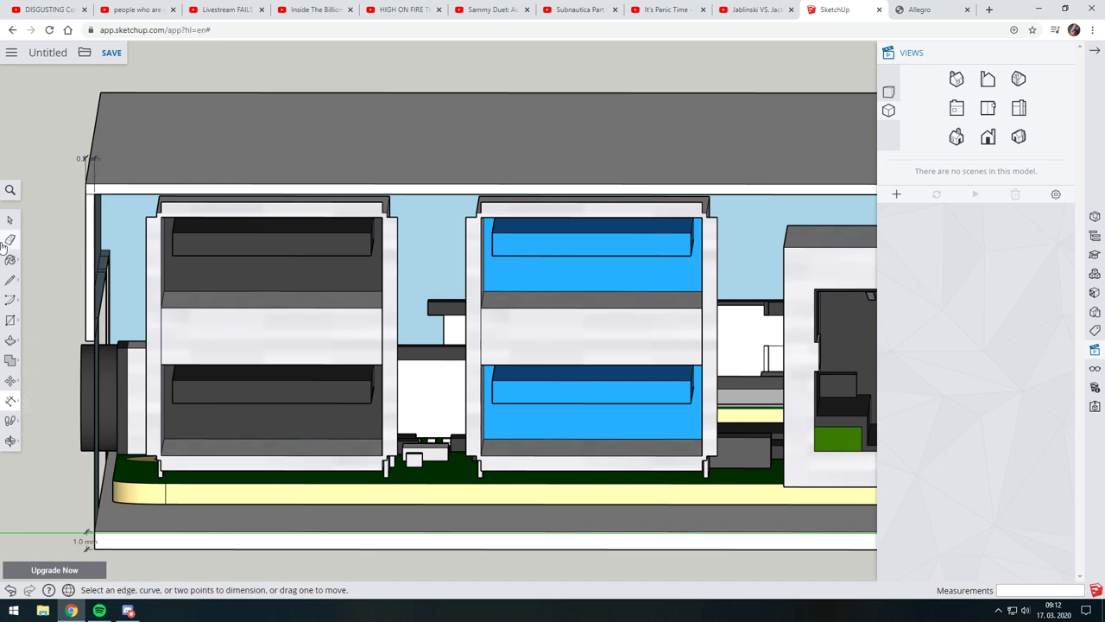
pyautogui.click(11, 341)
pyautogui.moveTo(129, 259)
pyautogui.mouseDown(button='middle')
pyautogui.moveTo(197, 201)
pyautogui.moveTo(178, 329)
pyautogui.mouseUp(button='middle')
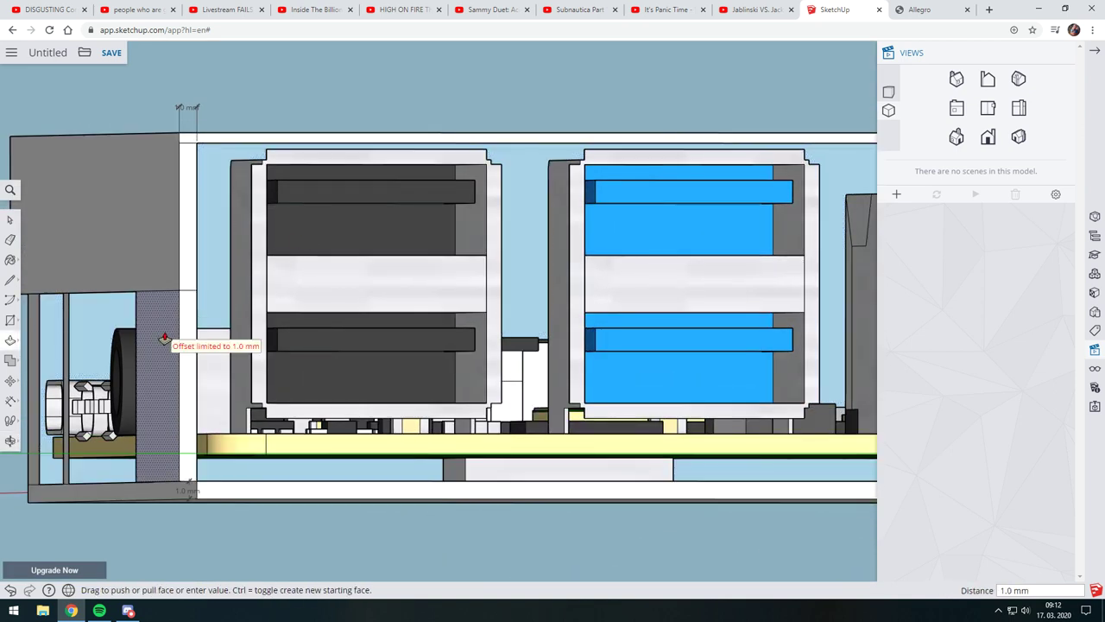
# Step: Extend the left-end side face 1.0 mm and two thin strips, one by 0.5 mm
pyautogui.click(164, 338)
pyautogui.scroll(3, 79, 328)
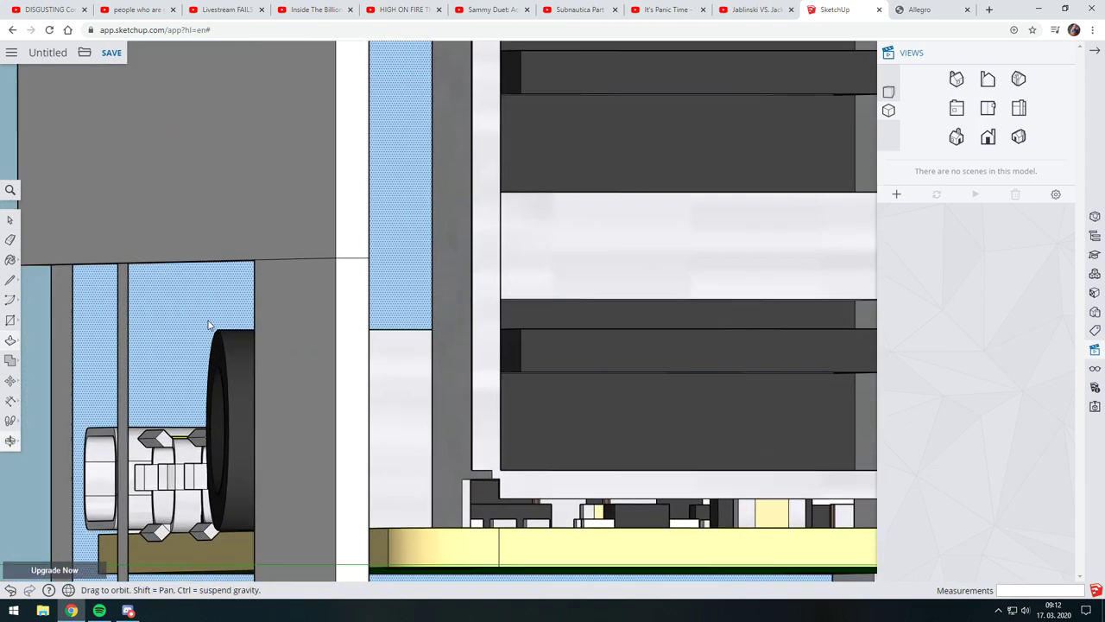
pyautogui.scroll(2, 172, 319)
pyautogui.click(234, 304)
pyautogui.click(232, 303)
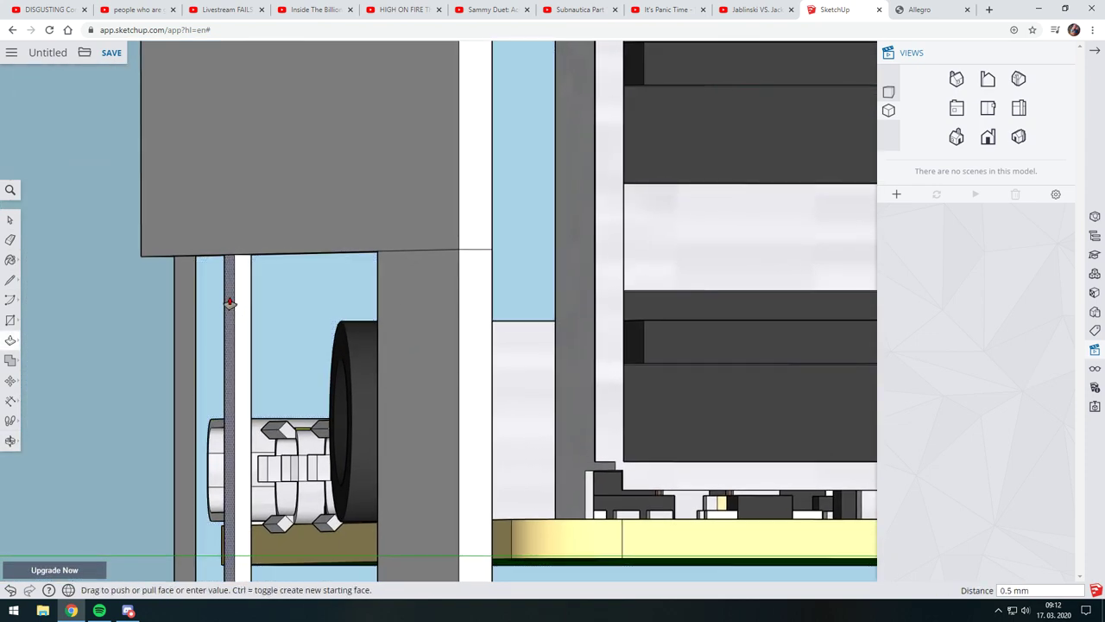
pyautogui.moveTo(337, 291)
pyautogui.mouseDown(button='middle')
pyautogui.moveTo(264, 267)
pyautogui.moveTo(311, 286)
pyautogui.mouseUp(button='middle')
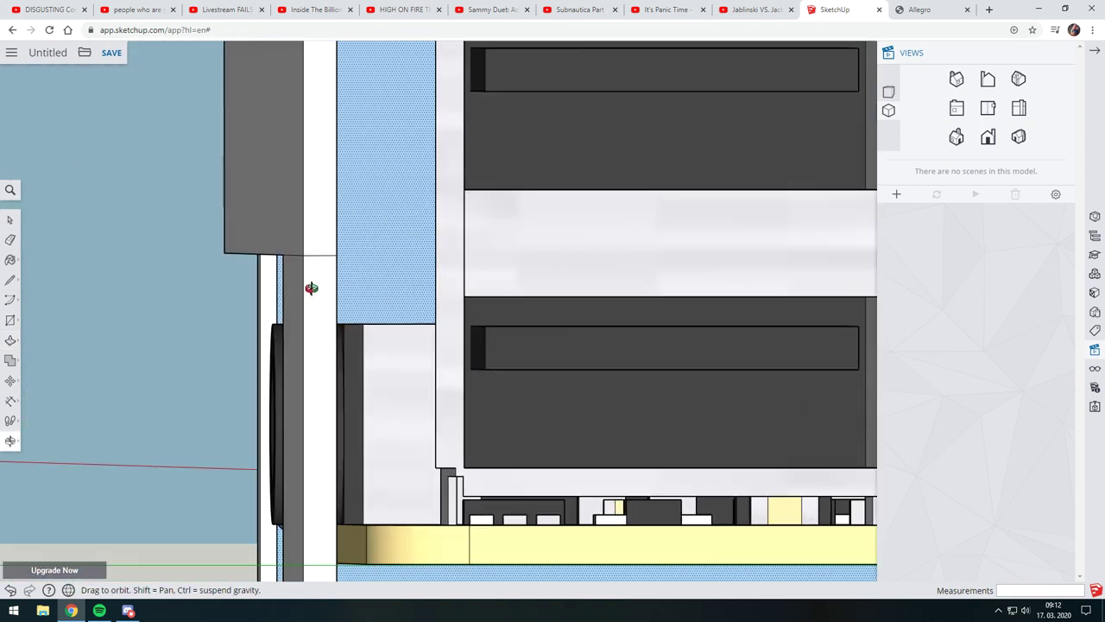
pyautogui.scroll(2, 234, 288)
pyautogui.moveTo(234, 288); pyautogui.dragTo(329, 283, button='middle')
pyautogui.scroll(2, 329, 281)
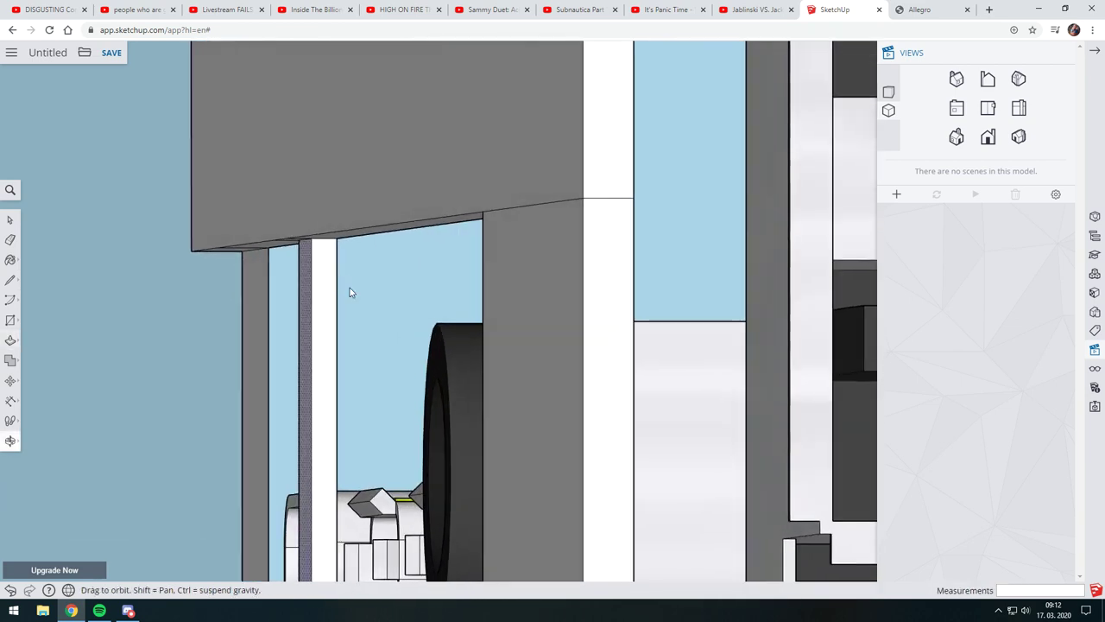
pyautogui.click(285, 277)
pyautogui.click(284, 278)
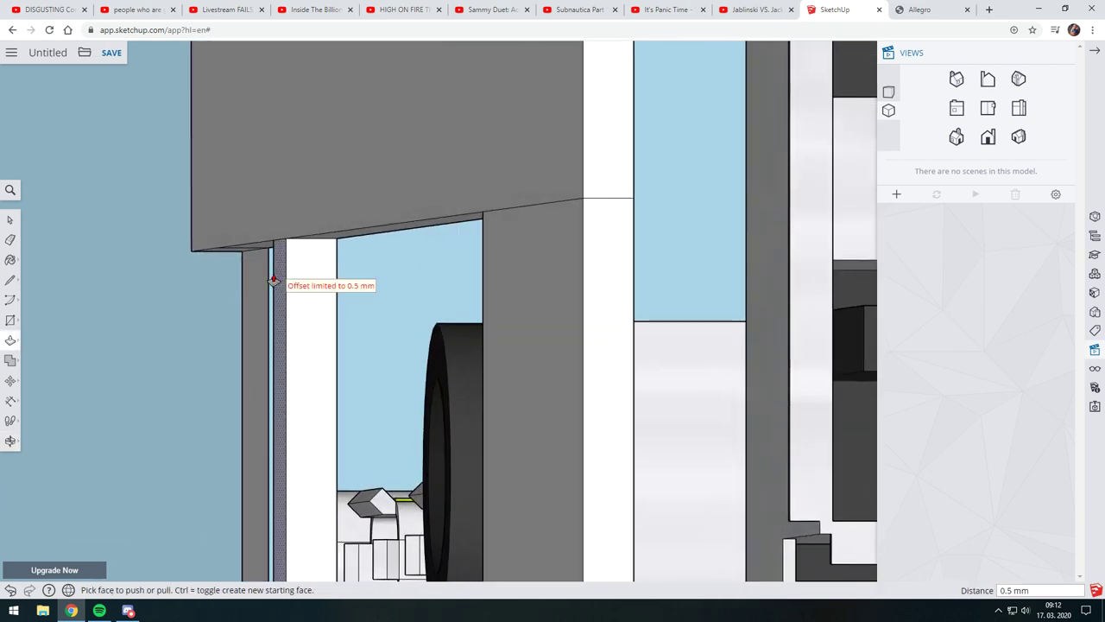
pyautogui.scroll(2, 285, 276)
pyautogui.moveTo(304, 271)
pyautogui.mouseDown(button='middle')
pyautogui.moveTo(279, 249)
pyautogui.moveTo(292, 267)
pyautogui.moveTo(281, 279)
pyautogui.mouseUp(button='middle')
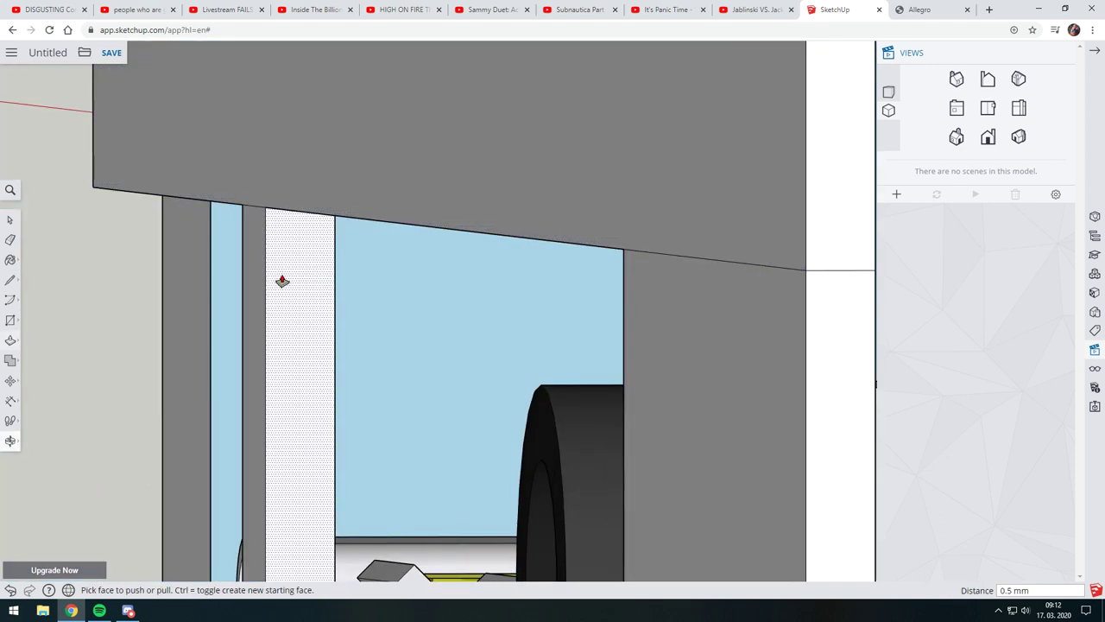
# Step: Push the narrow gap face, floor-edge strip and two small corner faces out about 1.0 mm
pyautogui.click(201, 265)
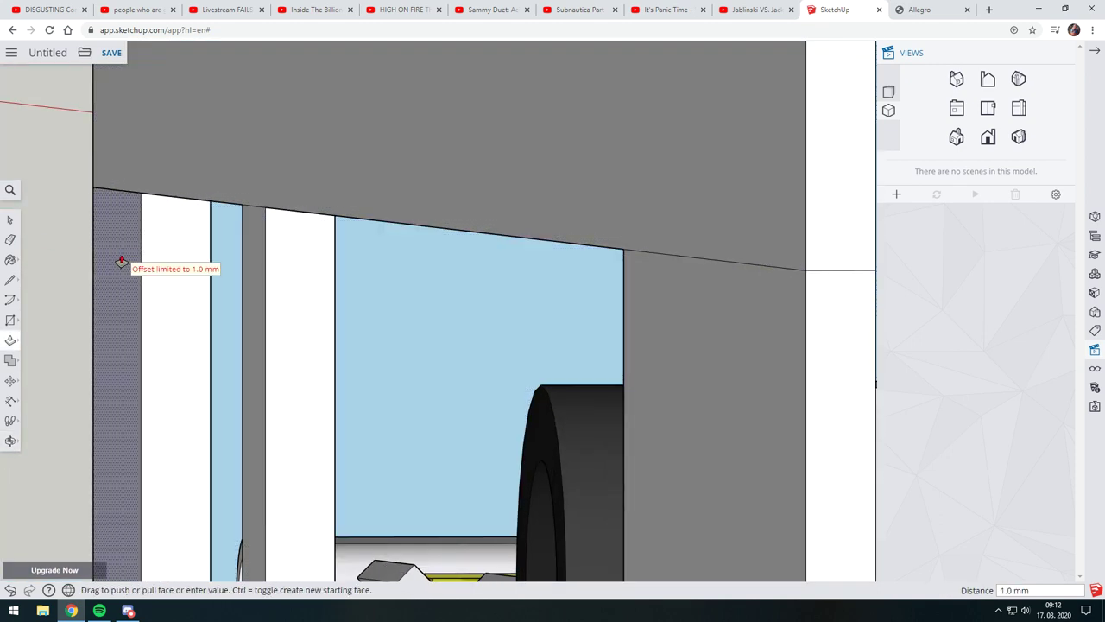
pyautogui.click(89, 264)
pyautogui.moveTo(138, 278); pyautogui.dragTo(176, 245, button='middle')
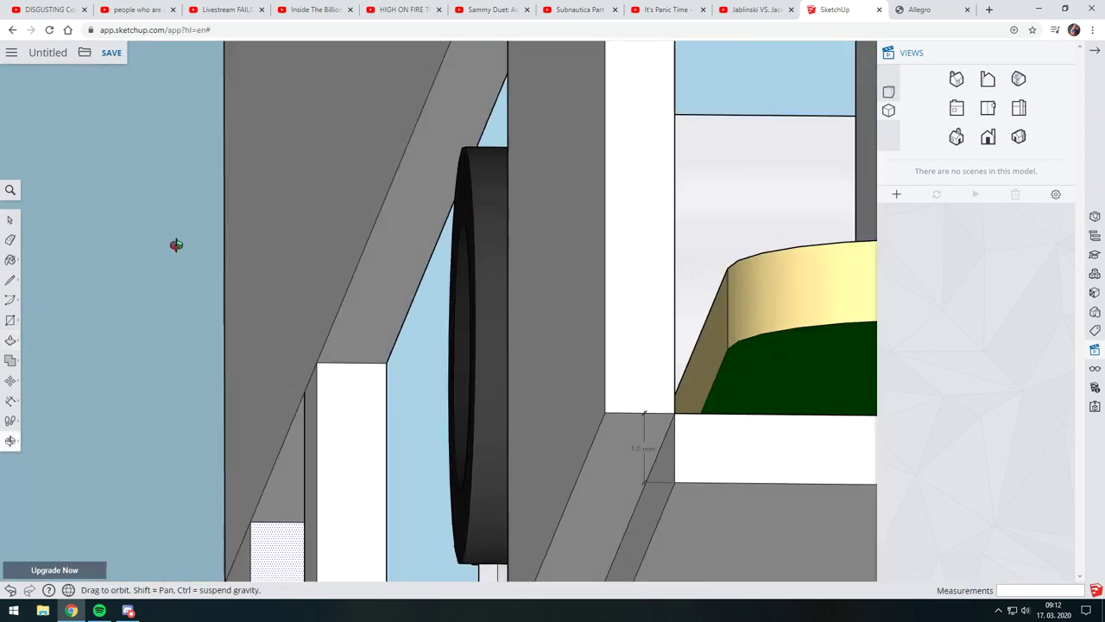
pyautogui.moveTo(291, 320)
pyautogui.mouseDown(button='middle')
pyautogui.moveTo(381, 356)
pyautogui.moveTo(449, 436)
pyautogui.mouseUp(button='middle')
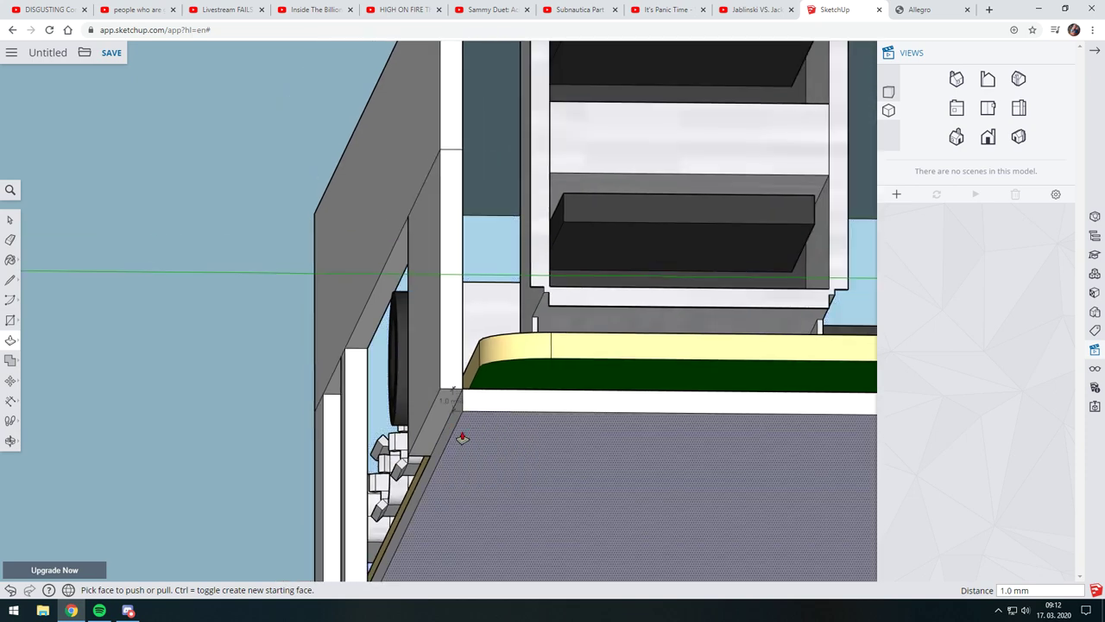
pyautogui.click(440, 423)
pyautogui.click(437, 437)
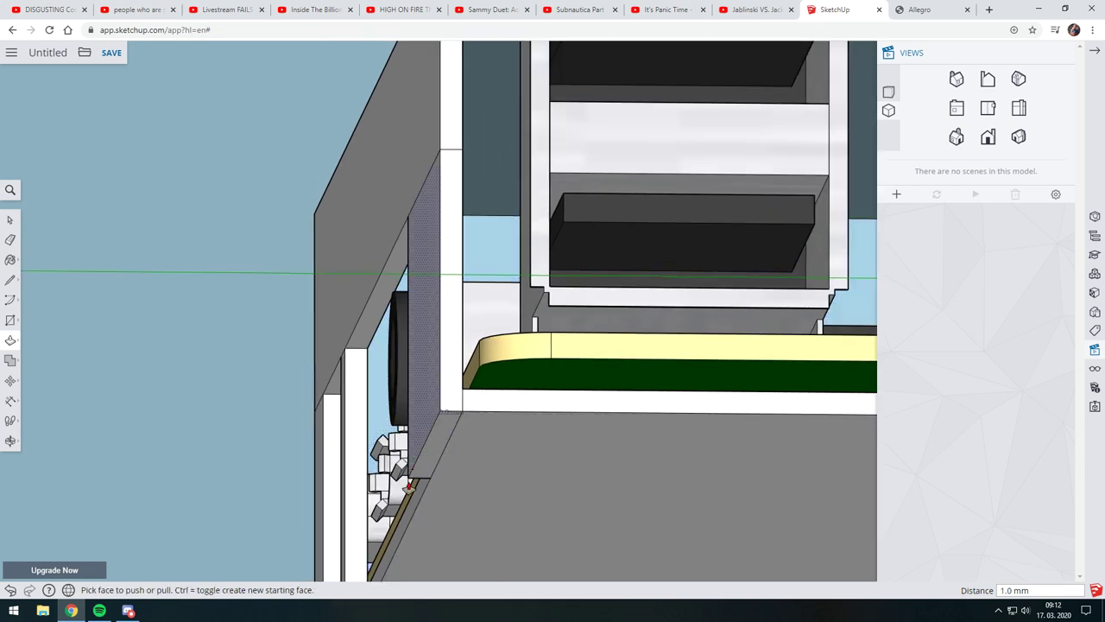
pyautogui.moveTo(436, 436)
pyautogui.mouseDown(button='middle')
pyautogui.moveTo(457, 448)
pyautogui.moveTo(485, 367)
pyautogui.mouseUp(button='middle')
pyautogui.click(485, 367)
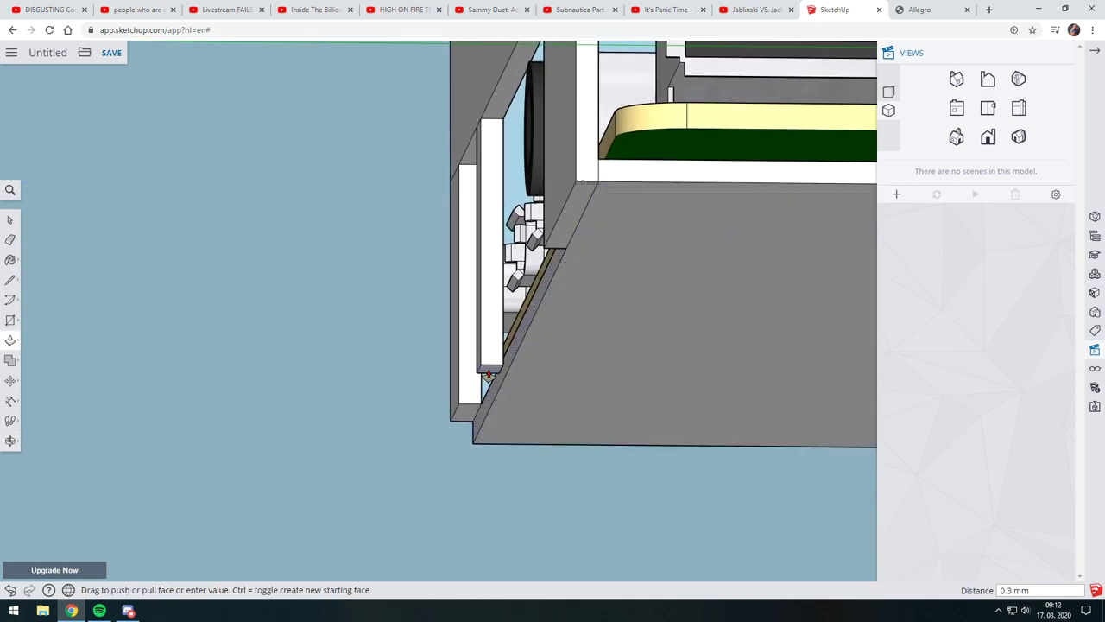
pyautogui.click(485, 395)
pyautogui.click(464, 419)
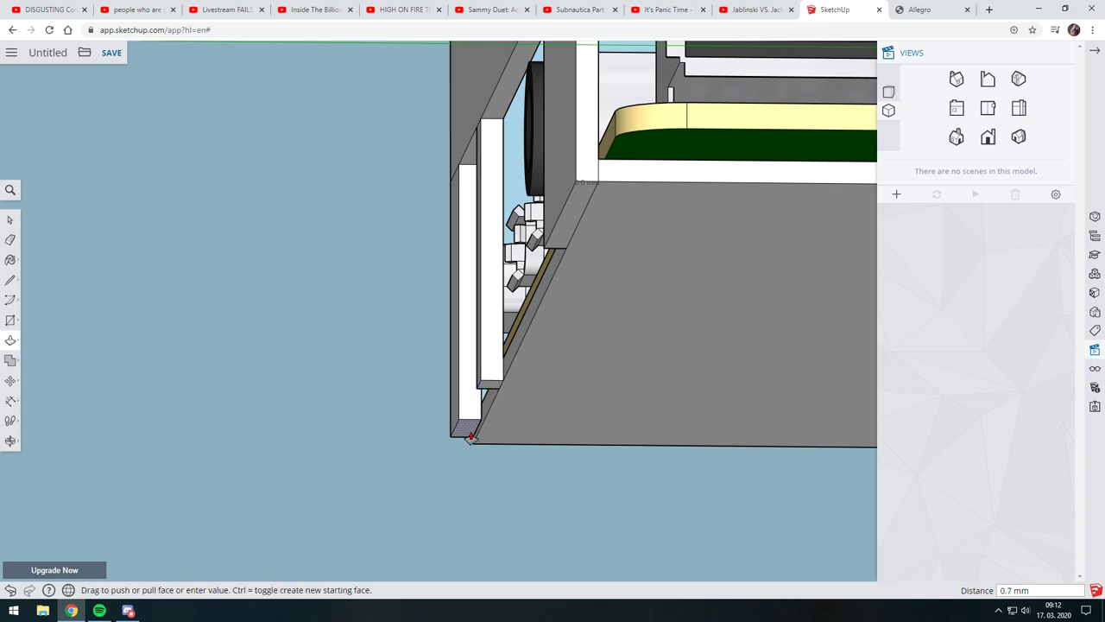
pyautogui.click(471, 443)
pyautogui.moveTo(472, 443)
pyautogui.mouseDown(button='middle')
pyautogui.moveTo(599, 407)
pyautogui.moveTo(610, 348)
pyautogui.moveTo(718, 360)
pyautogui.moveTo(576, 384)
pyautogui.mouseUp(button='middle')
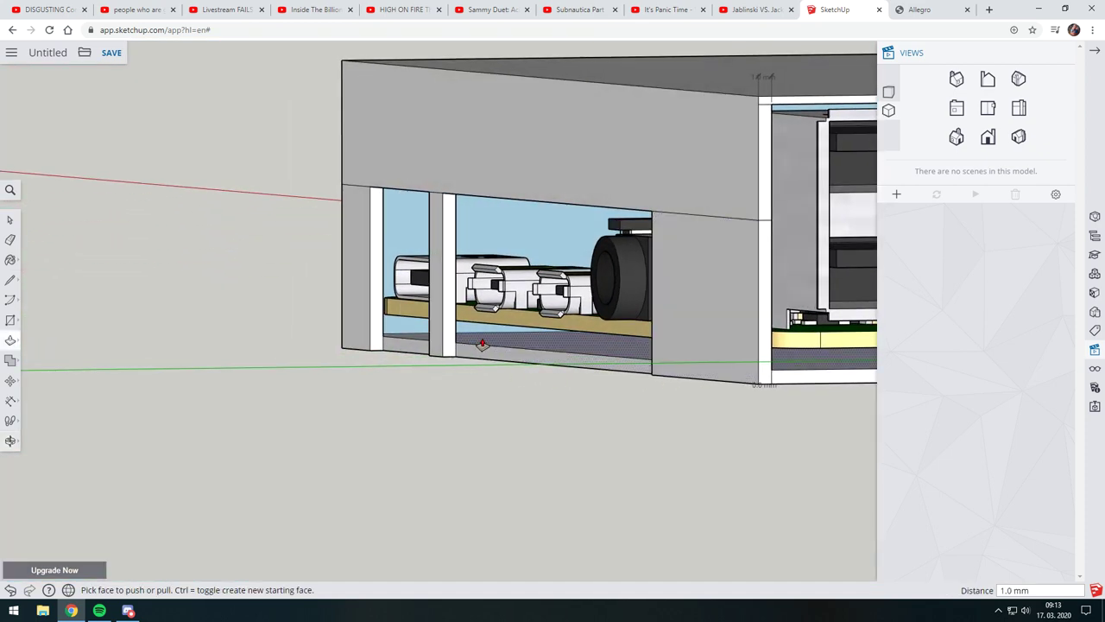
# Step: Split the lower strip below the left opening with a line and push it about 12.3 mm
pyautogui.click(11, 280)
pyautogui.click(383, 336)
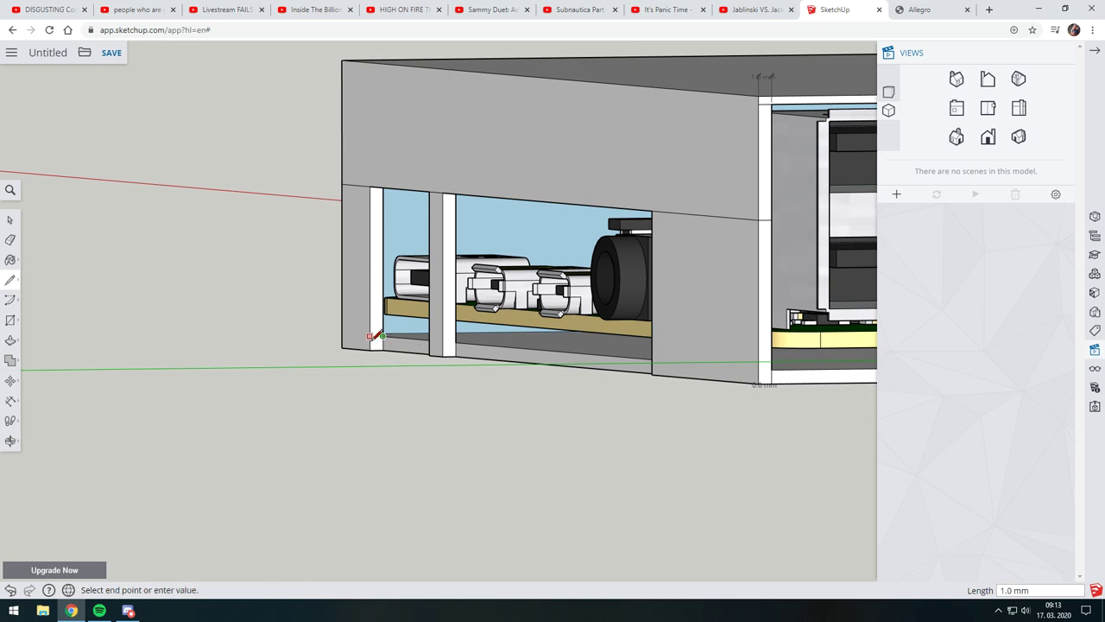
pyautogui.click(10, 340)
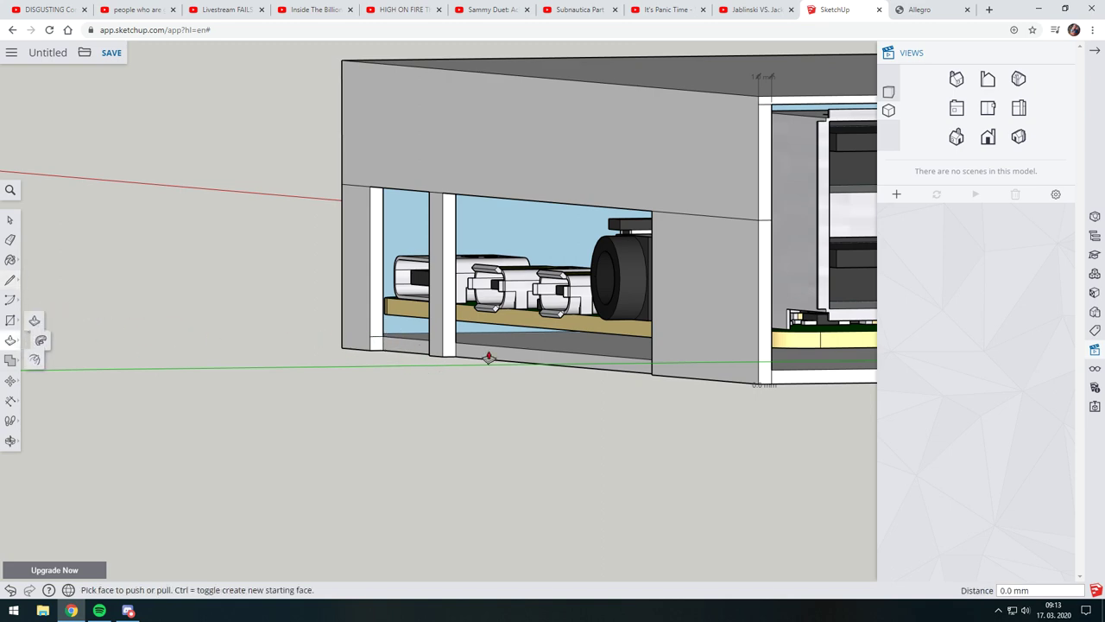
pyautogui.moveTo(489, 355); pyautogui.dragTo(685, 358, button='middle')
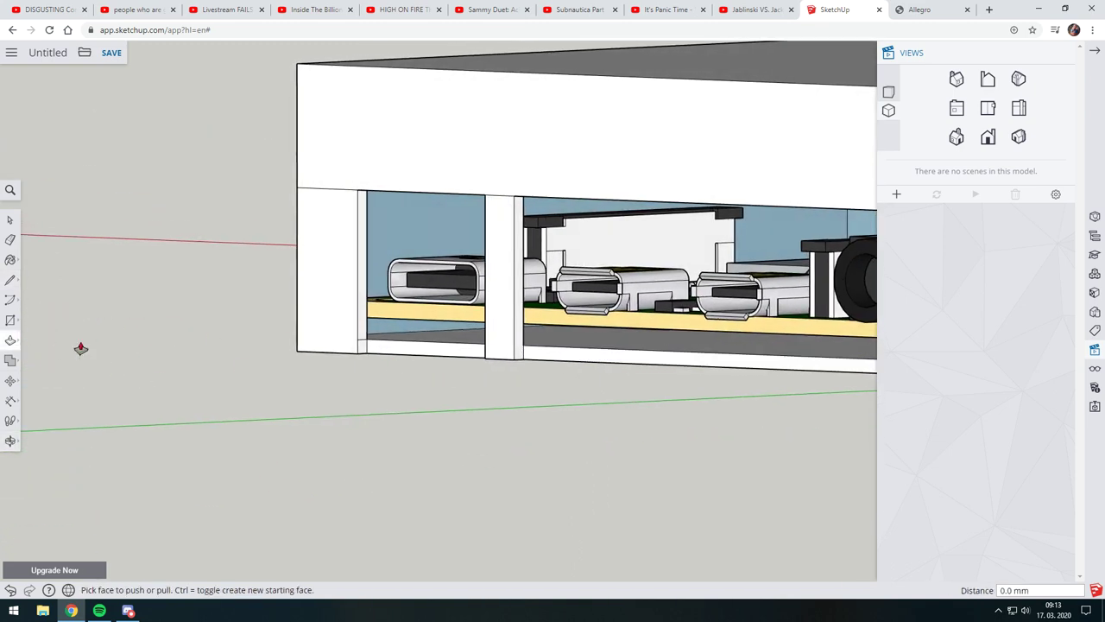
pyautogui.click(367, 342)
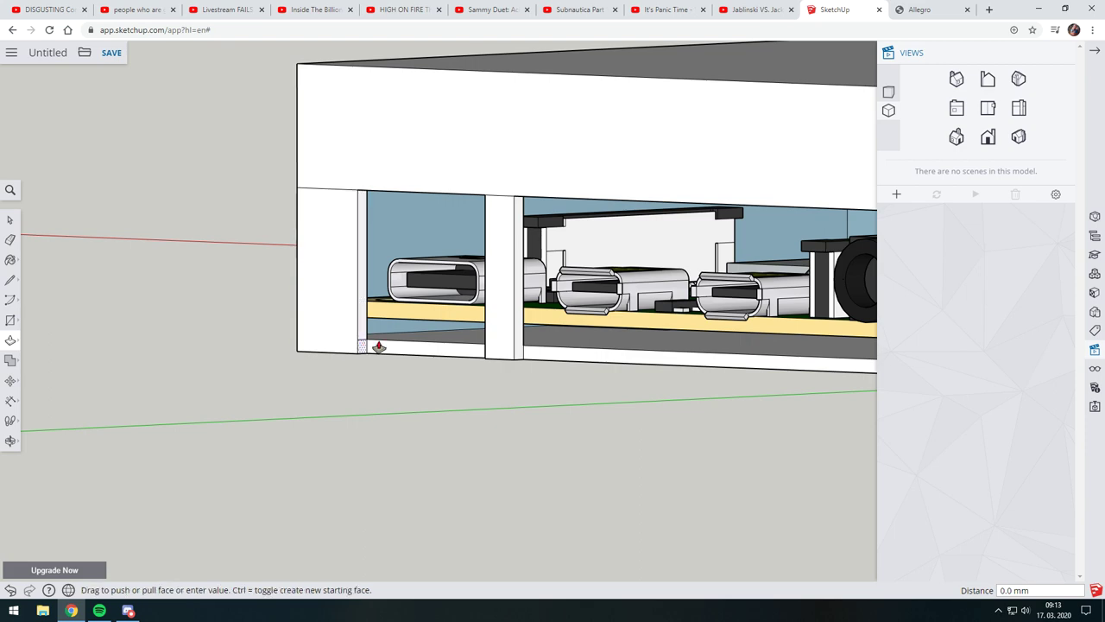
pyautogui.click(630, 358)
pyautogui.moveTo(548, 368)
pyautogui.mouseDown(button='middle')
pyautogui.moveTo(593, 426)
pyautogui.moveTo(405, 418)
pyautogui.moveTo(585, 397)
pyautogui.moveTo(51, 412)
pyautogui.mouseUp(button='middle')
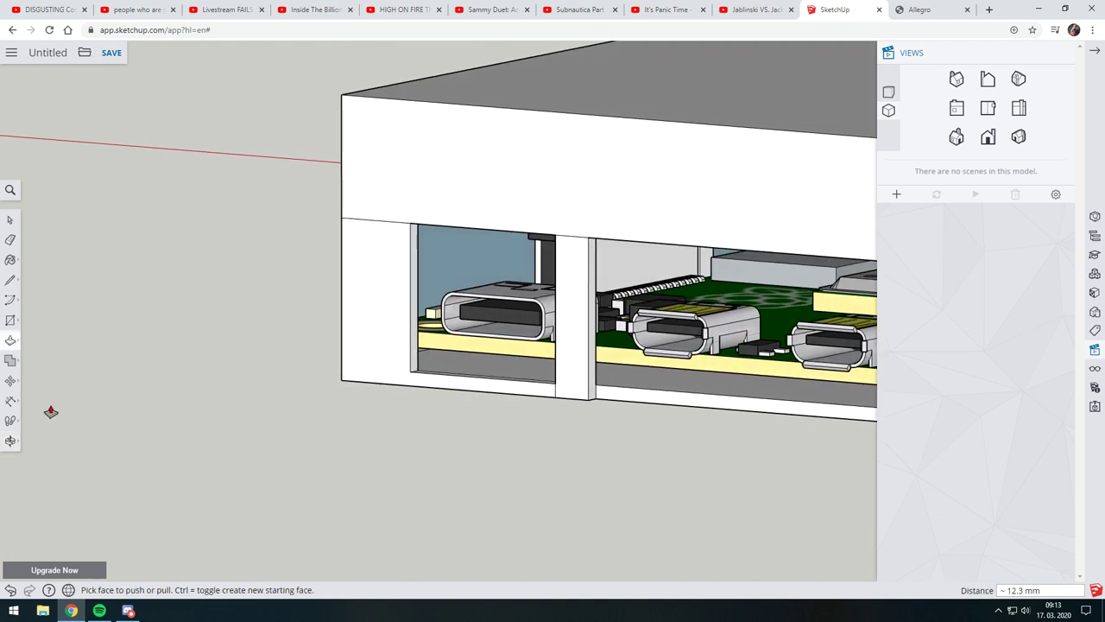
# Step: Split the strip under the ports with another line and push that section 43.5 mm
pyautogui.click(9, 281)
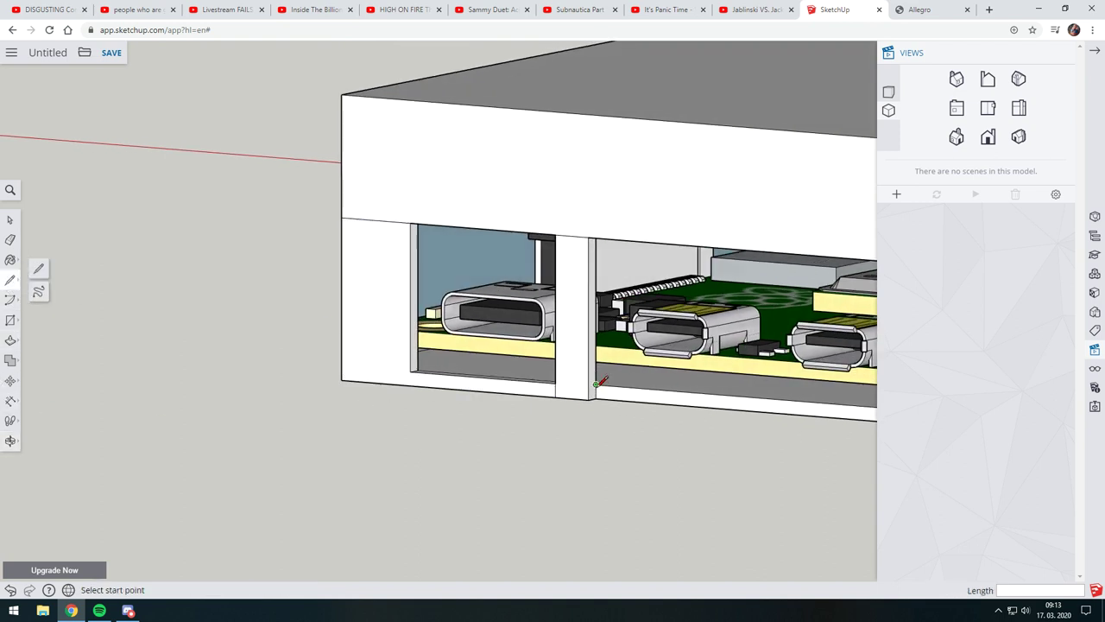
pyautogui.click(593, 385)
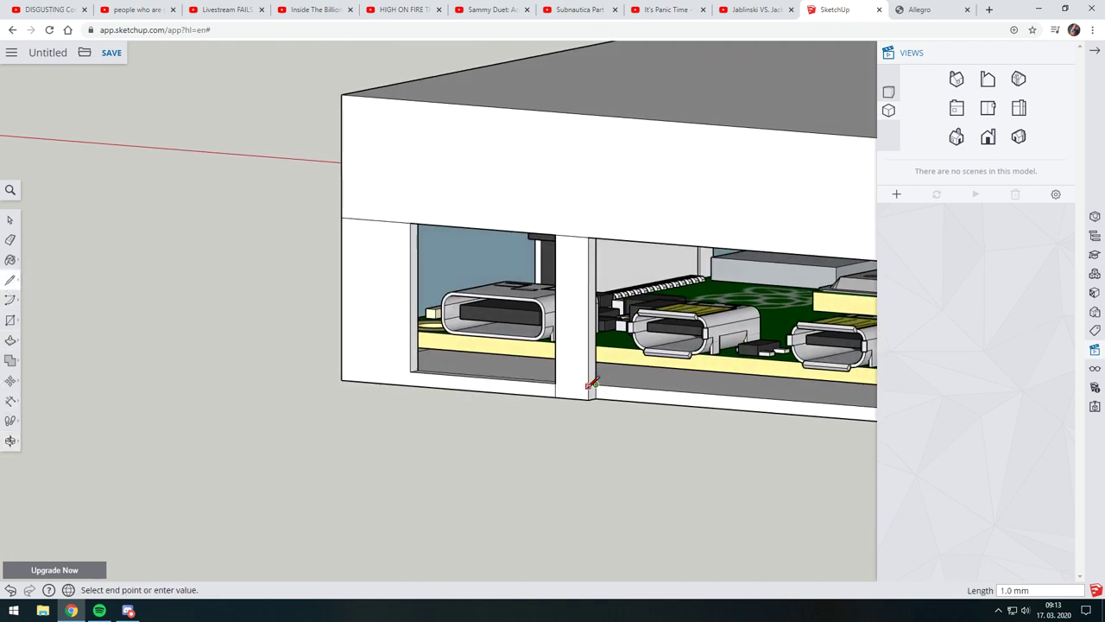
pyautogui.click(10, 342)
pyautogui.moveTo(863, 469)
pyautogui.mouseDown(button='middle')
pyautogui.moveTo(701, 403)
pyautogui.moveTo(346, 378)
pyautogui.mouseUp(button='middle')
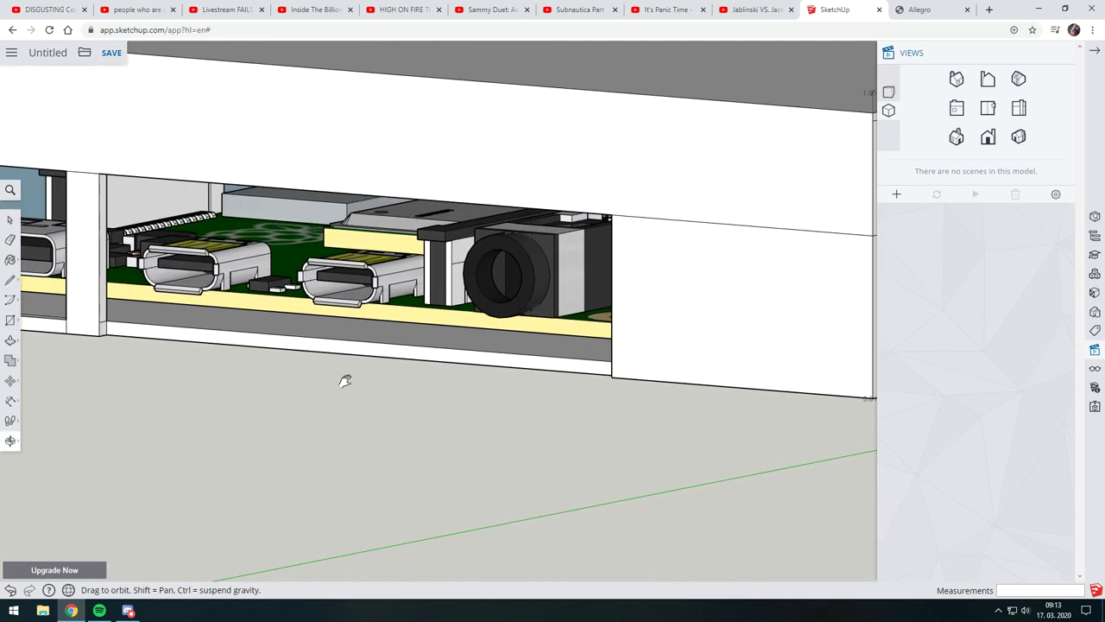
pyautogui.click(134, 344)
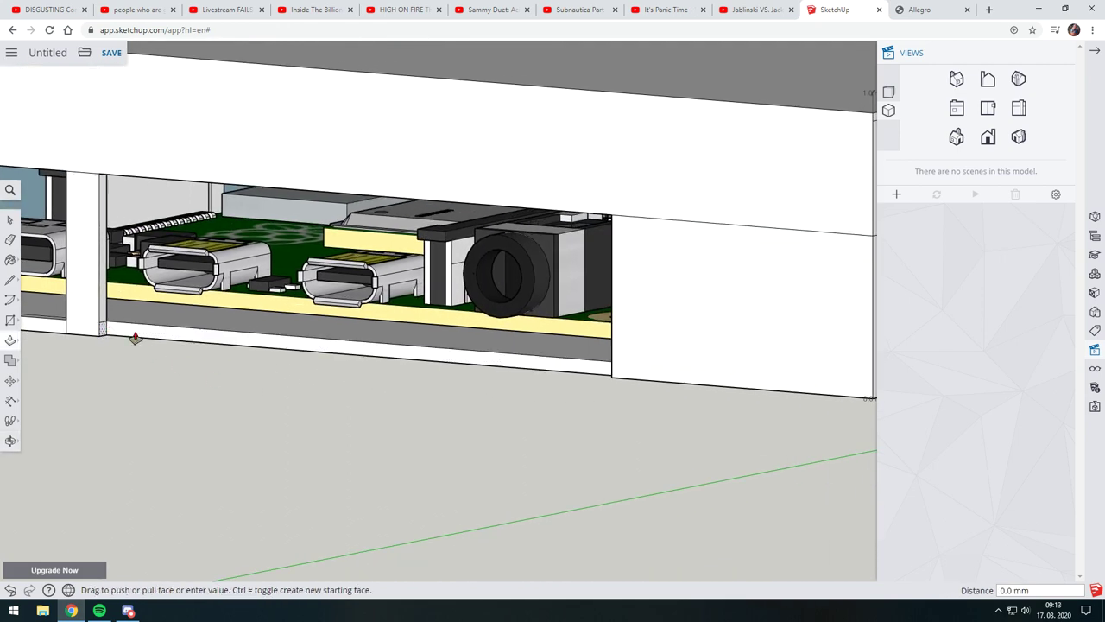
pyautogui.click(626, 356)
pyautogui.moveTo(600, 395)
pyautogui.mouseDown(button='middle')
pyautogui.moveTo(792, 415)
pyautogui.moveTo(483, 362)
pyautogui.moveTo(617, 366)
pyautogui.moveTo(656, 314)
pyautogui.moveTo(738, 318)
pyautogui.moveTo(724, 293)
pyautogui.moveTo(458, 353)
pyautogui.moveTo(666, 316)
pyautogui.moveTo(656, 246)
pyautogui.moveTo(229, 311)
pyautogui.moveTo(562, 316)
pyautogui.moveTo(316, 190)
pyautogui.moveTo(444, 306)
pyautogui.moveTo(500, 286)
pyautogui.moveTo(532, 293)
pyautogui.moveTo(565, 274)
pyautogui.moveTo(562, 291)
pyautogui.mouseUp(button='middle')
# Step: Extend the thin bottom strip of the wall
pyautogui.moveTo(557, 299); pyautogui.dragTo(562, 301)
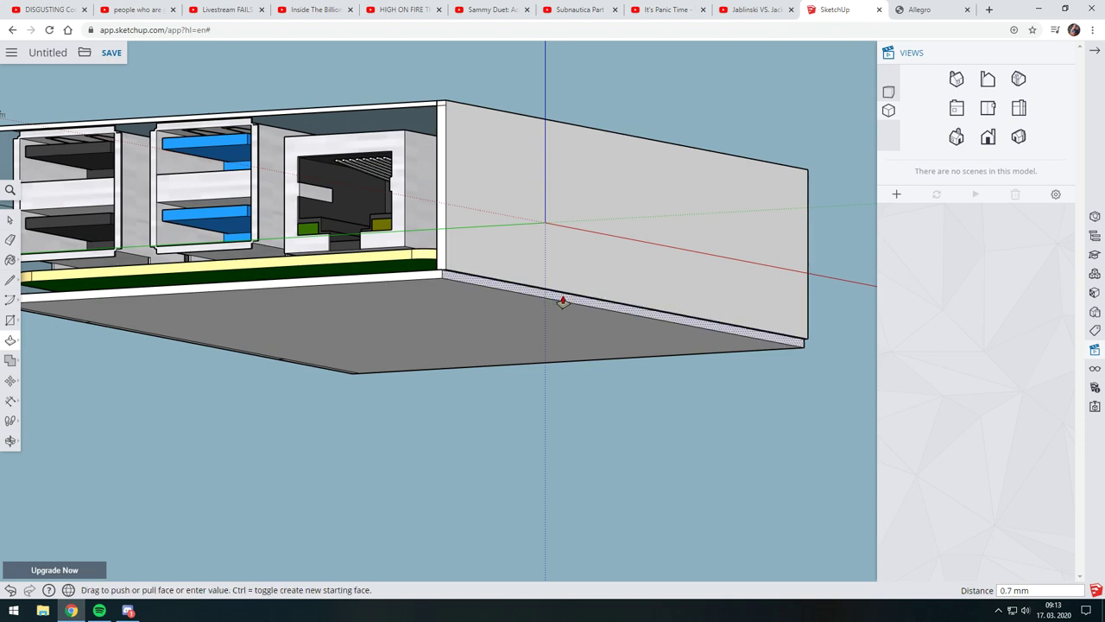
pyautogui.scroll(3, 565, 302)
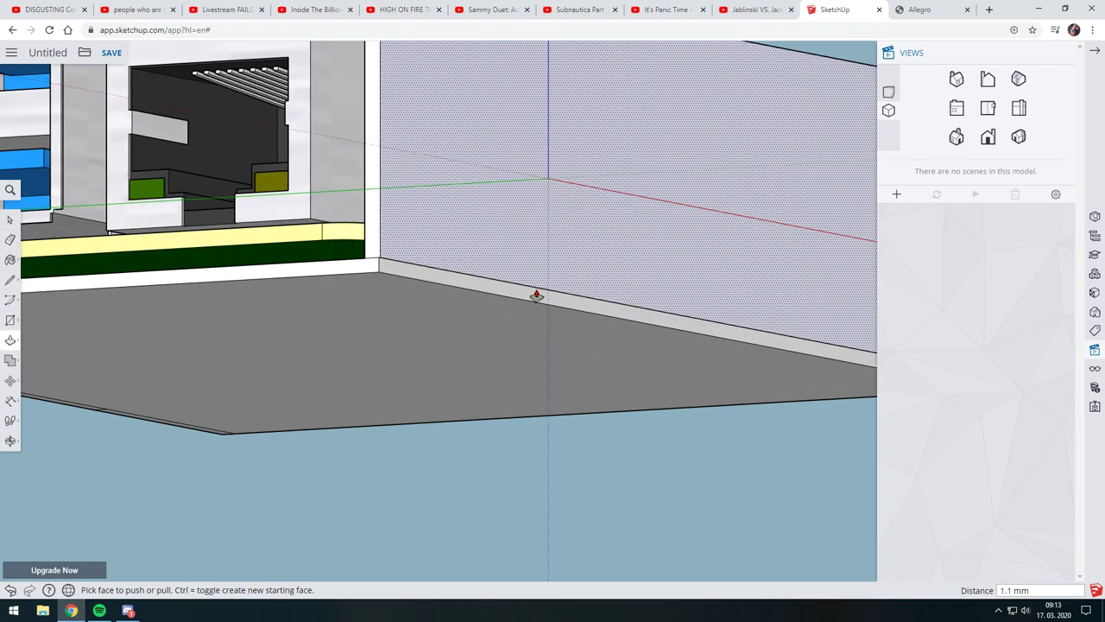
pyautogui.moveTo(535, 291)
pyautogui.mouseDown(button='middle')
pyautogui.moveTo(444, 291)
pyautogui.moveTo(606, 334)
pyautogui.moveTo(439, 439)
pyautogui.mouseUp(button='middle')
pyautogui.click(409, 477)
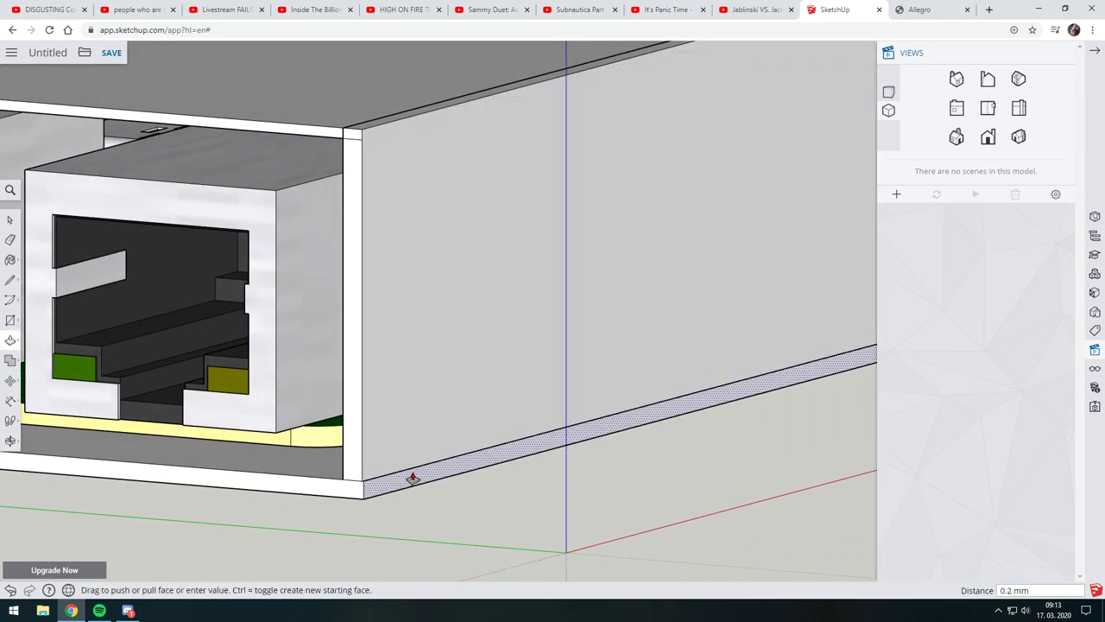
pyautogui.click(412, 478)
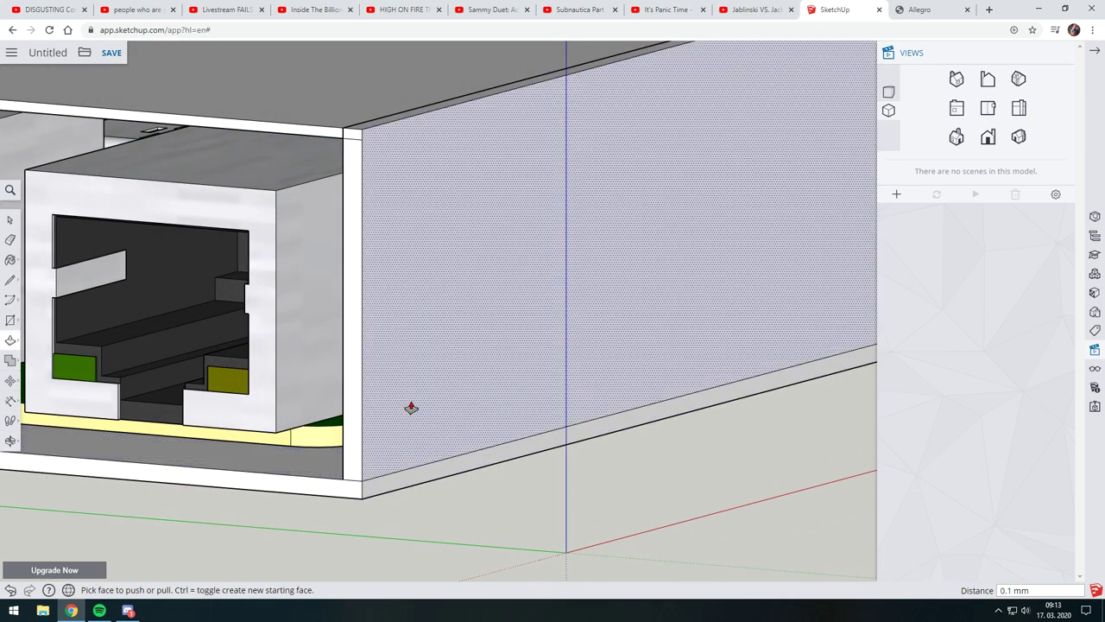
pyautogui.moveTo(279, 323); pyautogui.dragTo(356, 290, button='middle')
pyautogui.scroll(-3, 395, 288)
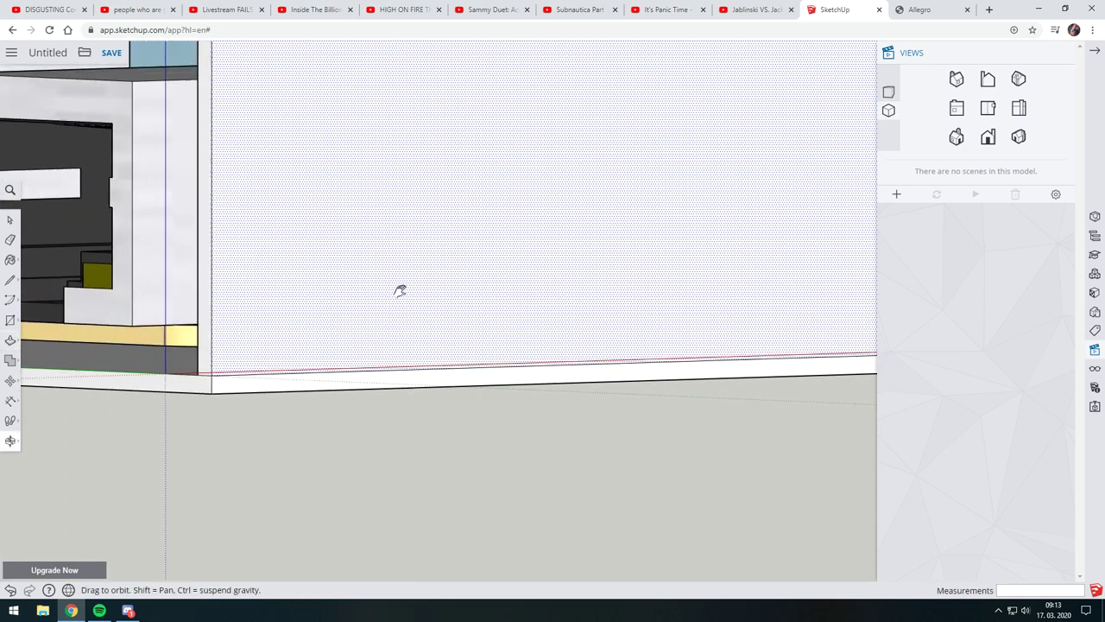
# Step: Push/Pull the thin roof-edge face and the thin side face to close their gaps
pyautogui.press('p')
pyautogui.scroll(-3, 622, 265)
pyautogui.scroll(-3, 587, 286)
pyautogui.scroll(-3, 385, 178)
pyautogui.moveTo(385, 179); pyautogui.dragTo(442, 189, button='middle')
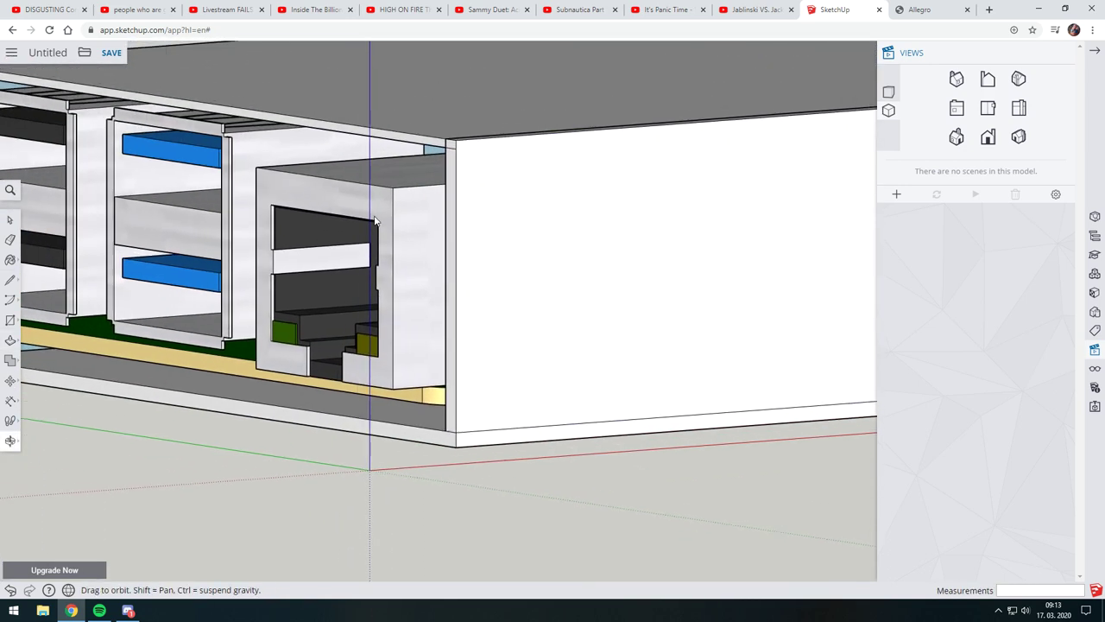
pyautogui.click(441, 190)
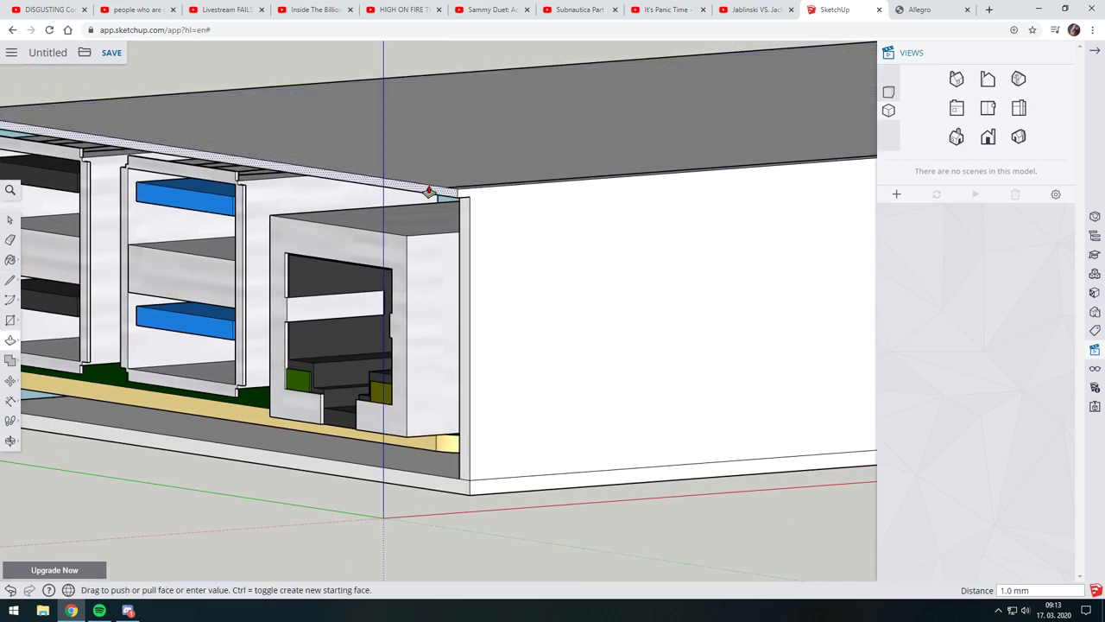
pyautogui.click(442, 190)
pyautogui.click(464, 220)
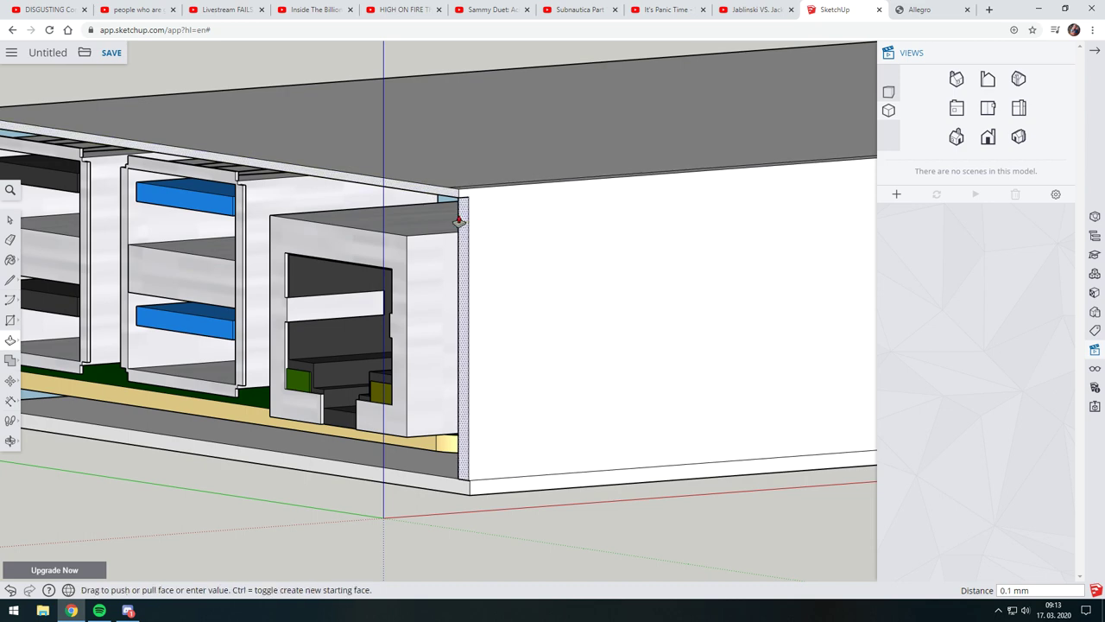
pyautogui.click(456, 217)
# Step: Pull out the thin bottom face and the thin left-end face
pyautogui.click(428, 473)
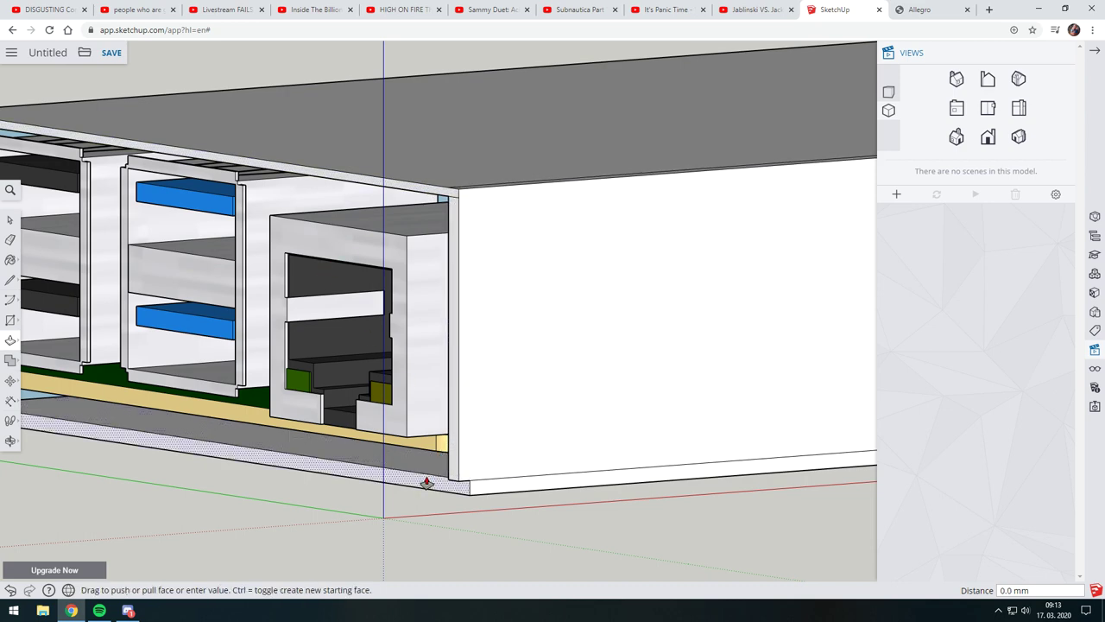
pyautogui.click(409, 476)
pyautogui.moveTo(409, 476)
pyautogui.mouseDown(button='middle')
pyautogui.moveTo(493, 370)
pyautogui.moveTo(267, 172)
pyautogui.mouseUp(button='middle')
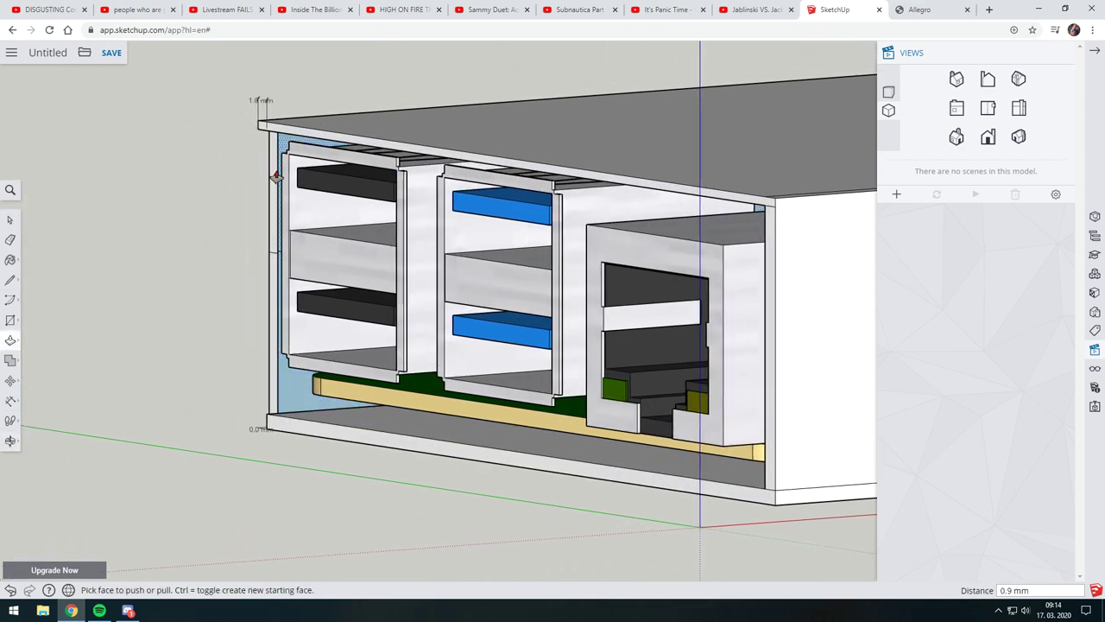
pyautogui.click(267, 173)
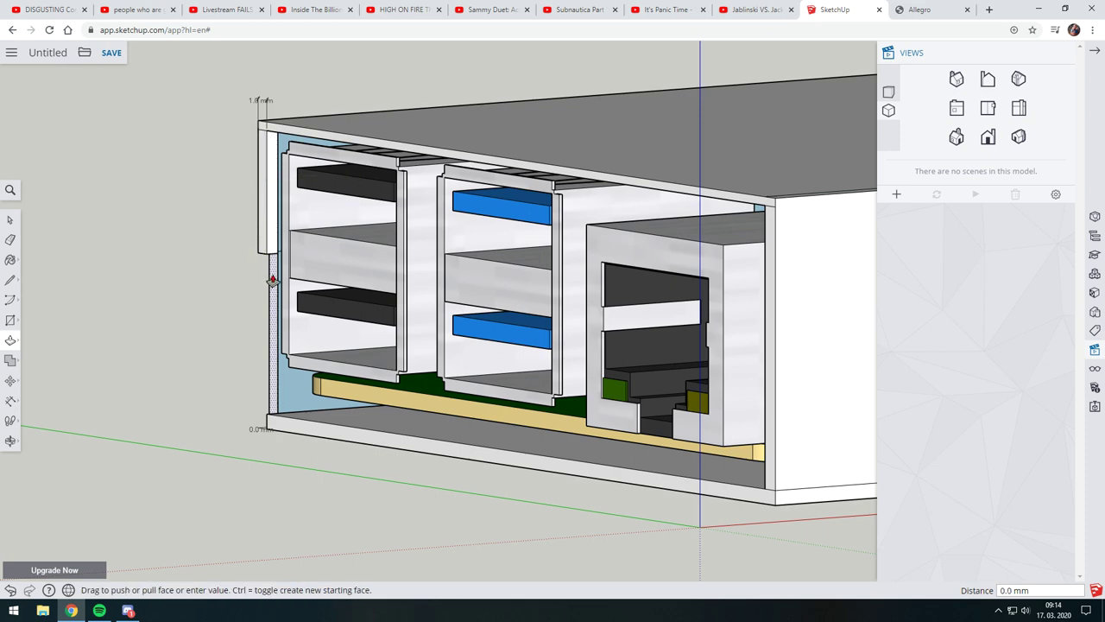
pyautogui.click(258, 278)
pyautogui.scroll(-2, 545, 310)
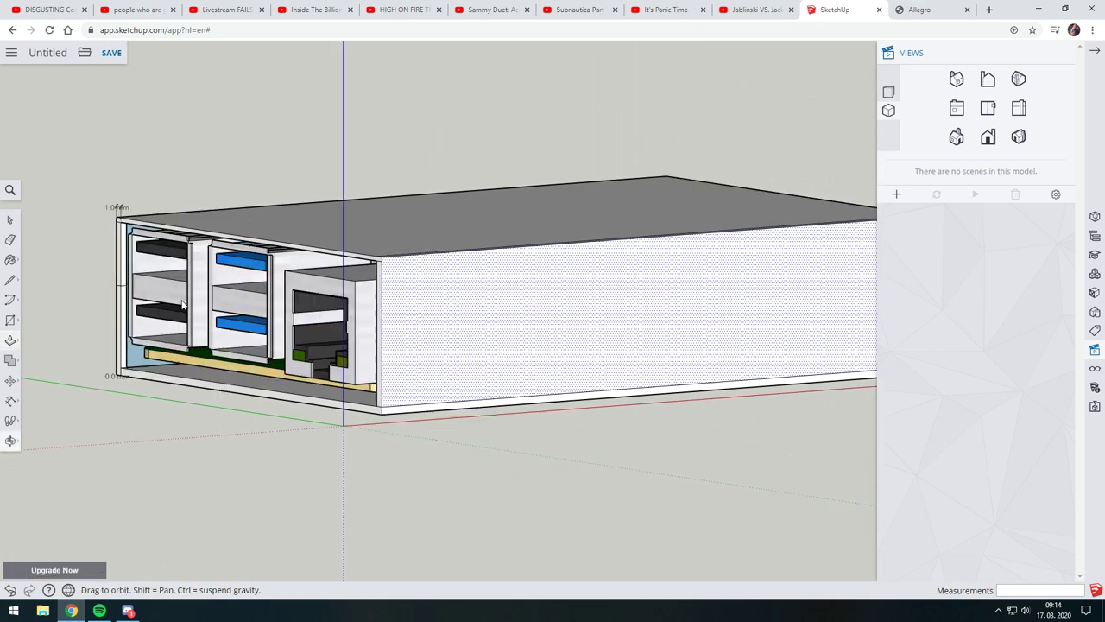
# Step: Push out the end face to a 1.2 mm slab, then extend its strip and bottom strip 1.2 mm
pyautogui.moveTo(545, 310)
pyautogui.mouseDown(button='middle')
pyautogui.moveTo(696, 301)
pyautogui.moveTo(576, 307)
pyautogui.mouseUp(button='middle')
pyautogui.click(576, 307)
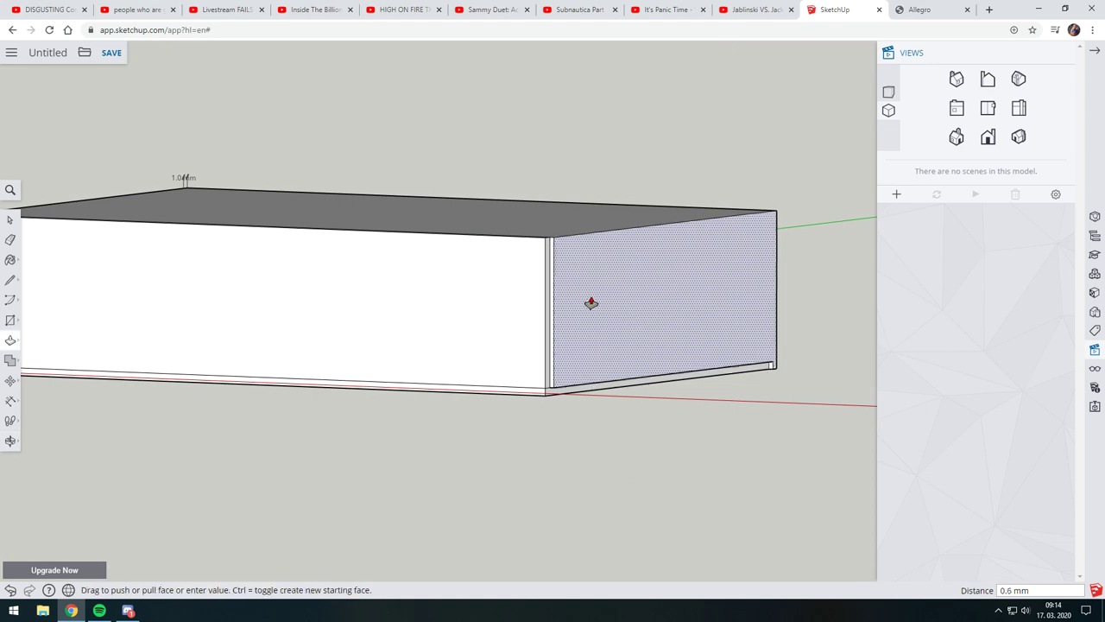
pyautogui.click(592, 305)
pyautogui.scroll(1, 562, 294)
pyautogui.scroll(3, 562, 294)
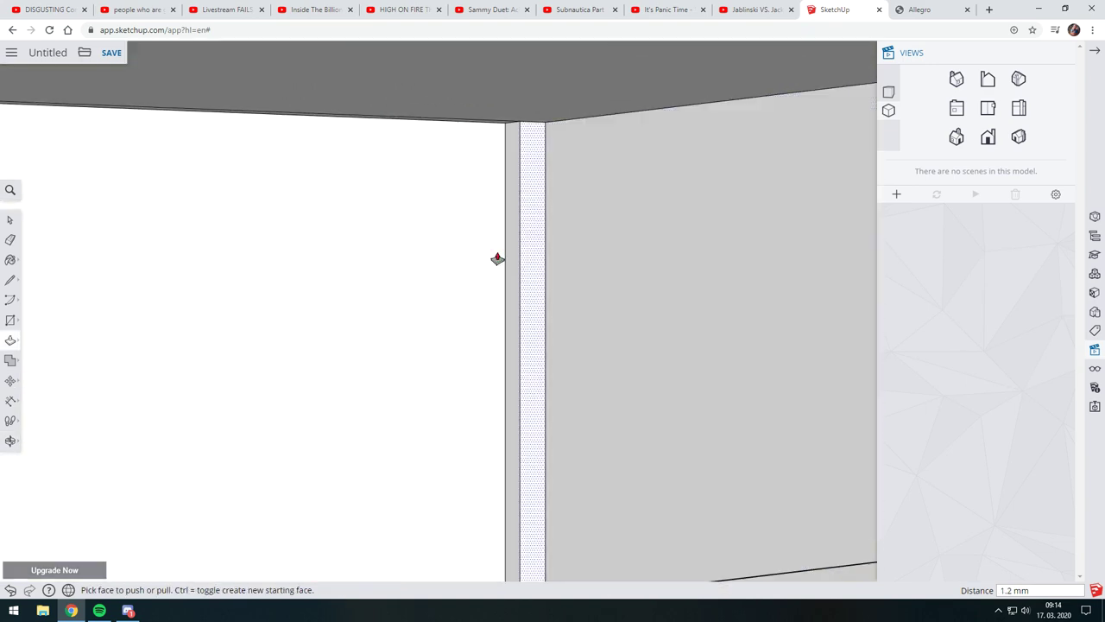
pyautogui.click(515, 250)
pyautogui.click(536, 256)
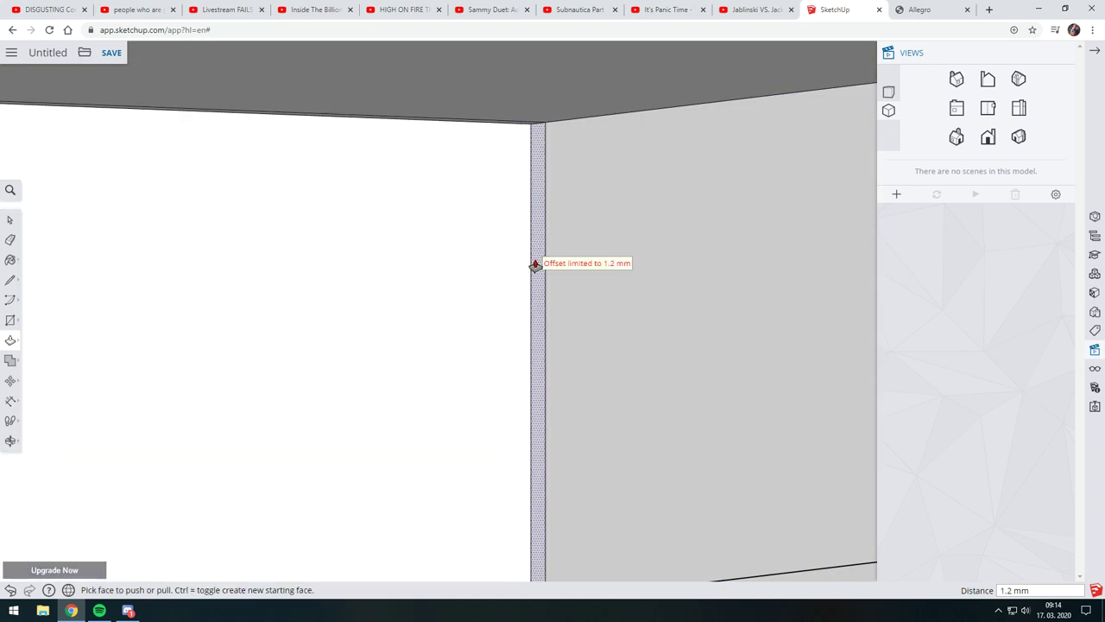
pyautogui.moveTo(624, 372)
pyautogui.mouseDown(button='middle')
pyautogui.moveTo(703, 417)
pyautogui.moveTo(506, 250)
pyautogui.mouseUp(button='middle')
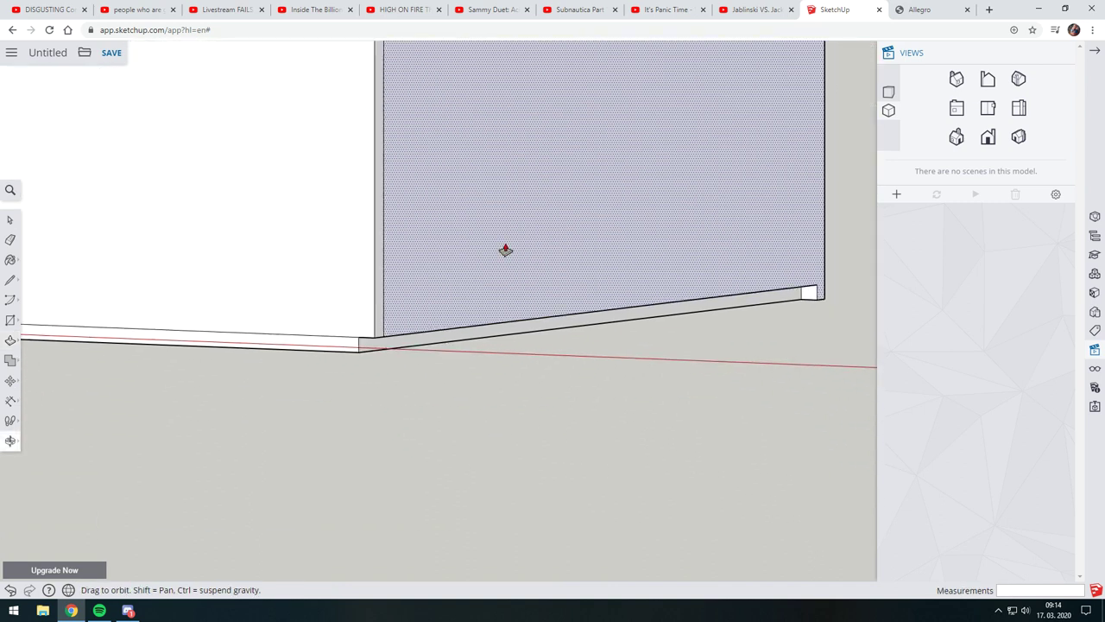
pyautogui.click(404, 341)
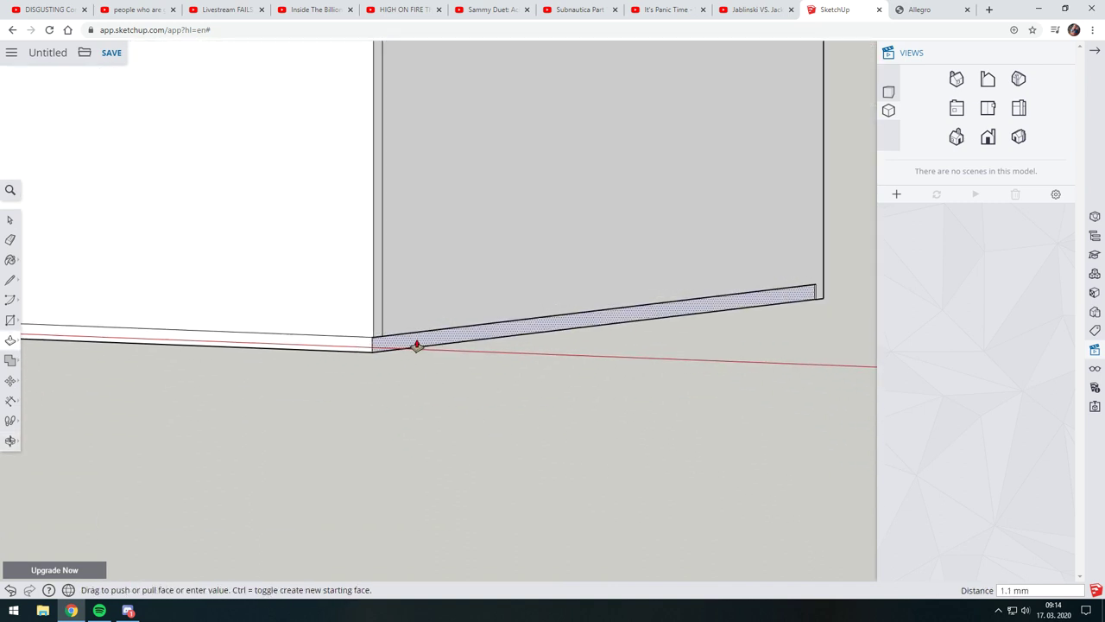
pyautogui.click(418, 346)
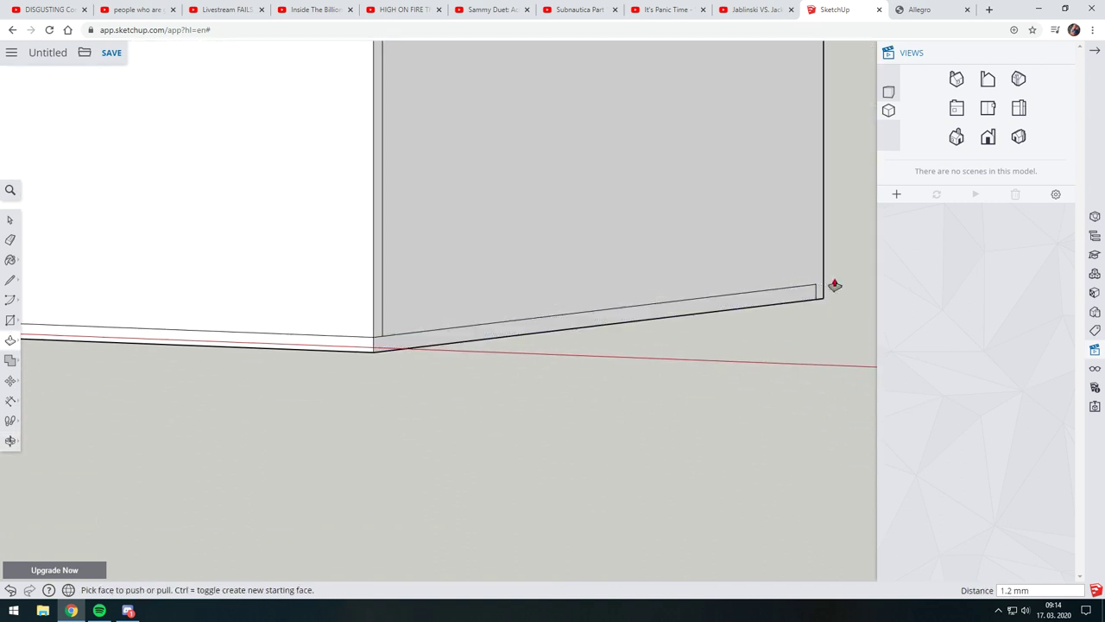
pyautogui.moveTo(835, 284)
pyautogui.mouseDown(button='middle')
pyautogui.moveTo(553, 261)
pyautogui.moveTo(227, 286)
pyautogui.moveTo(7, 318)
pyautogui.mouseUp(button='middle')
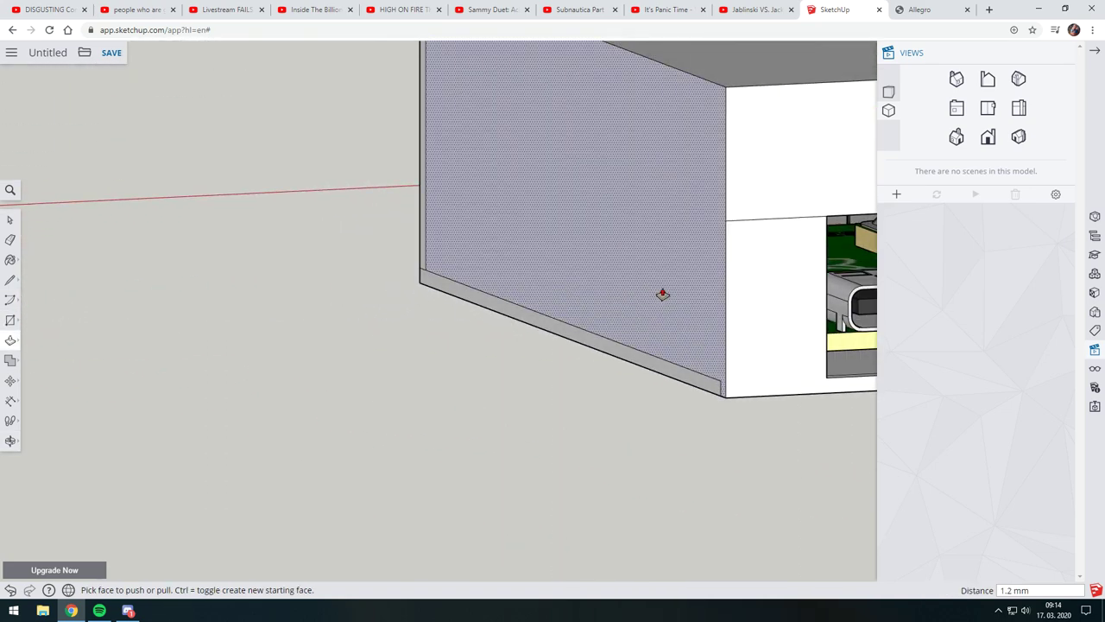
pyautogui.moveTo(659, 291); pyautogui.dragTo(294, 300, button='middle')
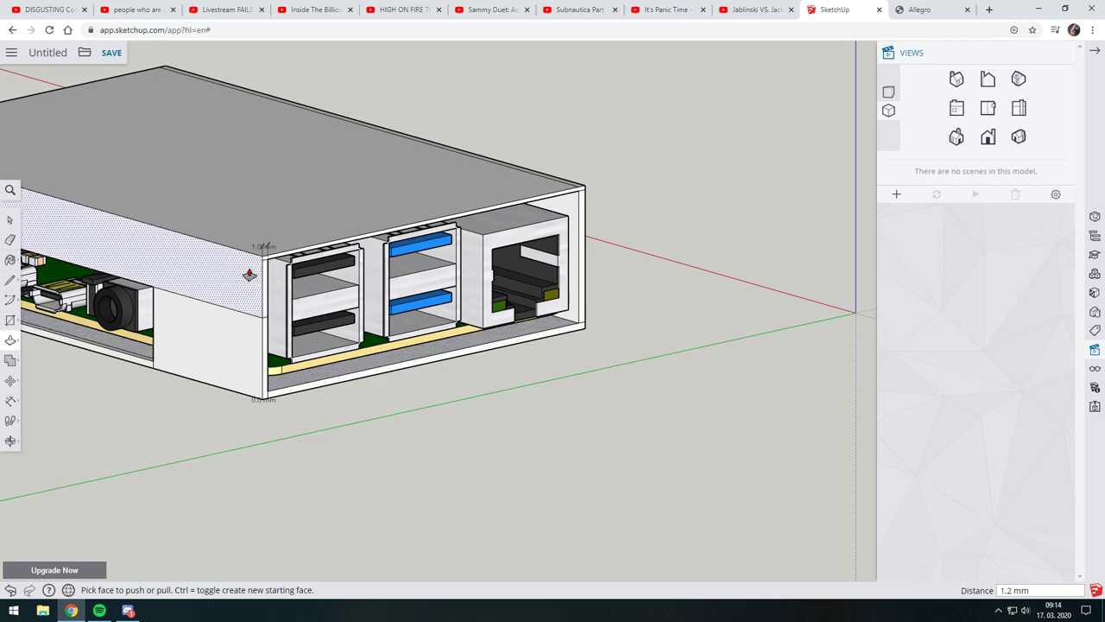
# Step: Select all the Raspberry Pi parts with Ctrl+A and delete them, leaving the empty case
pyautogui.press('space')
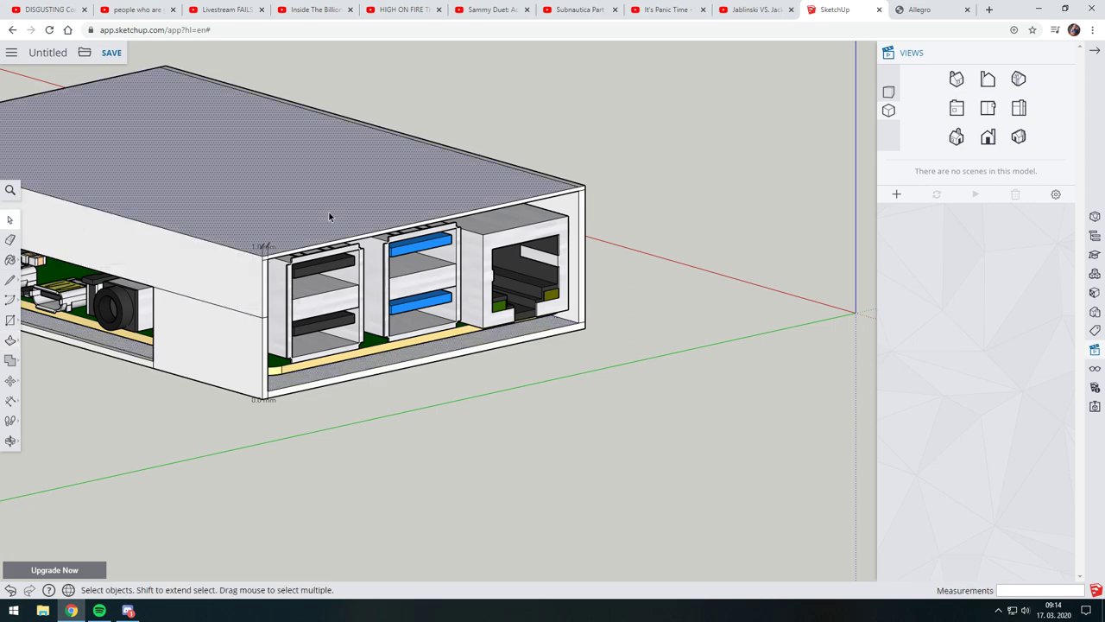
pyautogui.click(328, 216)
pyautogui.moveTo(376, 259)
pyautogui.keyDown('shift'); pyautogui.mouseDown(button='middle')
pyautogui.moveTo(467, 237)
pyautogui.moveTo(445, 225)
pyautogui.moveTo(467, 251)
pyautogui.mouseUp(button='middle'); pyautogui.keyUp('shift')
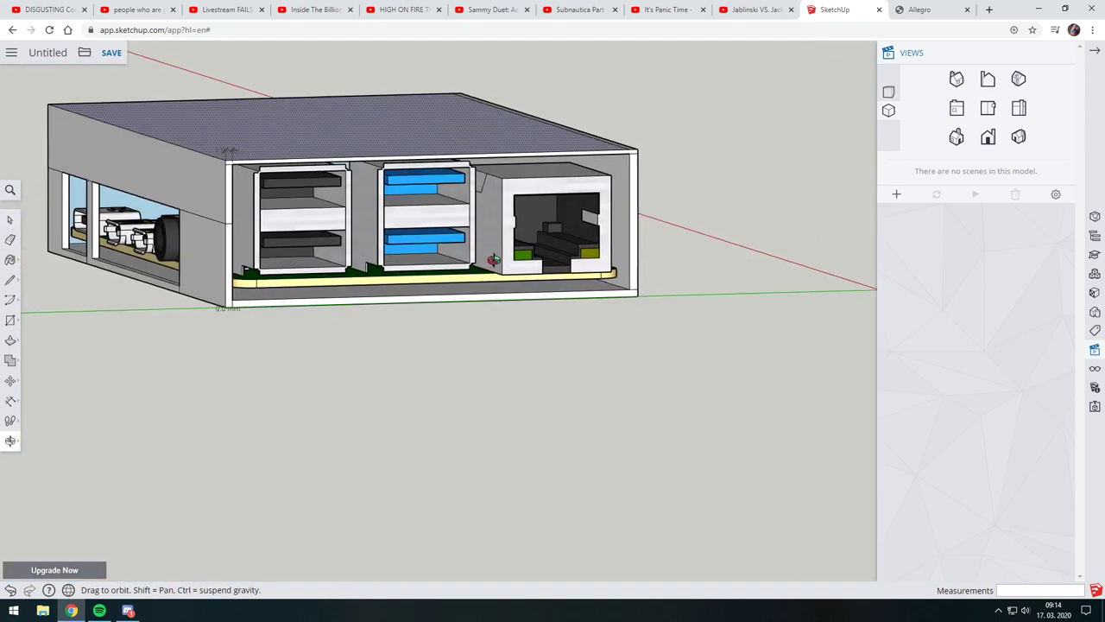
pyautogui.hotkey('ctrl', 'a')
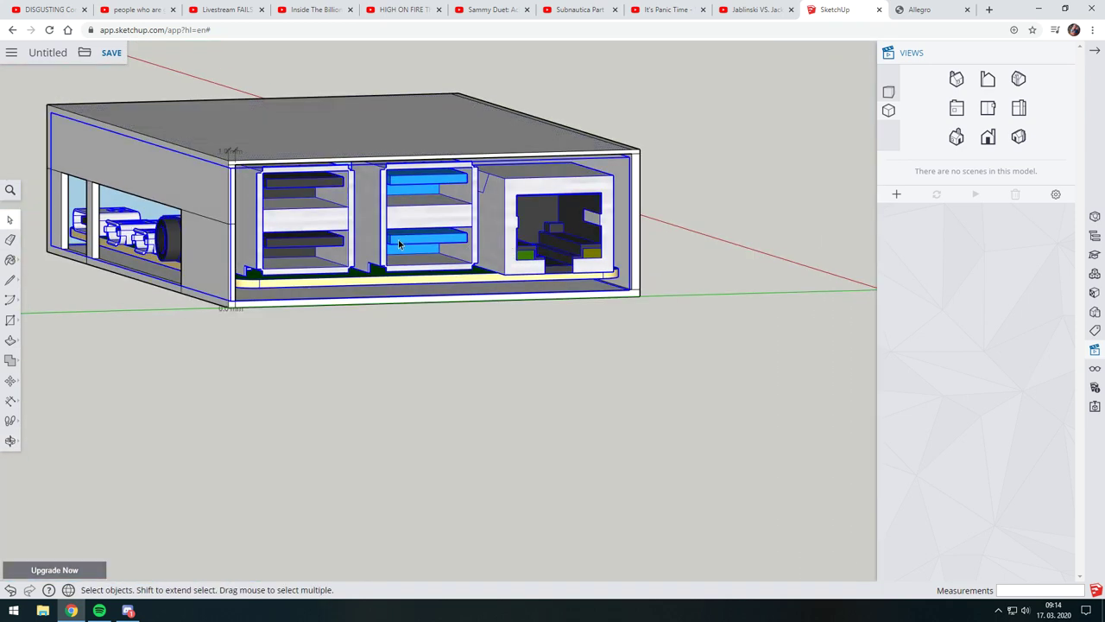
pyautogui.press('Delete')
pyautogui.moveTo(402, 253)
pyautogui.mouseDown(button='middle')
pyautogui.moveTo(389, 279)
pyautogui.moveTo(274, 286)
pyautogui.moveTo(309, 279)
pyautogui.moveTo(351, 244)
pyautogui.moveTo(377, 247)
pyautogui.moveTo(162, 173)
pyautogui.mouseUp(button='middle')
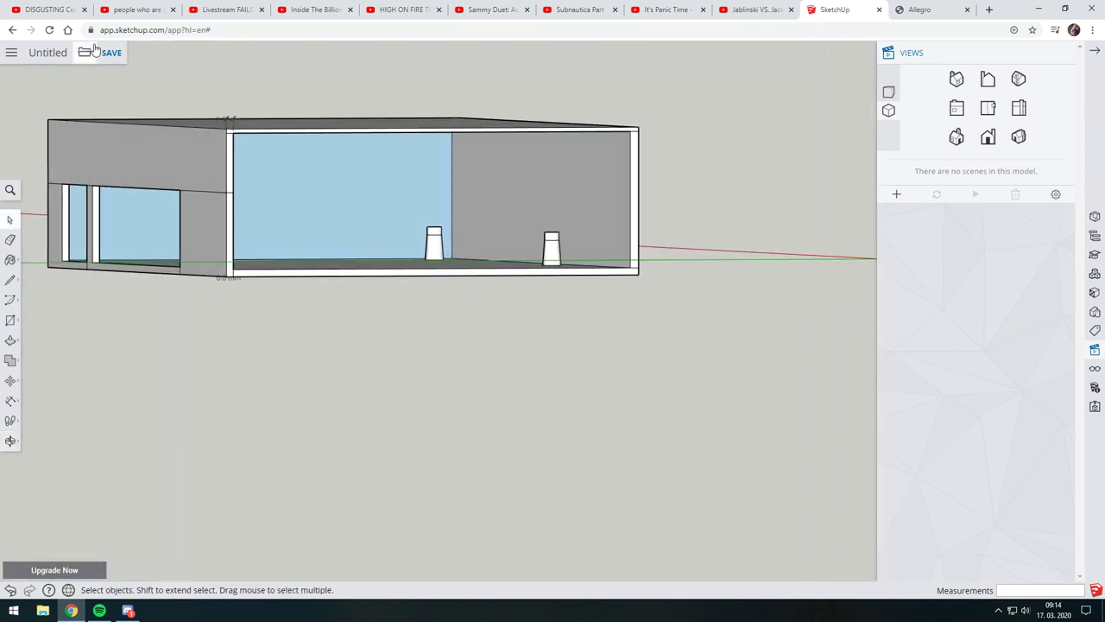
# Step: Save the model to the SketchUp project folder as 'rpu', dismissing the duplicate-name error
pyautogui.click(12, 54)
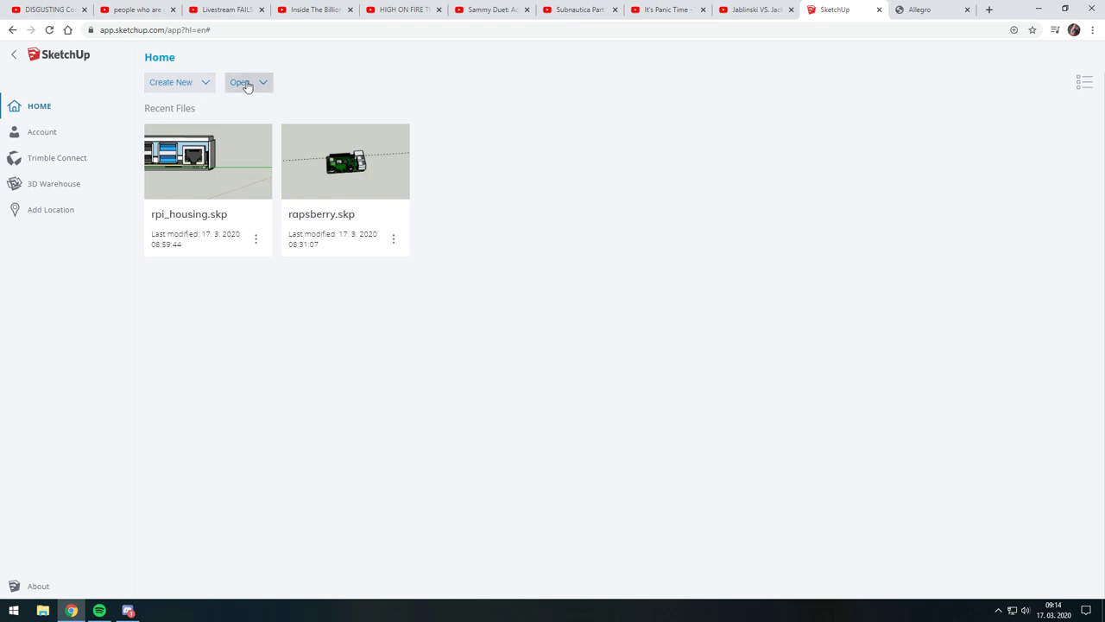
pyautogui.click(17, 57)
pyautogui.click(110, 53)
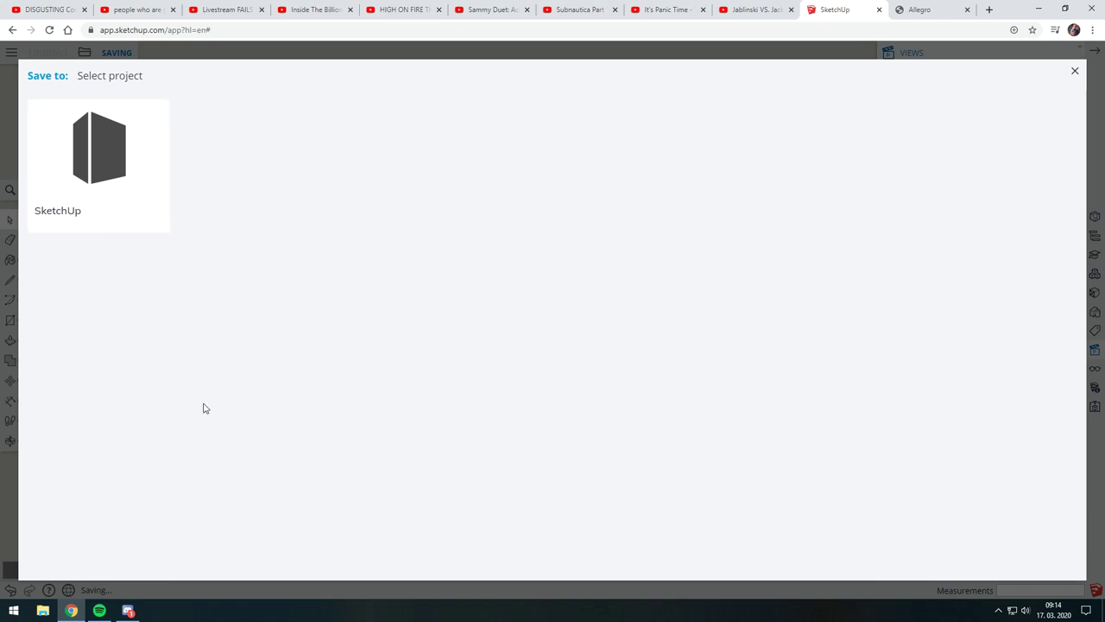
pyautogui.click(95, 212)
pyautogui.write('rp')
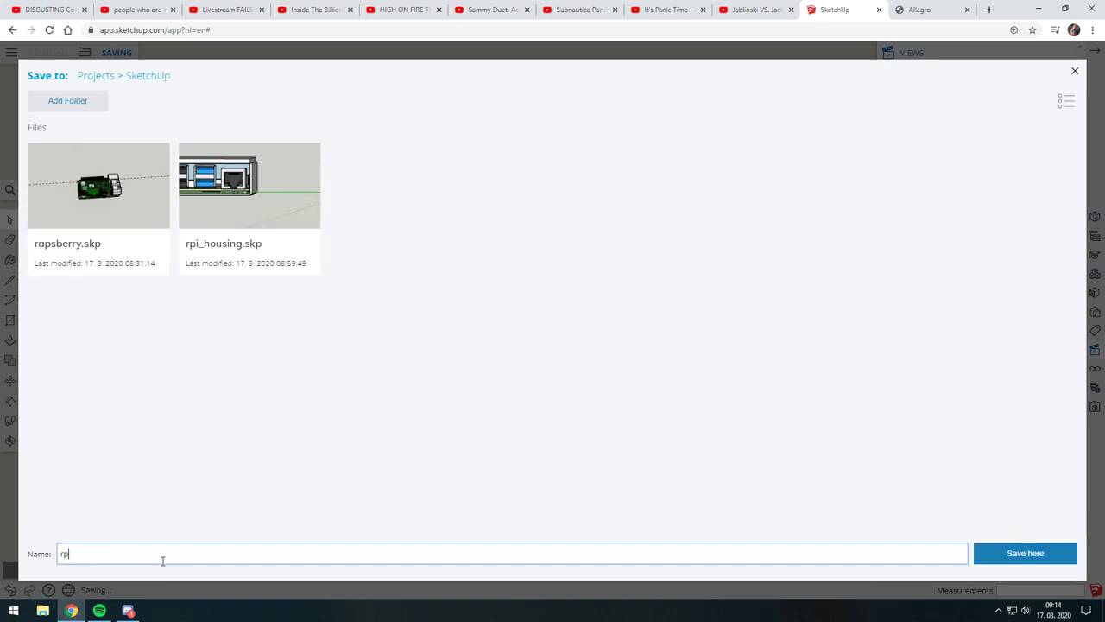
pyautogui.write('itutorial')
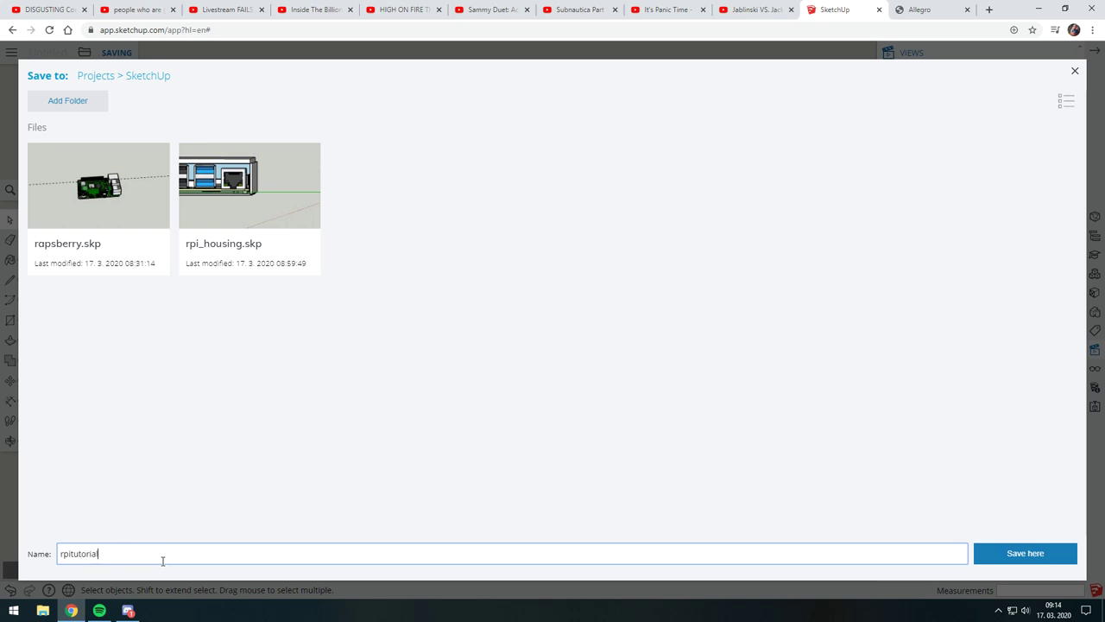
pyautogui.press('Return')
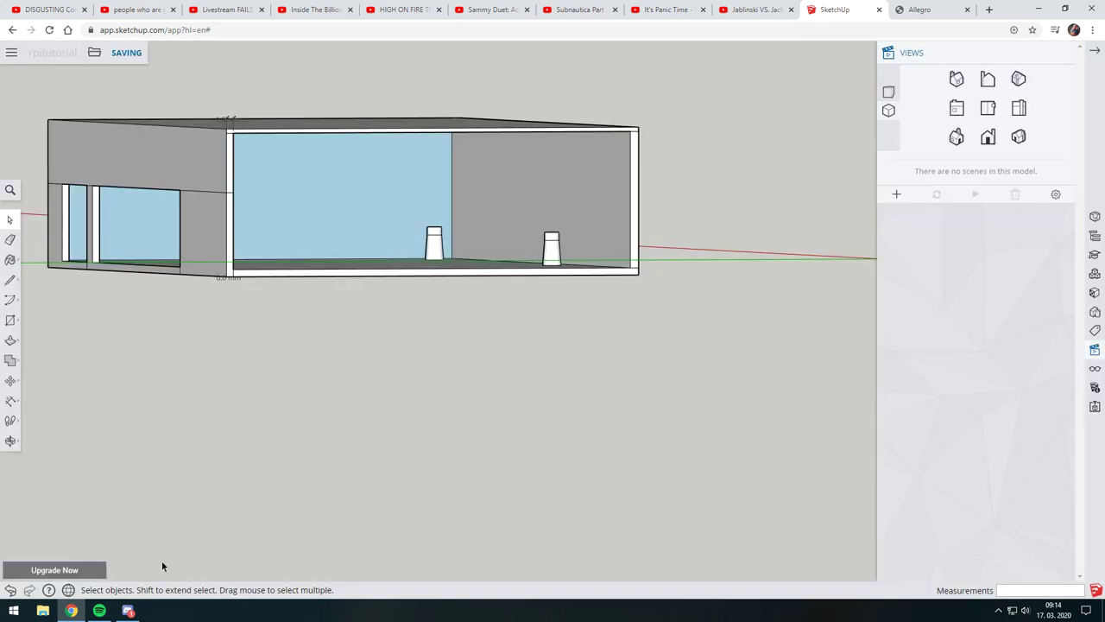
pyautogui.click(43, 55)
pyautogui.click(586, 357)
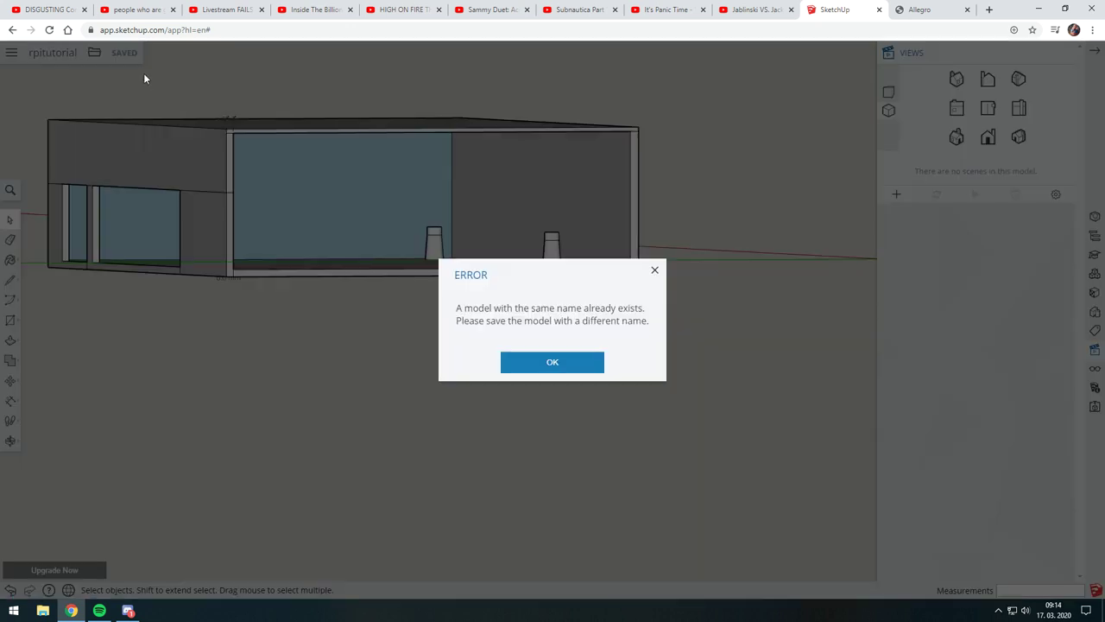
pyautogui.click(597, 366)
# Step: Switch the recent files to list view and close the rename prompt, keeping the name
pyautogui.click(13, 54)
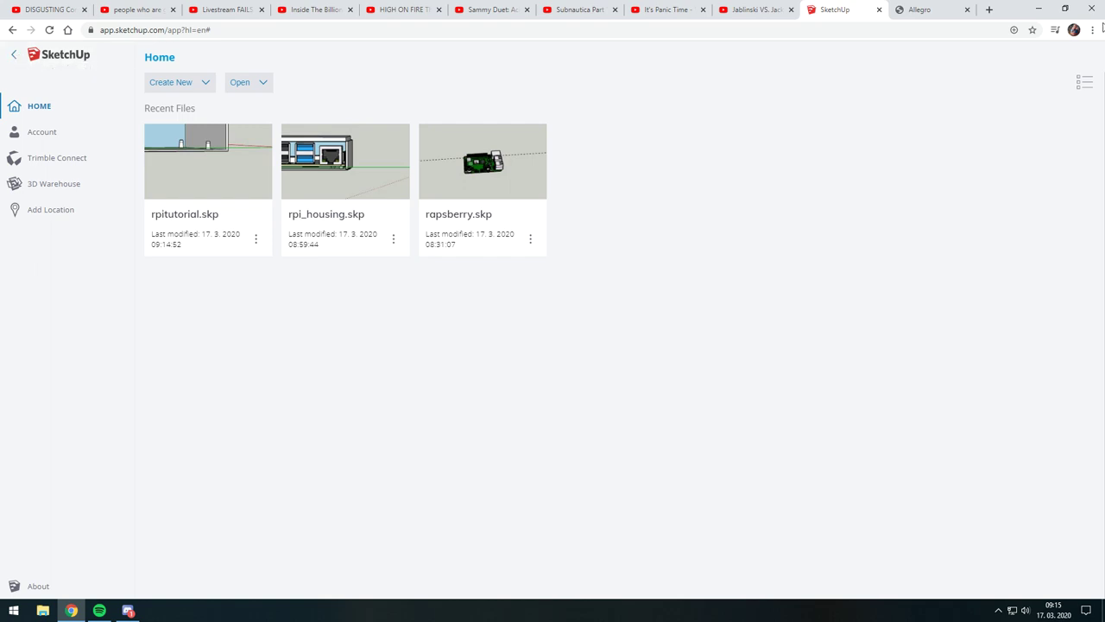
pyautogui.click(1083, 82)
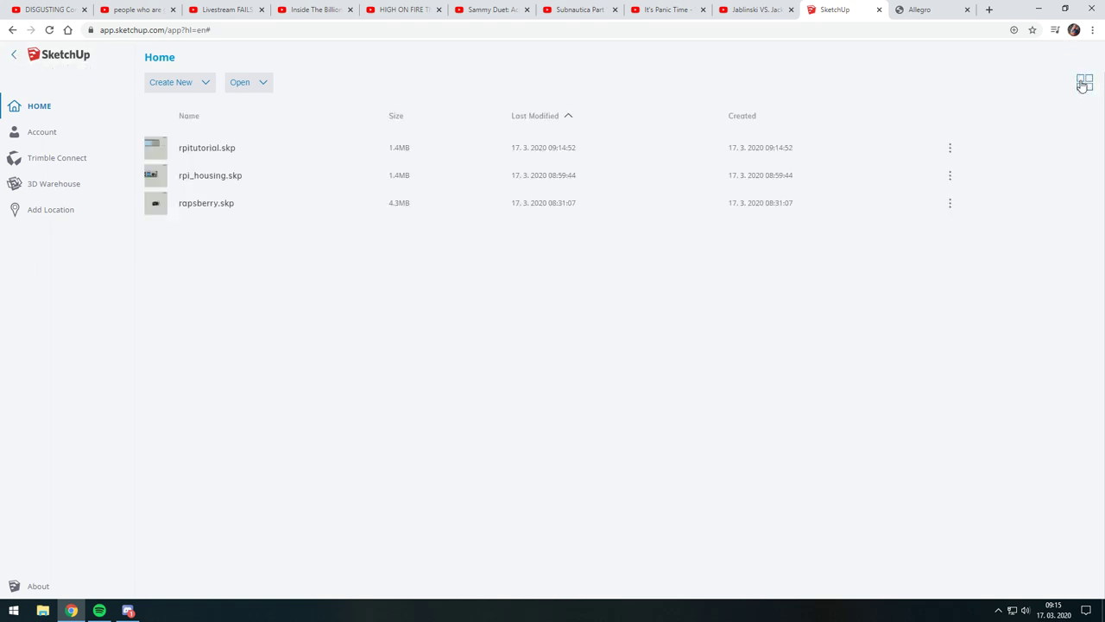
pyautogui.click(16, 57)
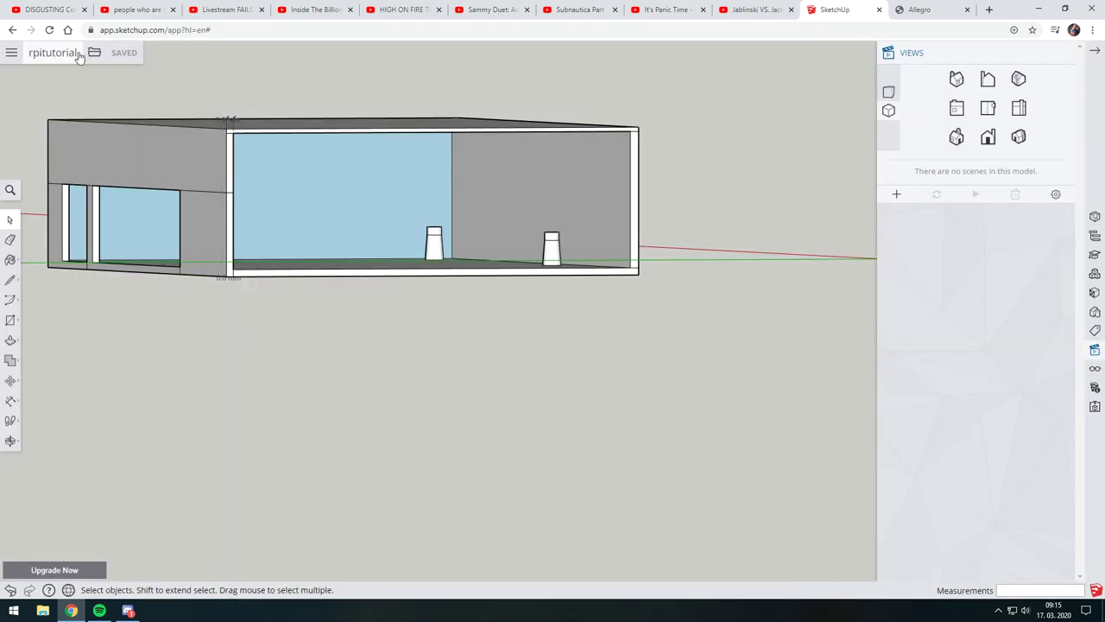
pyautogui.click(53, 52)
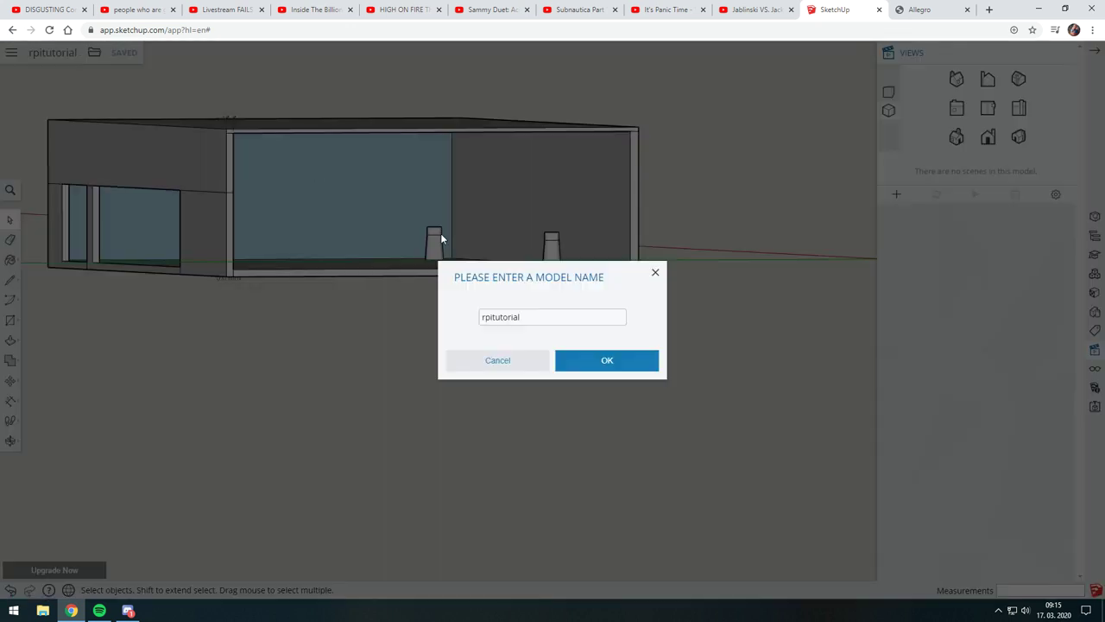
pyautogui.click(655, 272)
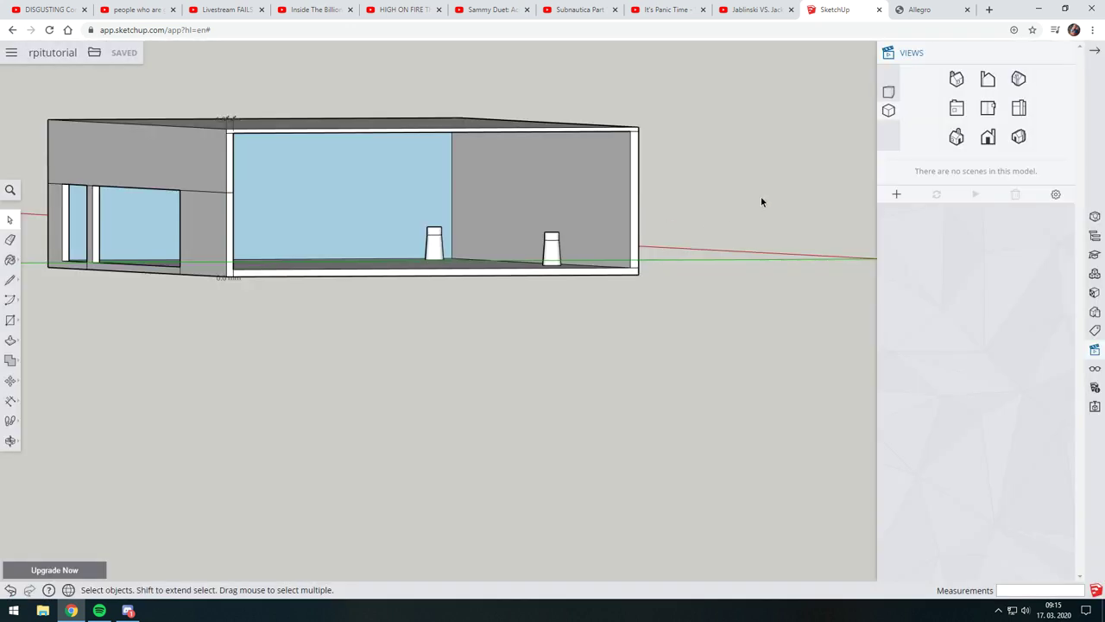
# Step: Reopen rpitutorial from its options menu on the home page
pyautogui.click(10, 54)
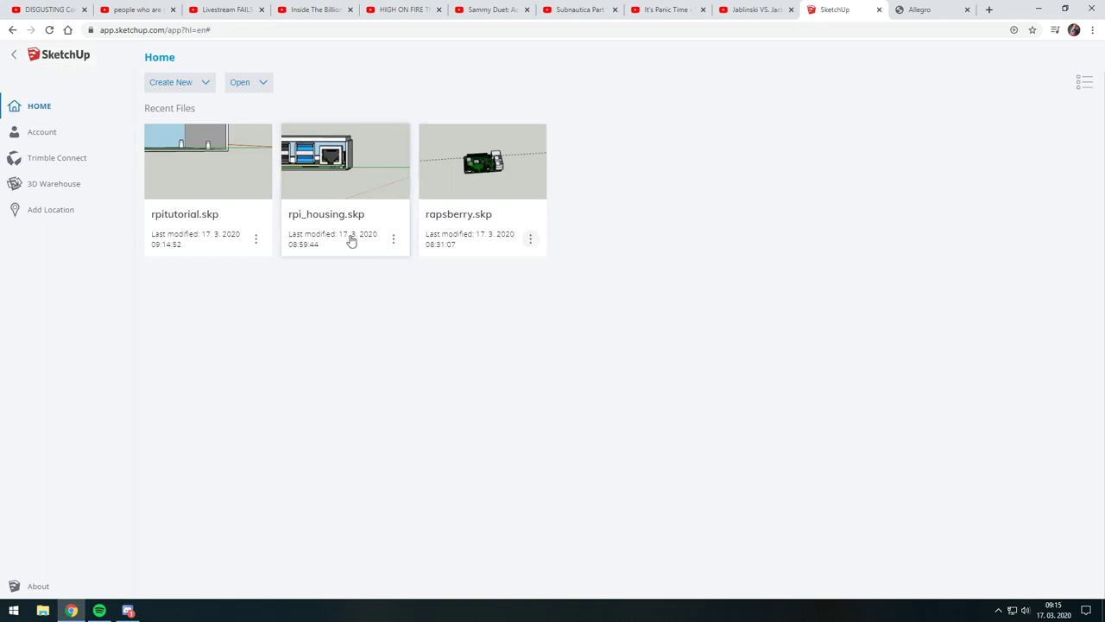
pyautogui.click(255, 241)
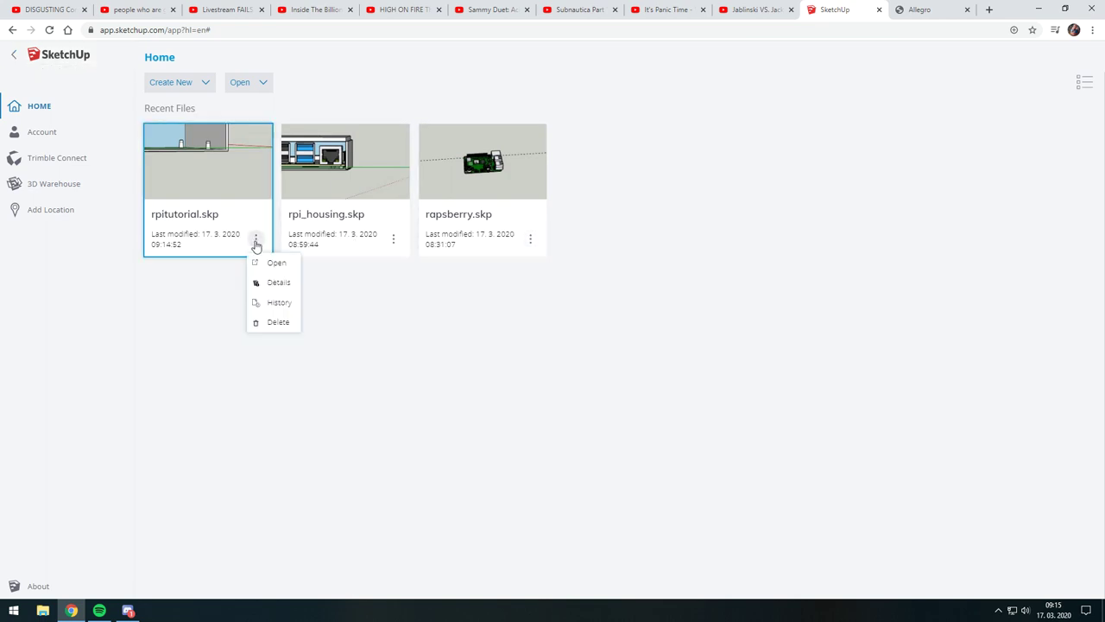
pyautogui.click(14, 60)
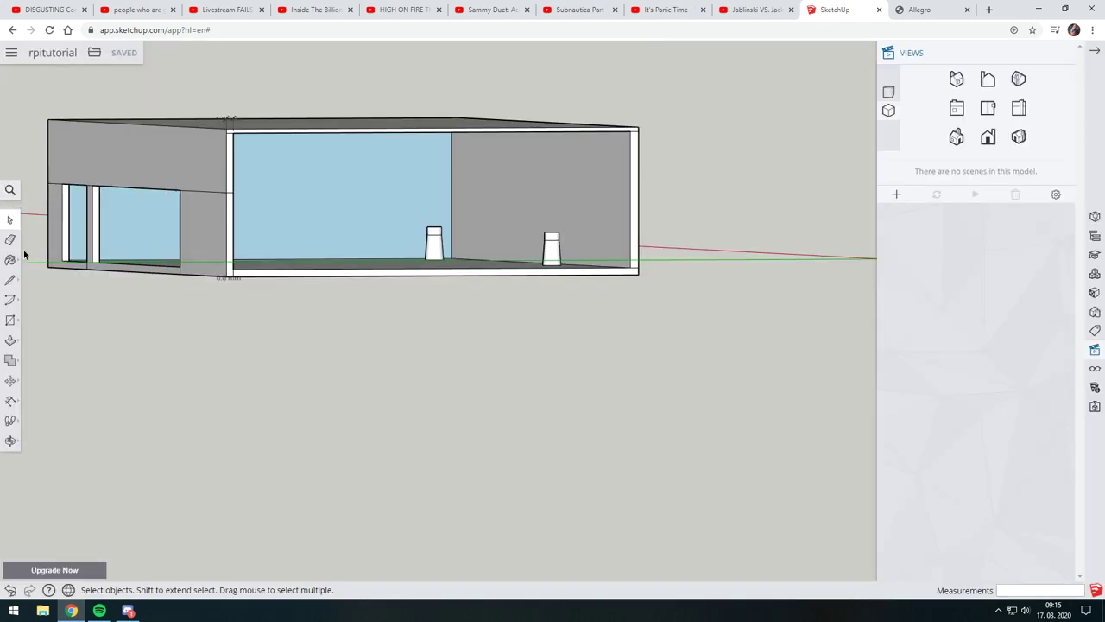
# Step: View the case from side and elevated angles, selecting the upper wall face above the window
pyautogui.click(957, 108)
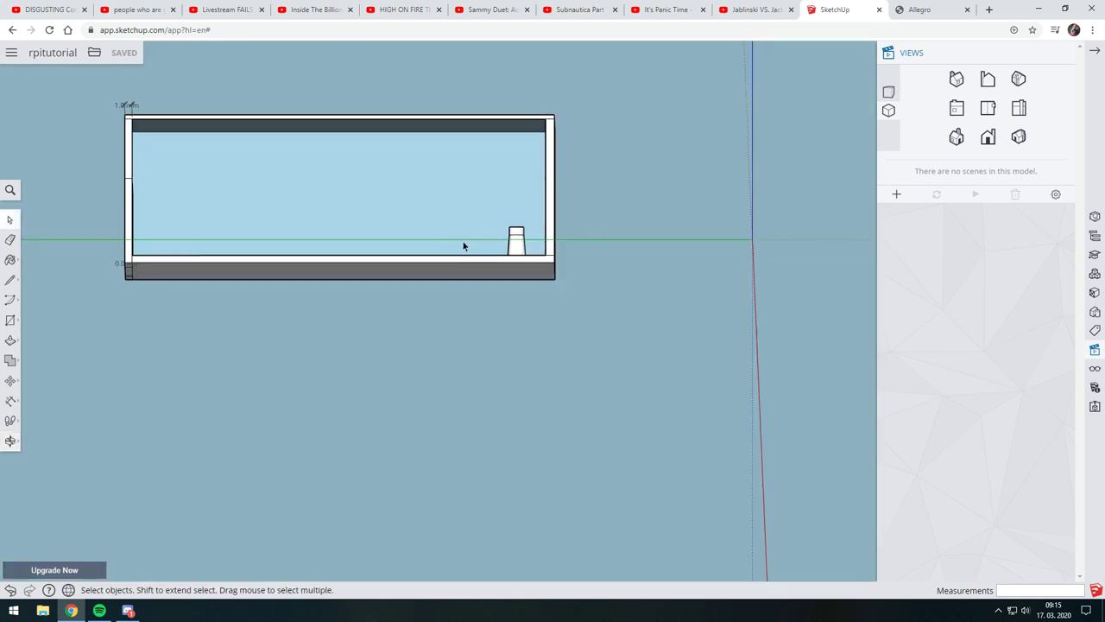
pyautogui.moveTo(463, 245)
pyautogui.mouseDown(button='middle')
pyautogui.moveTo(676, 242)
pyautogui.moveTo(419, 231)
pyautogui.mouseUp(button='middle')
pyautogui.moveTo(470, 178)
pyautogui.mouseDown(button='middle')
pyautogui.moveTo(602, 264)
pyautogui.moveTo(472, 295)
pyautogui.moveTo(556, 279)
pyautogui.moveTo(545, 262)
pyautogui.moveTo(683, 231)
pyautogui.moveTo(266, 268)
pyautogui.mouseUp(button='middle')
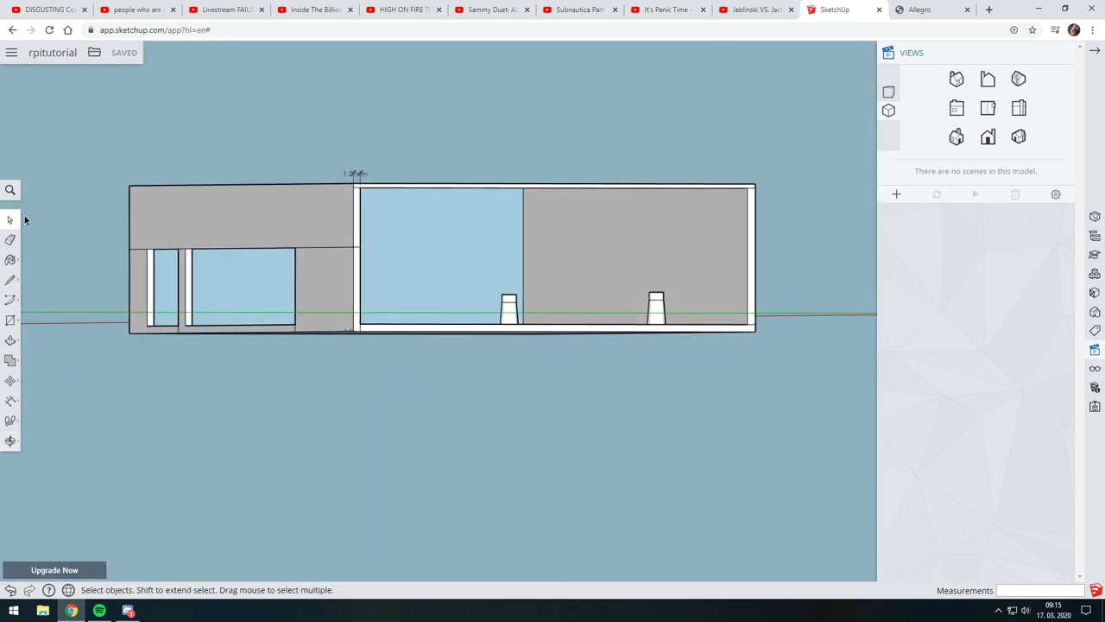
pyautogui.click(244, 231)
pyautogui.moveTo(539, 240); pyautogui.dragTo(293, 236, button='middle')
pyautogui.moveTo(759, 239)
pyautogui.mouseDown(button='middle')
pyautogui.moveTo(782, 236)
pyautogui.moveTo(736, 258)
pyautogui.mouseUp(button='middle')
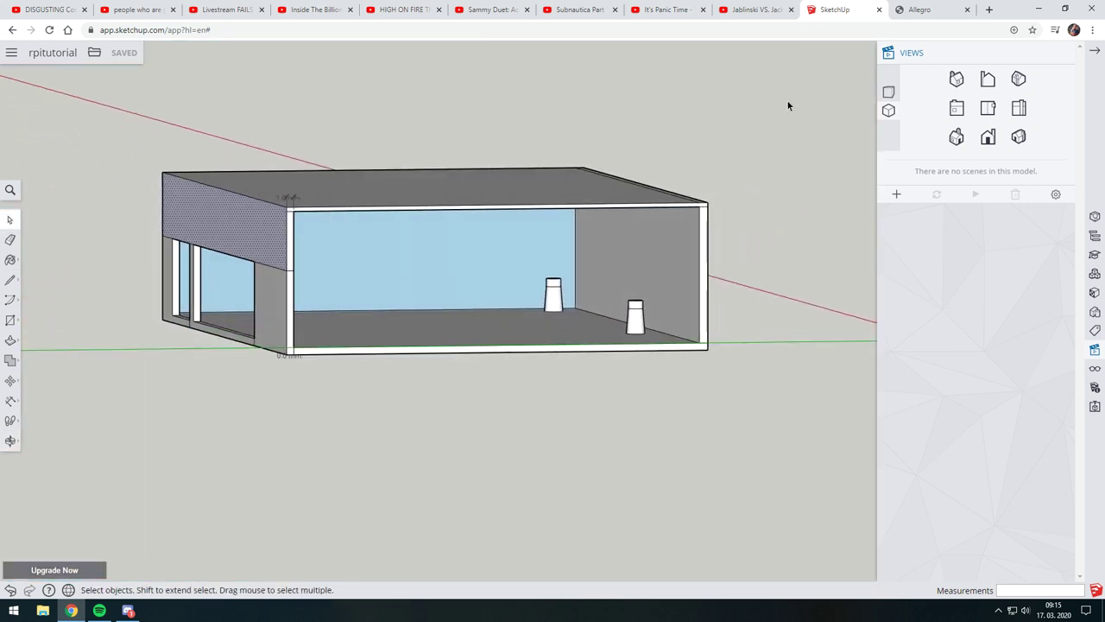
# Step: Close the unused Allegro browser tab, then zoom in on the case's front and right side
pyautogui.middleClick(932, 13)
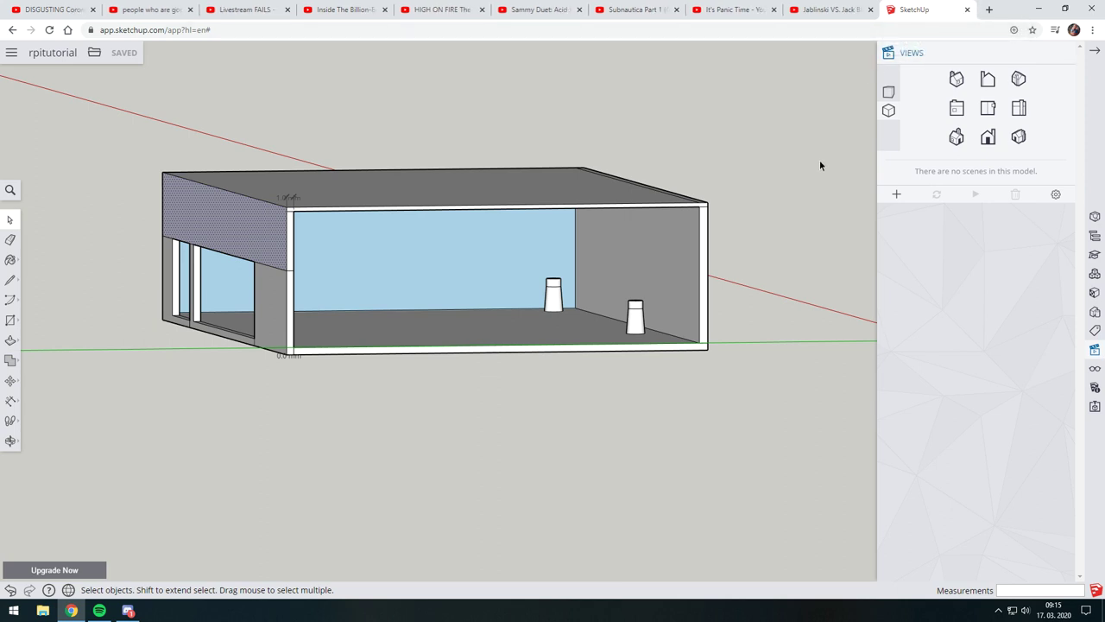
pyautogui.moveTo(767, 265); pyautogui.dragTo(663, 283, button='middle')
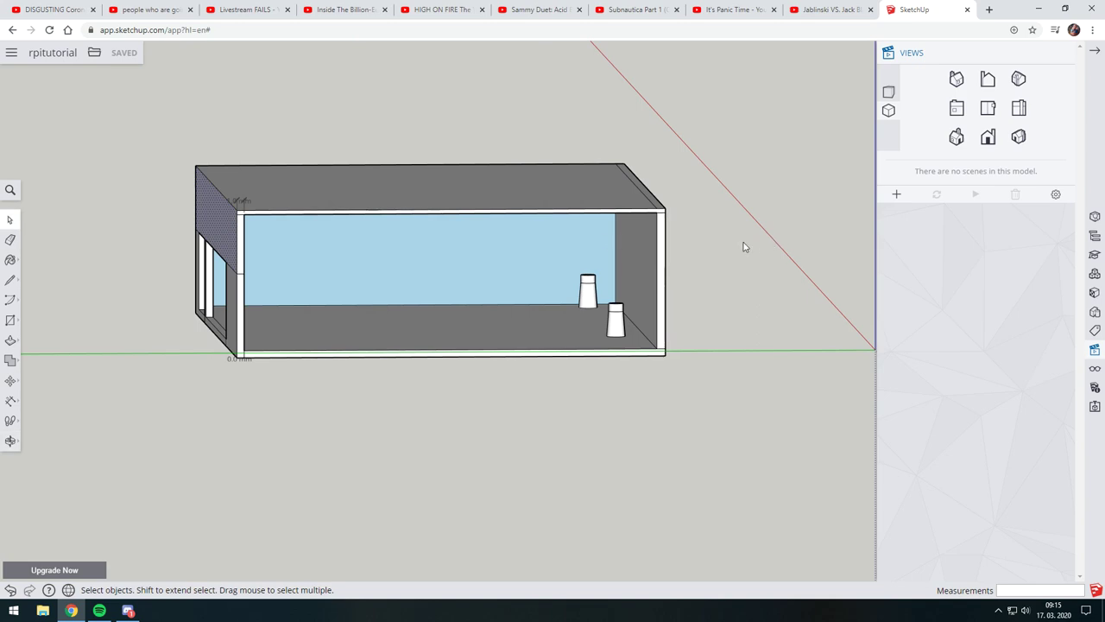
pyautogui.moveTo(746, 247); pyautogui.dragTo(606, 277, button='middle')
pyautogui.scroll(3, 188, 305)
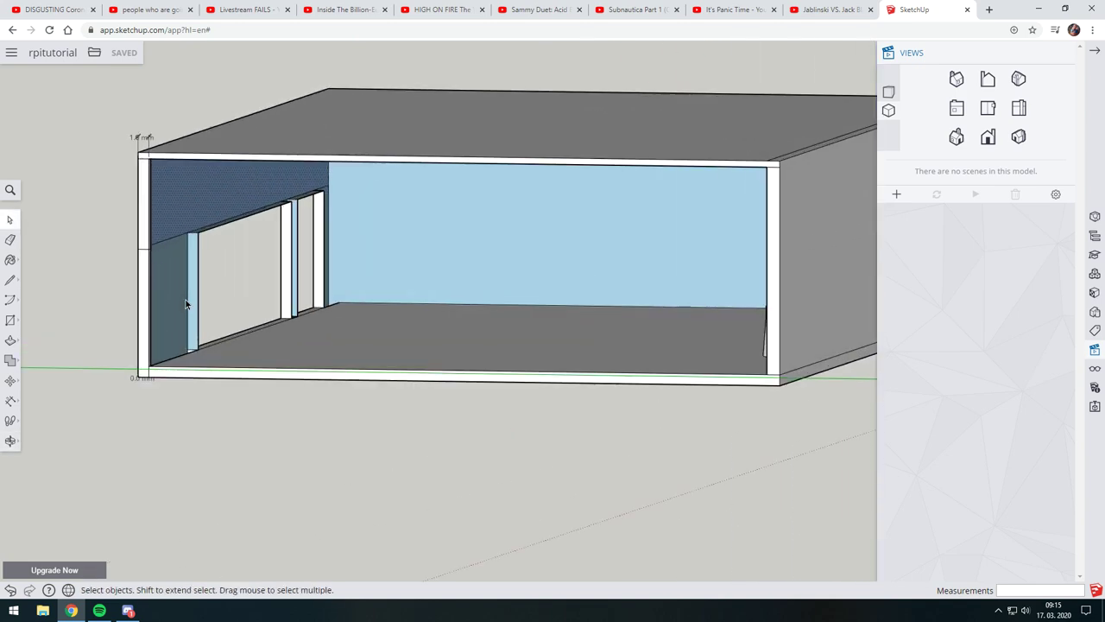
pyautogui.scroll(3, 288, 266)
# Step: Inspect the blue left wall and its openings up close, then zoom back out over the interior
pyautogui.moveTo(289, 266)
pyautogui.mouseDown(button='middle')
pyautogui.moveTo(493, 264)
pyautogui.moveTo(416, 255)
pyautogui.moveTo(406, 271)
pyautogui.mouseUp(button='middle')
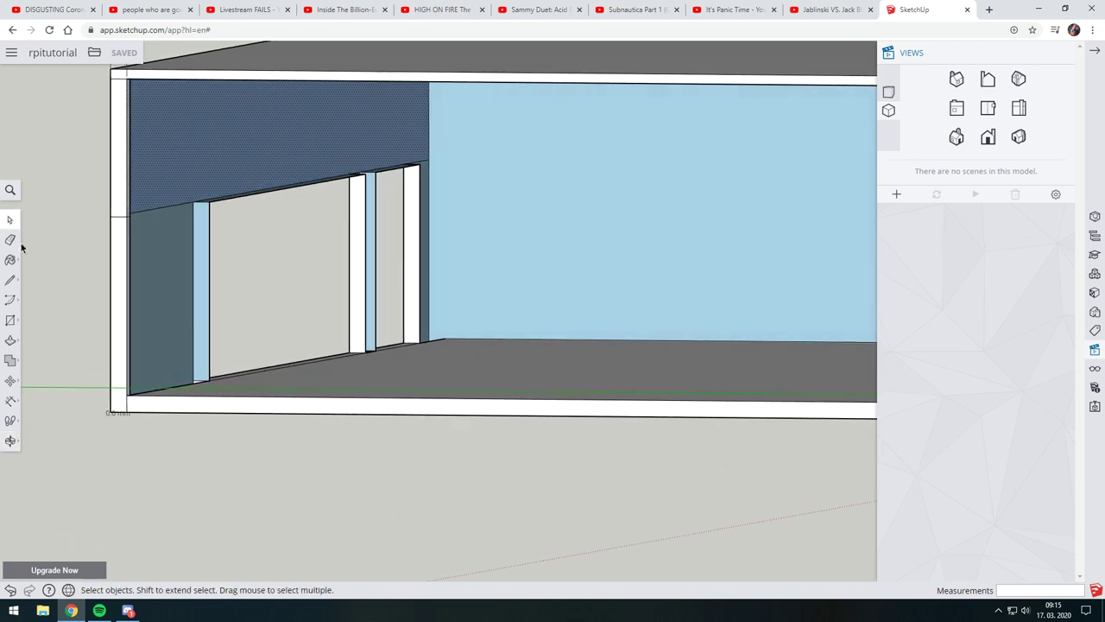
pyautogui.moveTo(129, 240); pyautogui.dragTo(200, 226, button='middle')
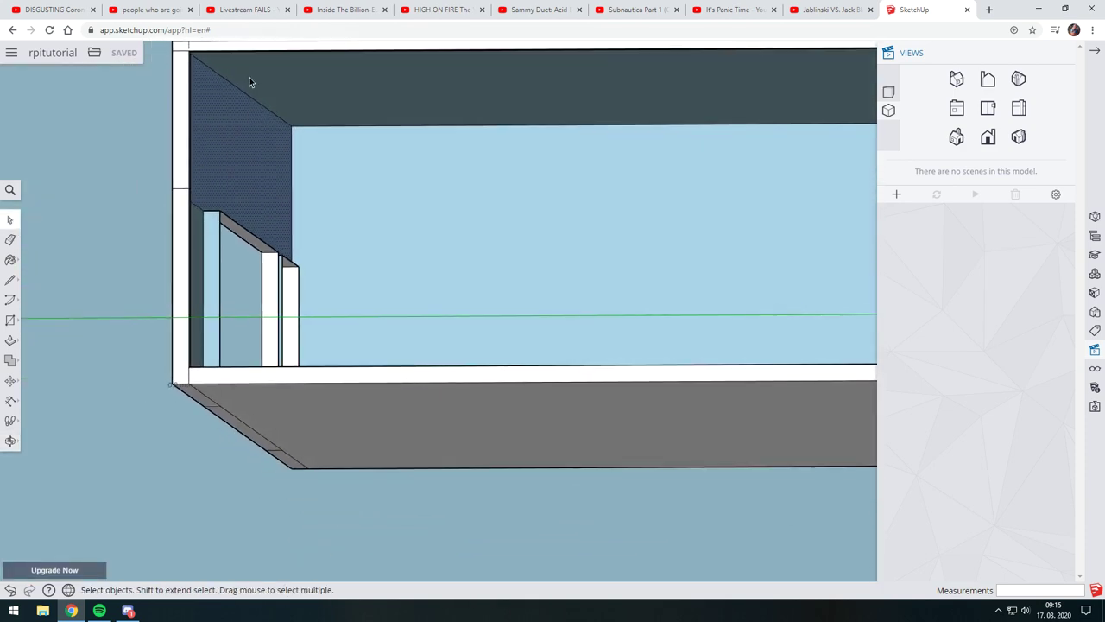
pyautogui.moveTo(249, 82)
pyautogui.mouseDown(button='middle')
pyautogui.moveTo(247, 67)
pyautogui.moveTo(204, 192)
pyautogui.mouseUp(button='middle')
pyautogui.moveTo(169, 225)
pyautogui.mouseDown(button='middle')
pyautogui.moveTo(254, 316)
pyautogui.moveTo(167, 332)
pyautogui.mouseUp(button='middle')
pyautogui.moveTo(208, 261)
pyautogui.mouseDown(button='middle')
pyautogui.moveTo(182, 240)
pyautogui.moveTo(153, 247)
pyautogui.mouseUp(button='middle')
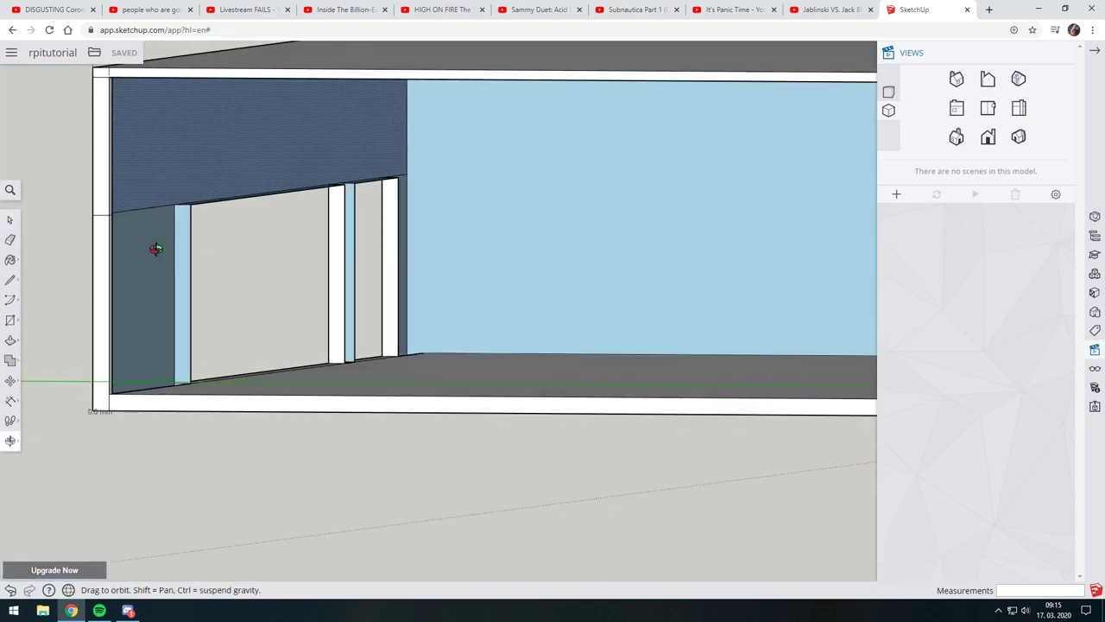
pyautogui.moveTo(414, 316)
pyautogui.mouseDown(button='middle')
pyautogui.moveTo(661, 316)
pyautogui.moveTo(416, 329)
pyautogui.moveTo(406, 320)
pyautogui.moveTo(494, 248)
pyautogui.moveTo(434, 232)
pyautogui.moveTo(518, 366)
pyautogui.moveTo(329, 432)
pyautogui.moveTo(607, 335)
pyautogui.moveTo(229, 215)
pyautogui.mouseUp(button='middle')
pyautogui.scroll(-2, 349, 257)
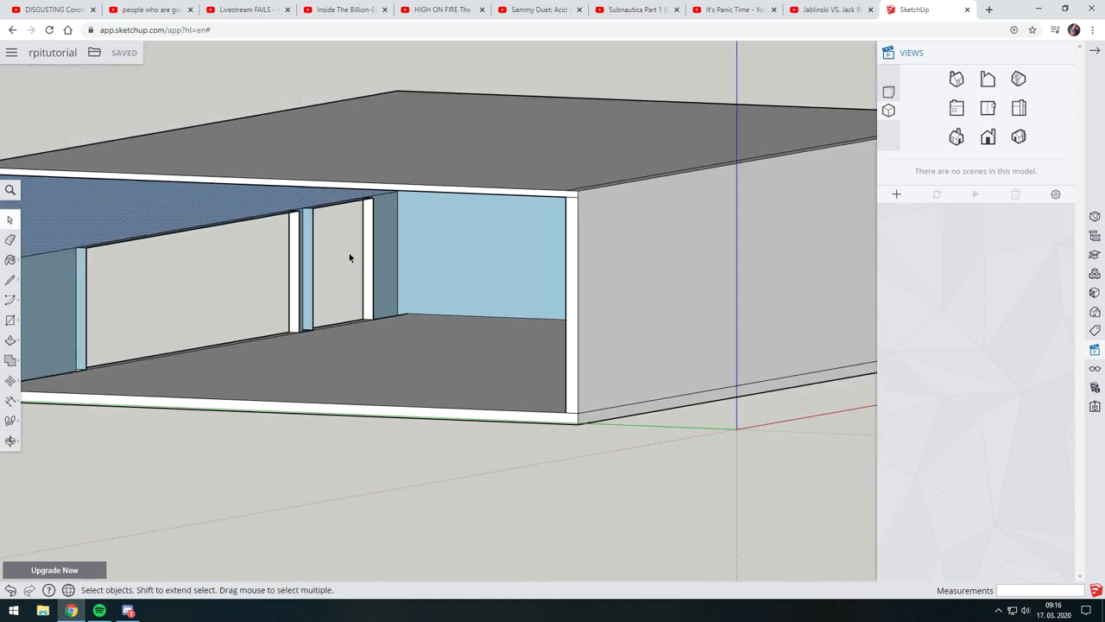
pyautogui.scroll(-2, 456, 321)
pyautogui.scroll(-2, 463, 317)
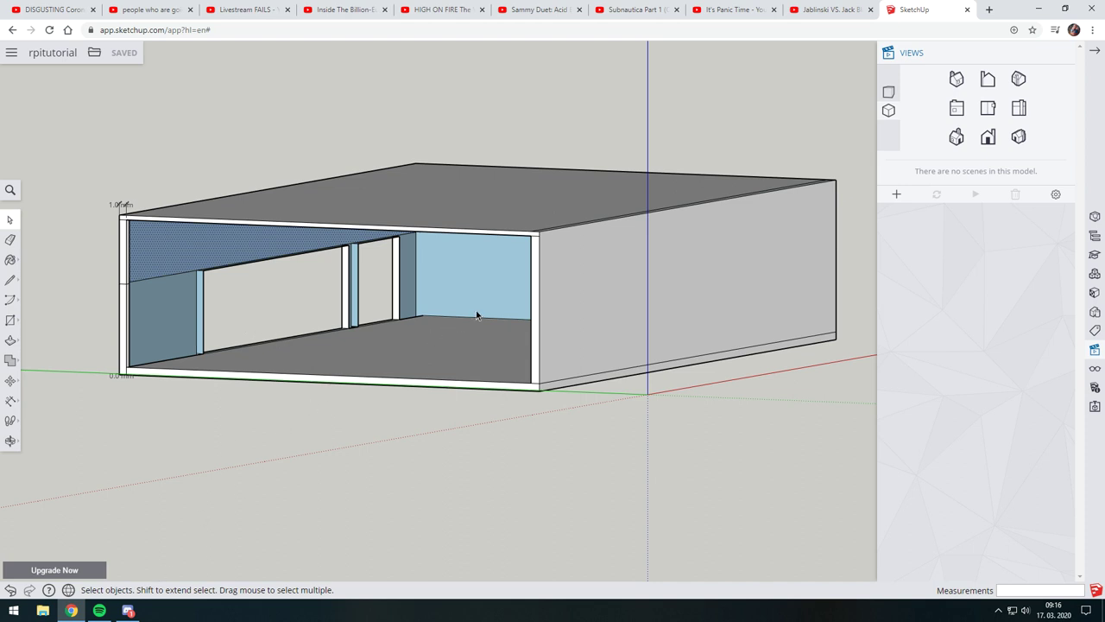
# Step: Go to thingiverse.com in a new tab and search for 'rap snap'
pyautogui.click(988, 10)
pyautogui.write('thung')
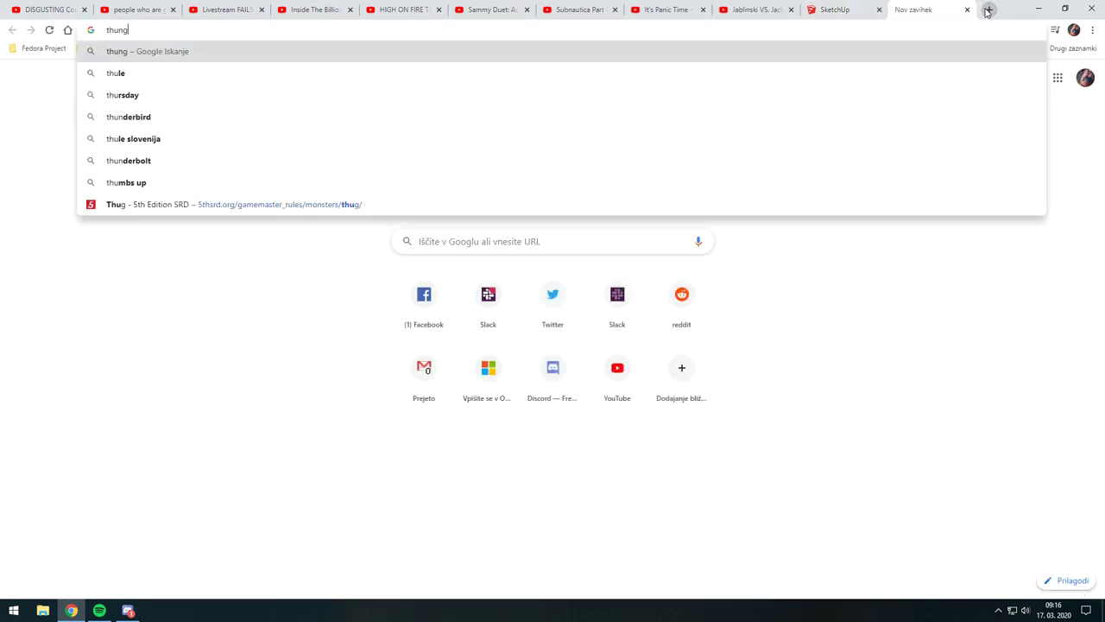
pyautogui.press('BackSpace')
pyautogui.press('BackSpace')
pyautogui.press('BackSpace')
pyautogui.write('ing')
pyautogui.press('Return')
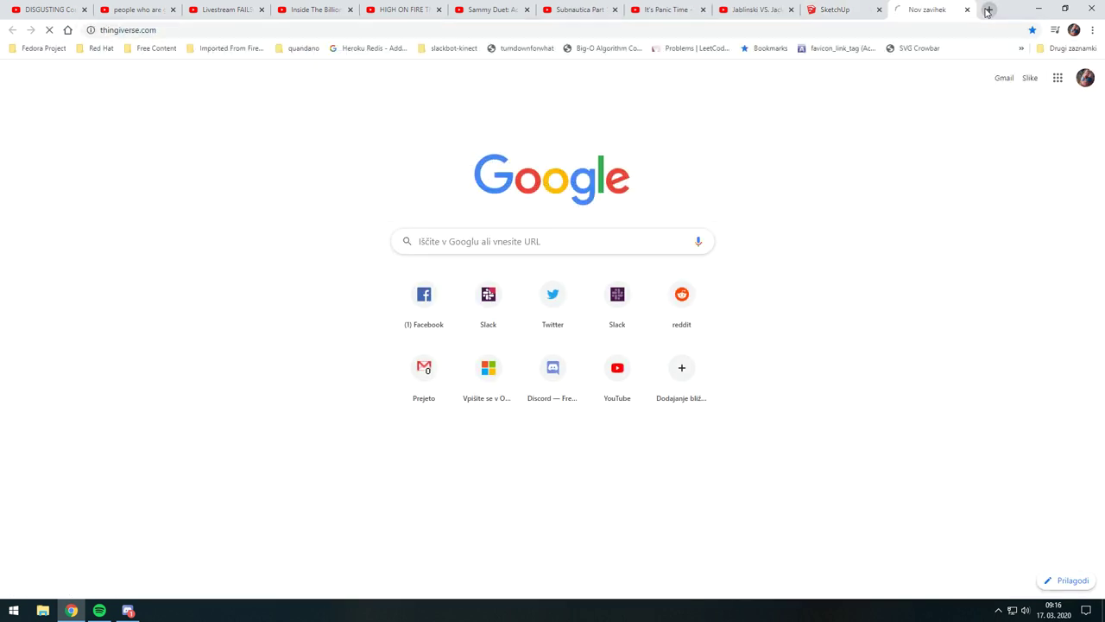
pyautogui.click(718, 58)
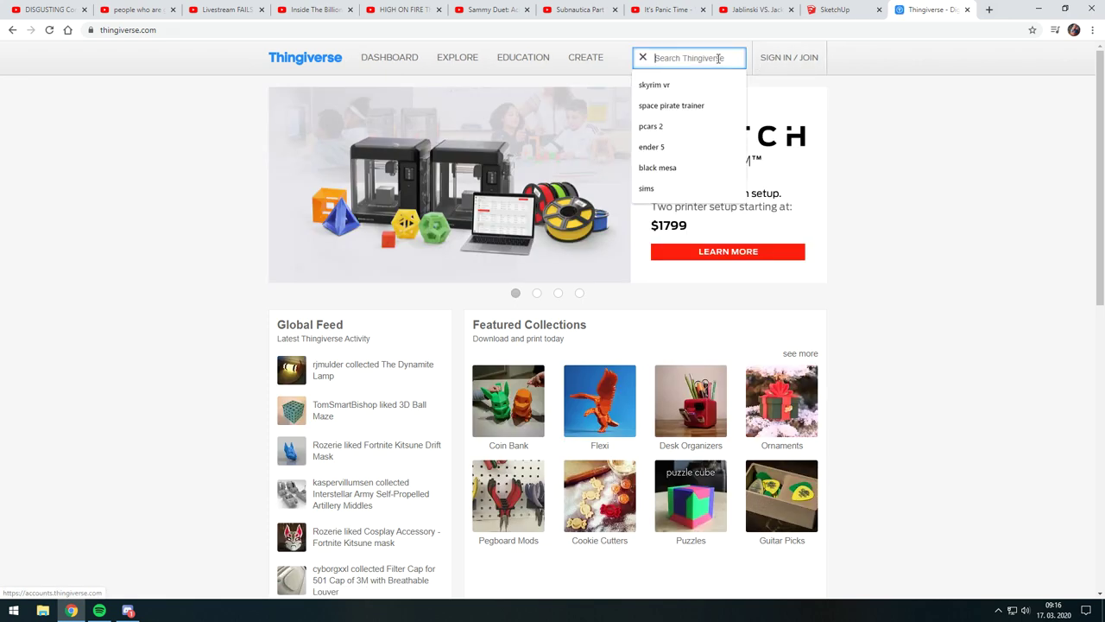
pyautogui.write('raspberry')
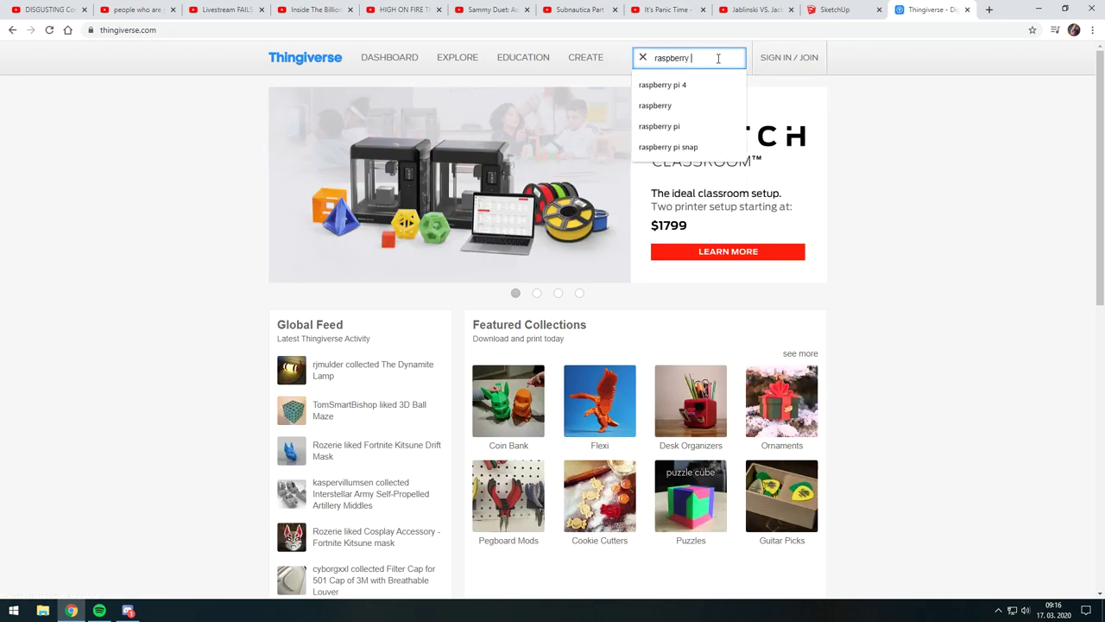
pyautogui.write('p')
pyautogui.write(' snap')
pyautogui.press('Return')
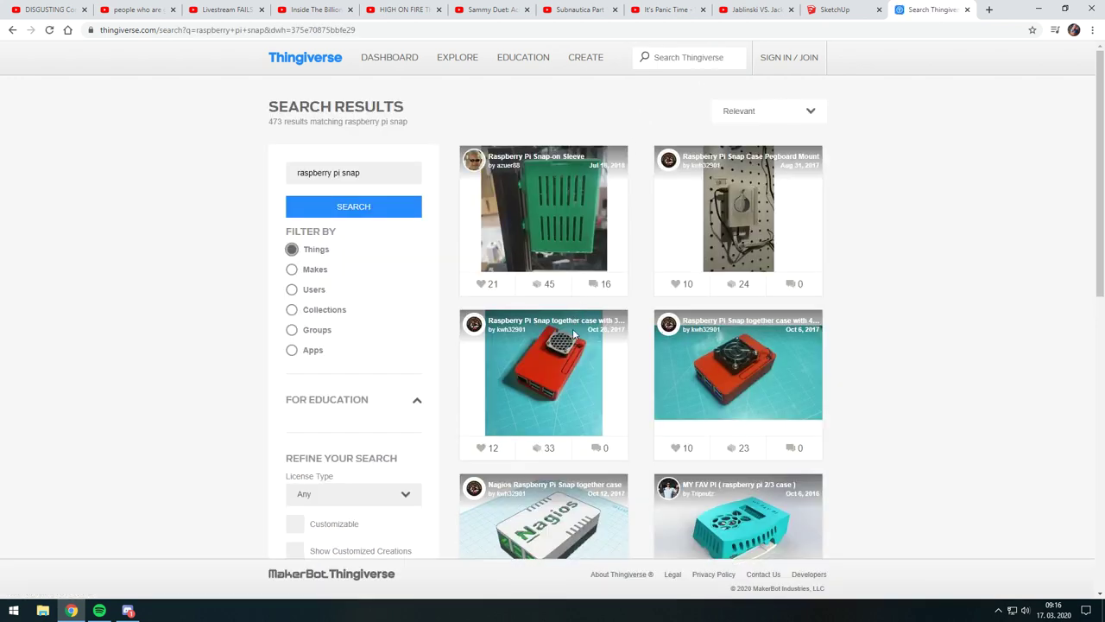
# Step: Open a snap case result, preview the inside of the case, then close its page
pyautogui.middleClick(574, 333)
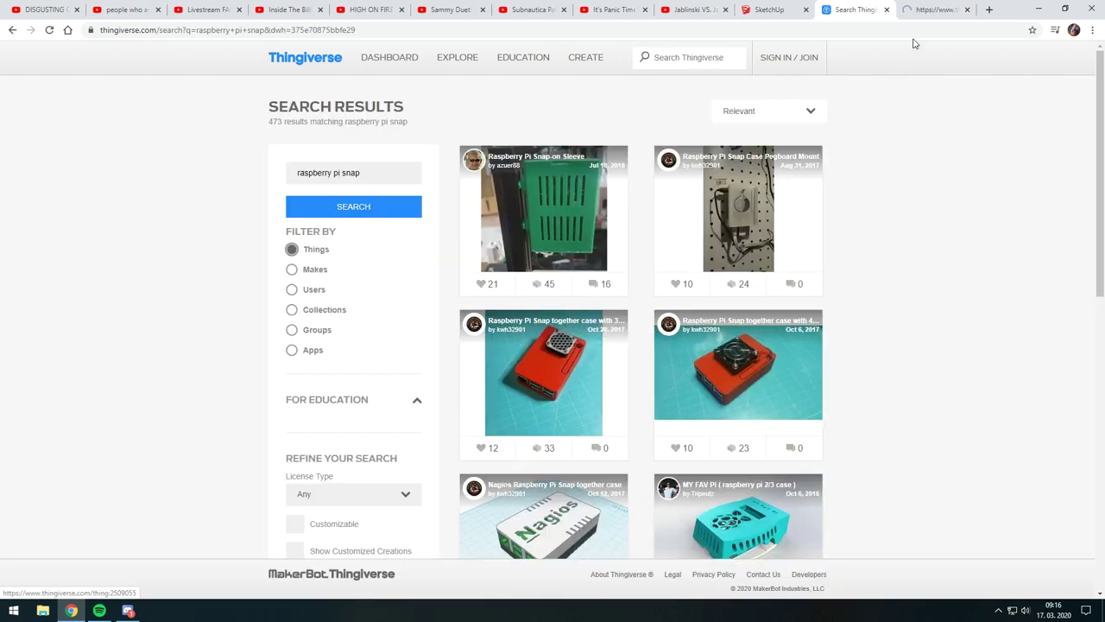
pyautogui.click(928, 11)
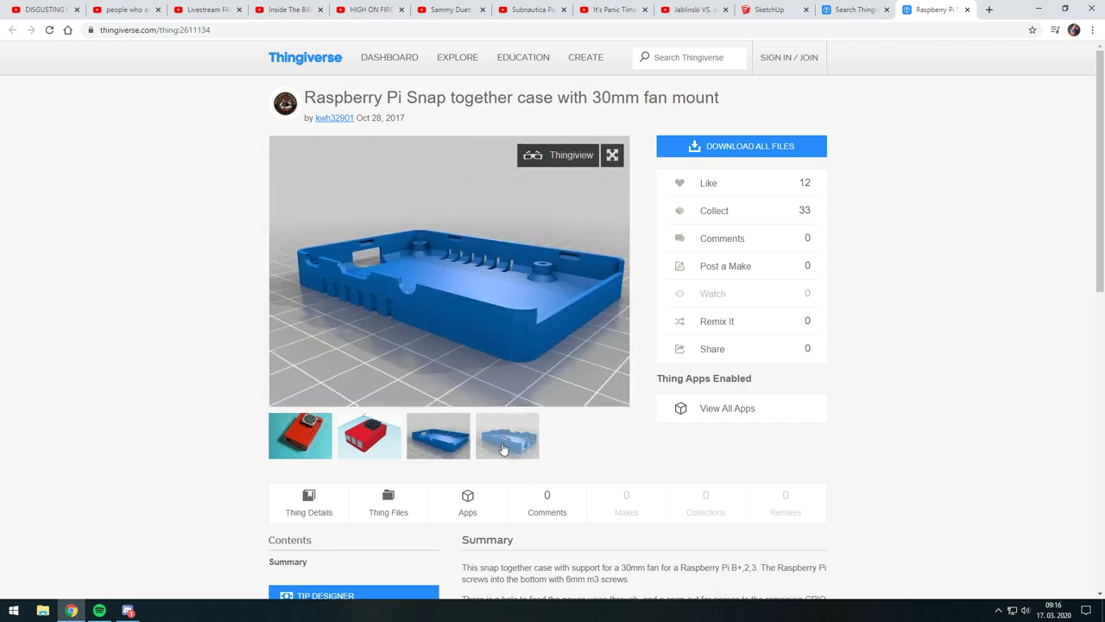
pyautogui.moveTo(550, 258)
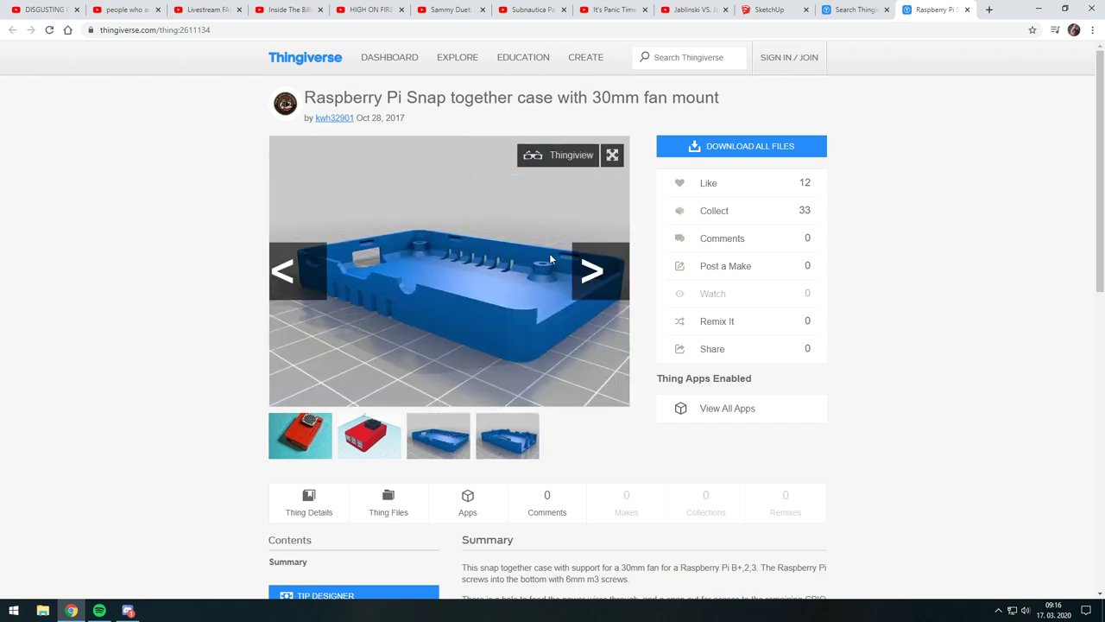
pyautogui.click(506, 436)
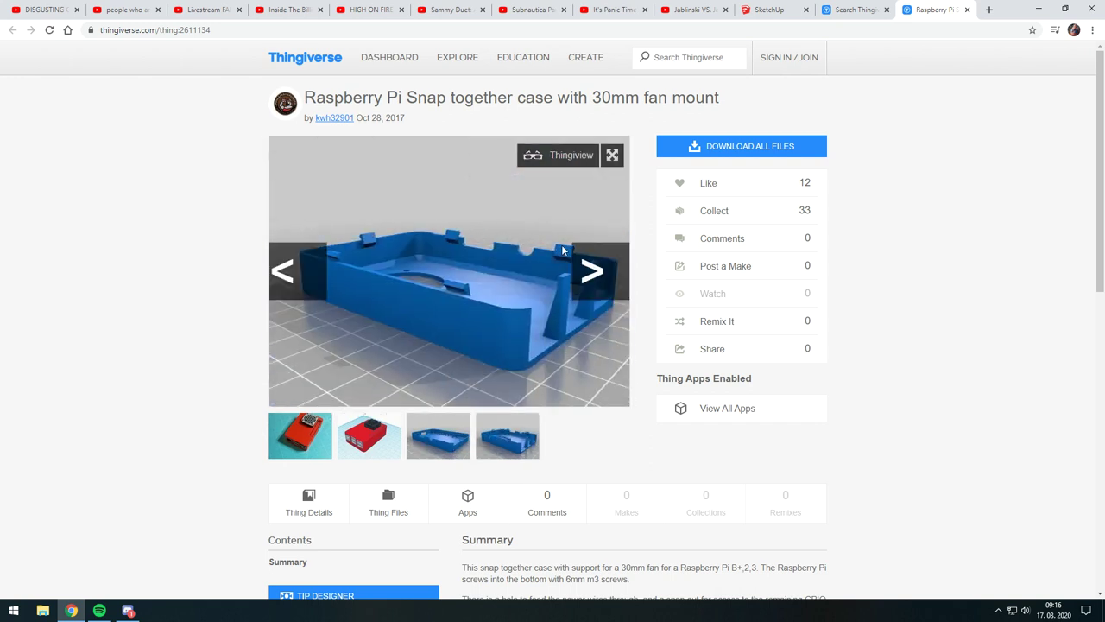
pyautogui.click(967, 9)
# Step: Preview the Nagios Raspberry Pi Snap together case models, then close it to return to SketchUp
pyautogui.scroll(-2, 695, 316)
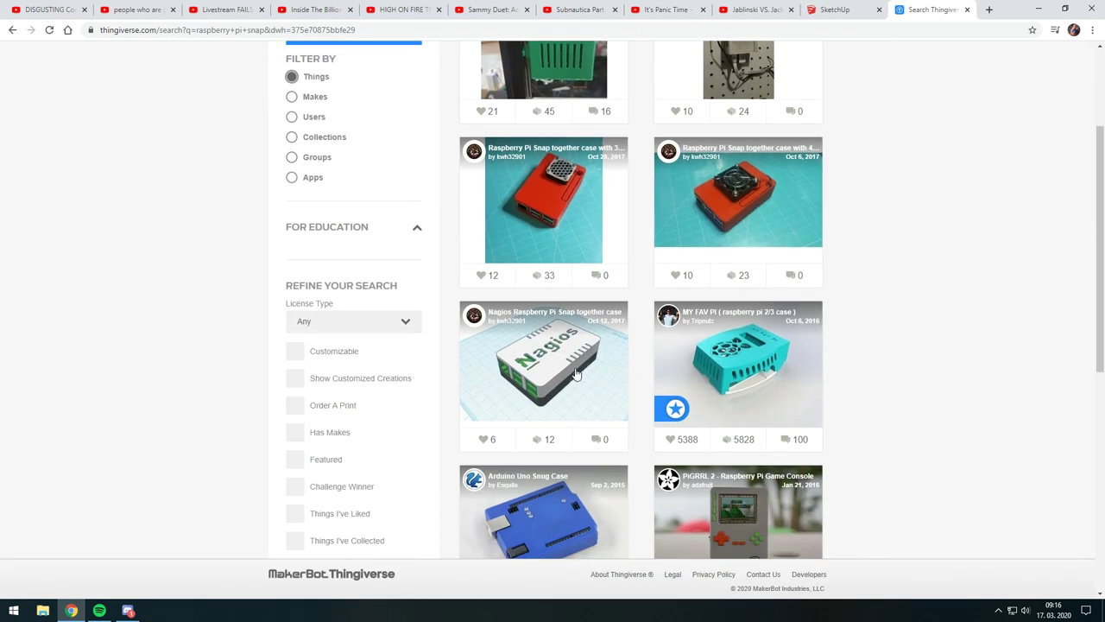
pyautogui.click(572, 373)
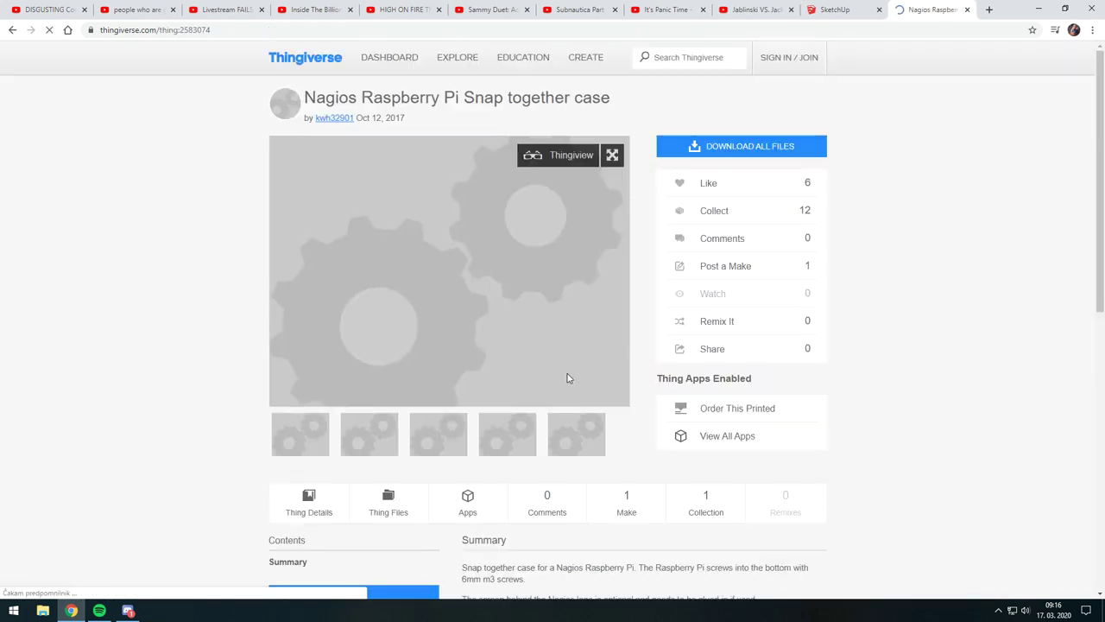
pyautogui.click(438, 439)
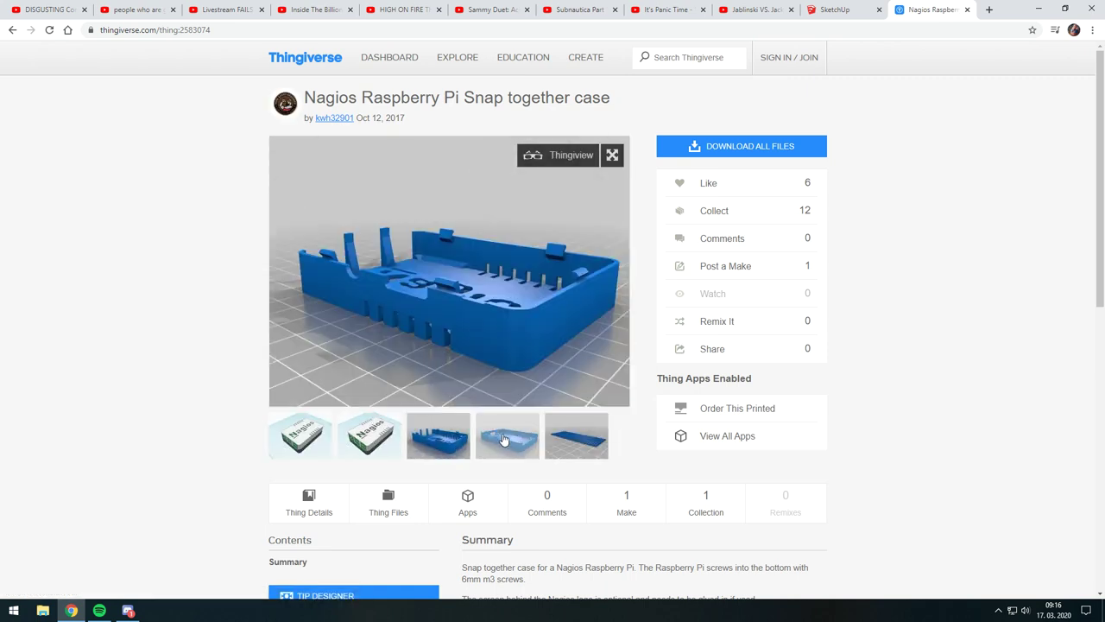
pyautogui.click(505, 440)
pyautogui.click(584, 440)
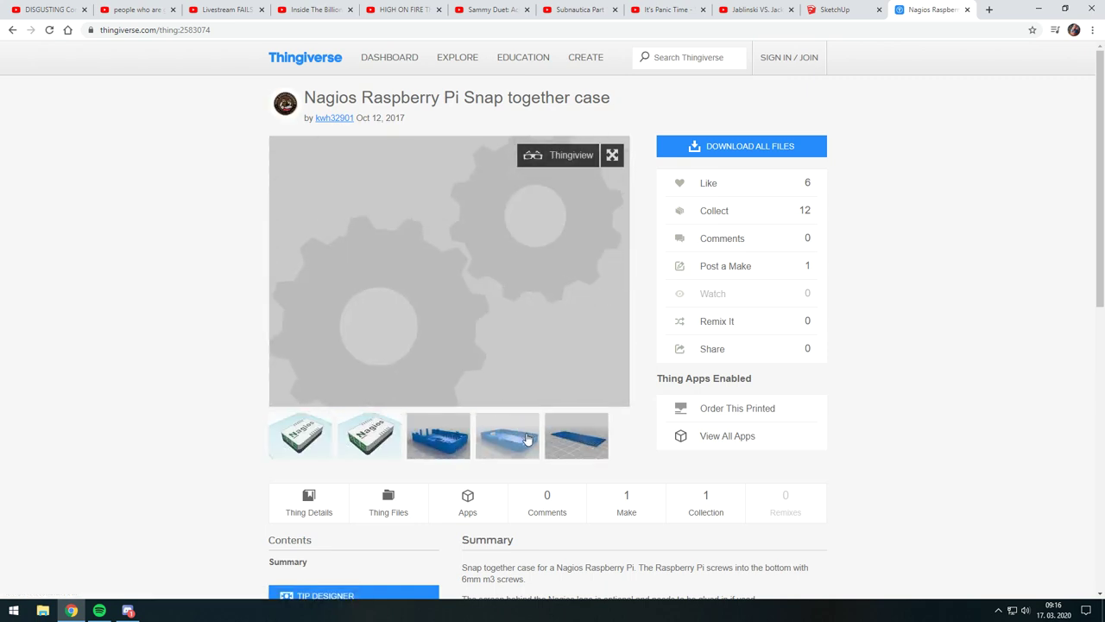
pyautogui.middleClick(930, 7)
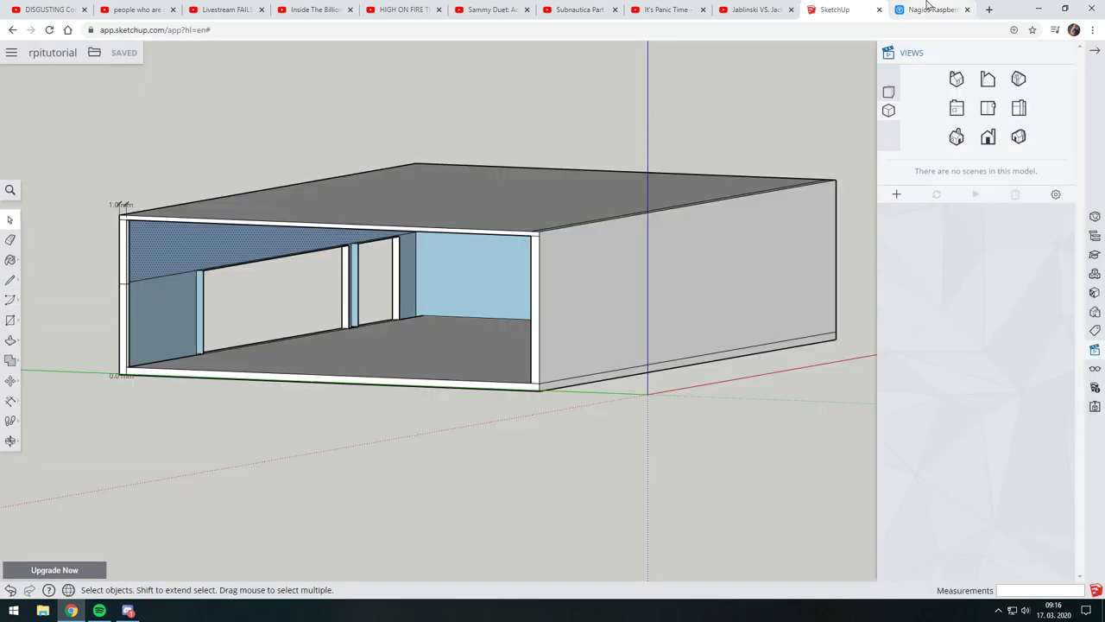
pyautogui.click(1004, 609)
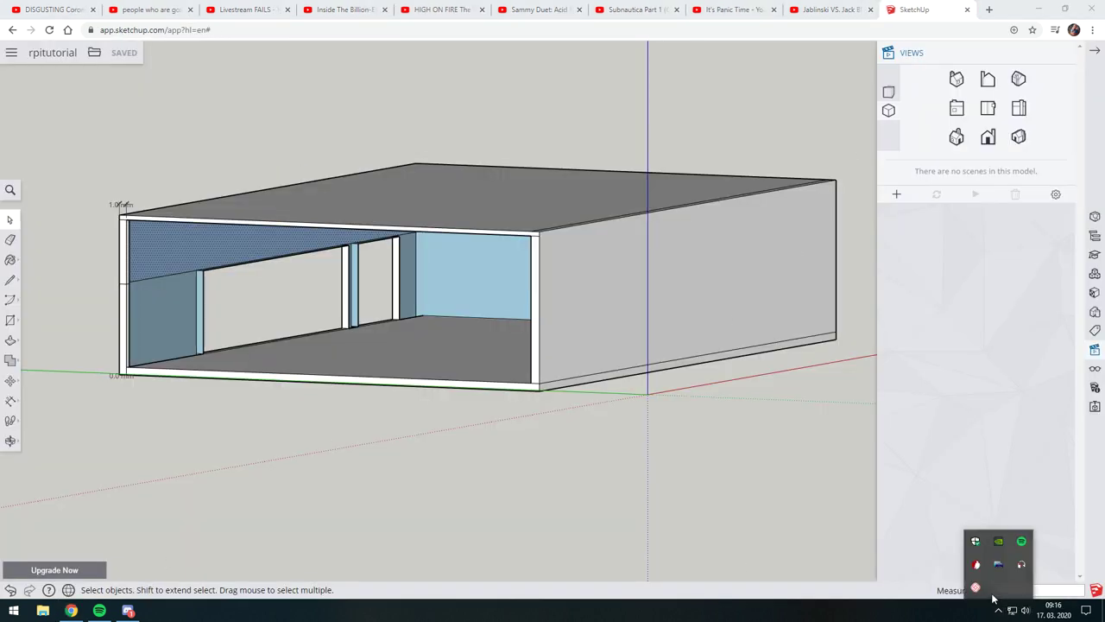